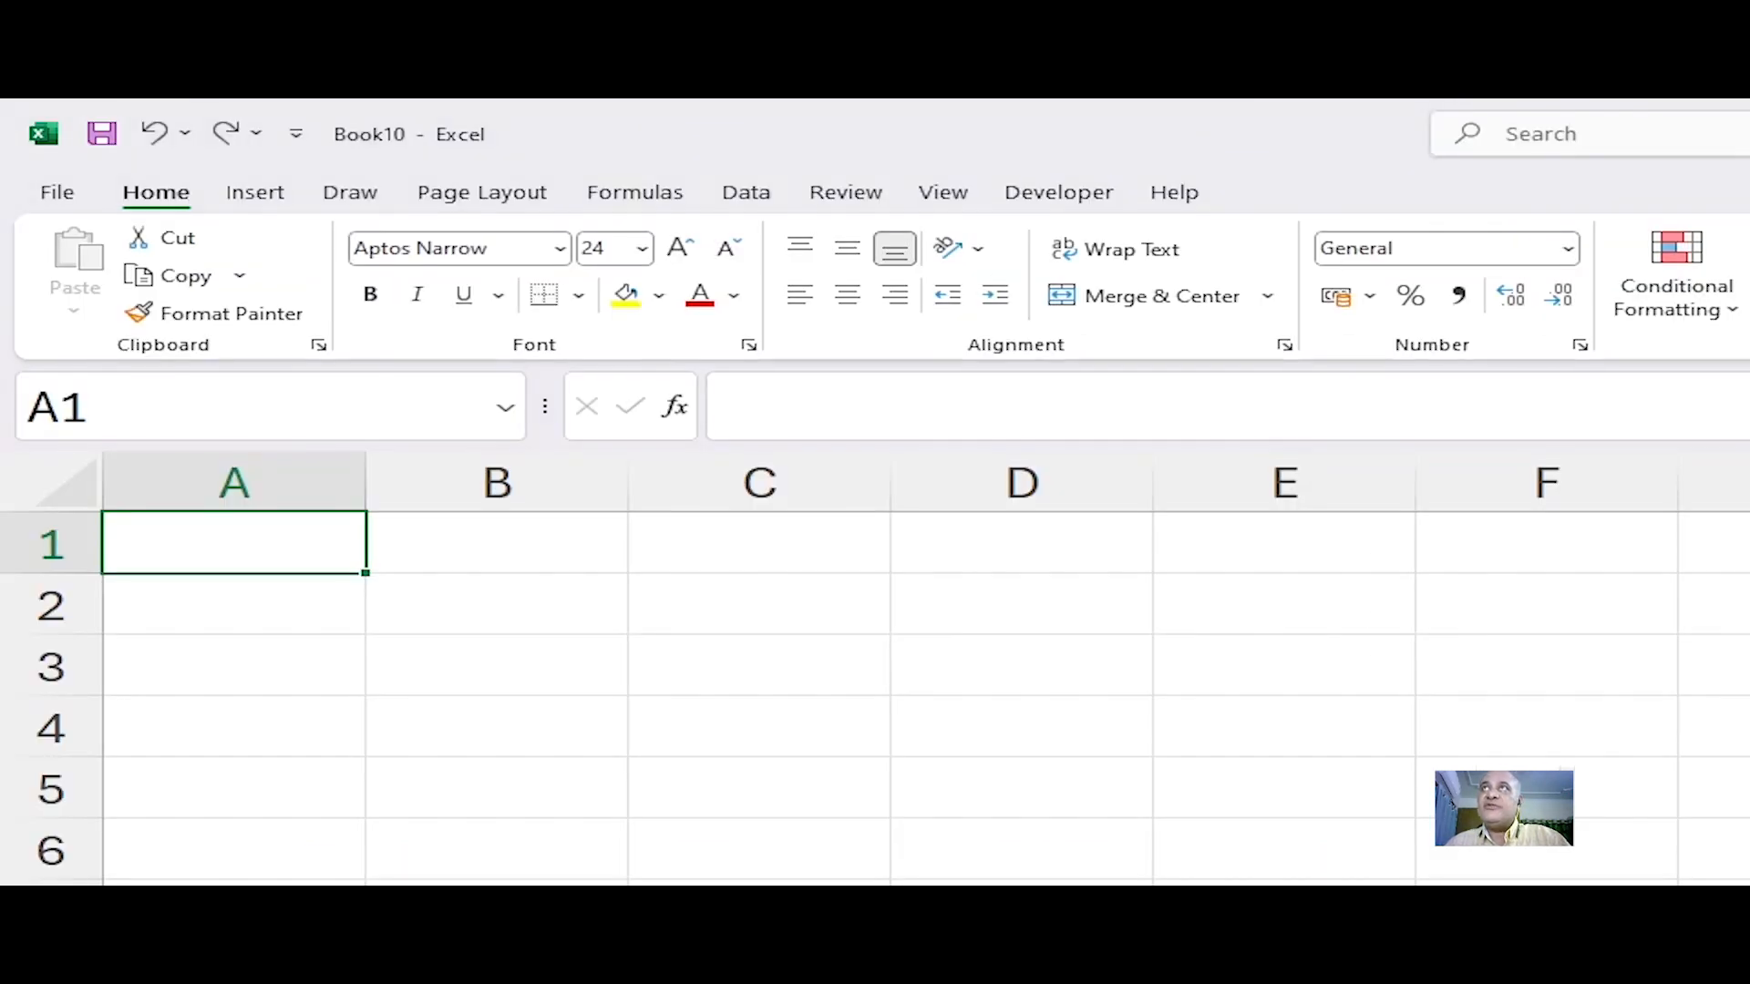
# Step: Add a new worksheet to the workbook
pyautogui.click(794, 296)
pyautogui.click(847, 484)
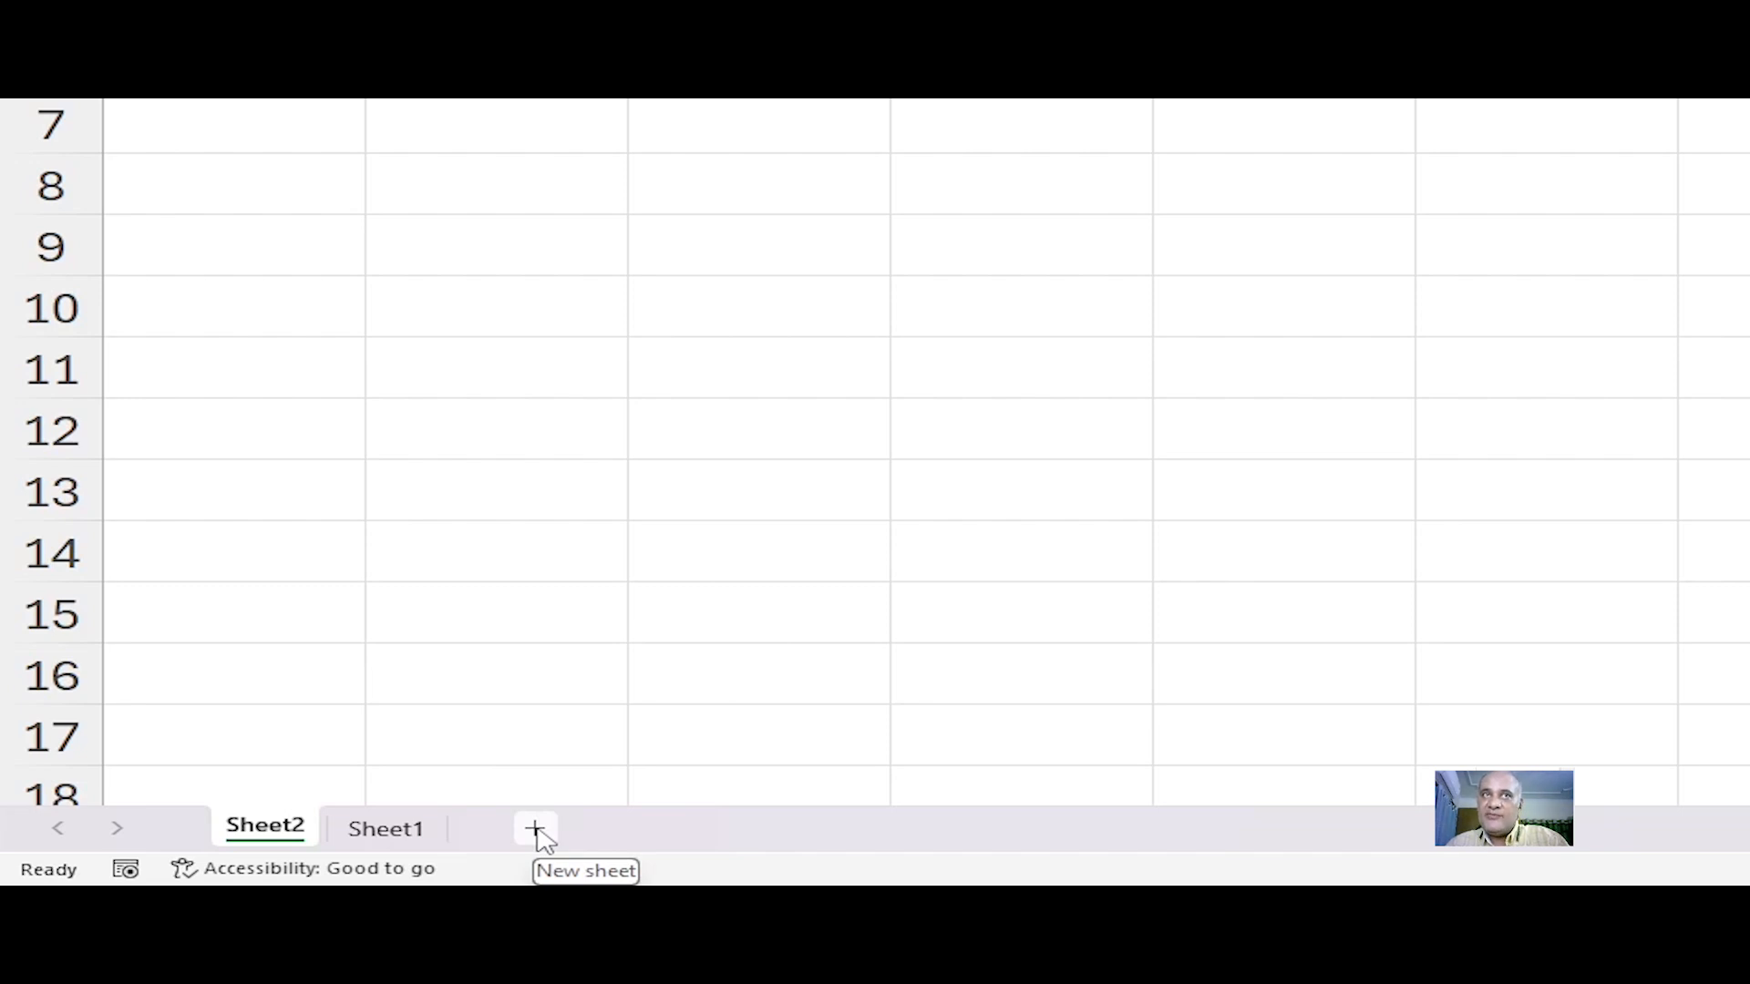
pyautogui.click(538, 829)
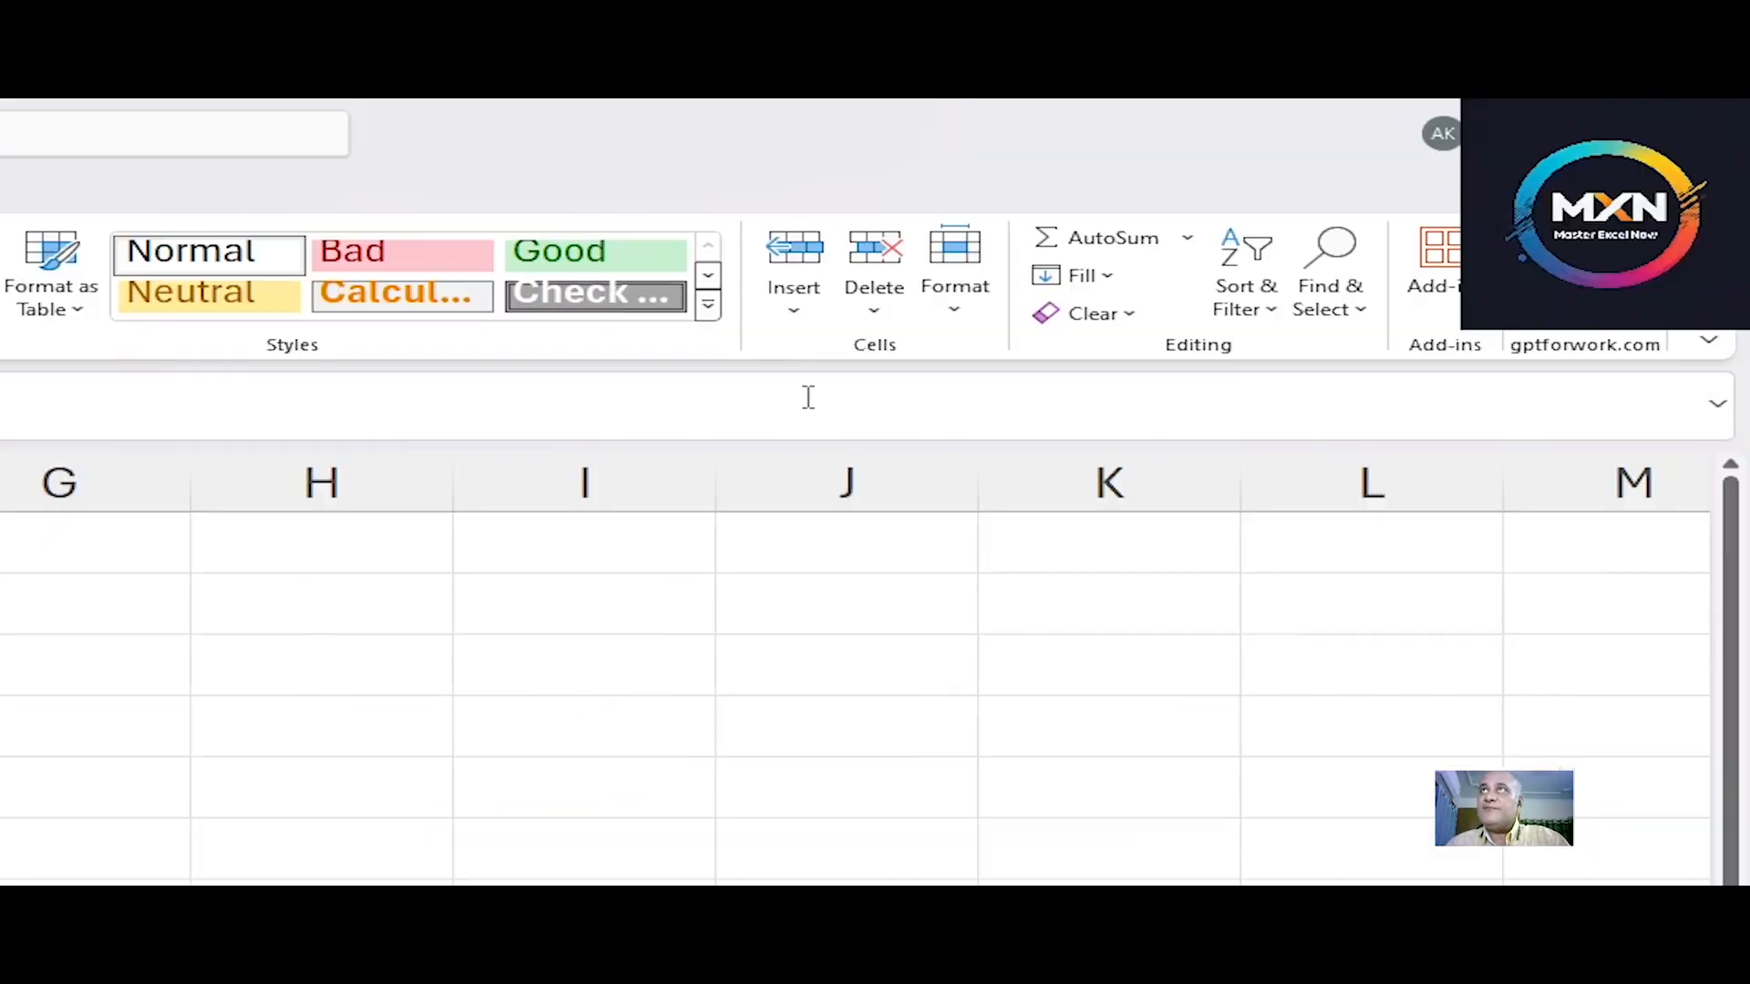
# Step: Delete the newly added Sheet3 worksheet
pyautogui.click(873, 315)
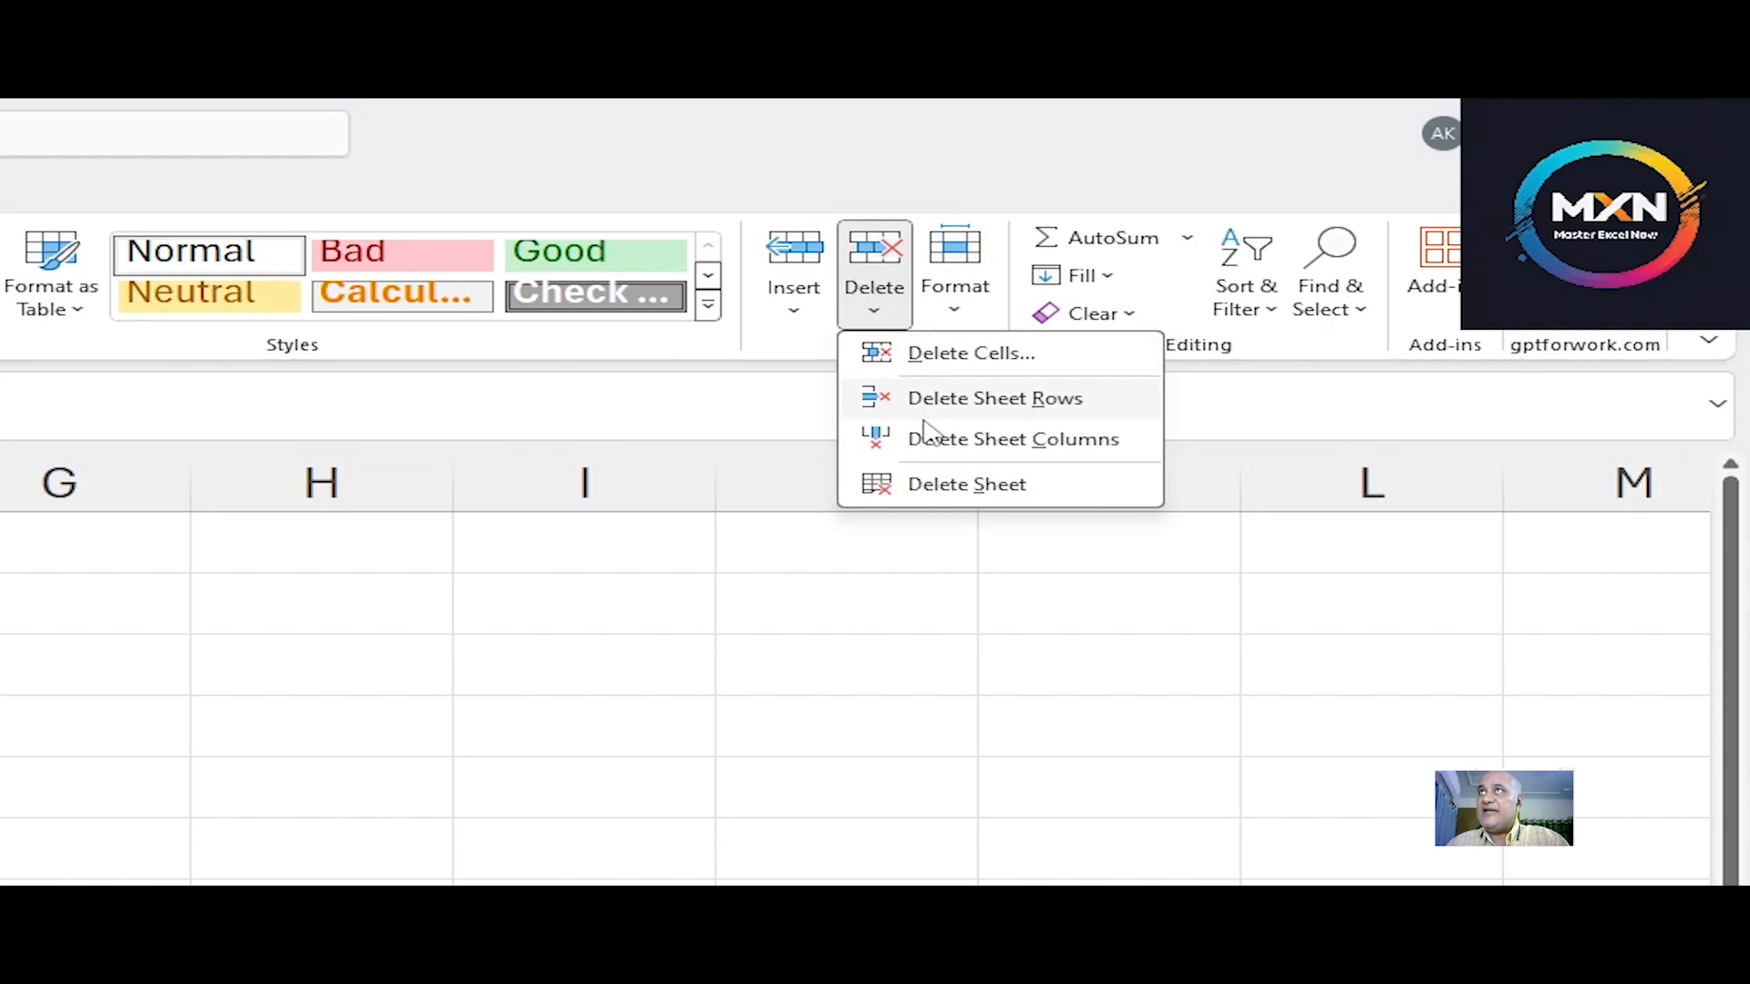
pyautogui.click(948, 490)
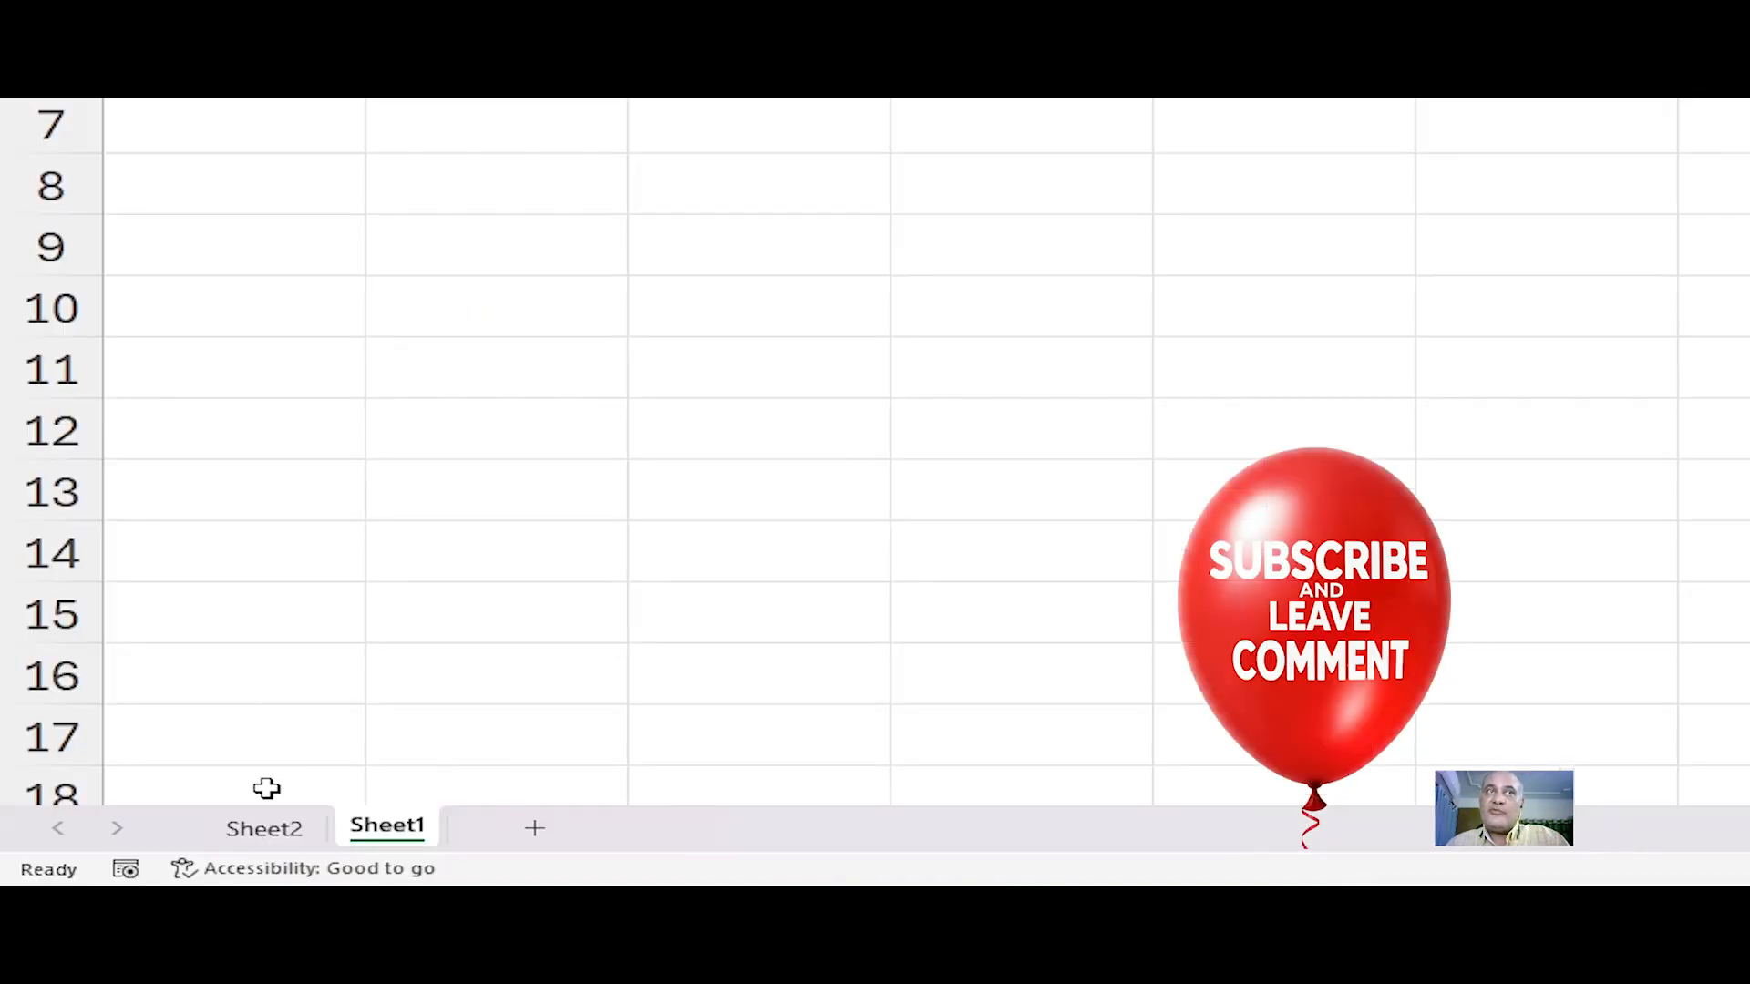
# Step: Delete the Sheet2 worksheet from its tab's shortcut menu
pyautogui.click(282, 857)
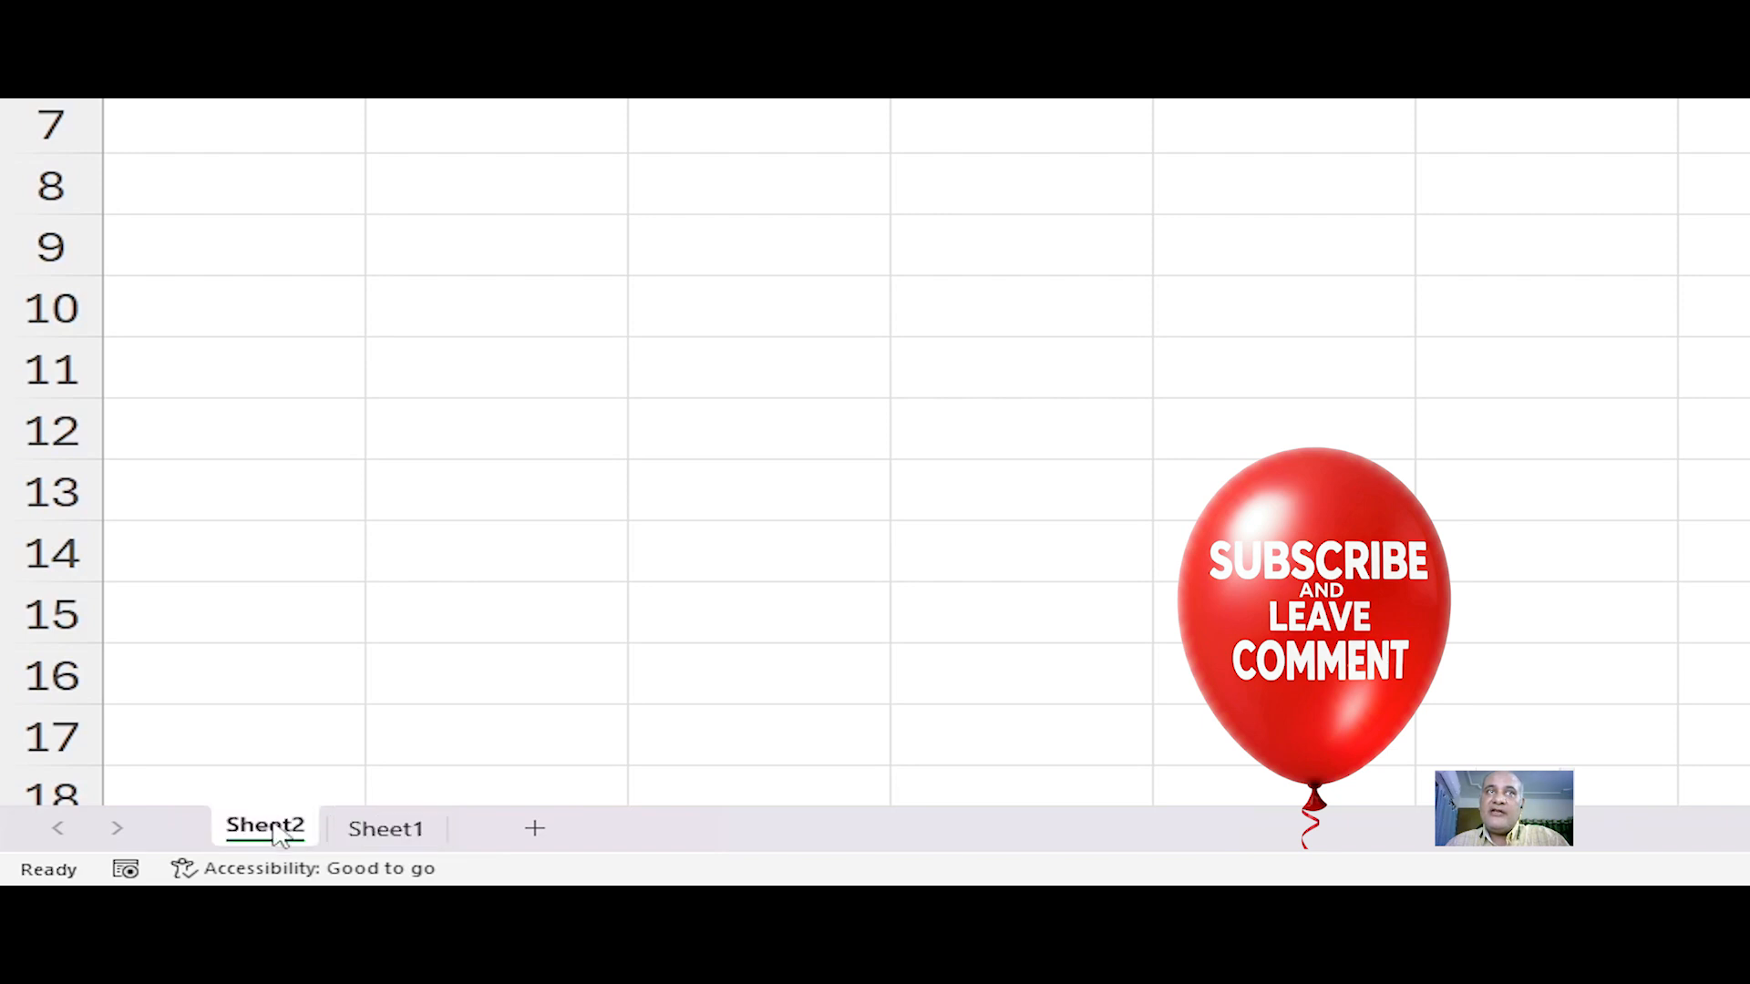
pyautogui.rightClick(281, 837)
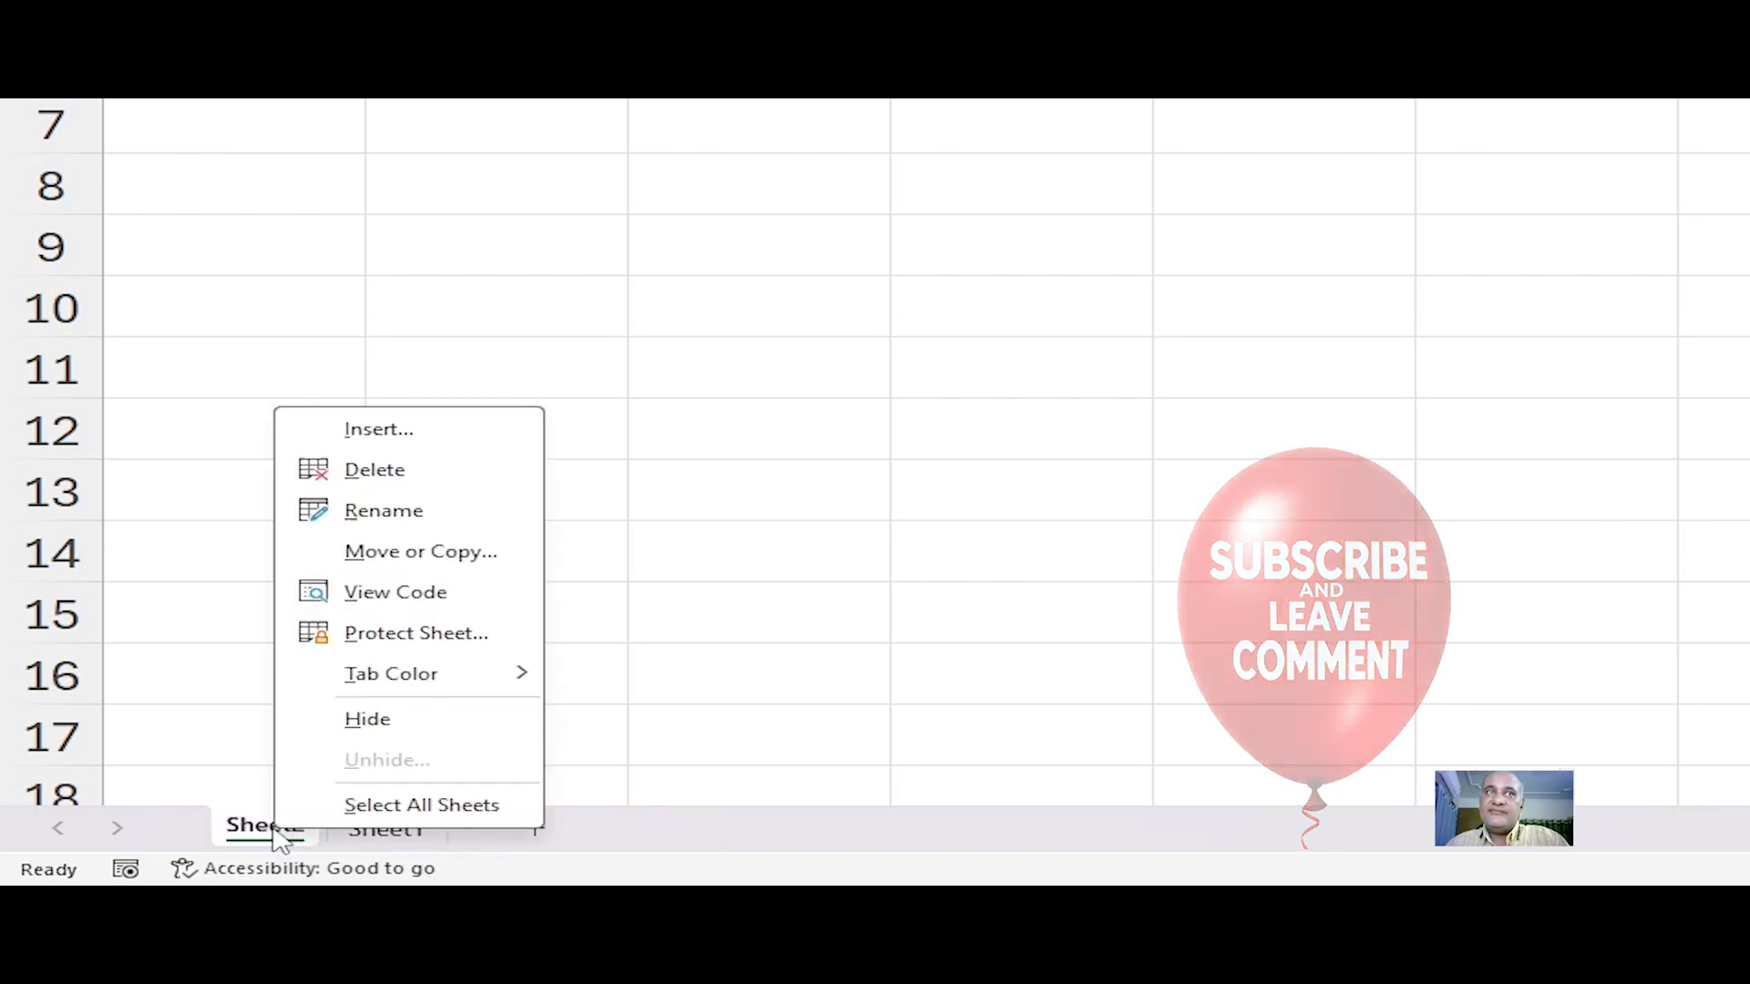
pyautogui.click(377, 483)
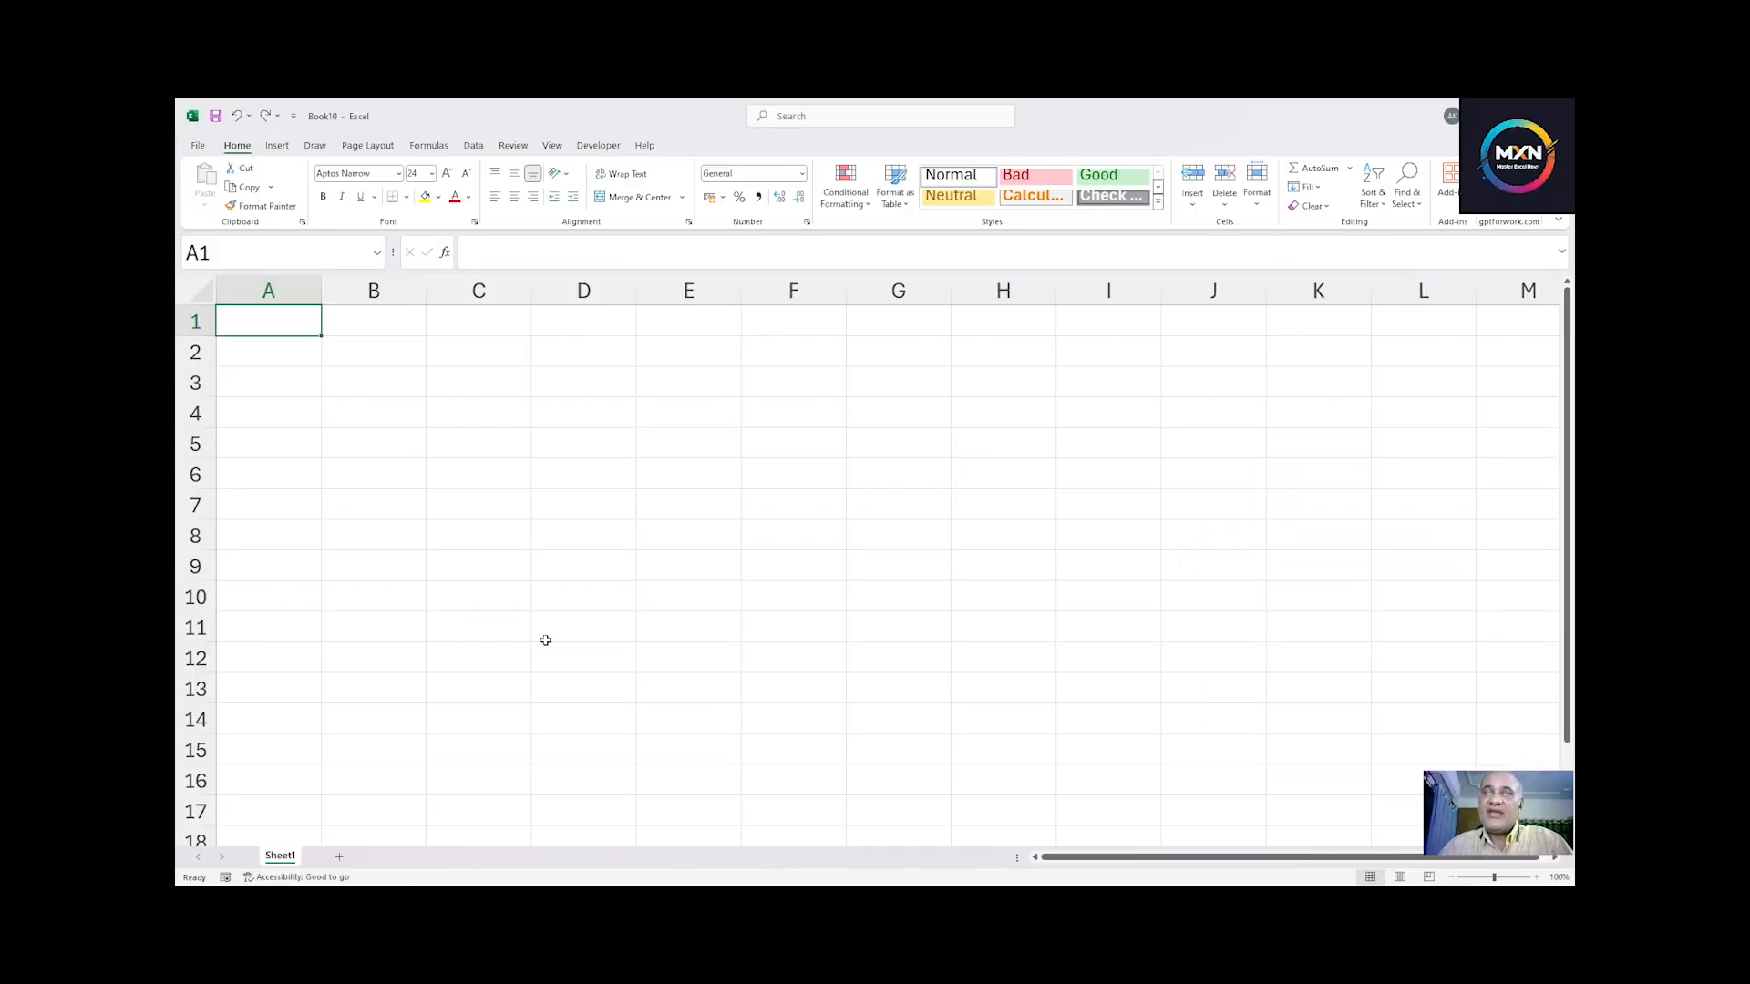
# Step: Add a new worksheet and enter the sample text sdhshfg in cell B2
pyautogui.click(338, 858)
pyautogui.click(338, 354)
pyautogui.write('sdhshfg')
pyautogui.press('Return')
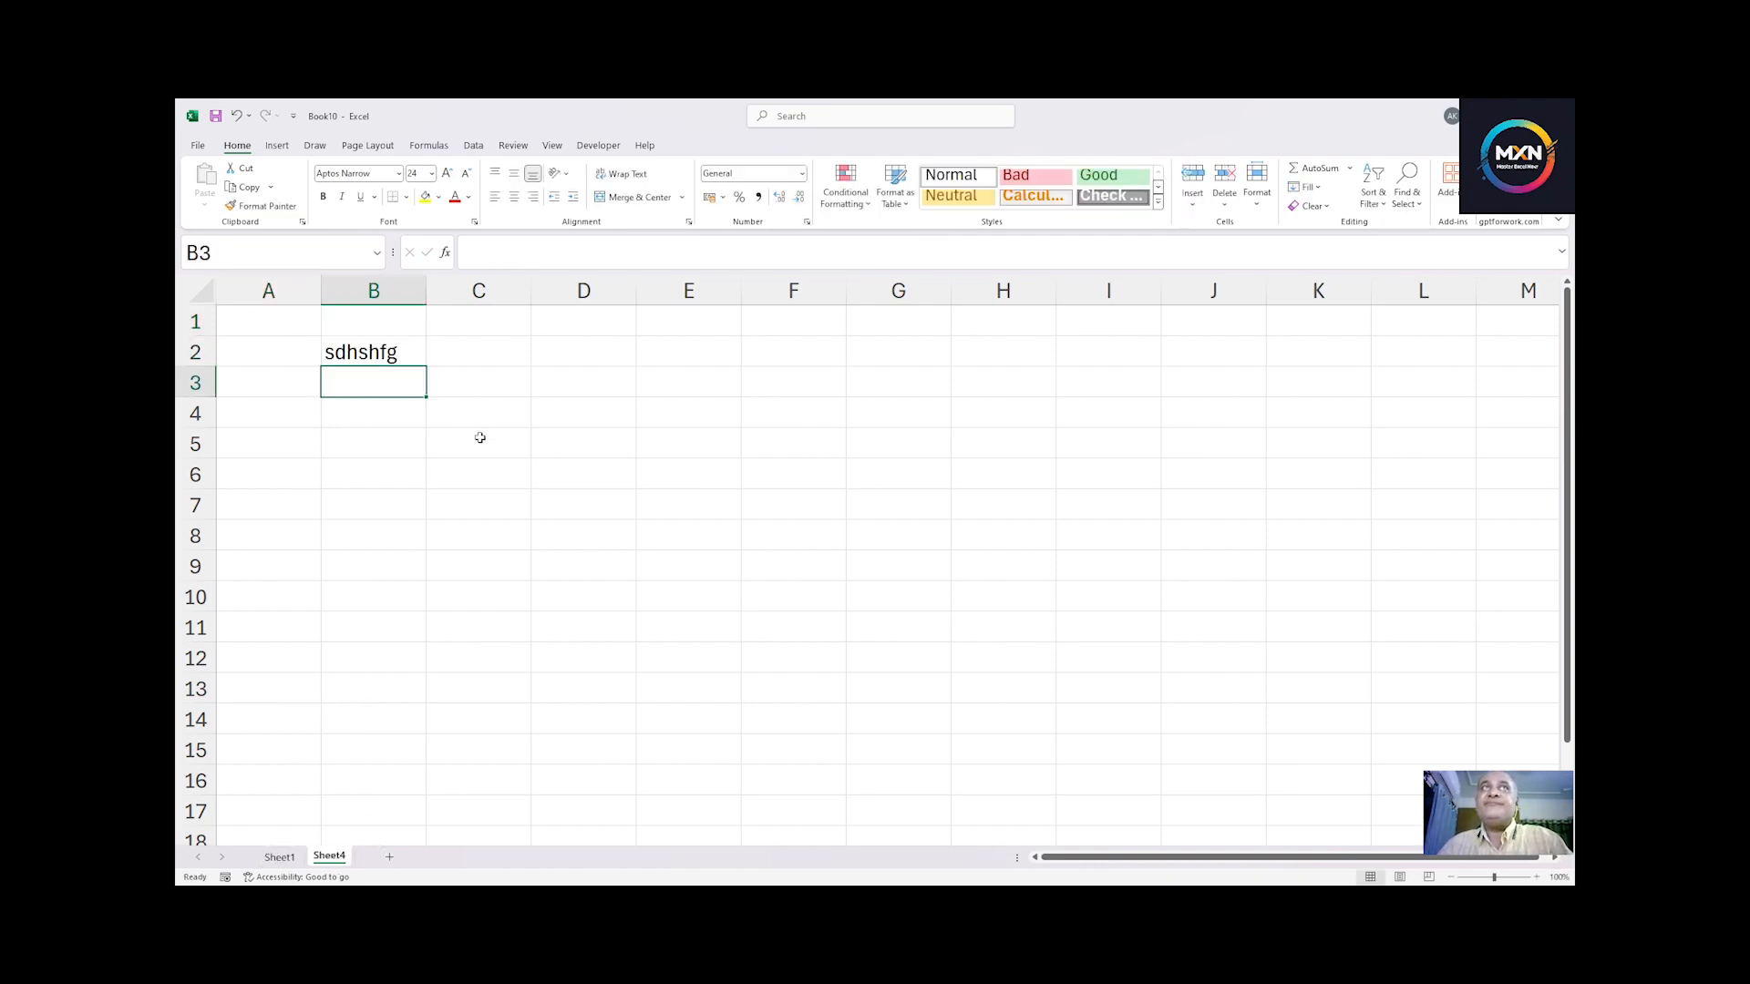
# Step: Delete the new worksheet containing data, confirming the permanent deletion
pyautogui.click(576, 443)
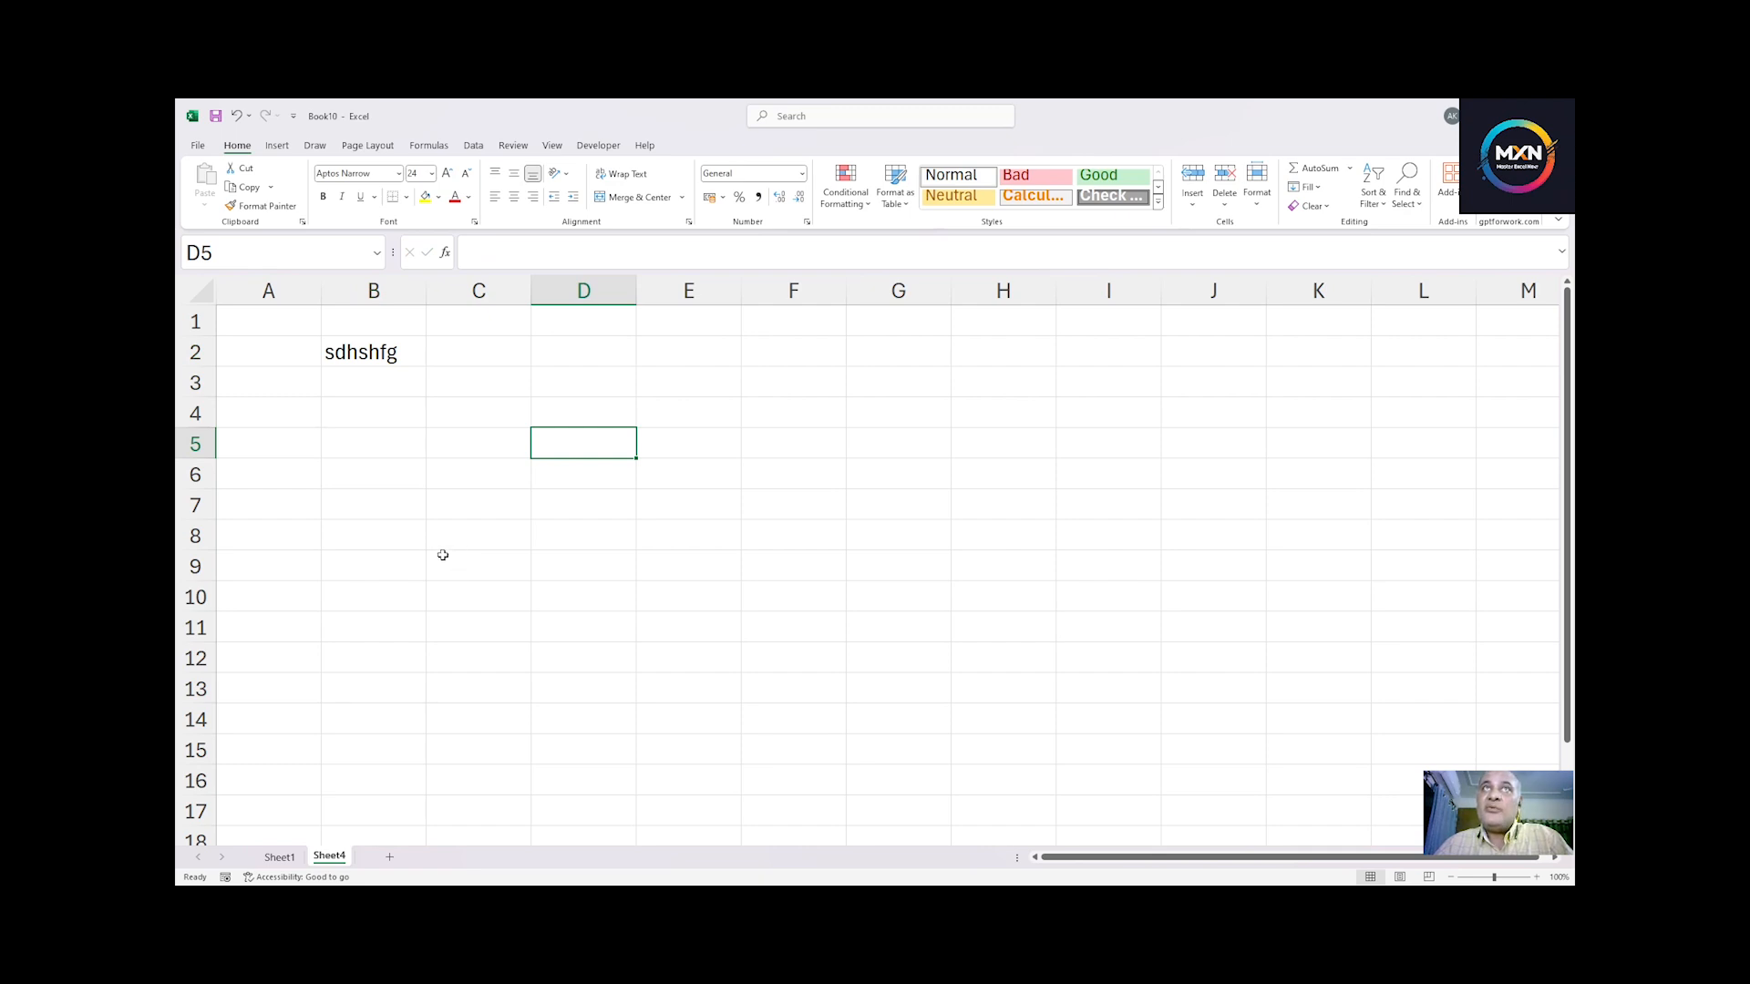
pyautogui.click(1226, 205)
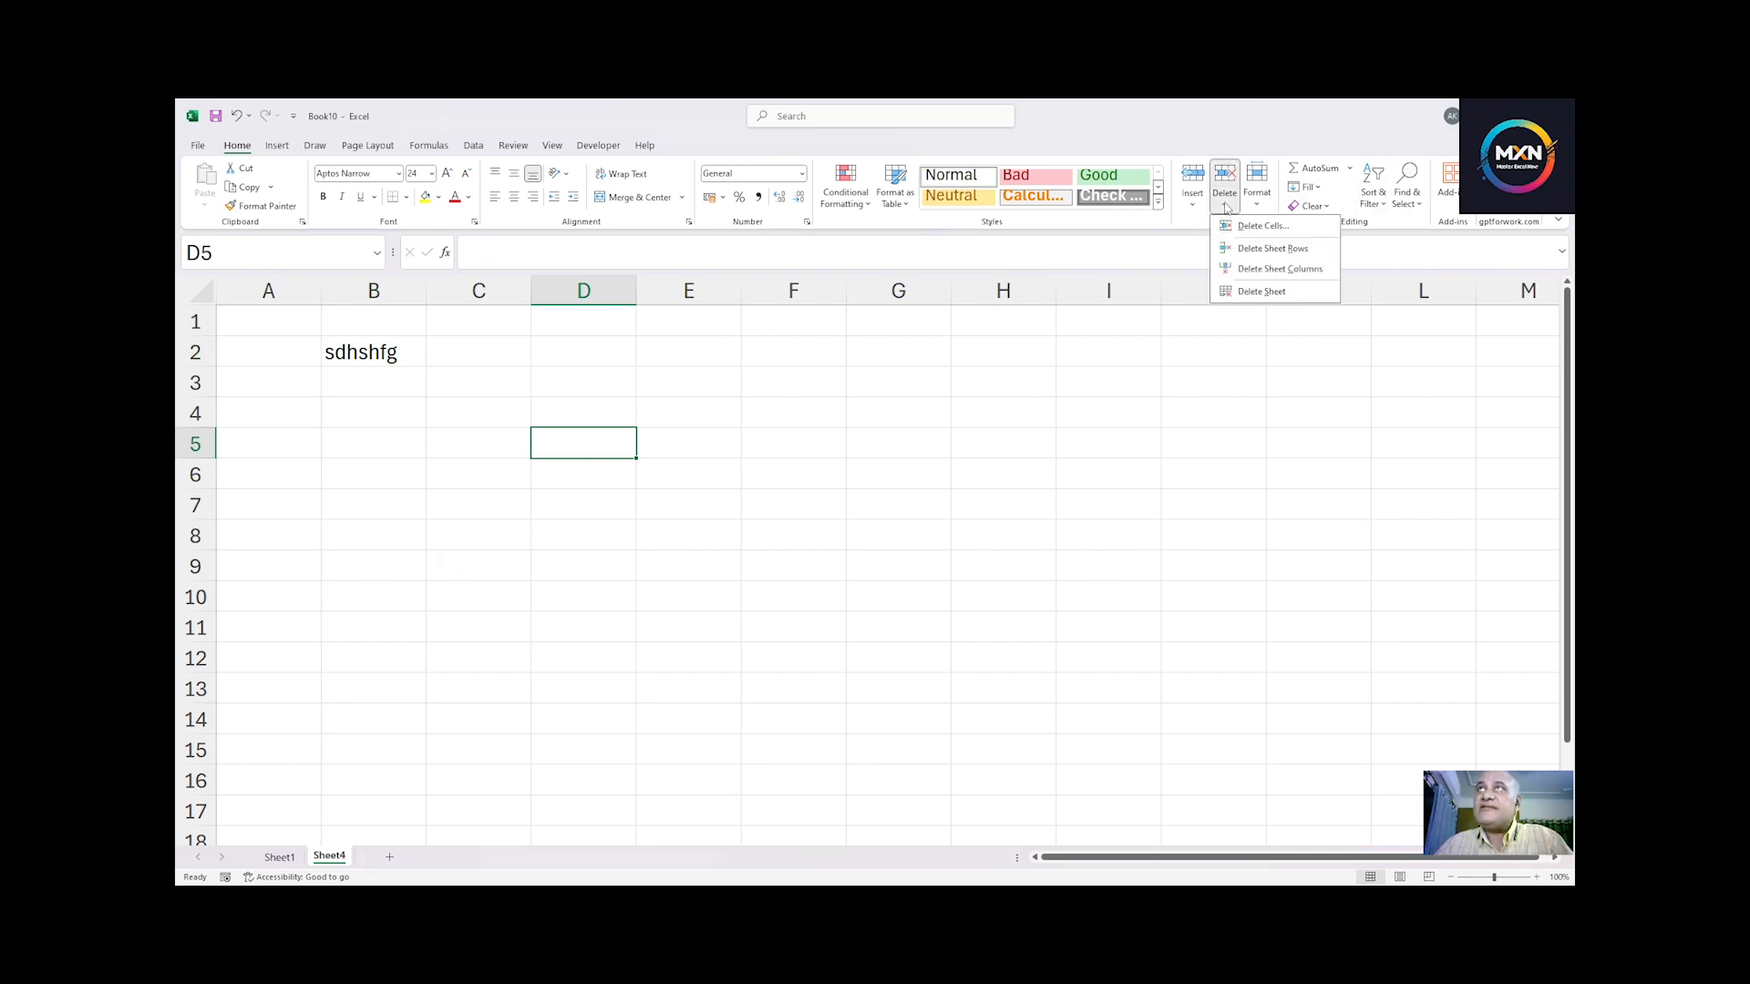
pyautogui.click(1261, 291)
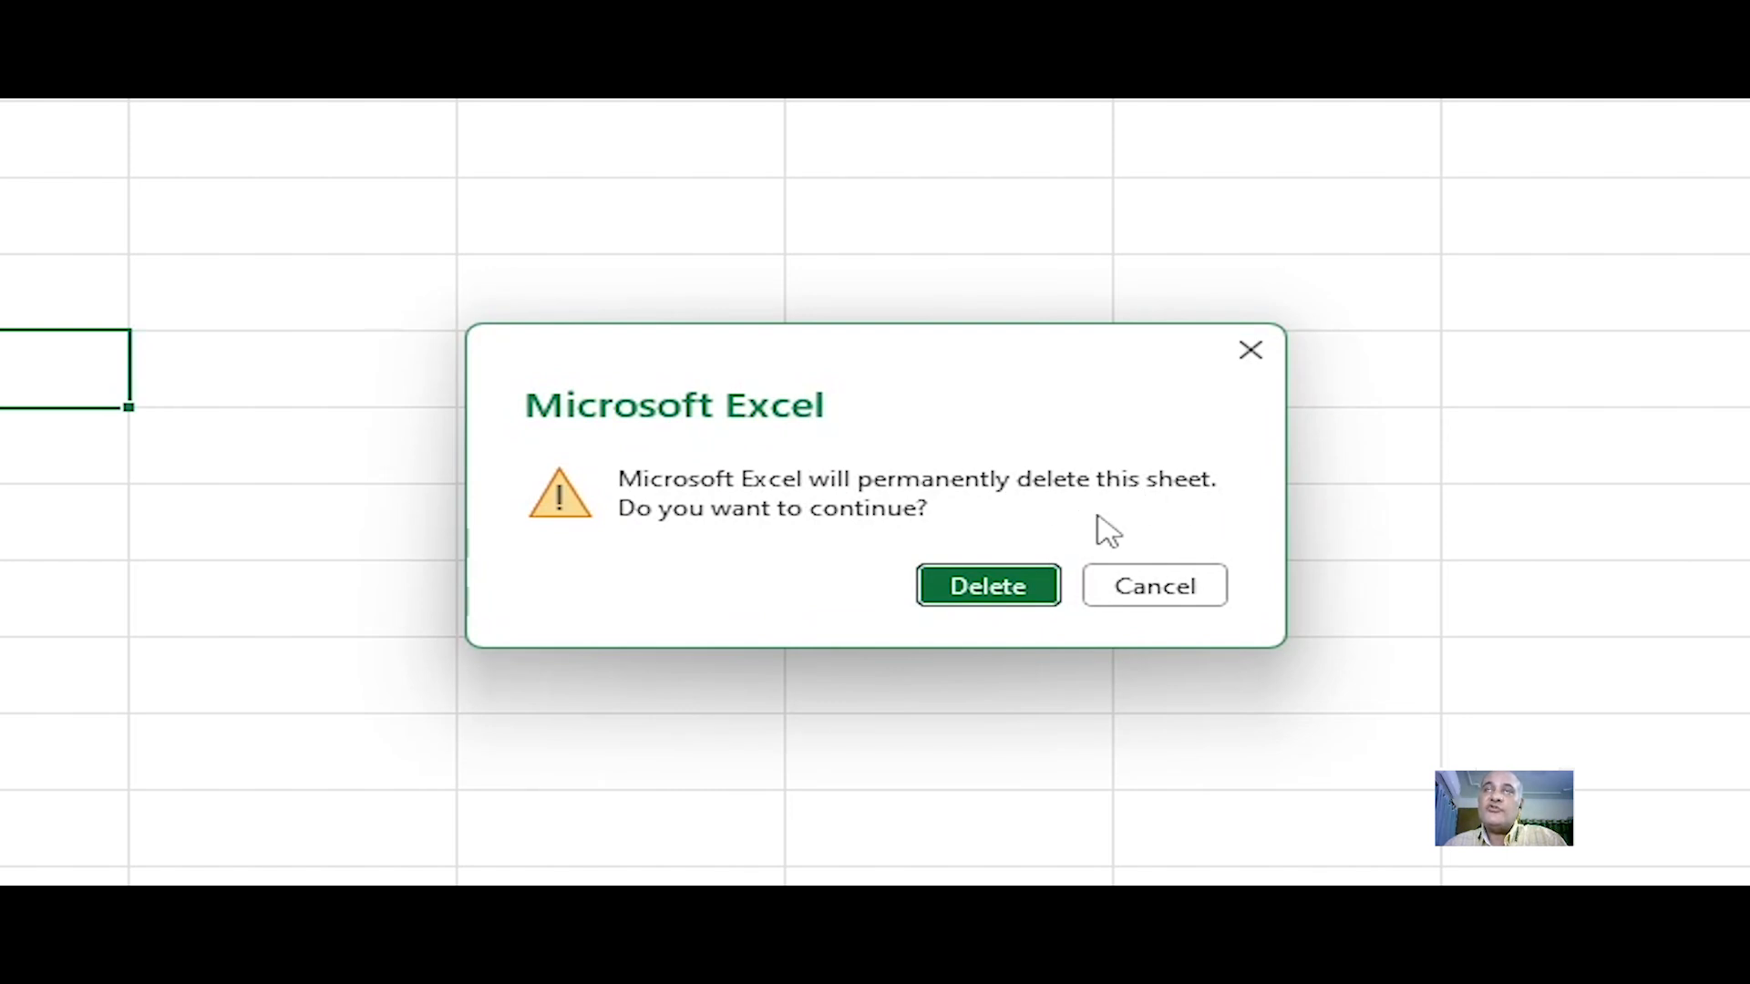
pyautogui.click(988, 592)
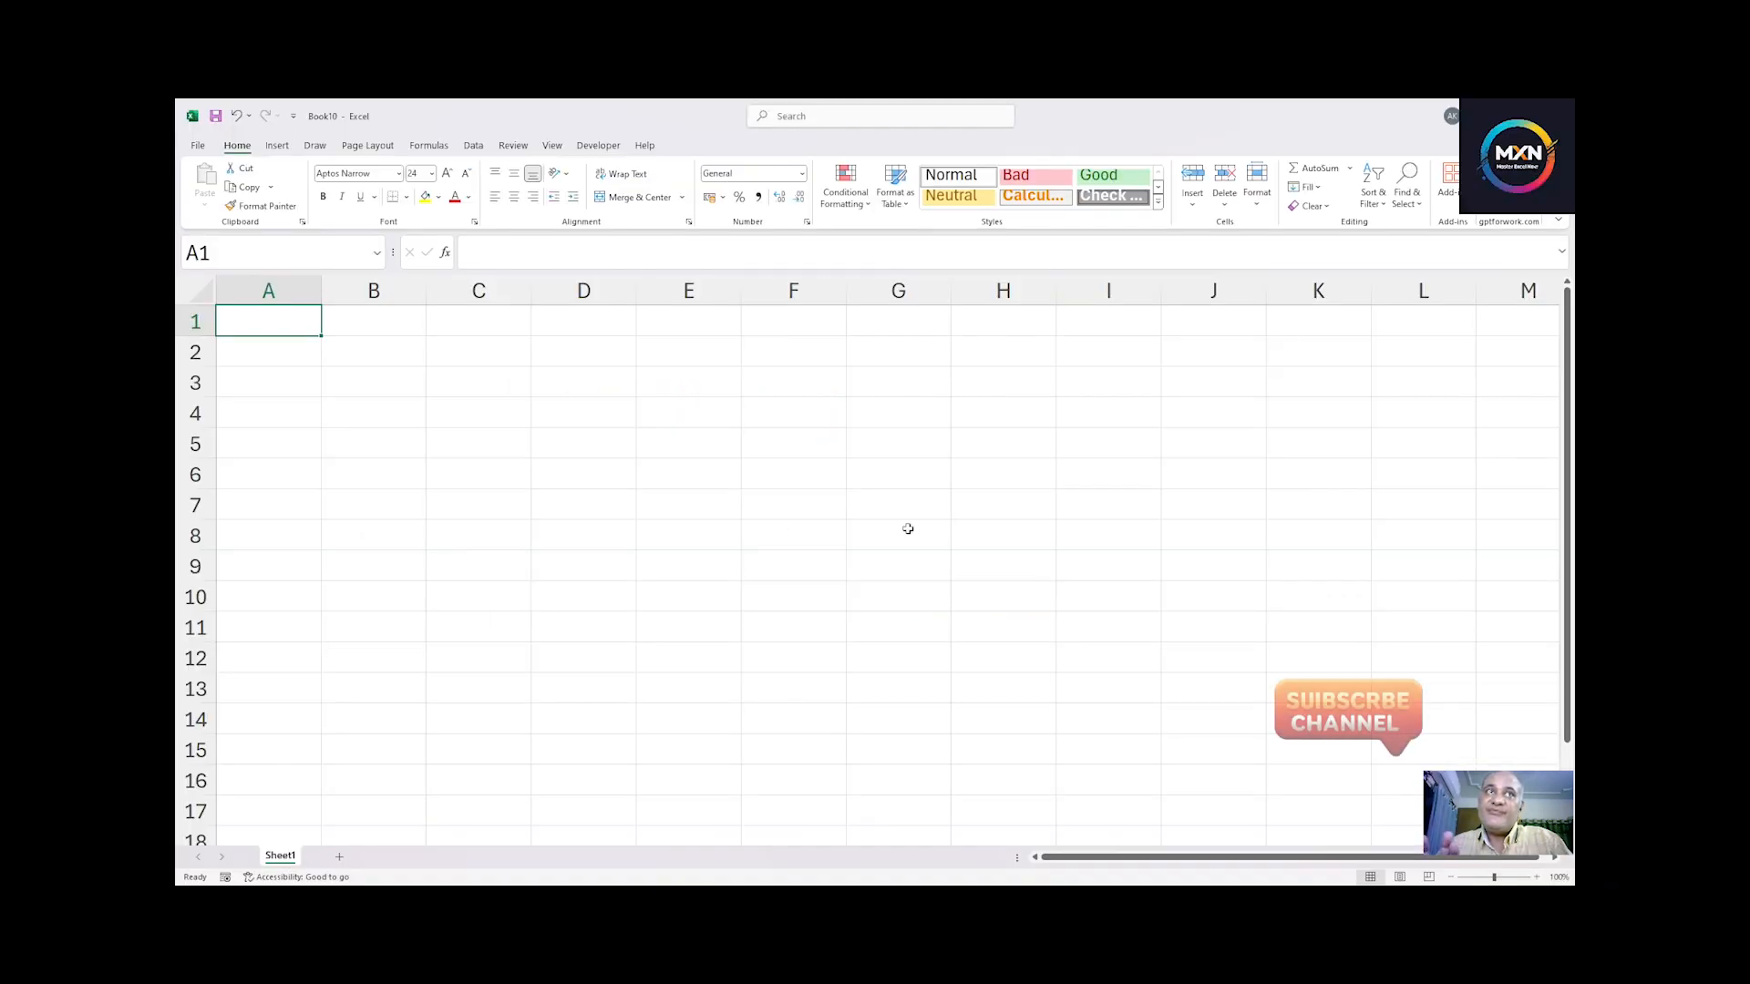
# Step: Add three new worksheets to the workbook
pyautogui.click(342, 857)
pyautogui.click(388, 857)
pyautogui.click(438, 857)
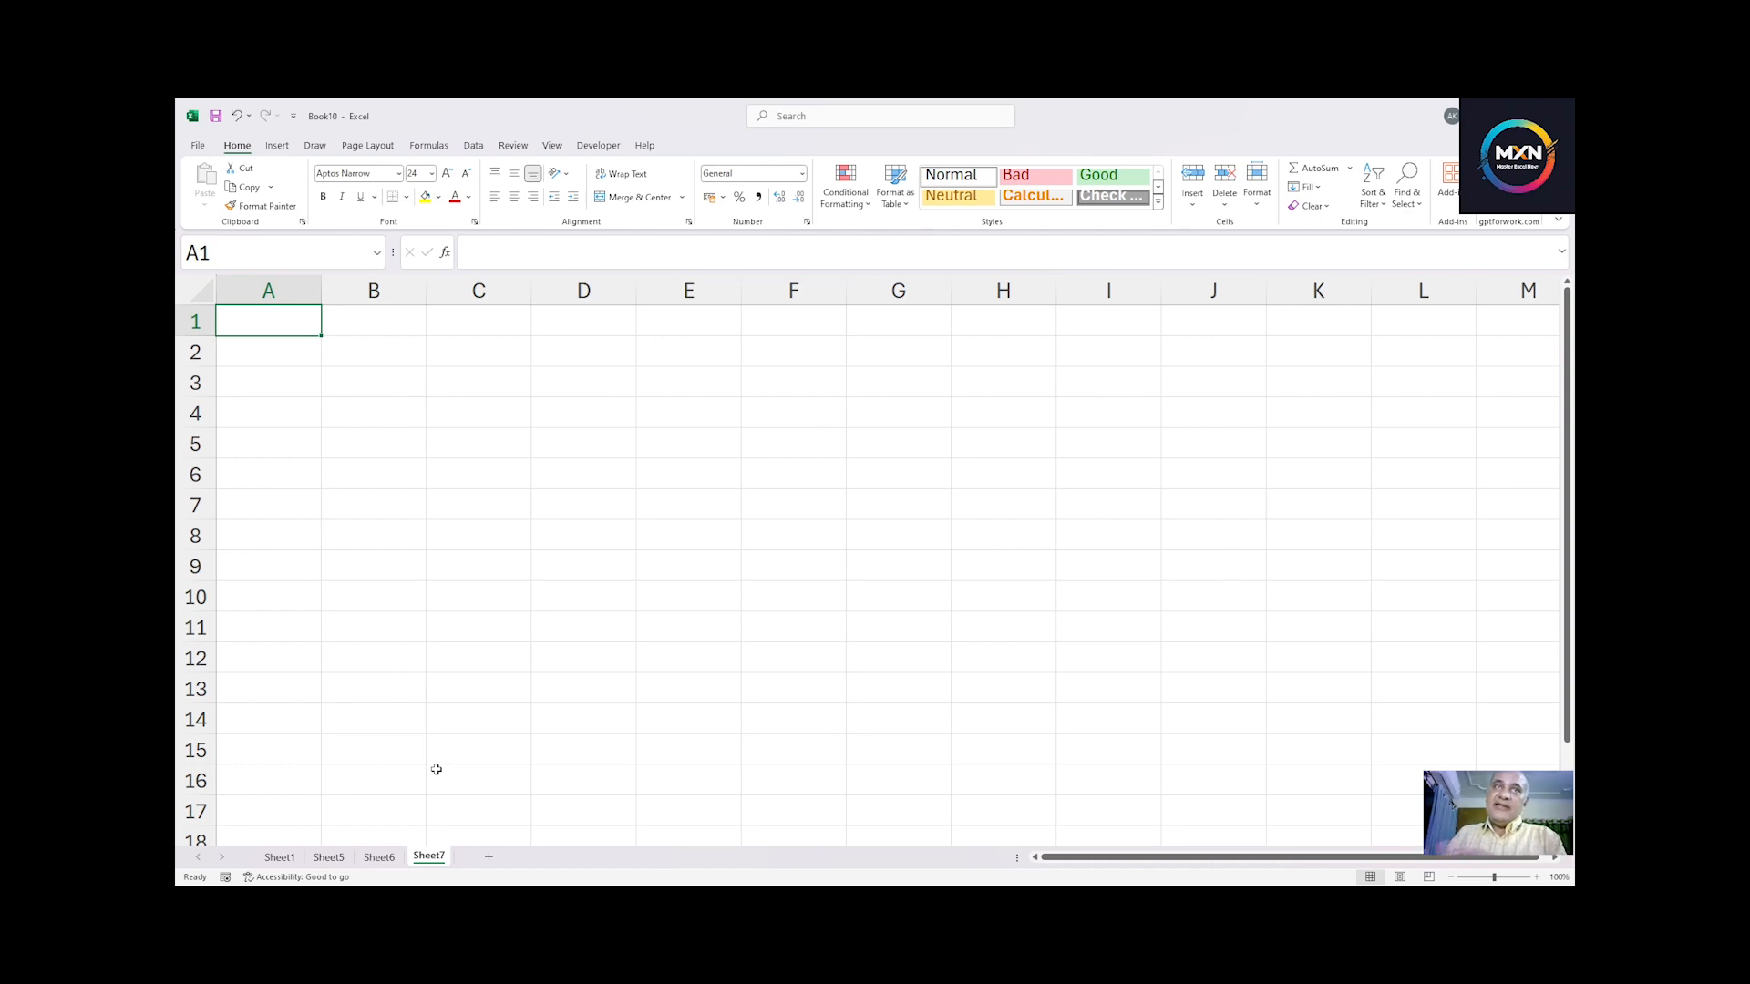
# Step: Rename the Sheet1 worksheet as Client Data
pyautogui.click(288, 858)
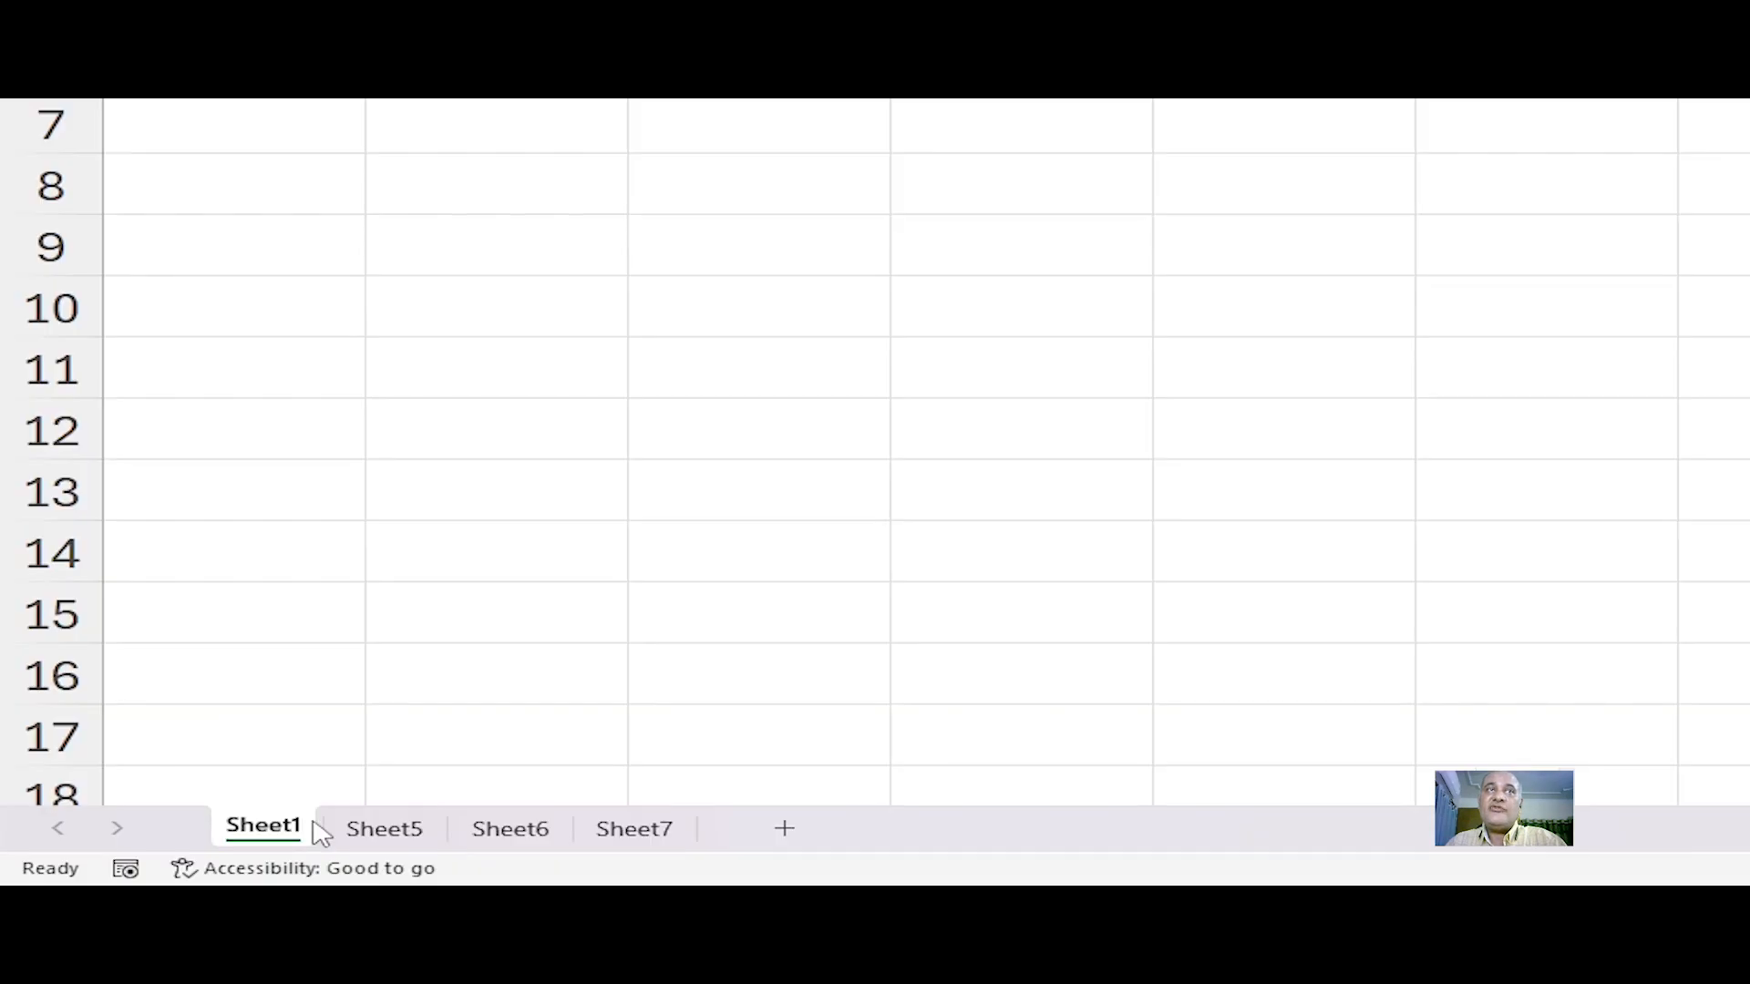
pyautogui.doubleClick(273, 851)
pyautogui.write('C')
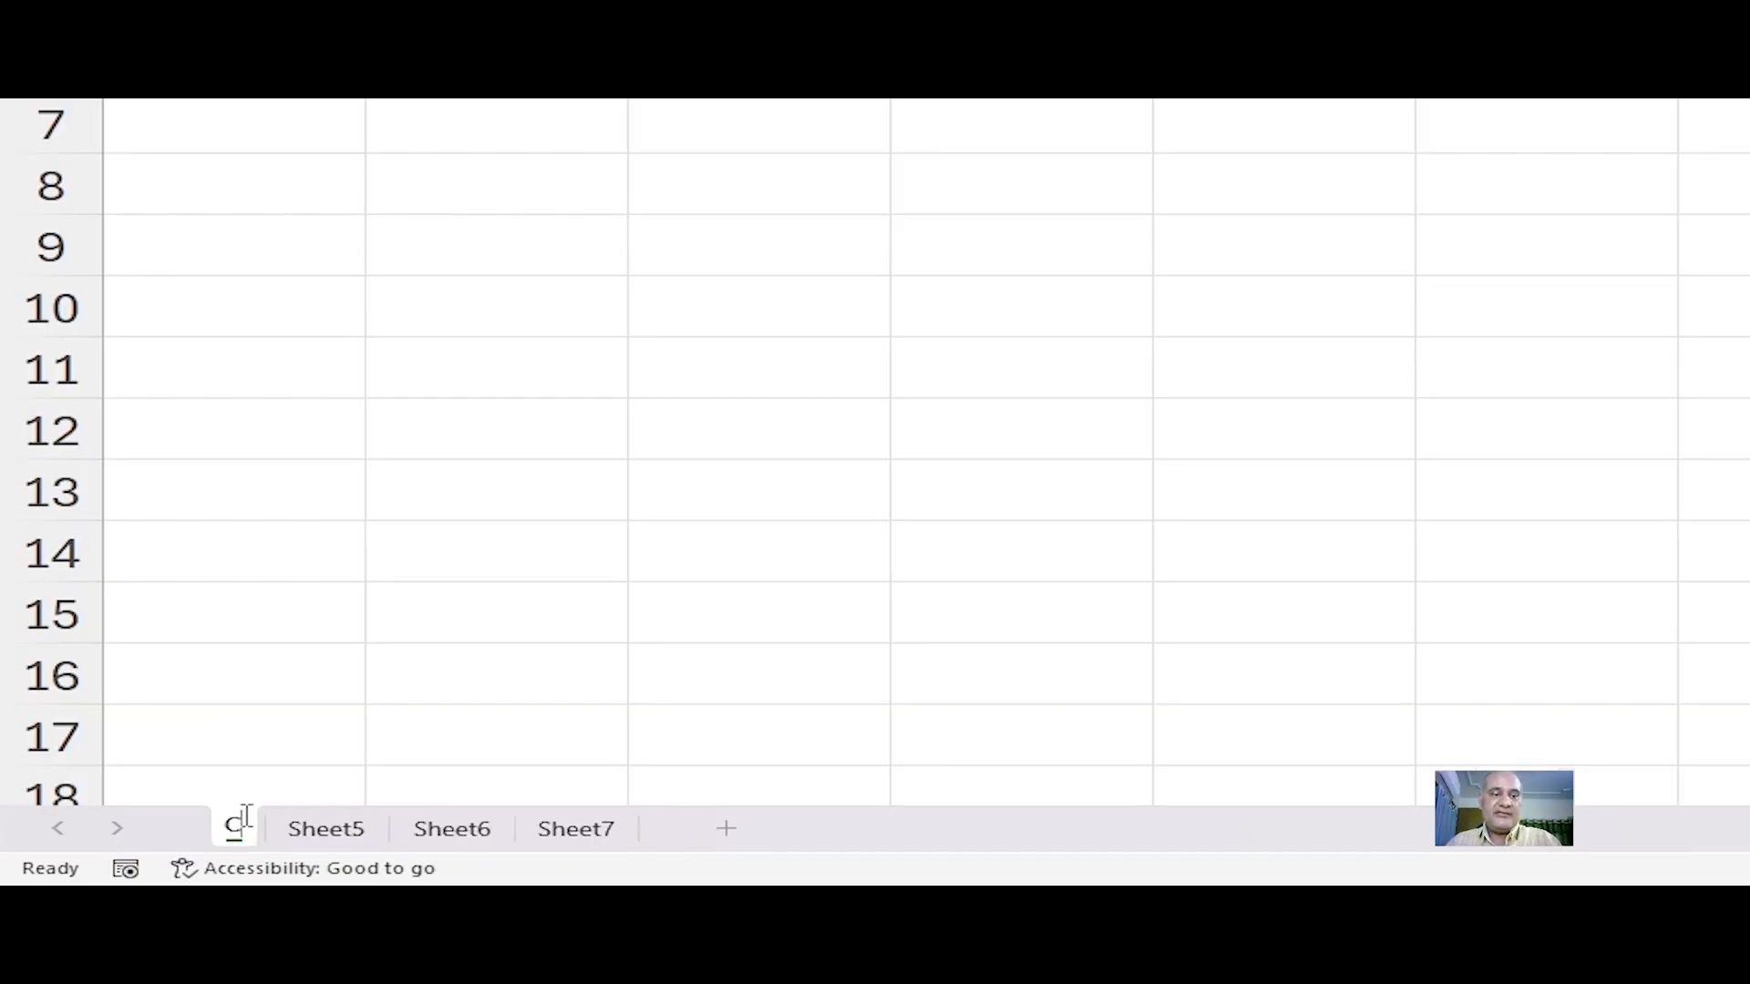
pyautogui.write('lient')
pyautogui.press('Return')
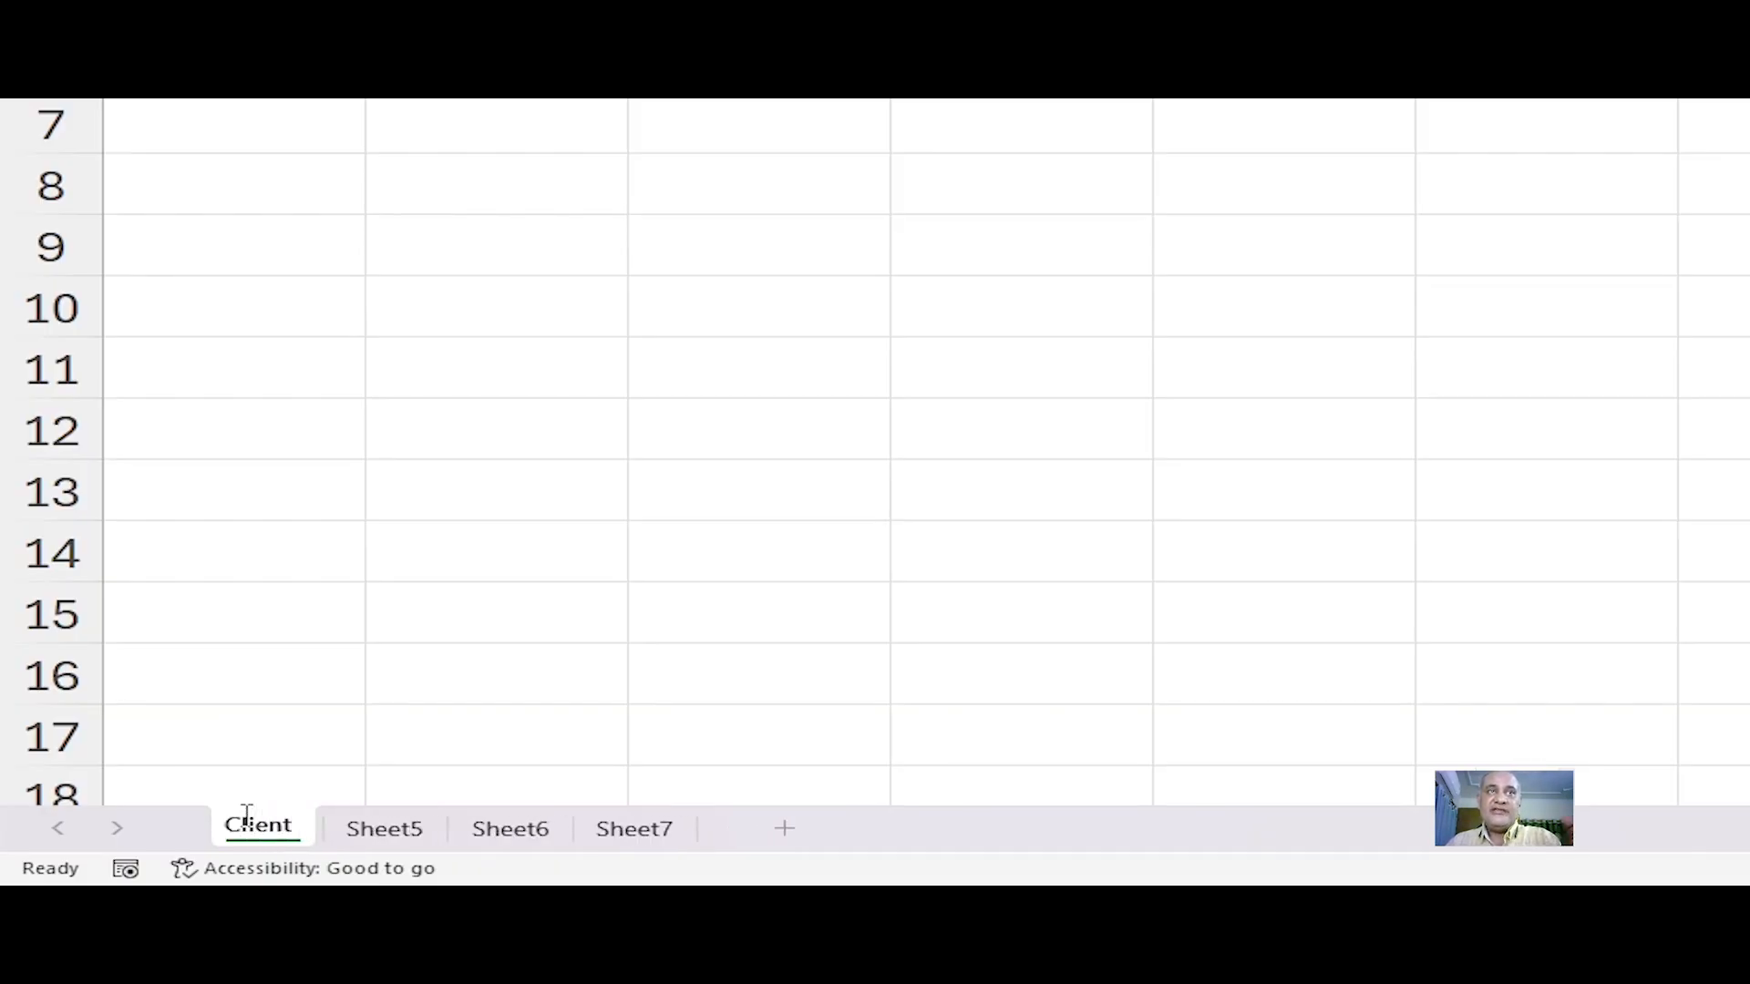
pyautogui.write('Data')
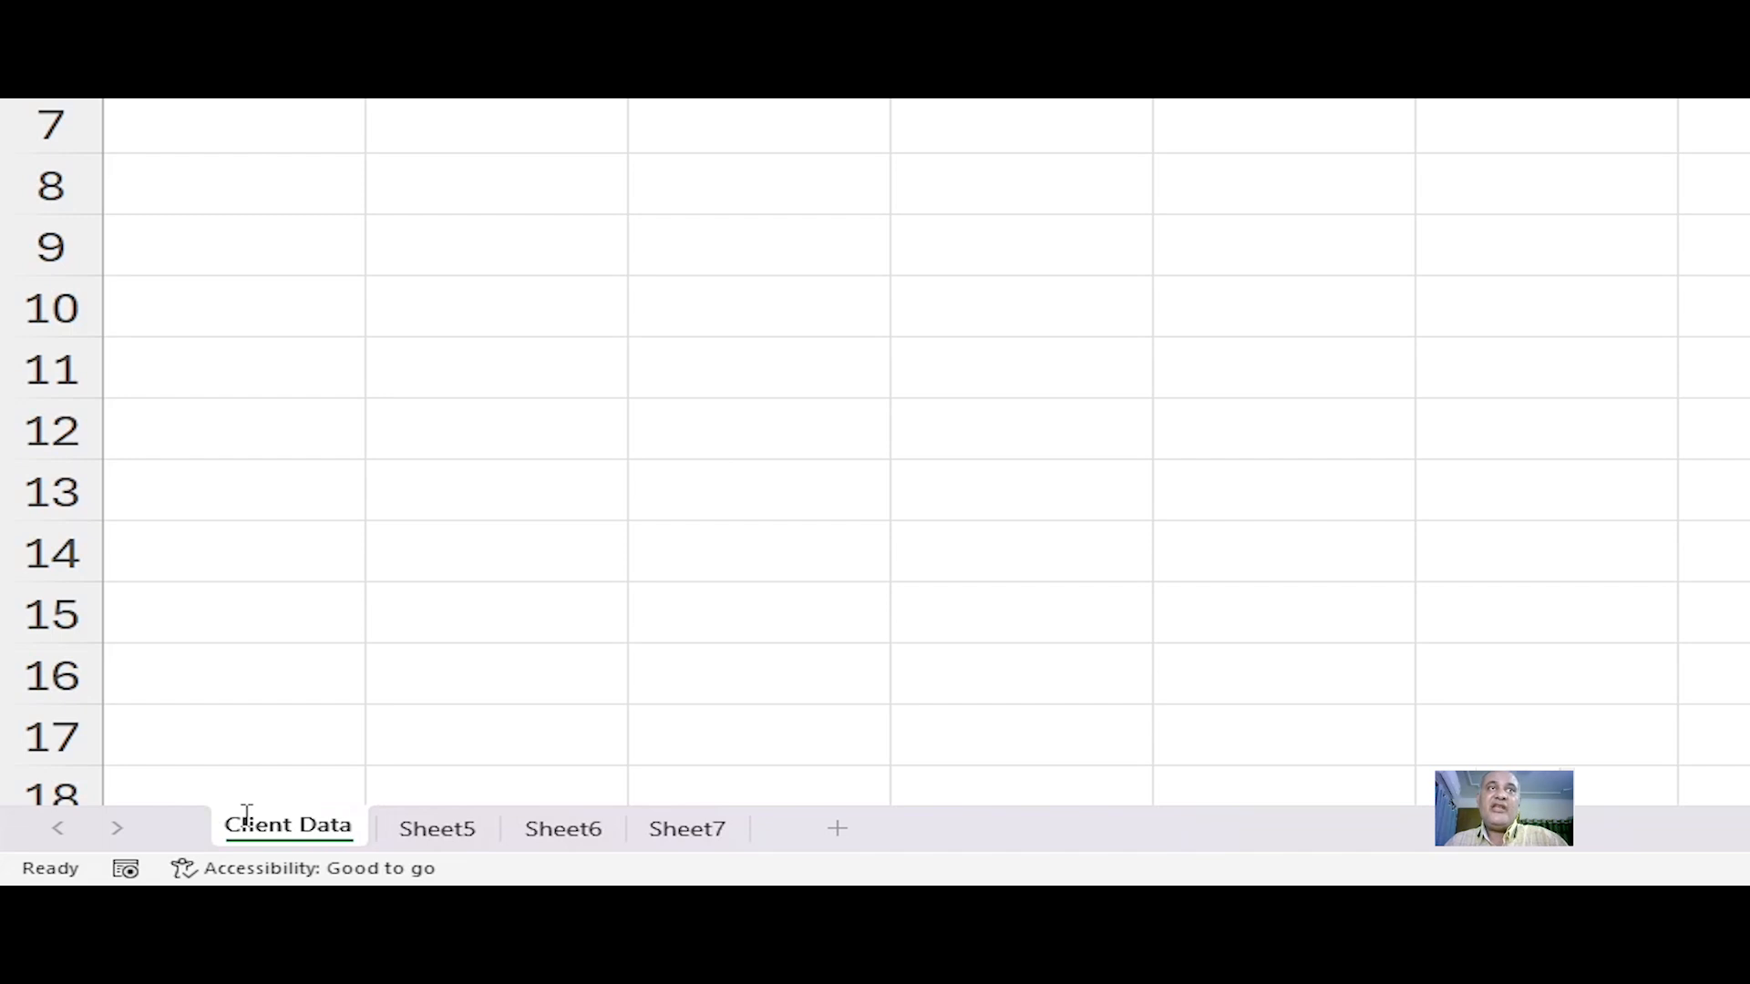
pyautogui.click(281, 695)
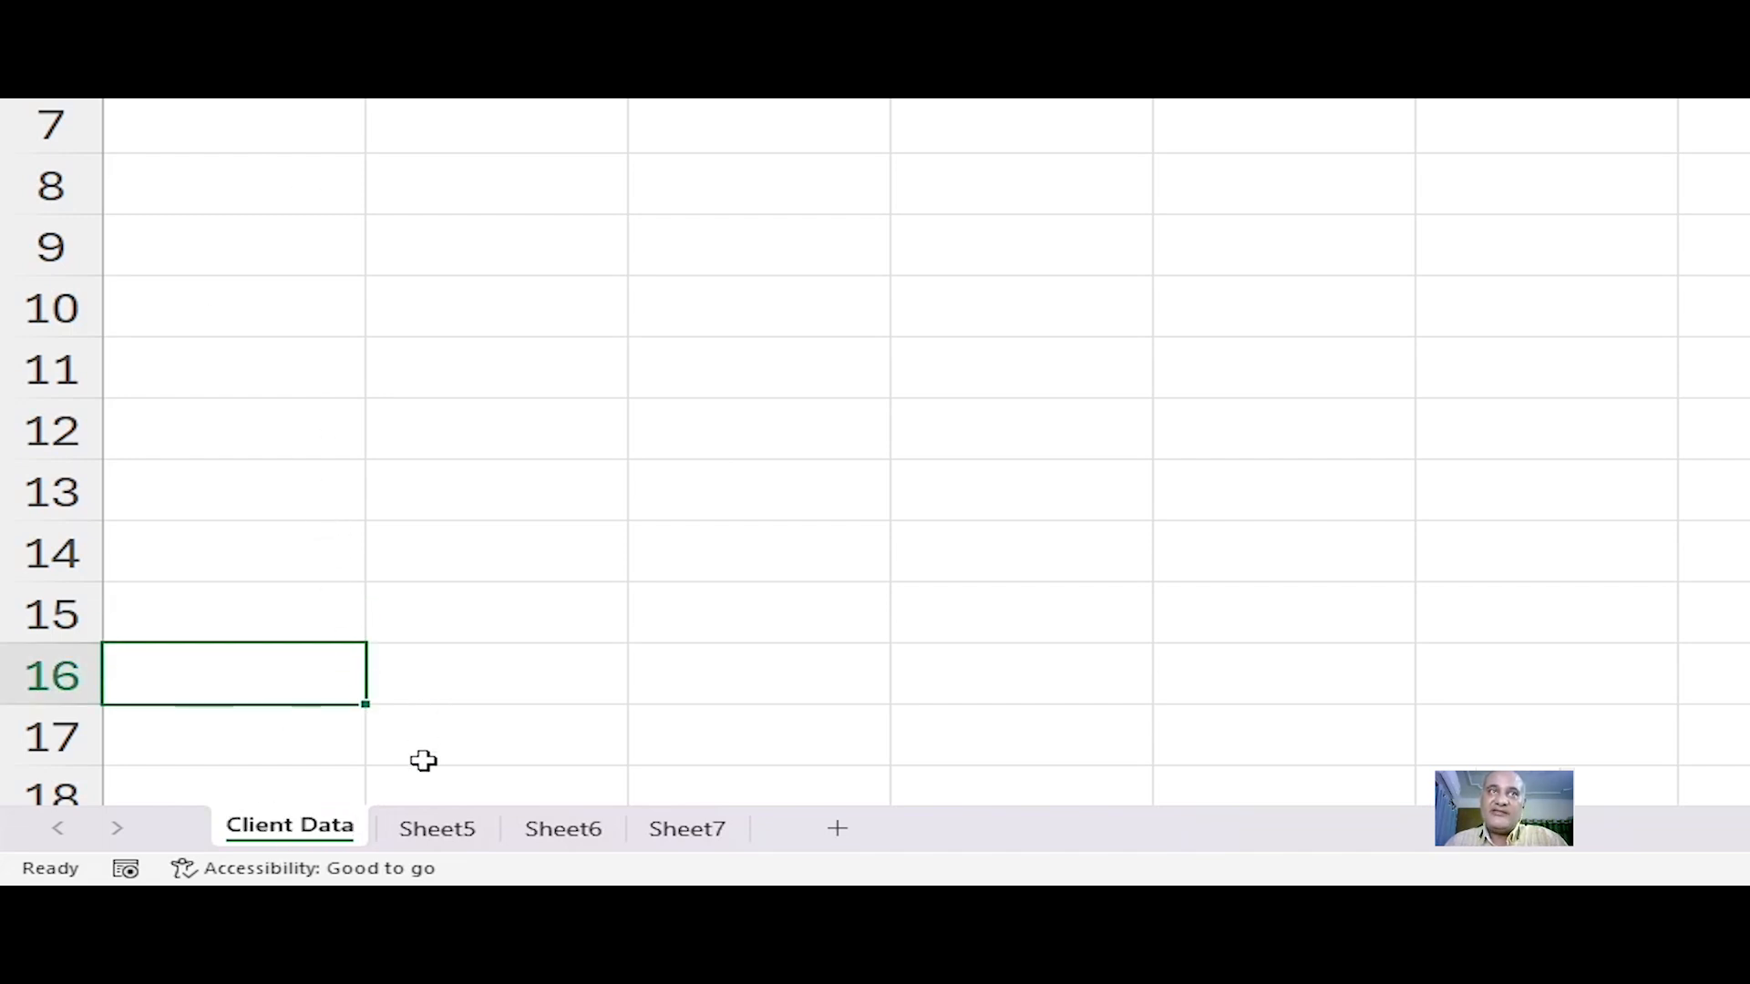
# Step: Rename the Sheet5 worksheet as Credit Card Info
pyautogui.doubleClick(453, 834)
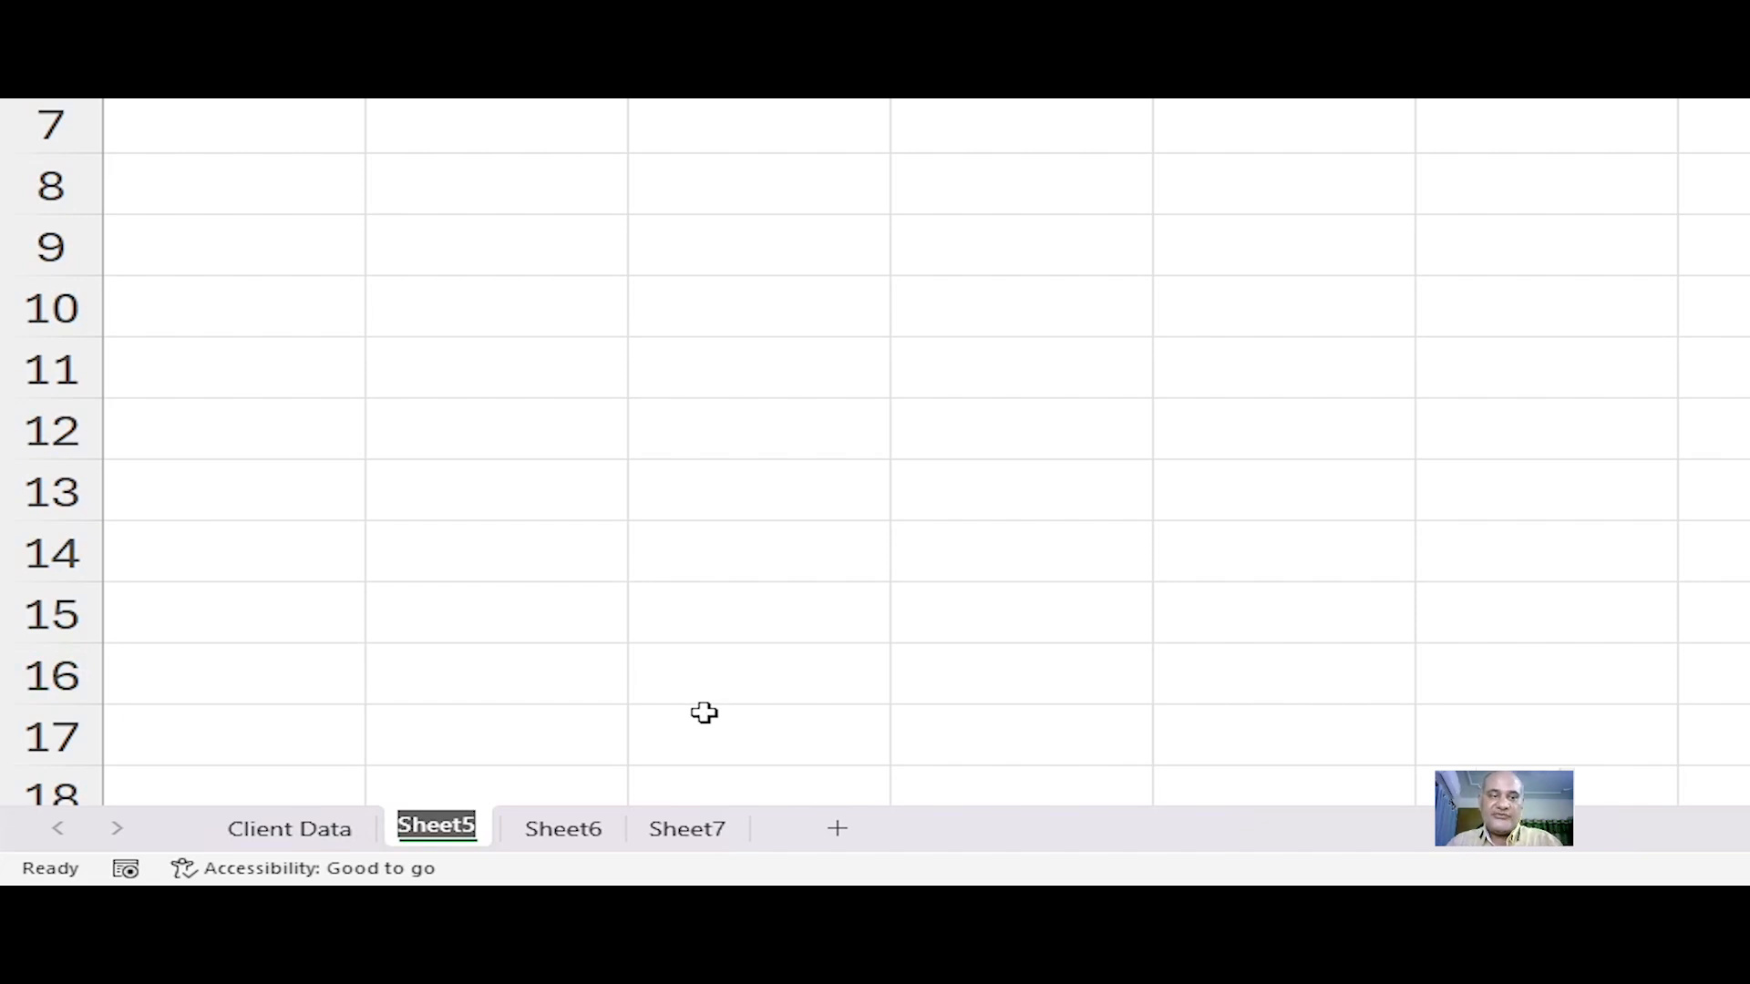
pyautogui.write('Credi')
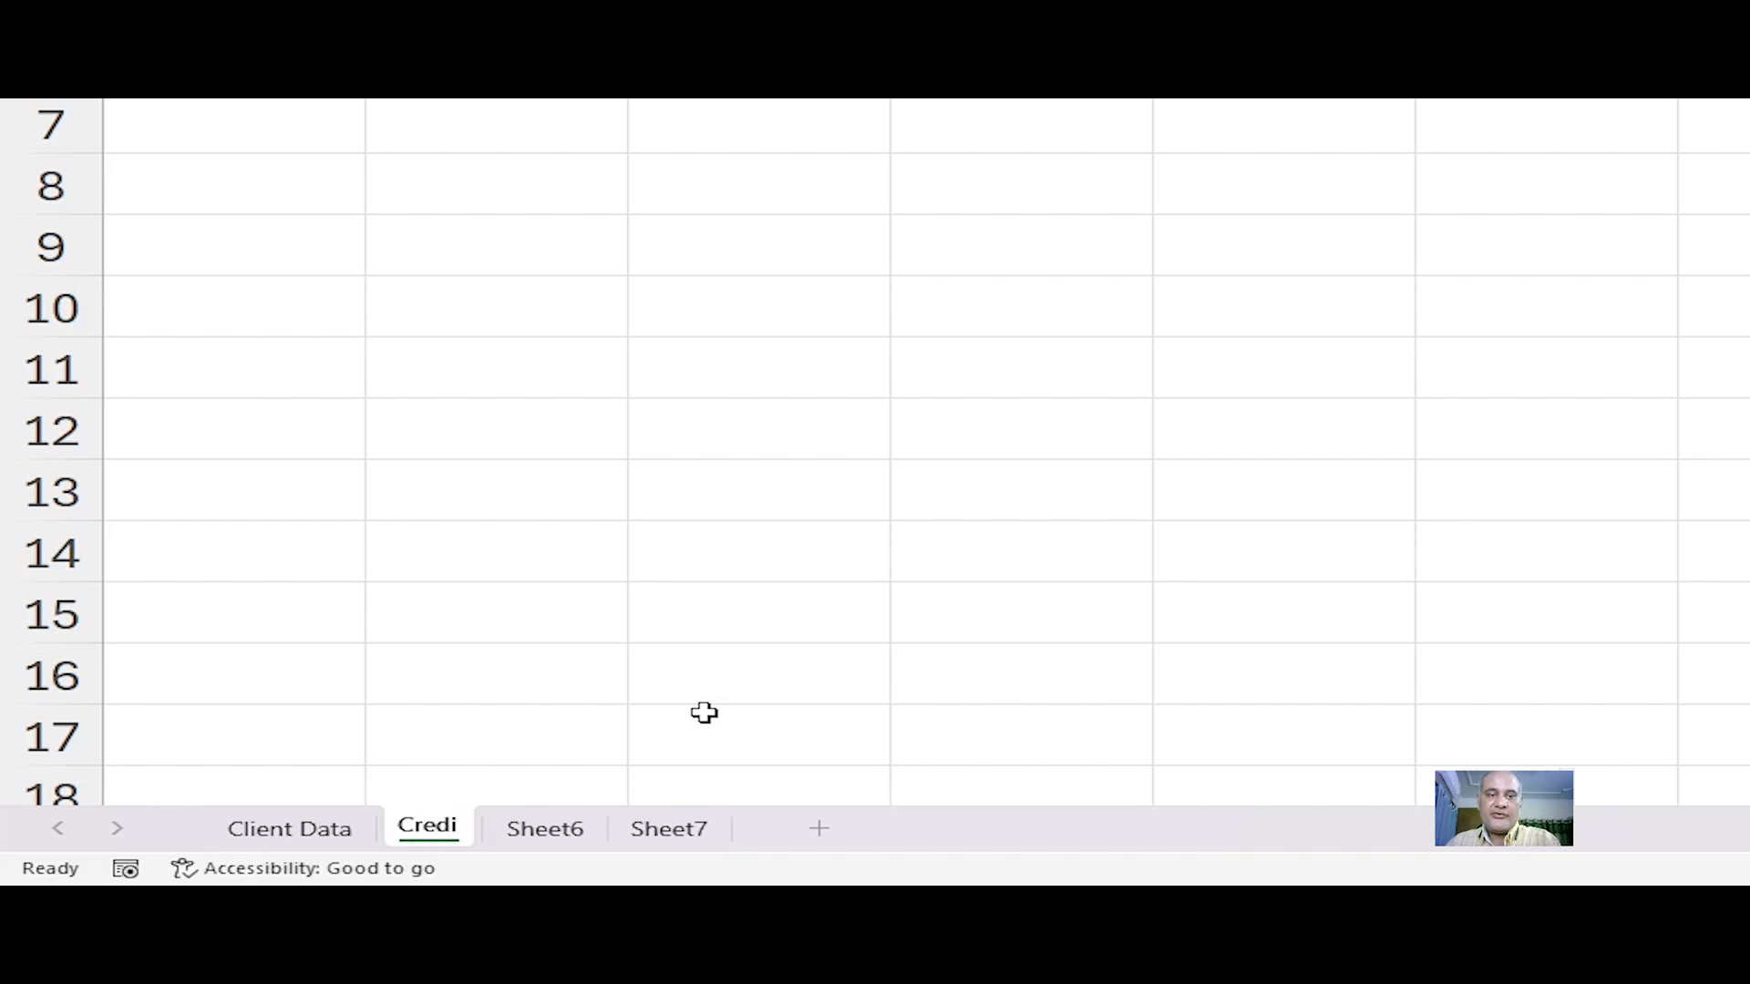
pyautogui.write('t Car')
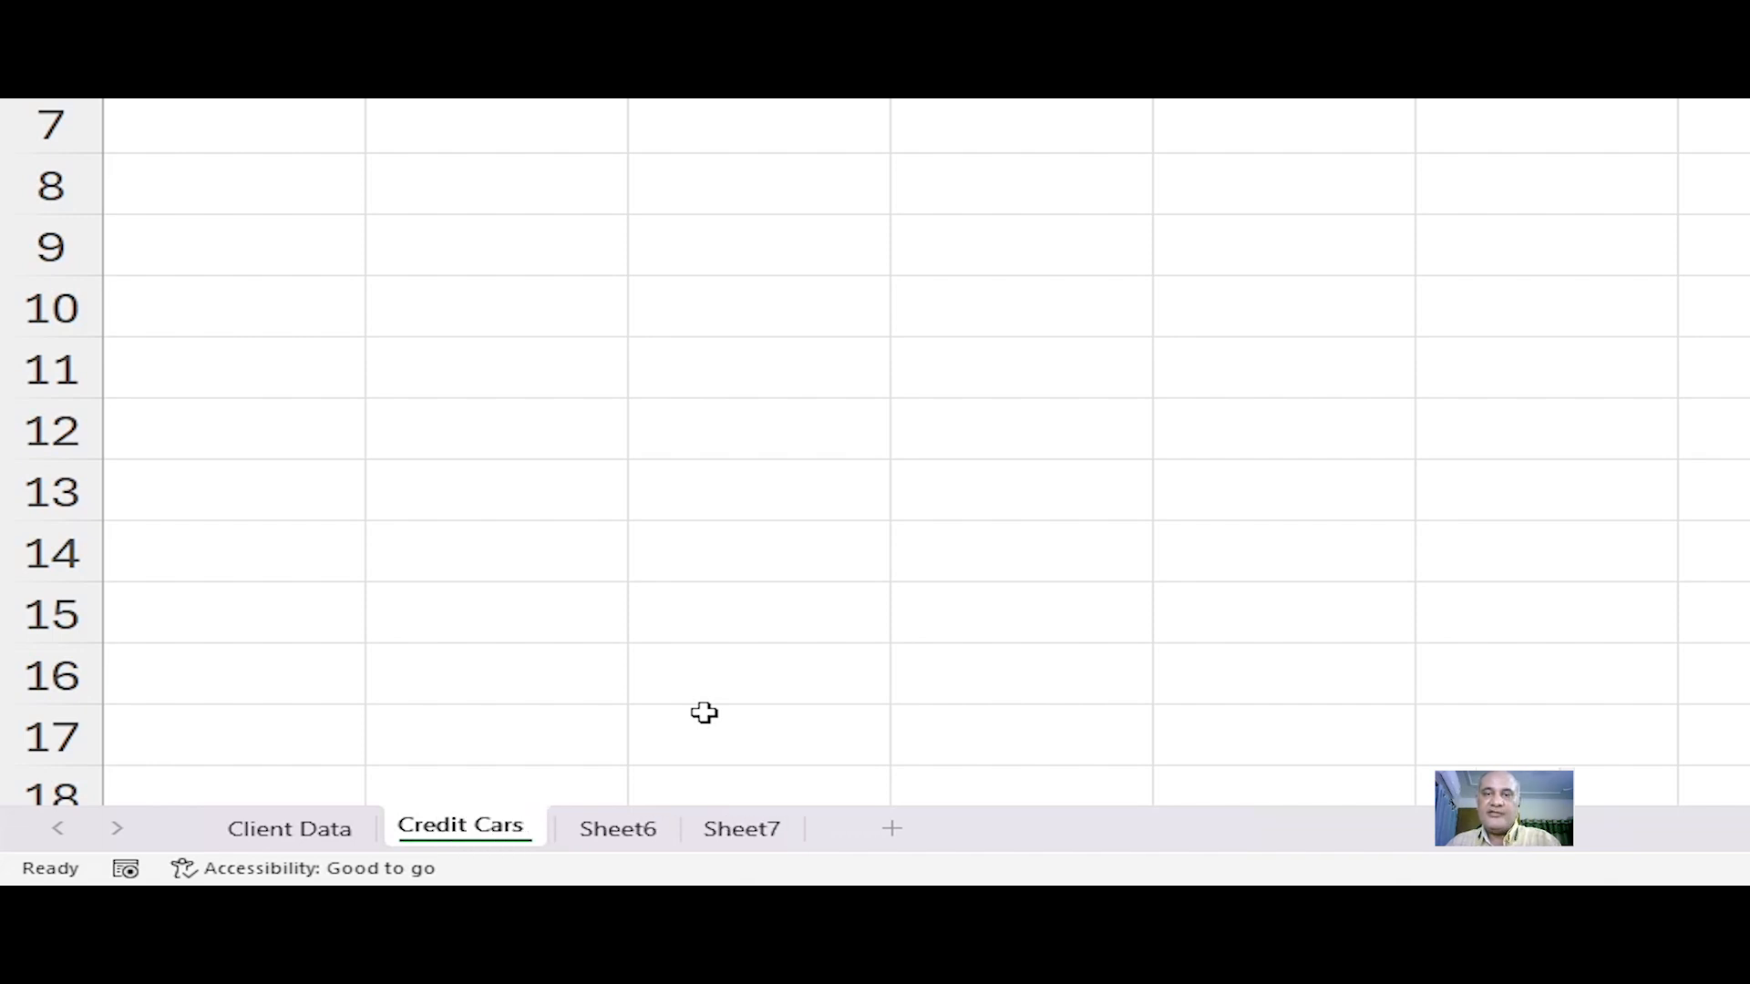
pyautogui.write('d Info')
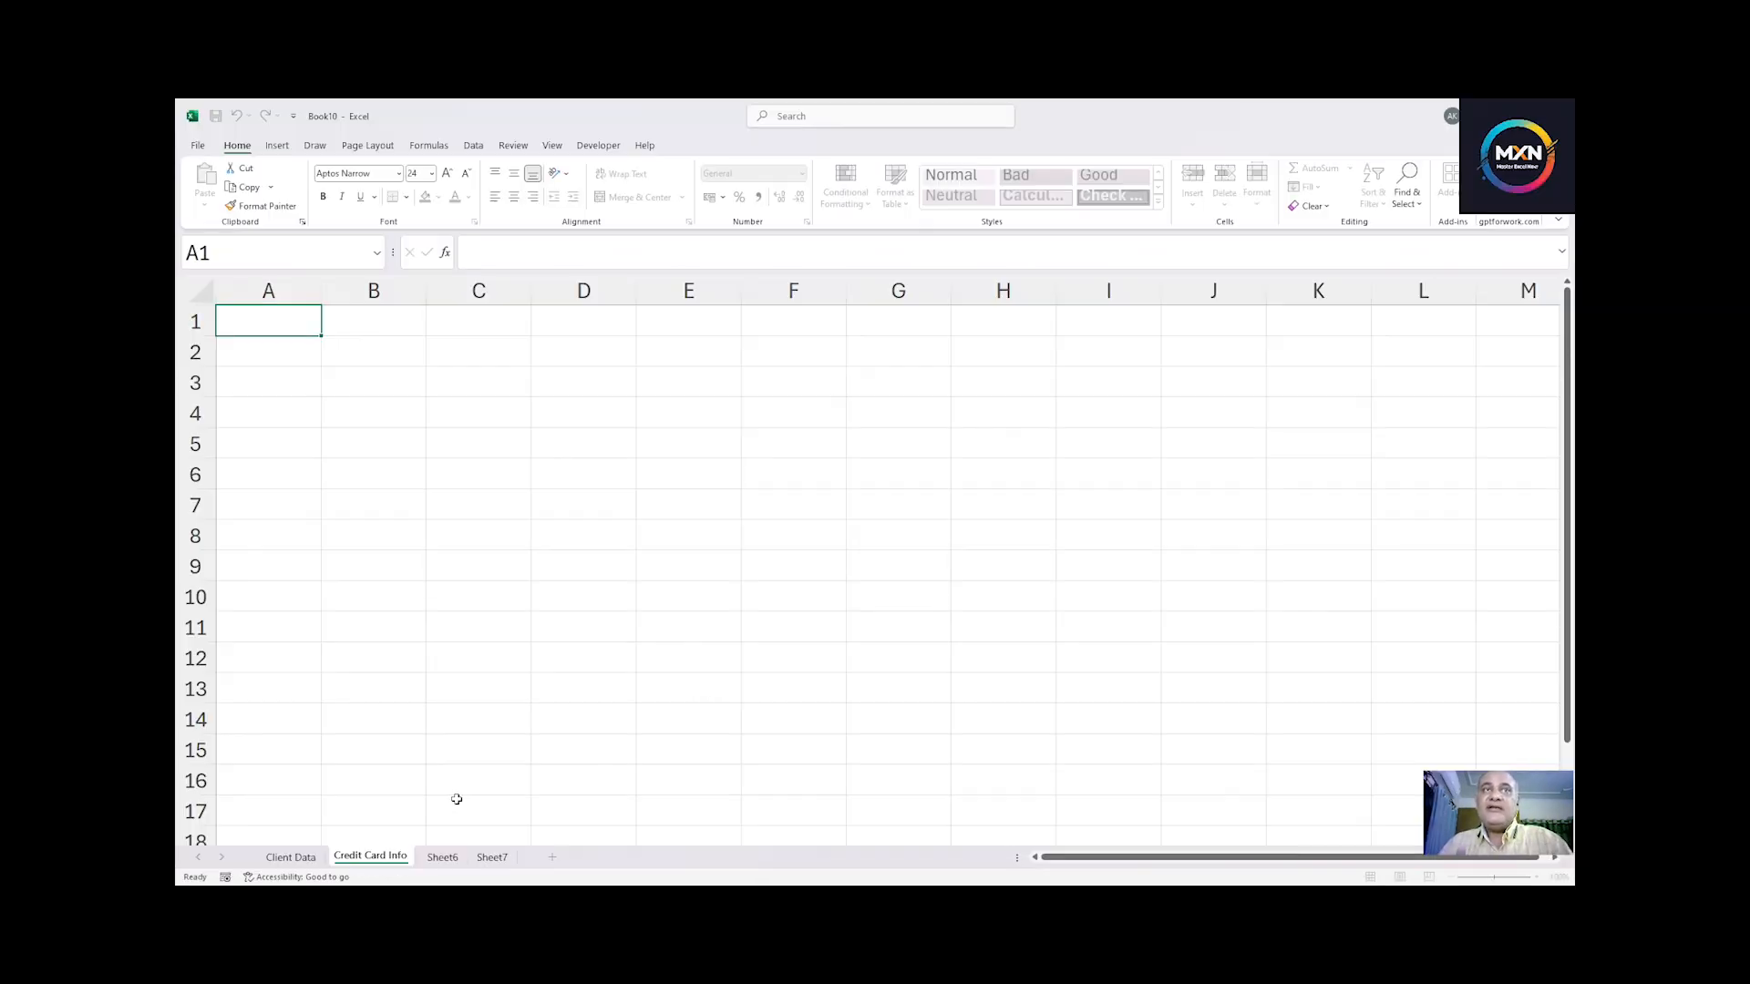
pyautogui.click(456, 799)
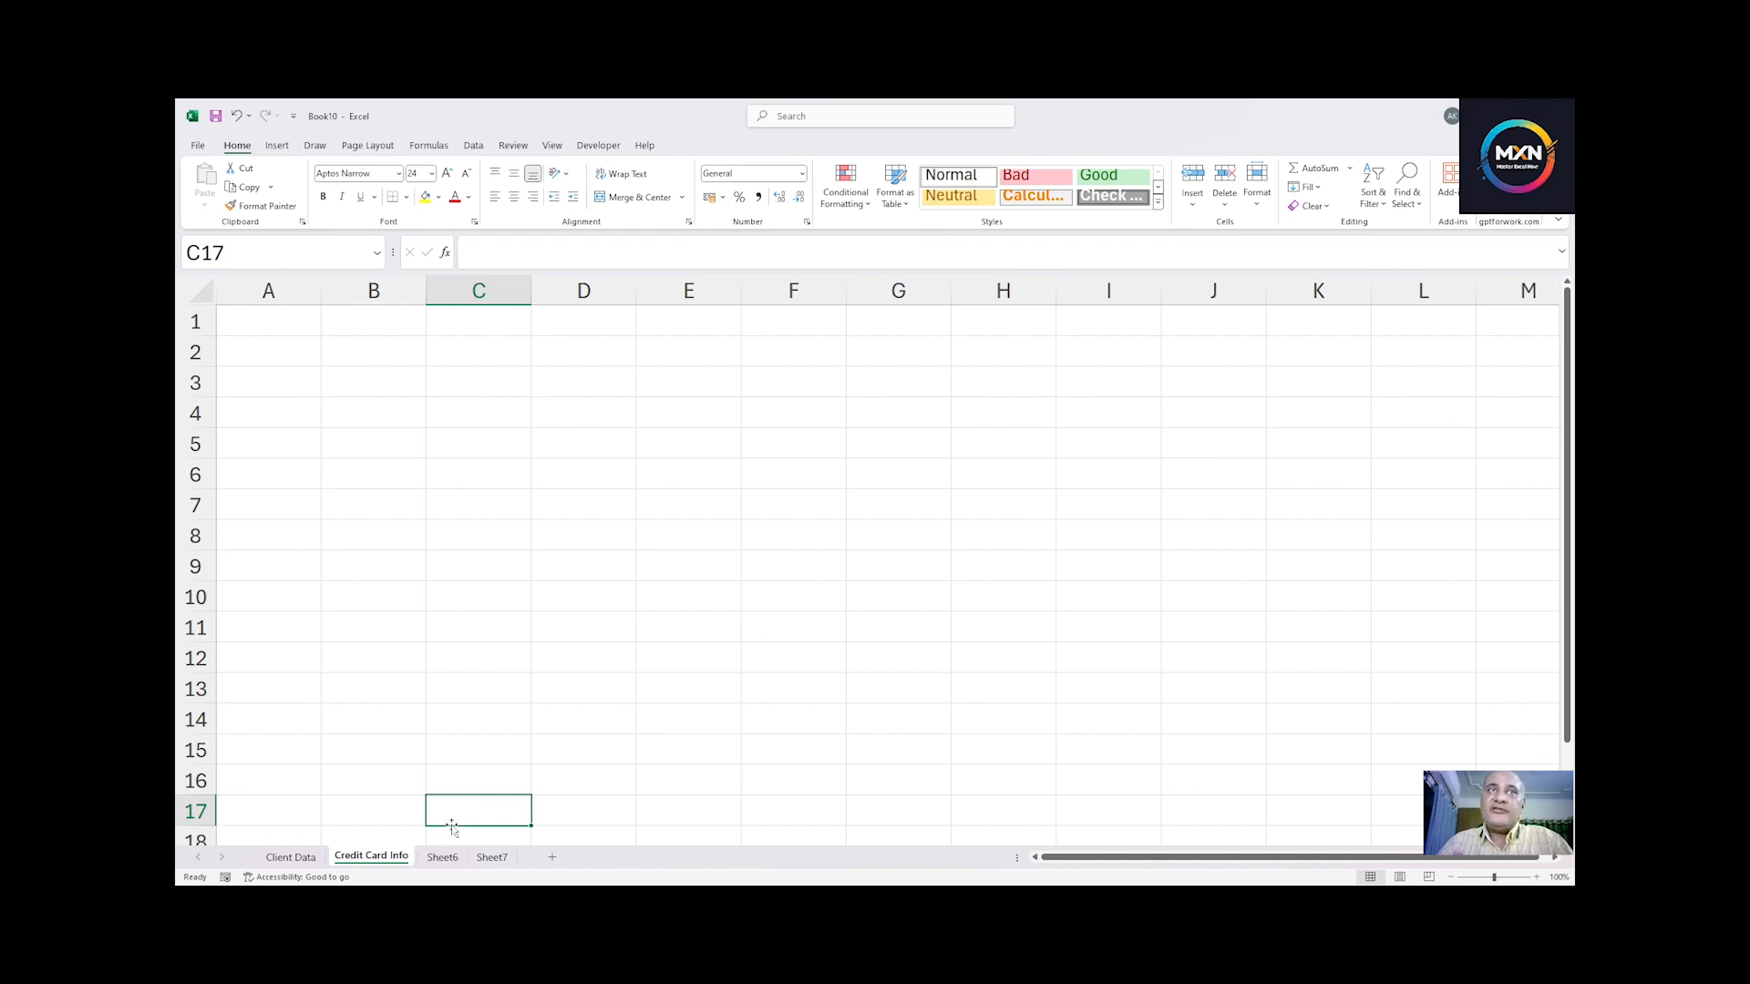
# Step: Rename the Sheet6 worksheet as Customer Usage using the Rename Sheet command
pyautogui.click(442, 858)
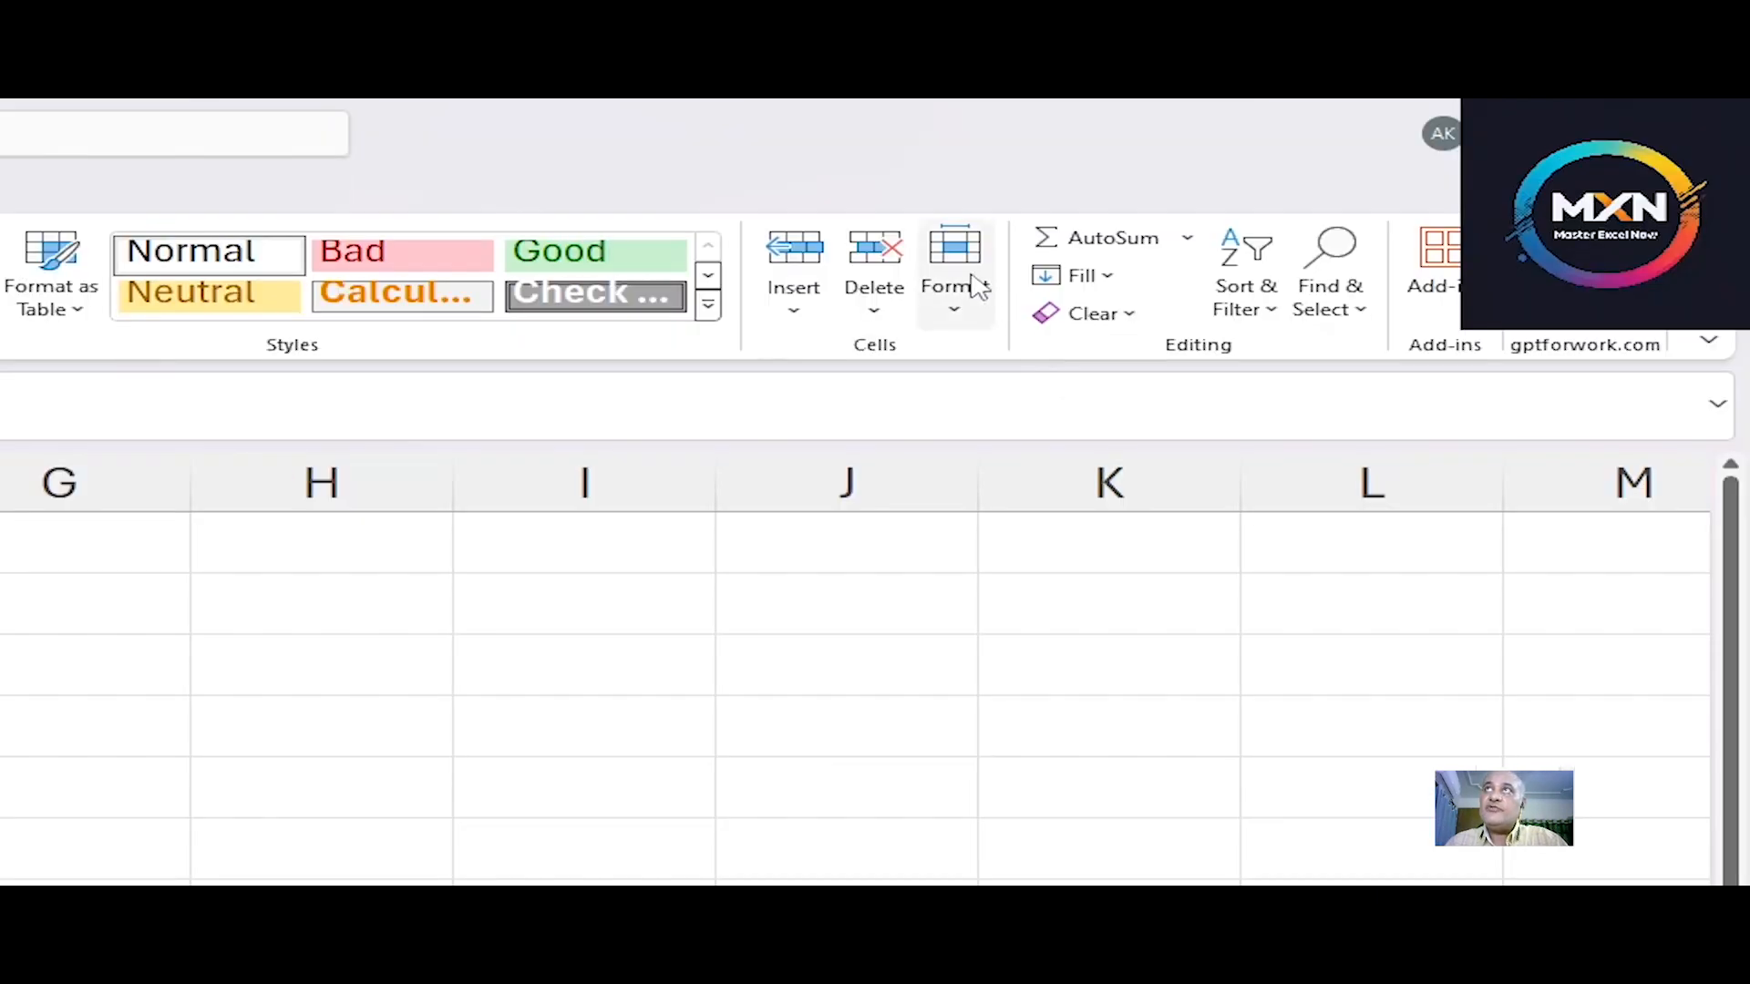
pyautogui.click(977, 288)
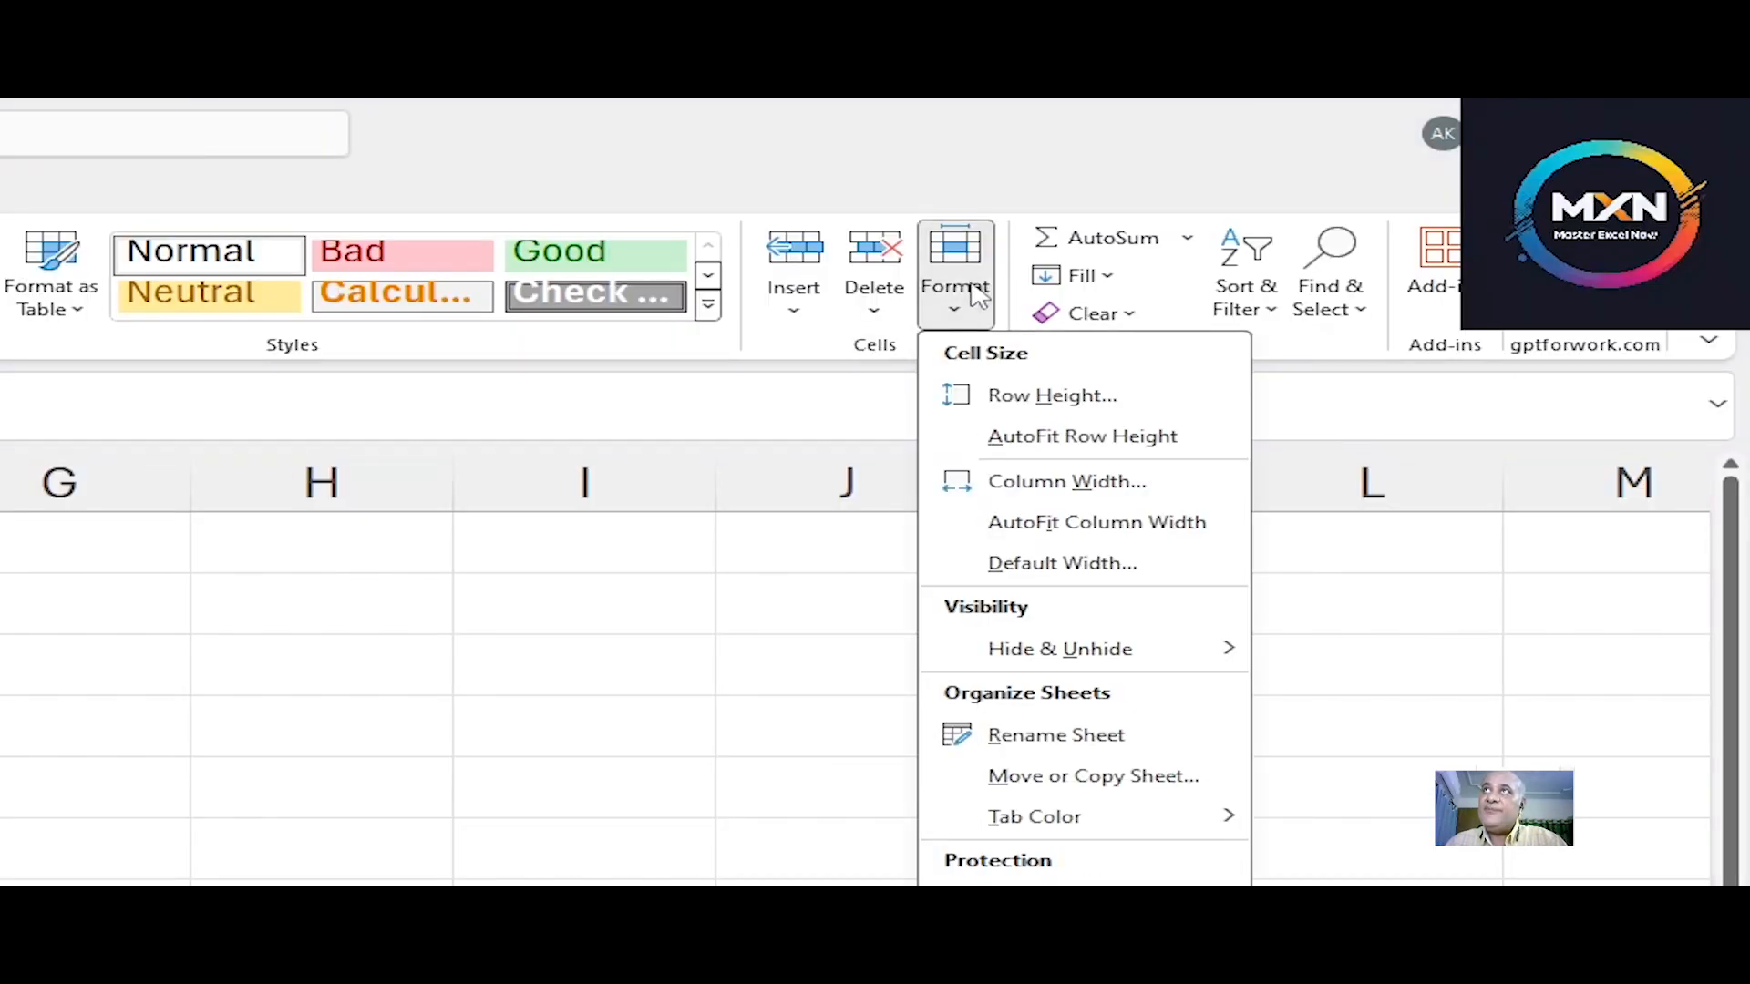
pyautogui.click(1049, 735)
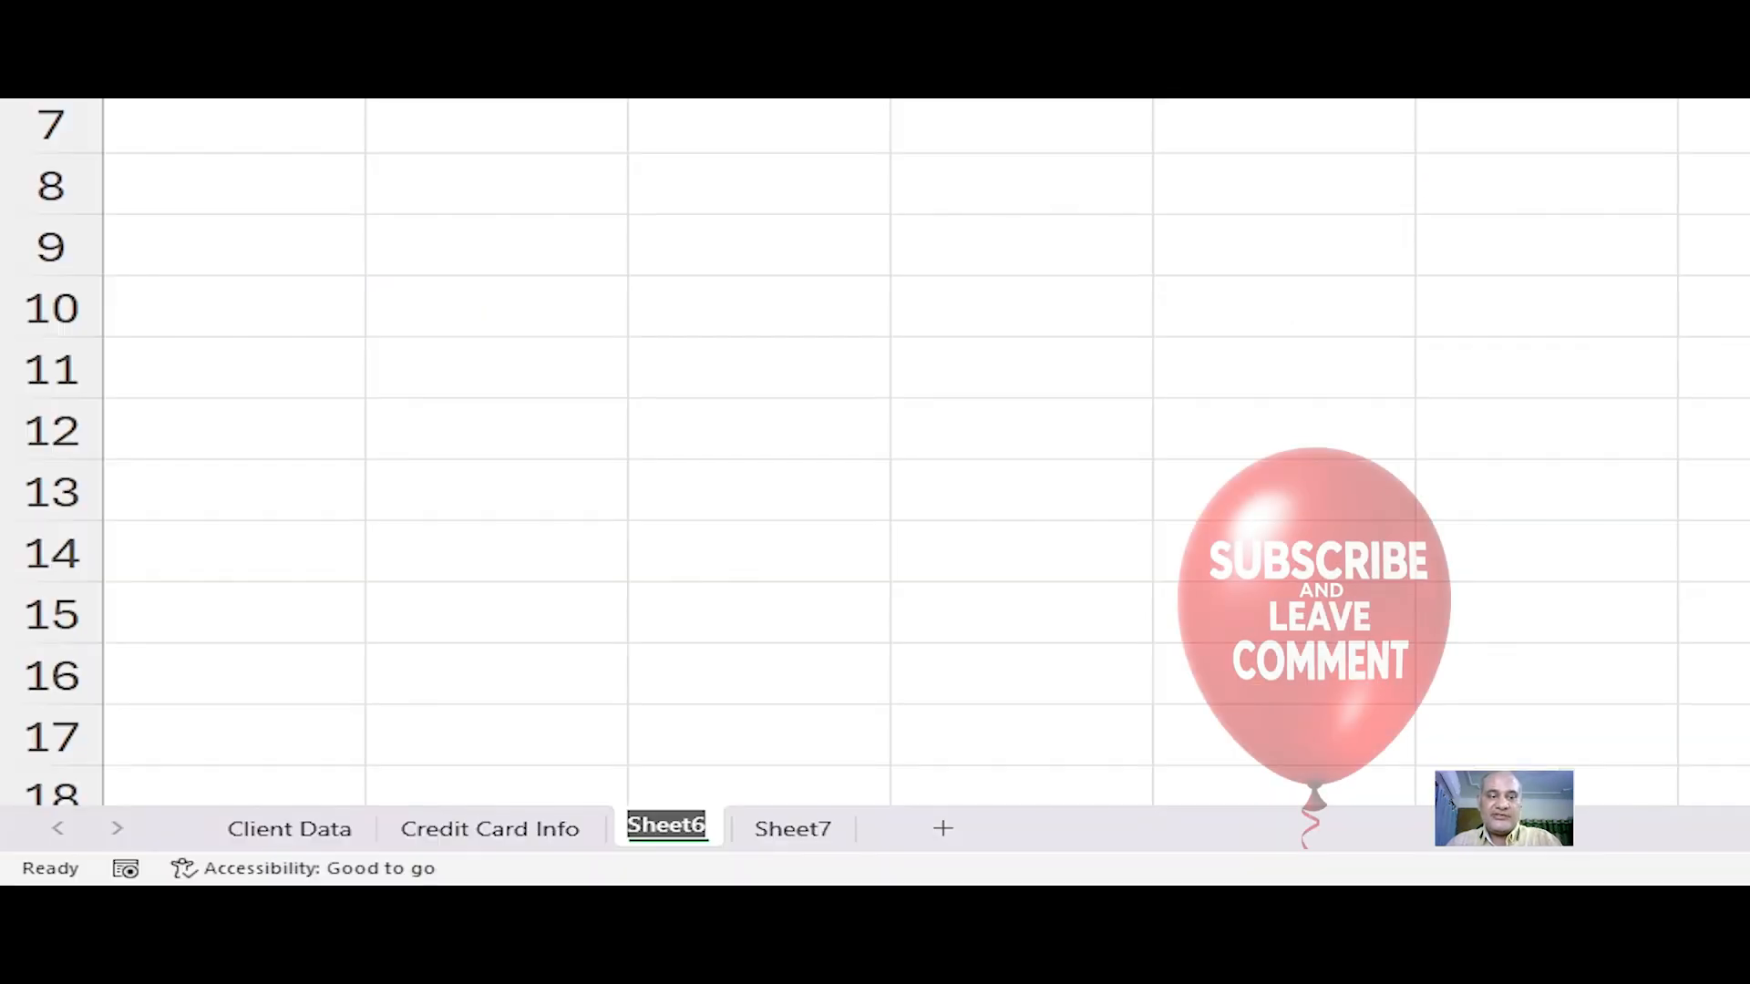
pyautogui.write('Cust')
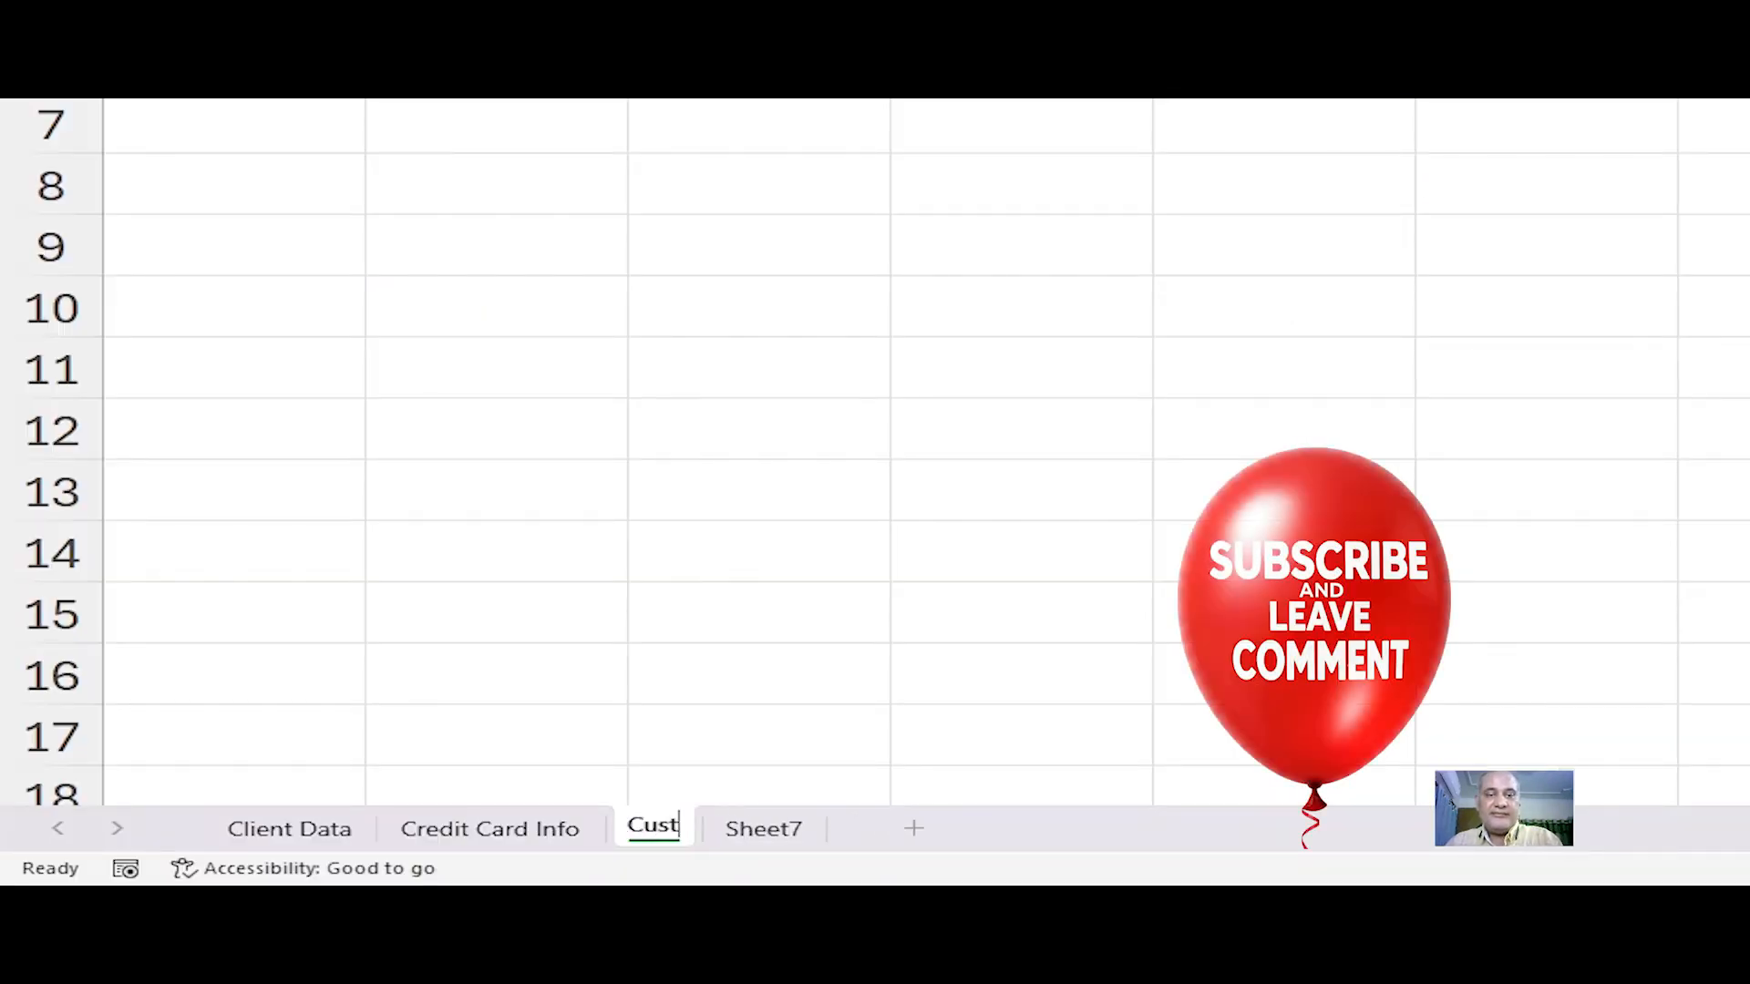
pyautogui.write('omer U')
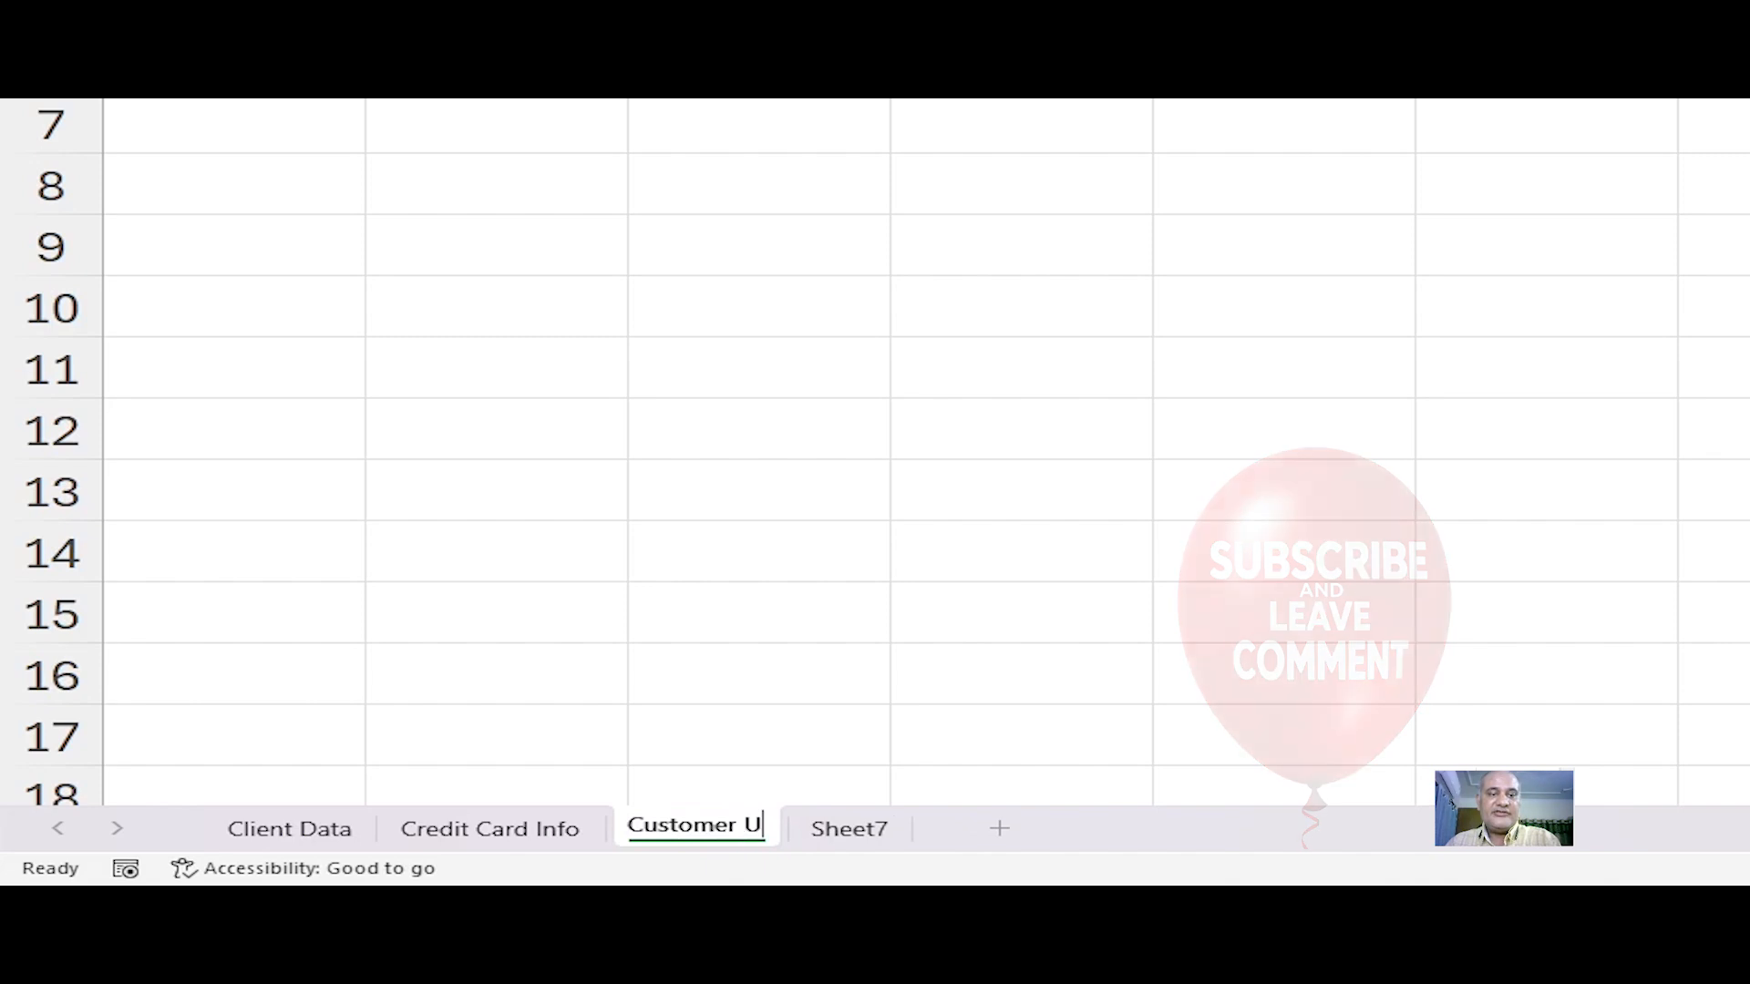
pyautogui.write('sage')
pyautogui.press('Return')
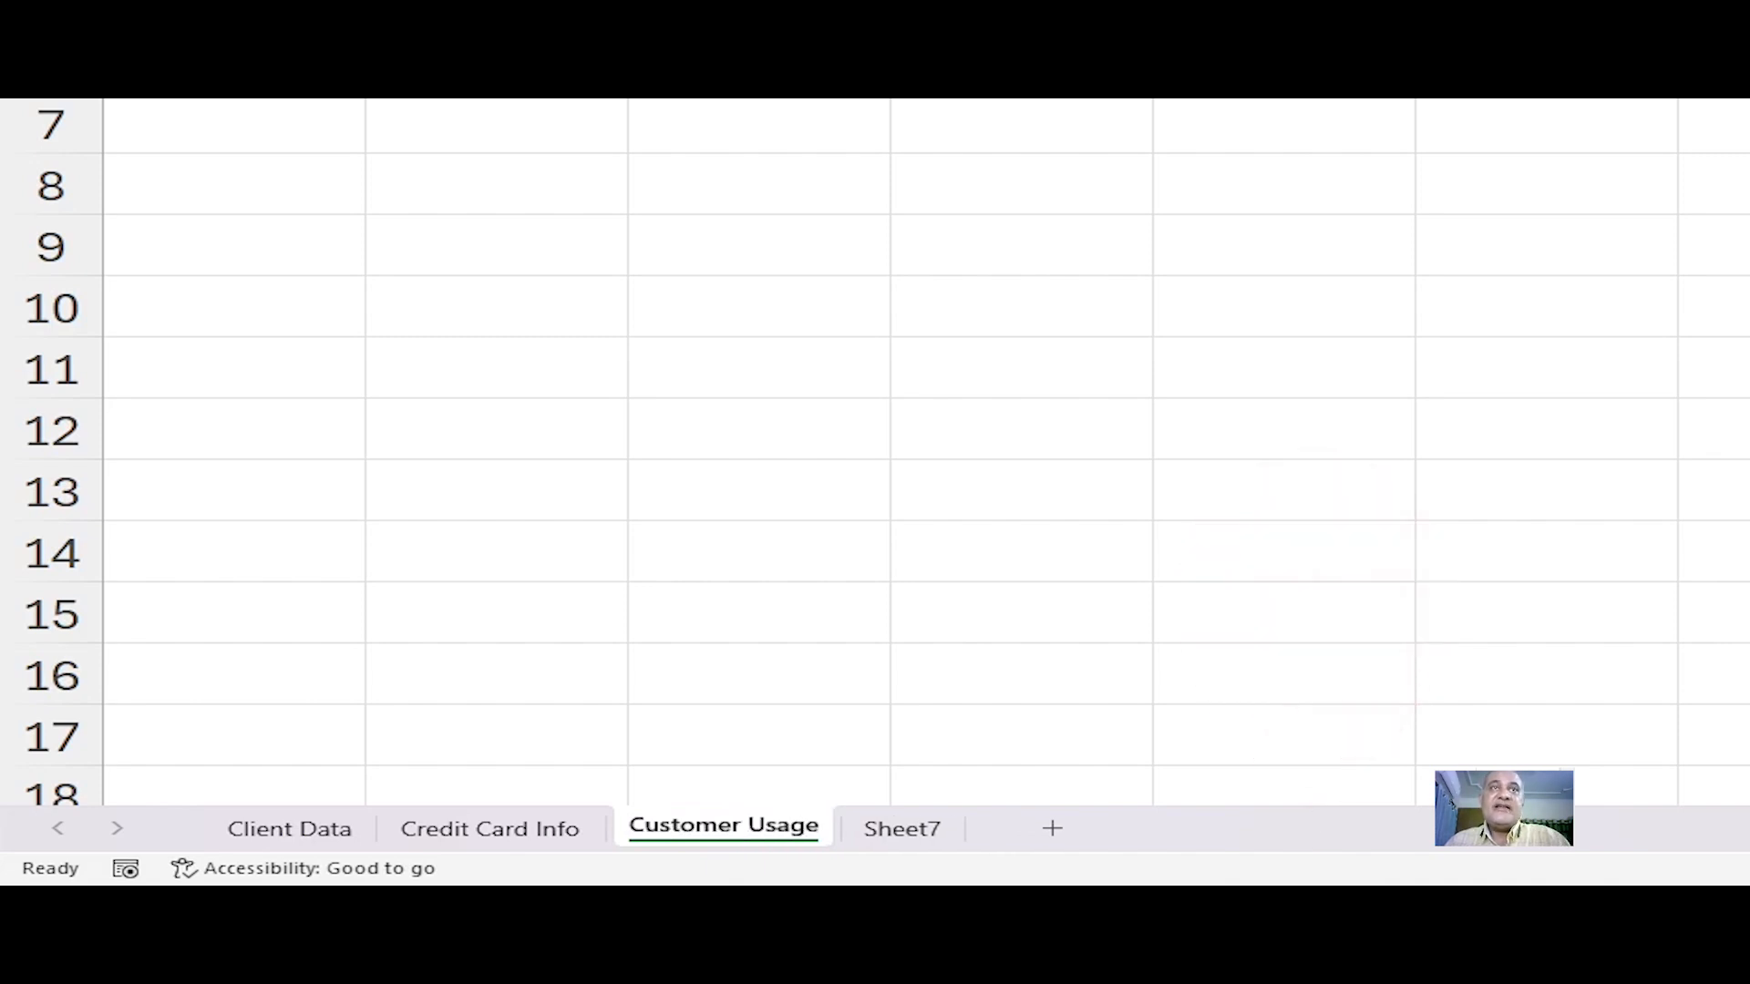
# Step: Switch between the renamed worksheets to review their tabs
pyautogui.click(452, 830)
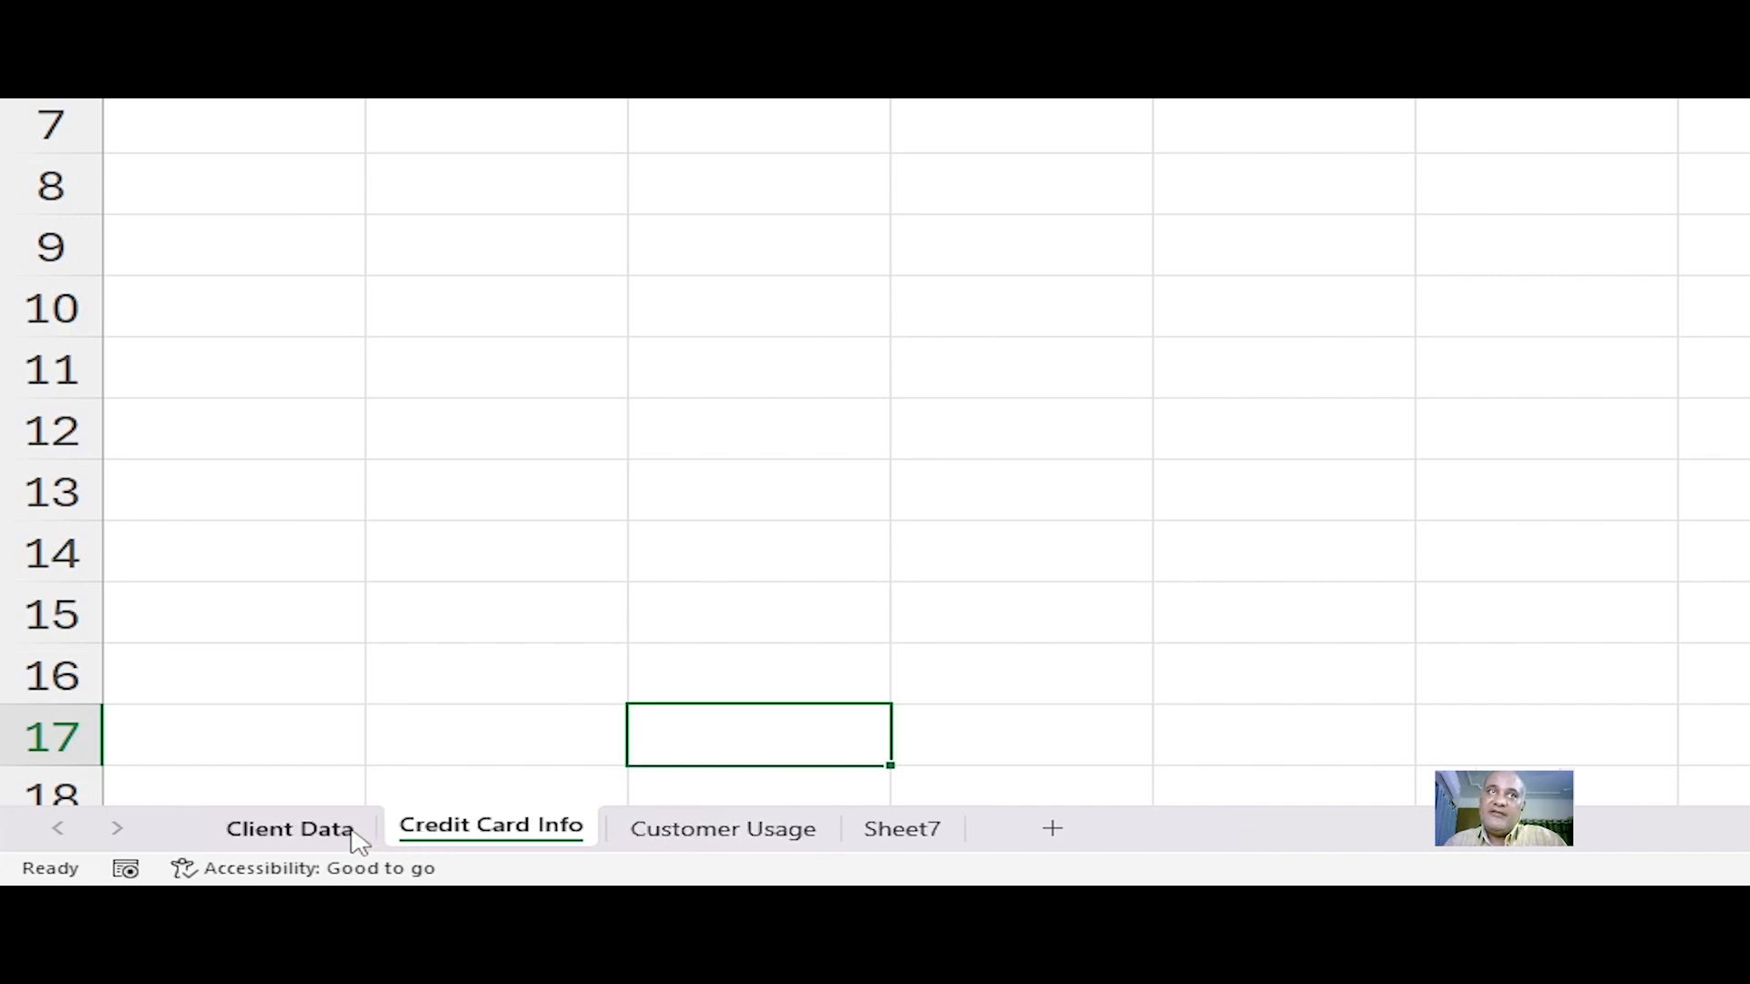
pyautogui.doubleClick(291, 829)
pyautogui.click(460, 324)
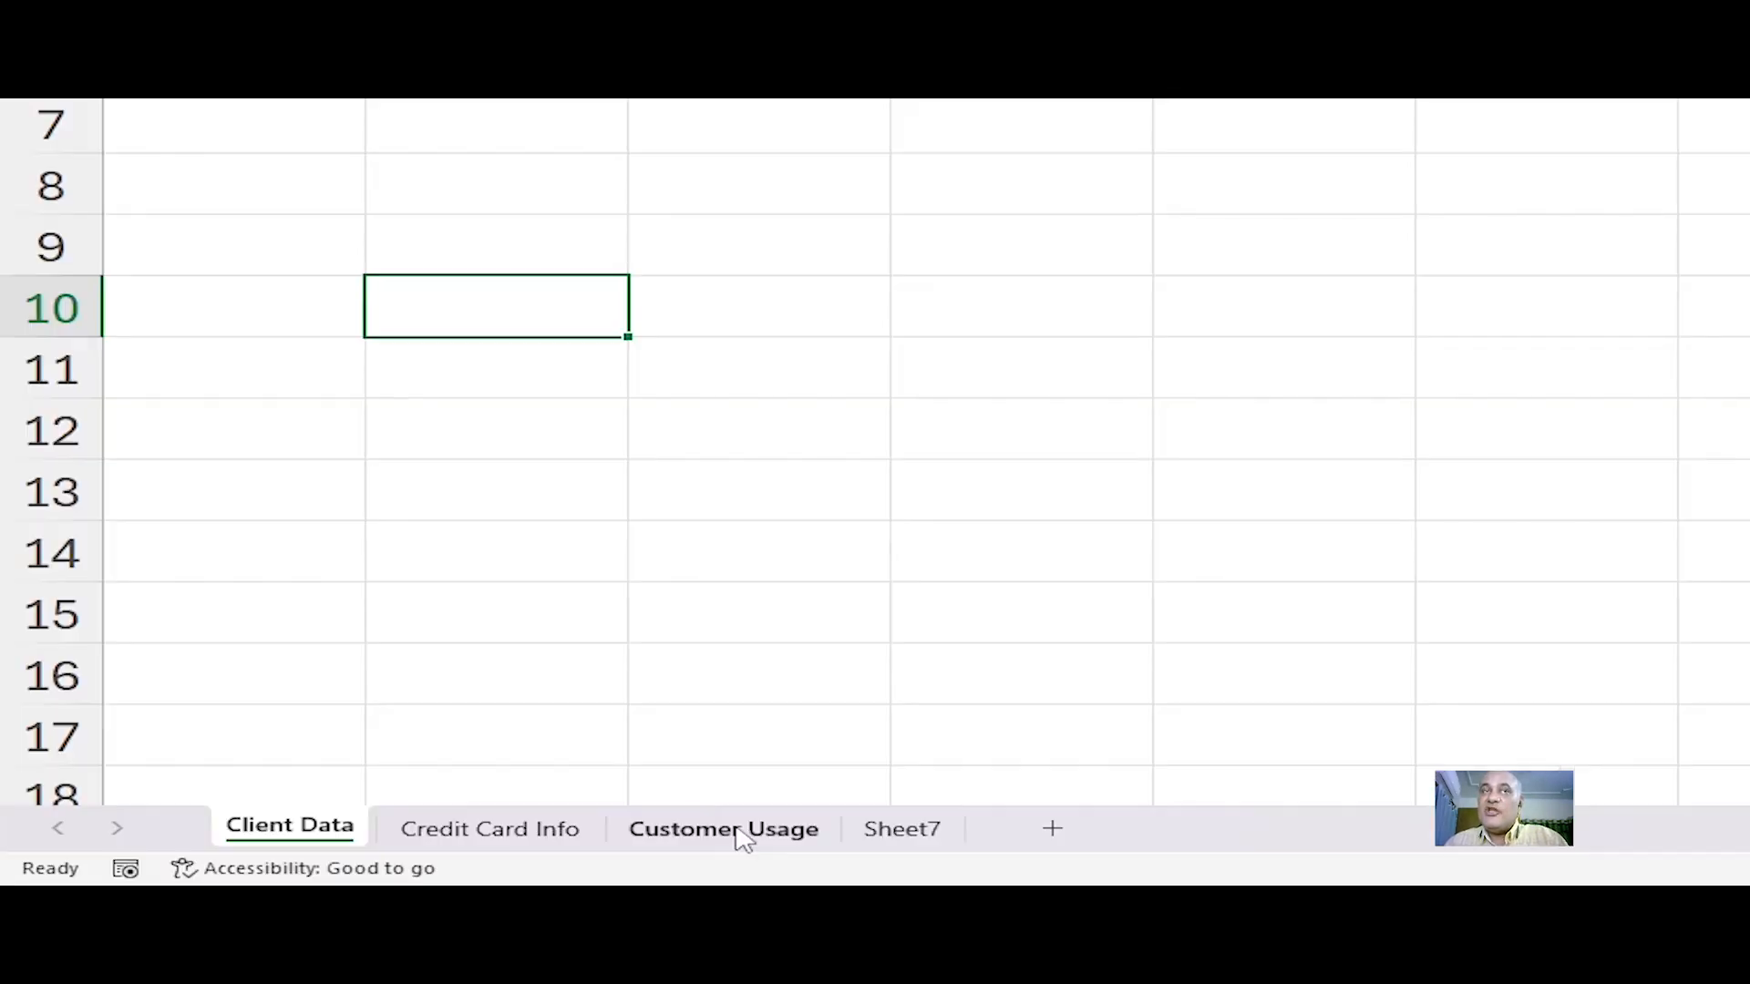
pyautogui.click(469, 860)
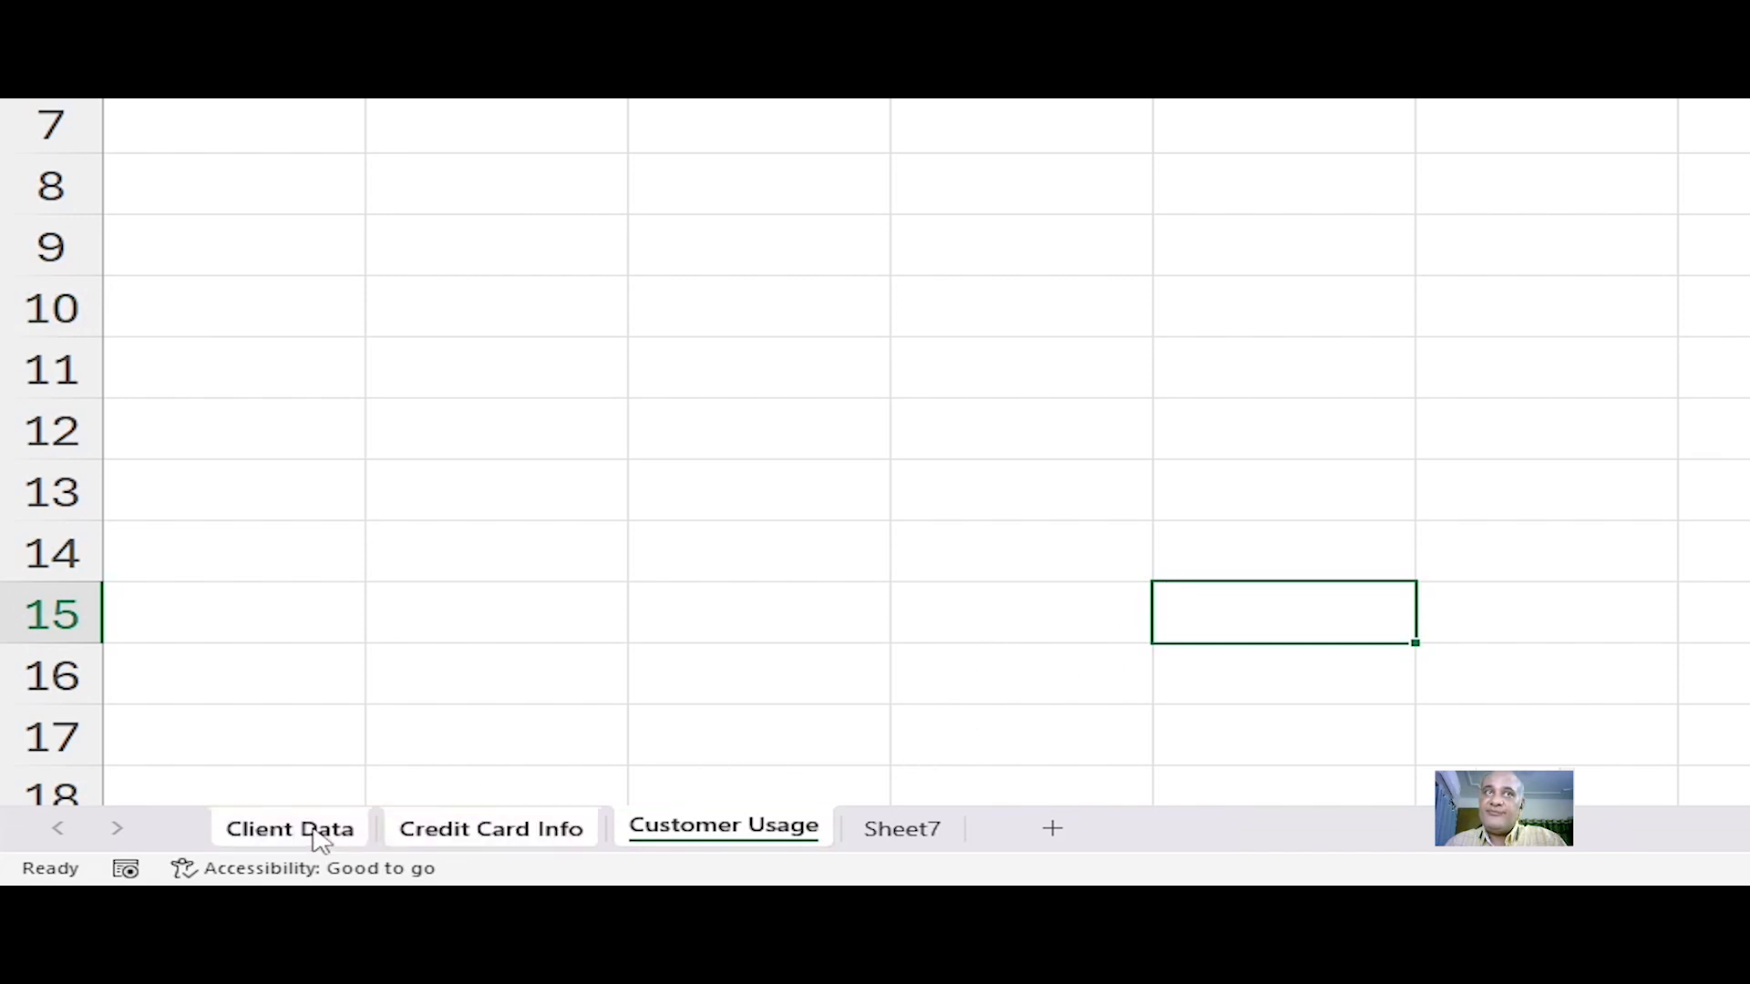
pyautogui.click(720, 686)
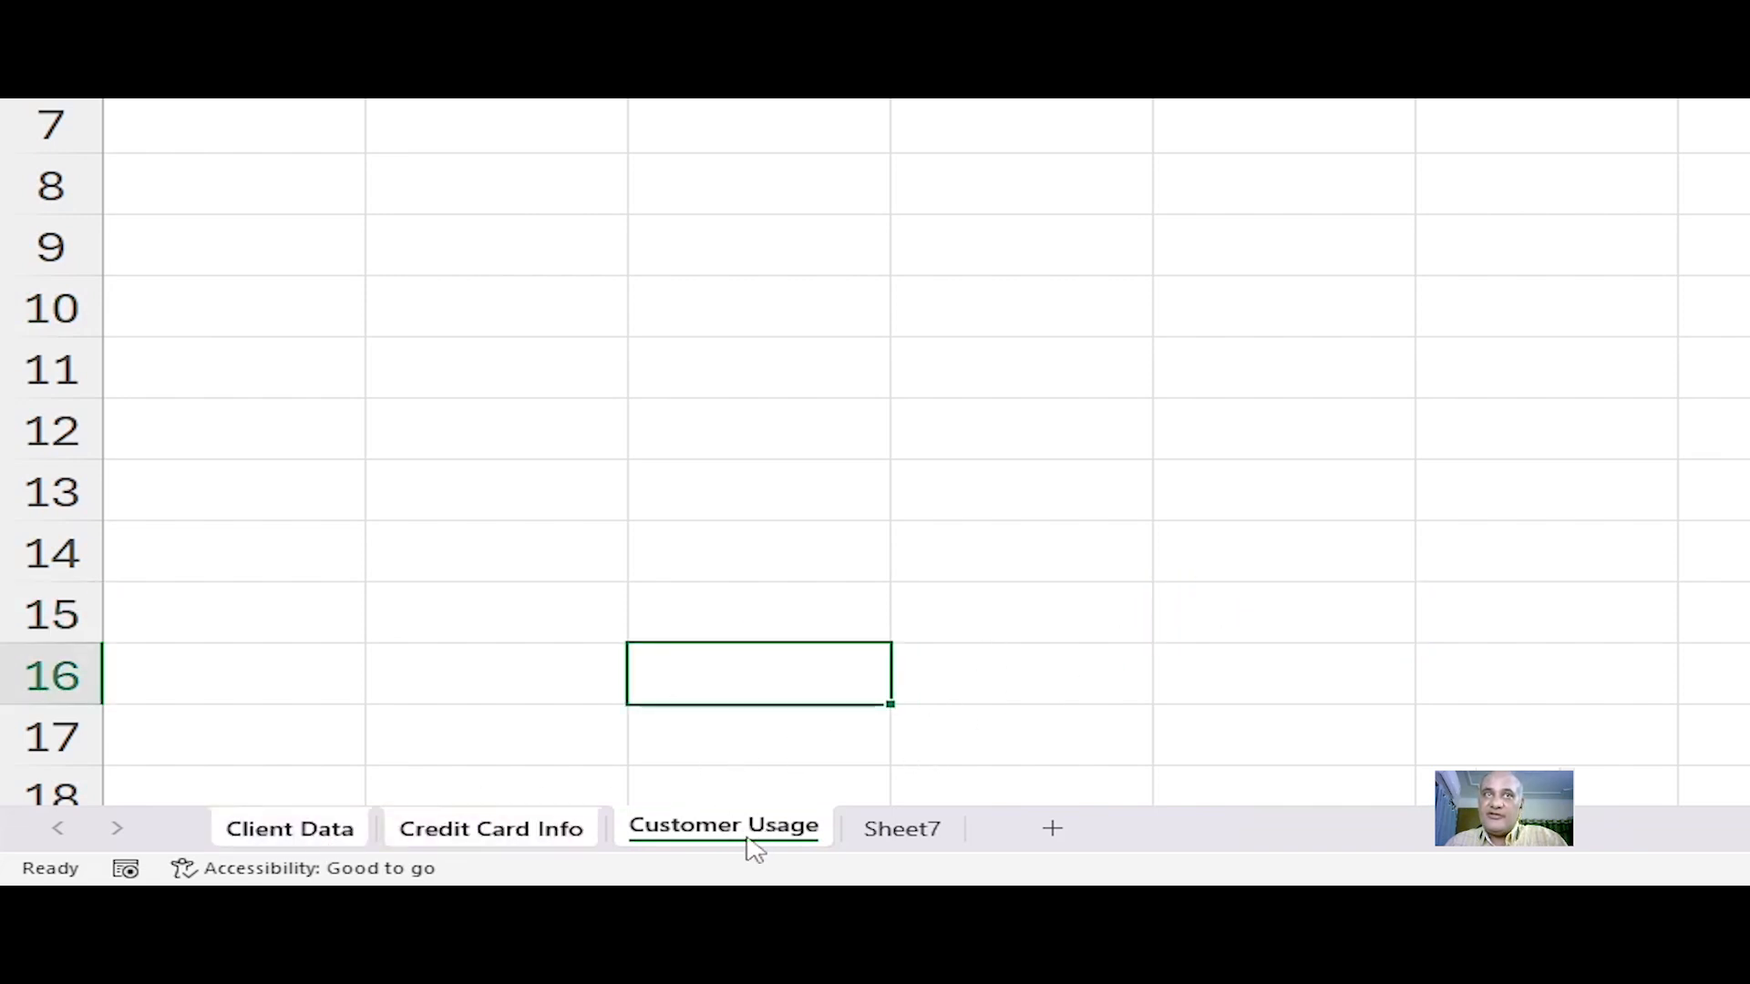
pyautogui.click(728, 550)
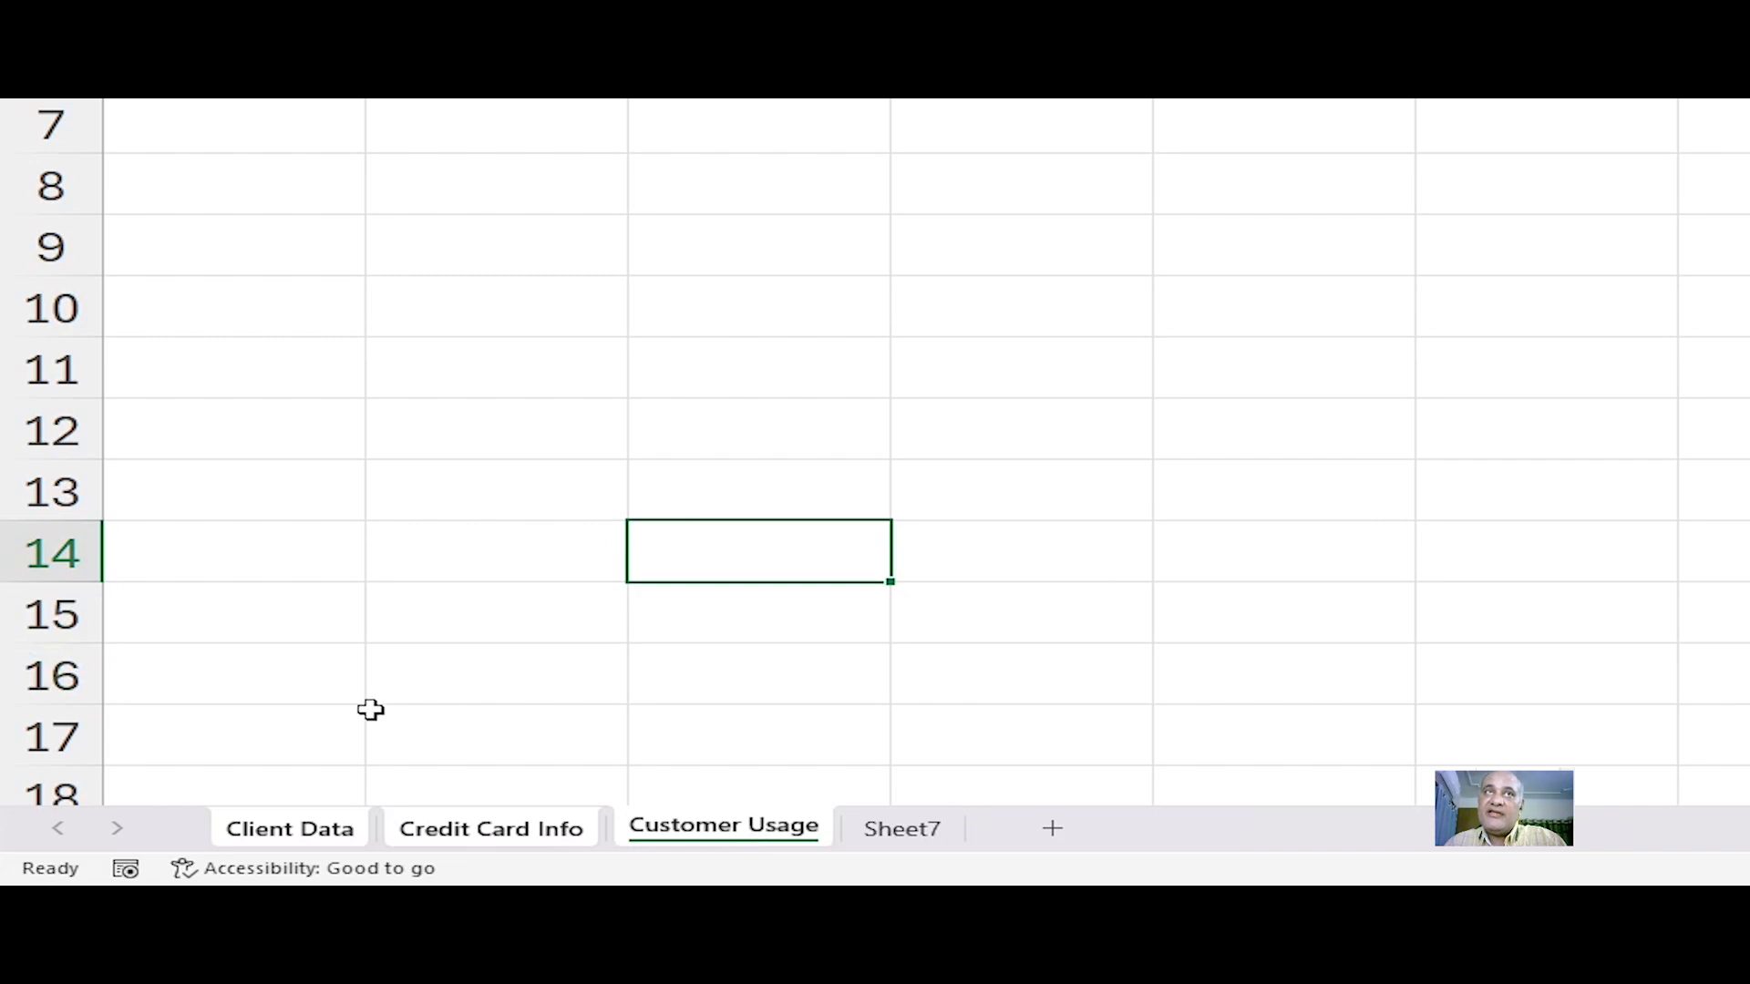
pyautogui.click(1095, 647)
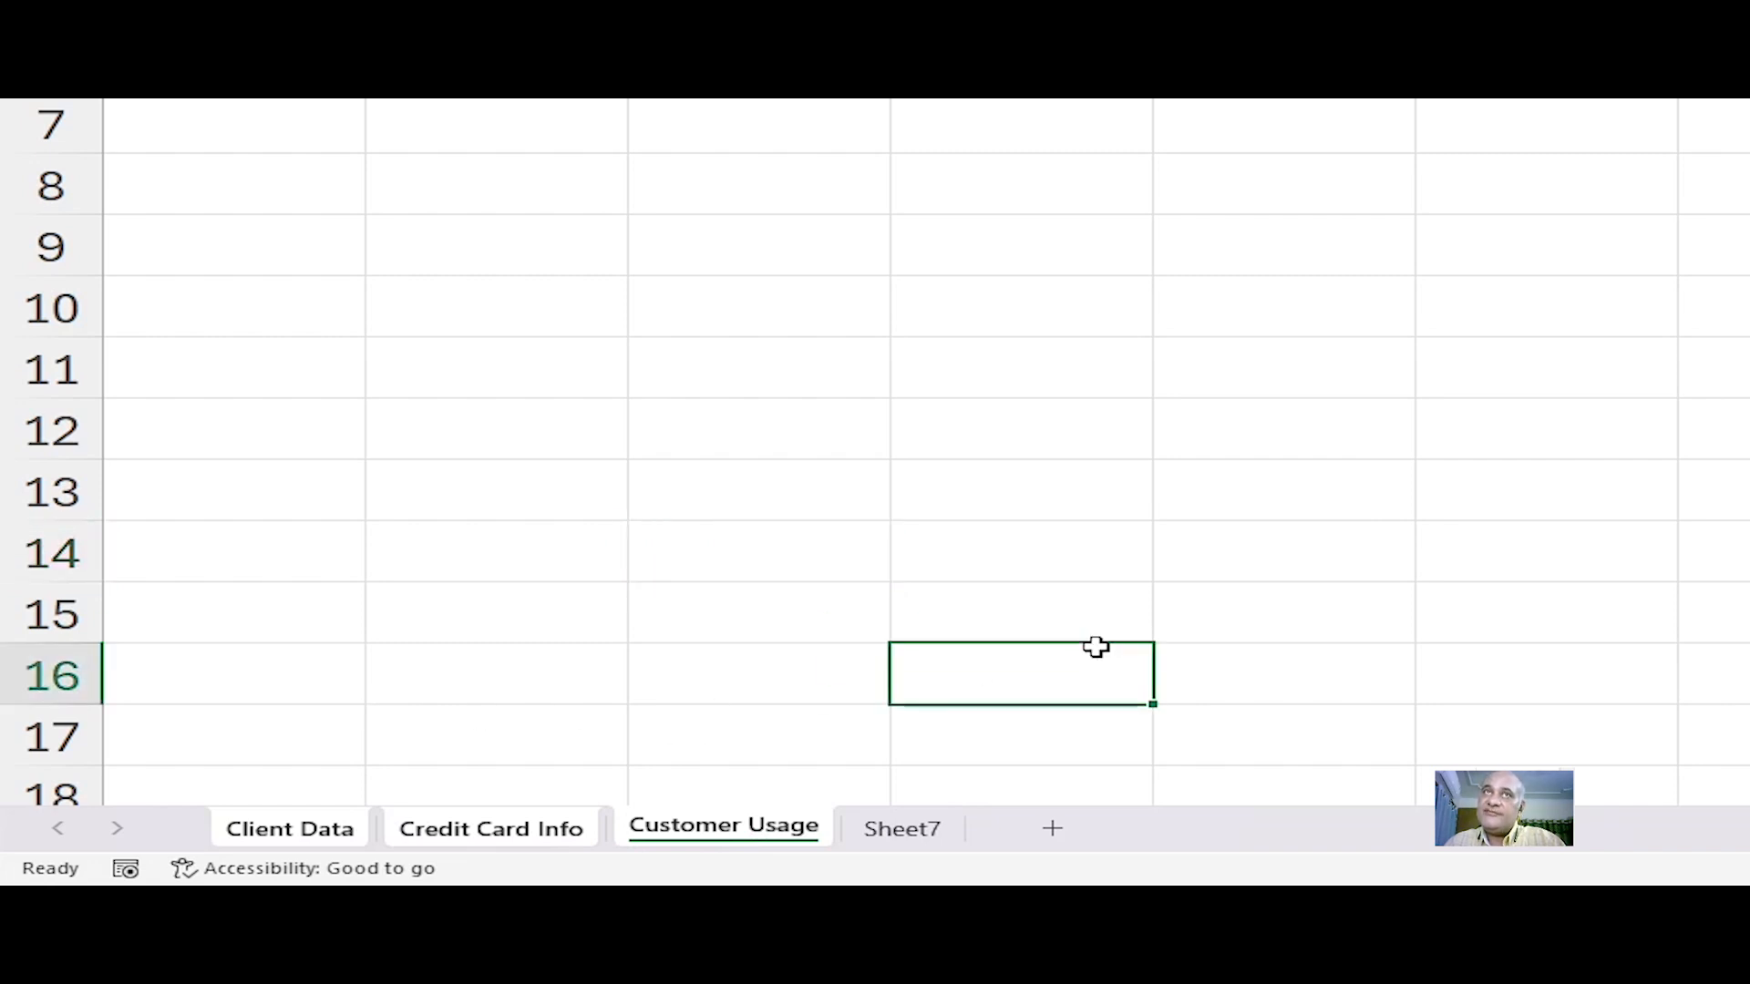
pyautogui.click(949, 827)
pyautogui.doubleClick(720, 825)
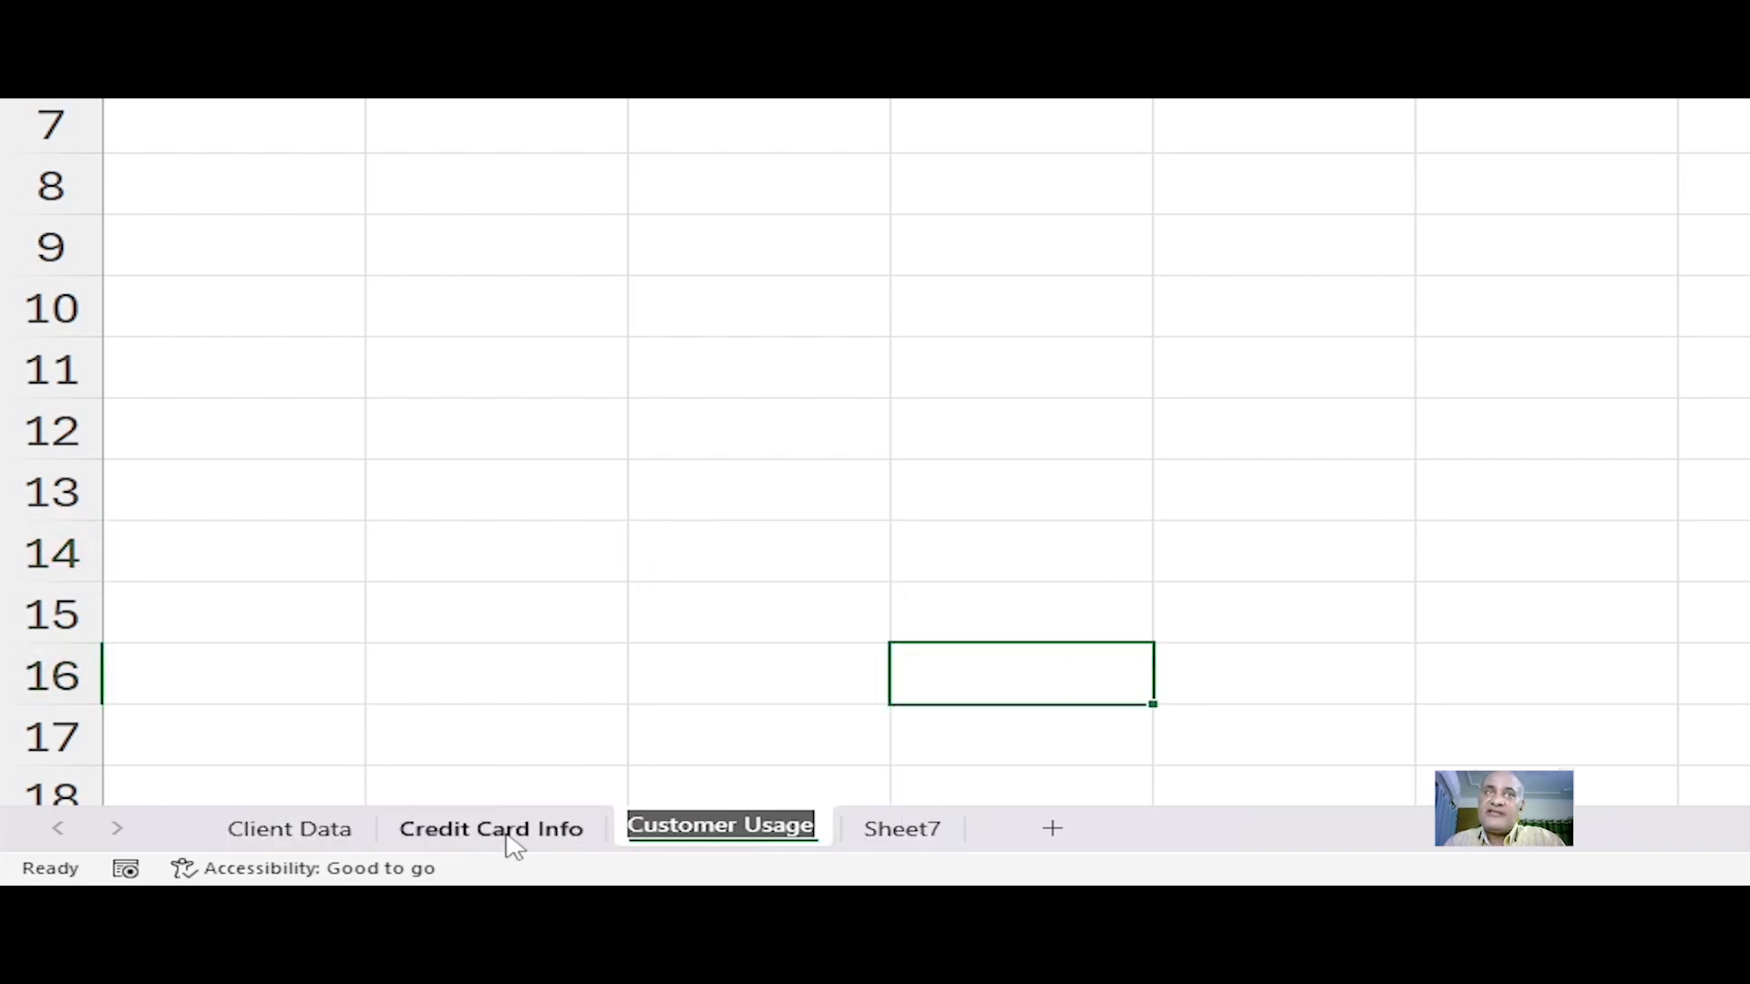
pyautogui.press('Return')
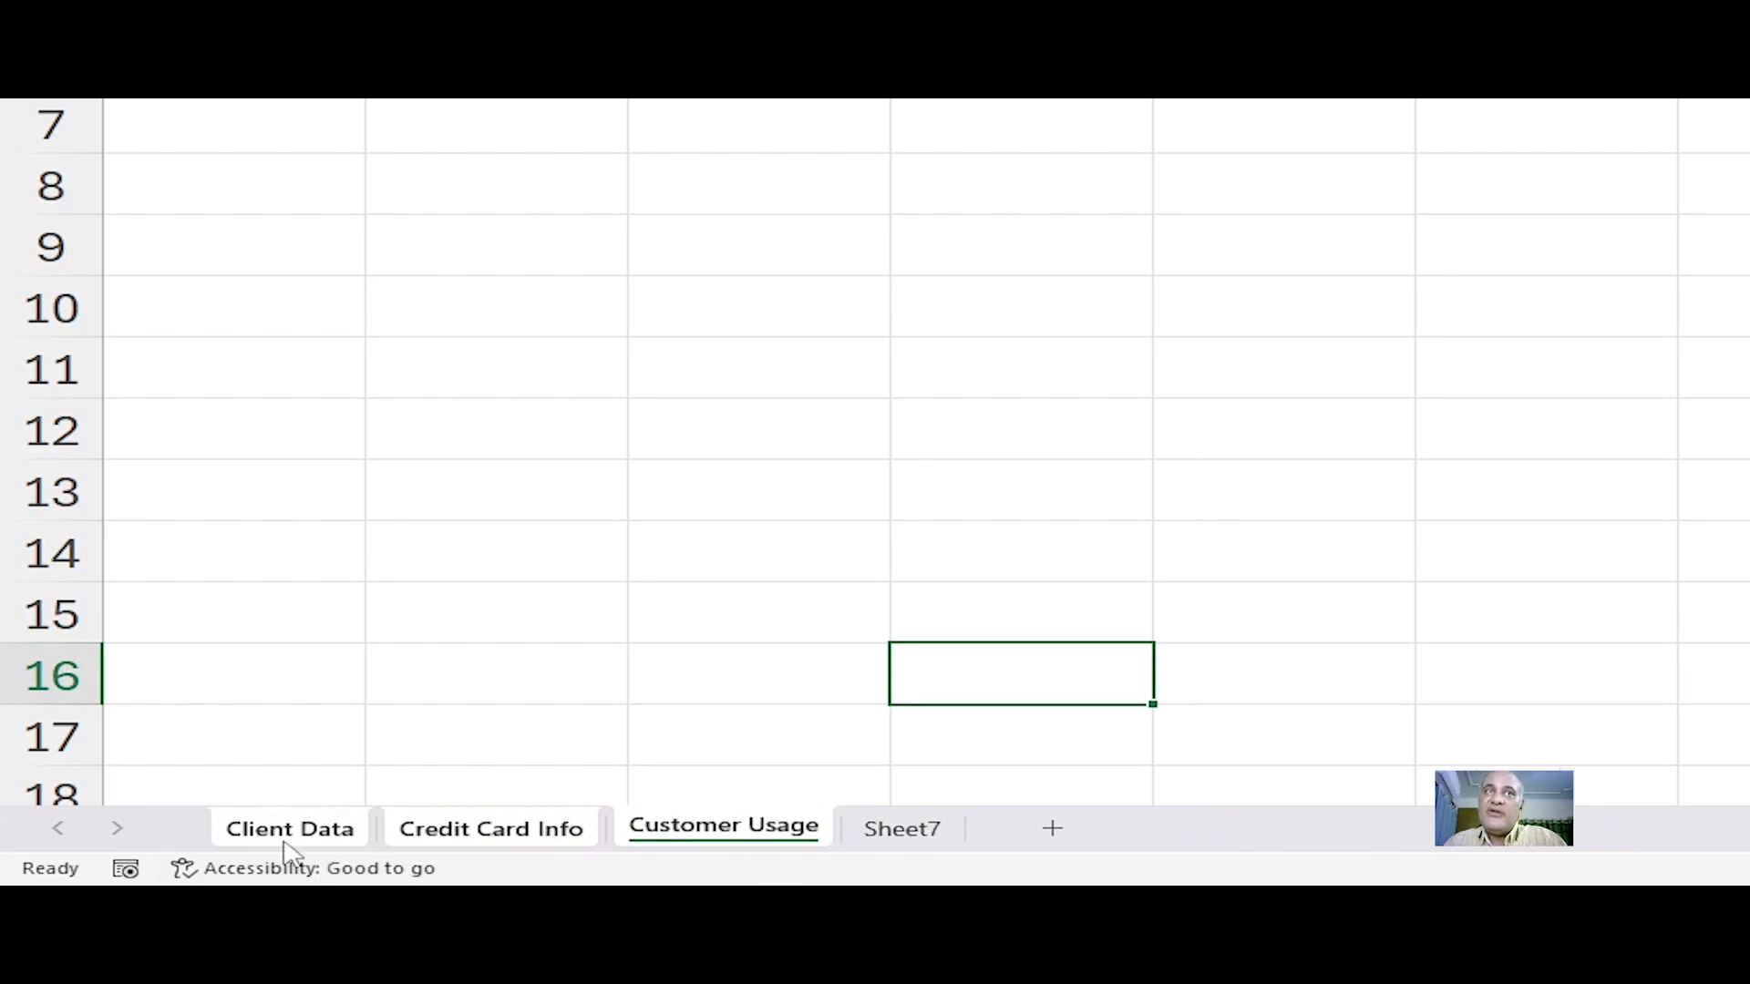
# Step: Delete the Client Data, Credit Card Info and Customer Usage worksheets with the Delete Sheet command
pyautogui.rightClick(716, 827)
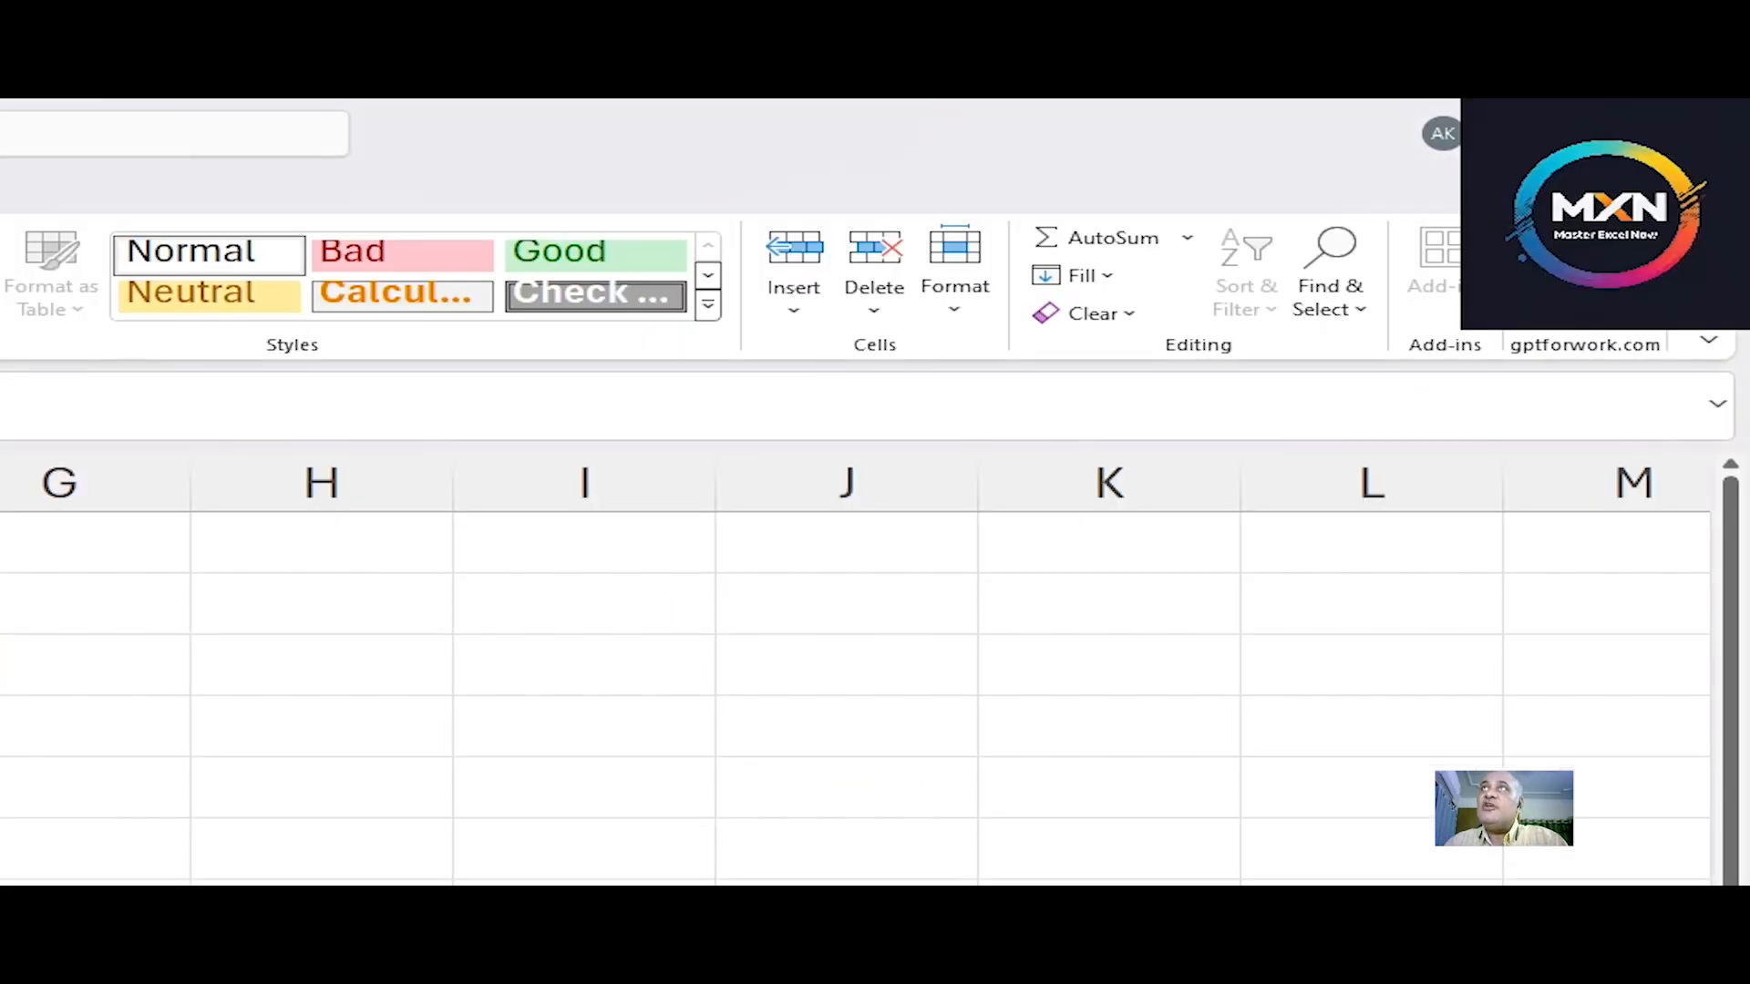
pyautogui.click(874, 315)
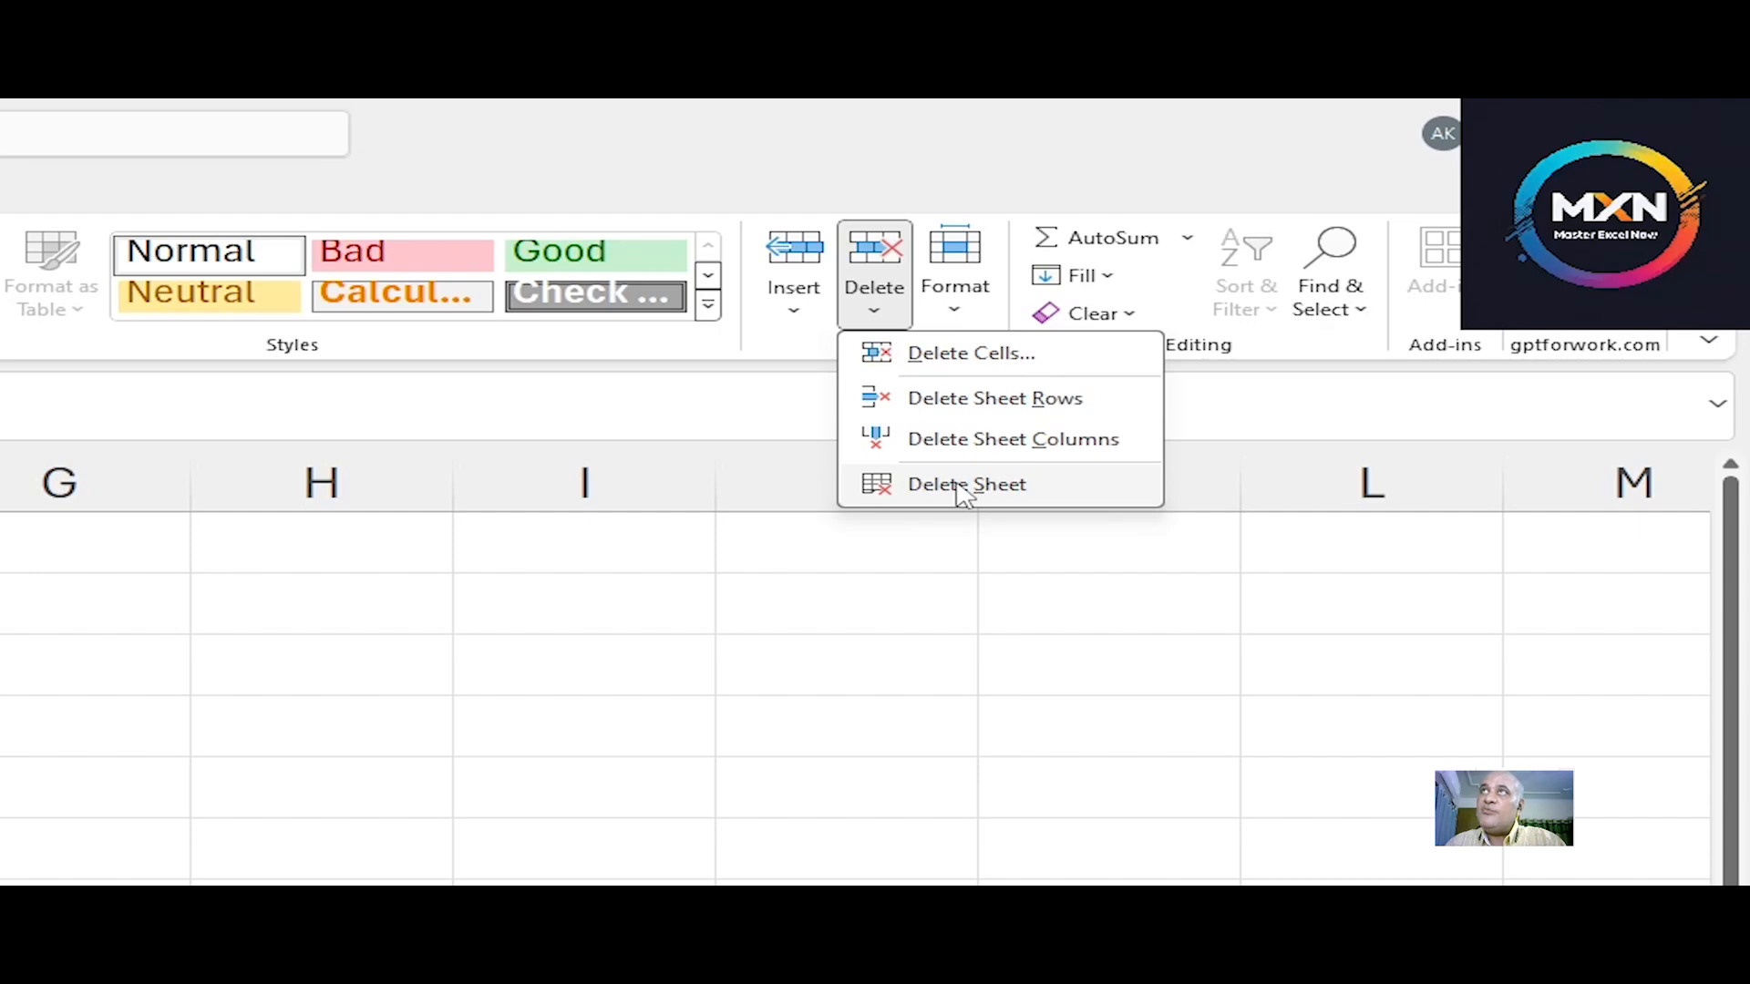
pyautogui.click(964, 484)
pyautogui.click(832, 625)
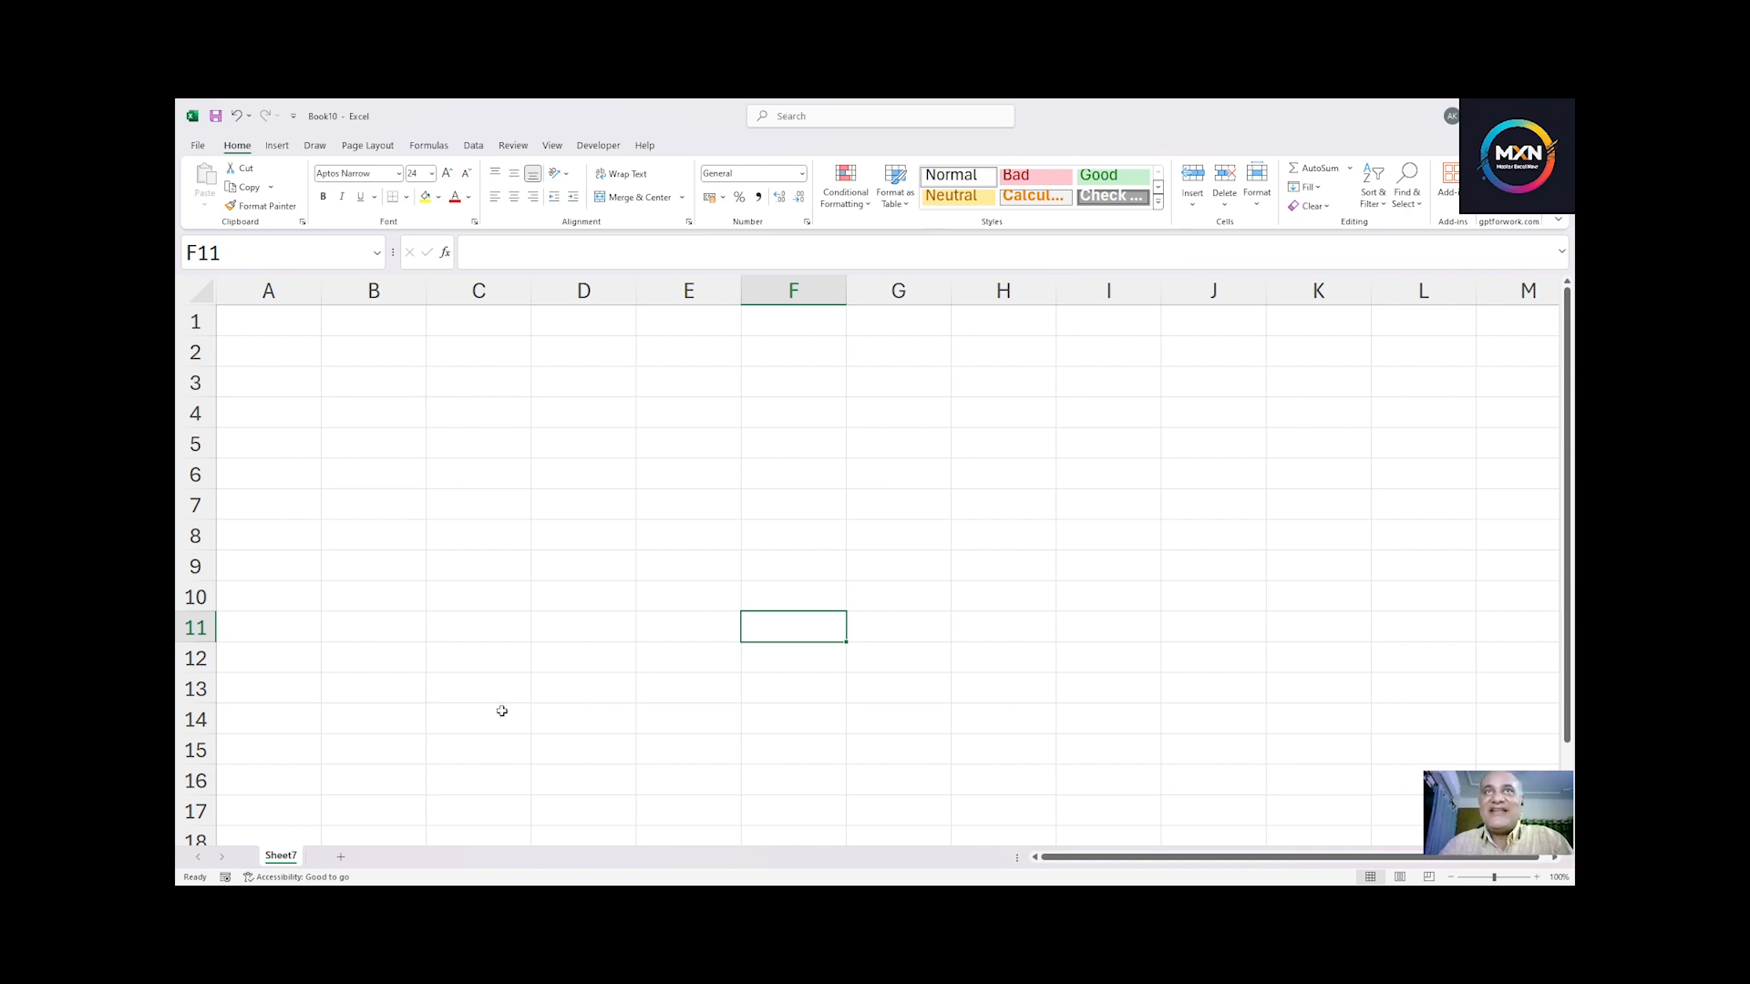
# Step: Switch to the Chapter 2 workbook and examine the name and phone number entries in its columns
pyautogui.click(419, 442)
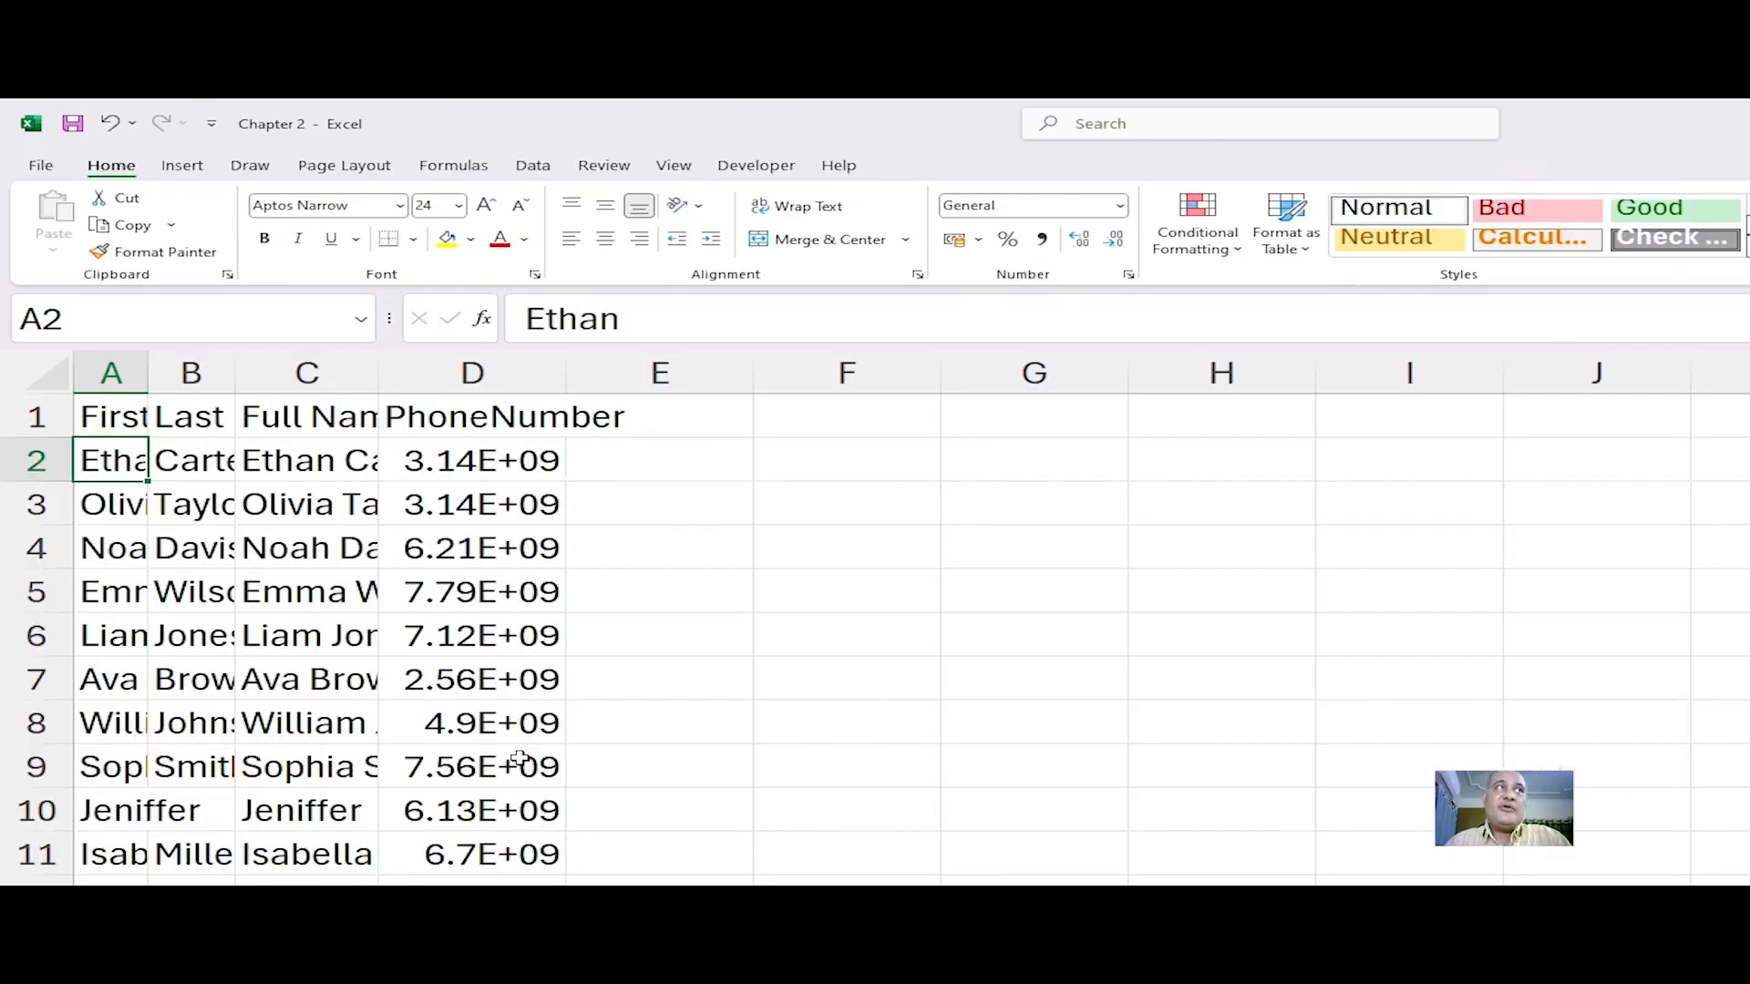
pyautogui.click(196, 440)
pyautogui.click(113, 409)
pyautogui.click(202, 418)
pyautogui.click(266, 417)
pyautogui.click(507, 417)
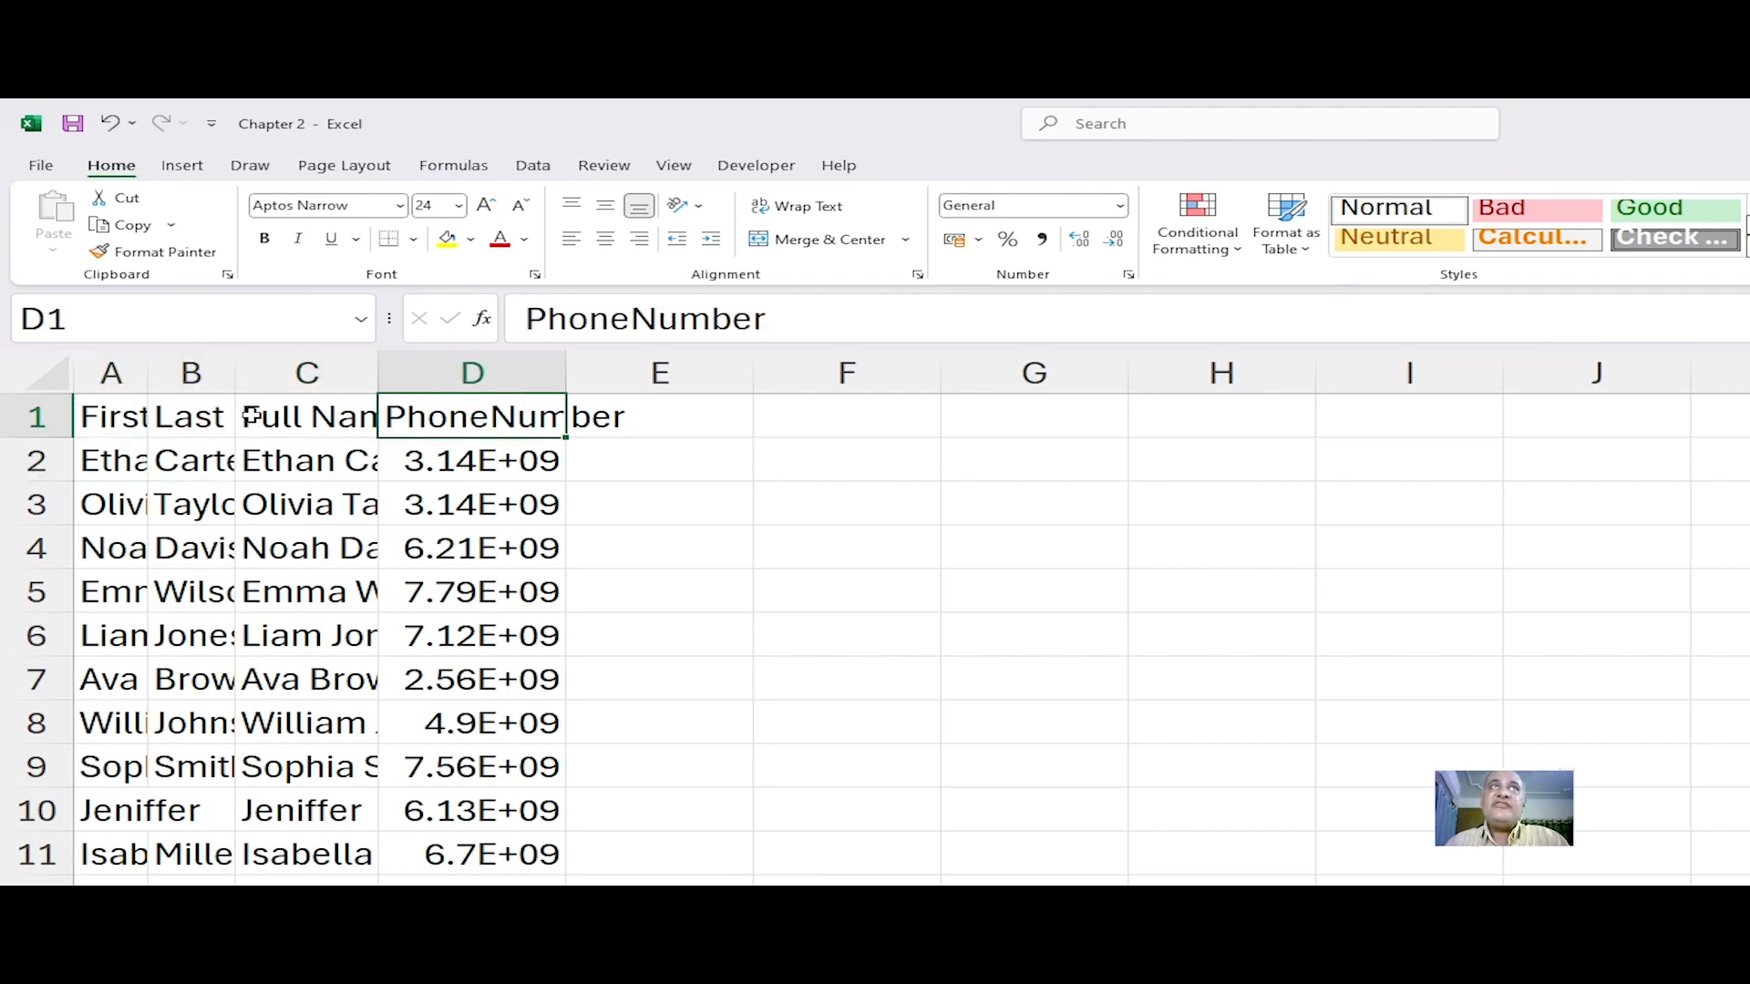
pyautogui.click(141, 415)
pyautogui.click(162, 421)
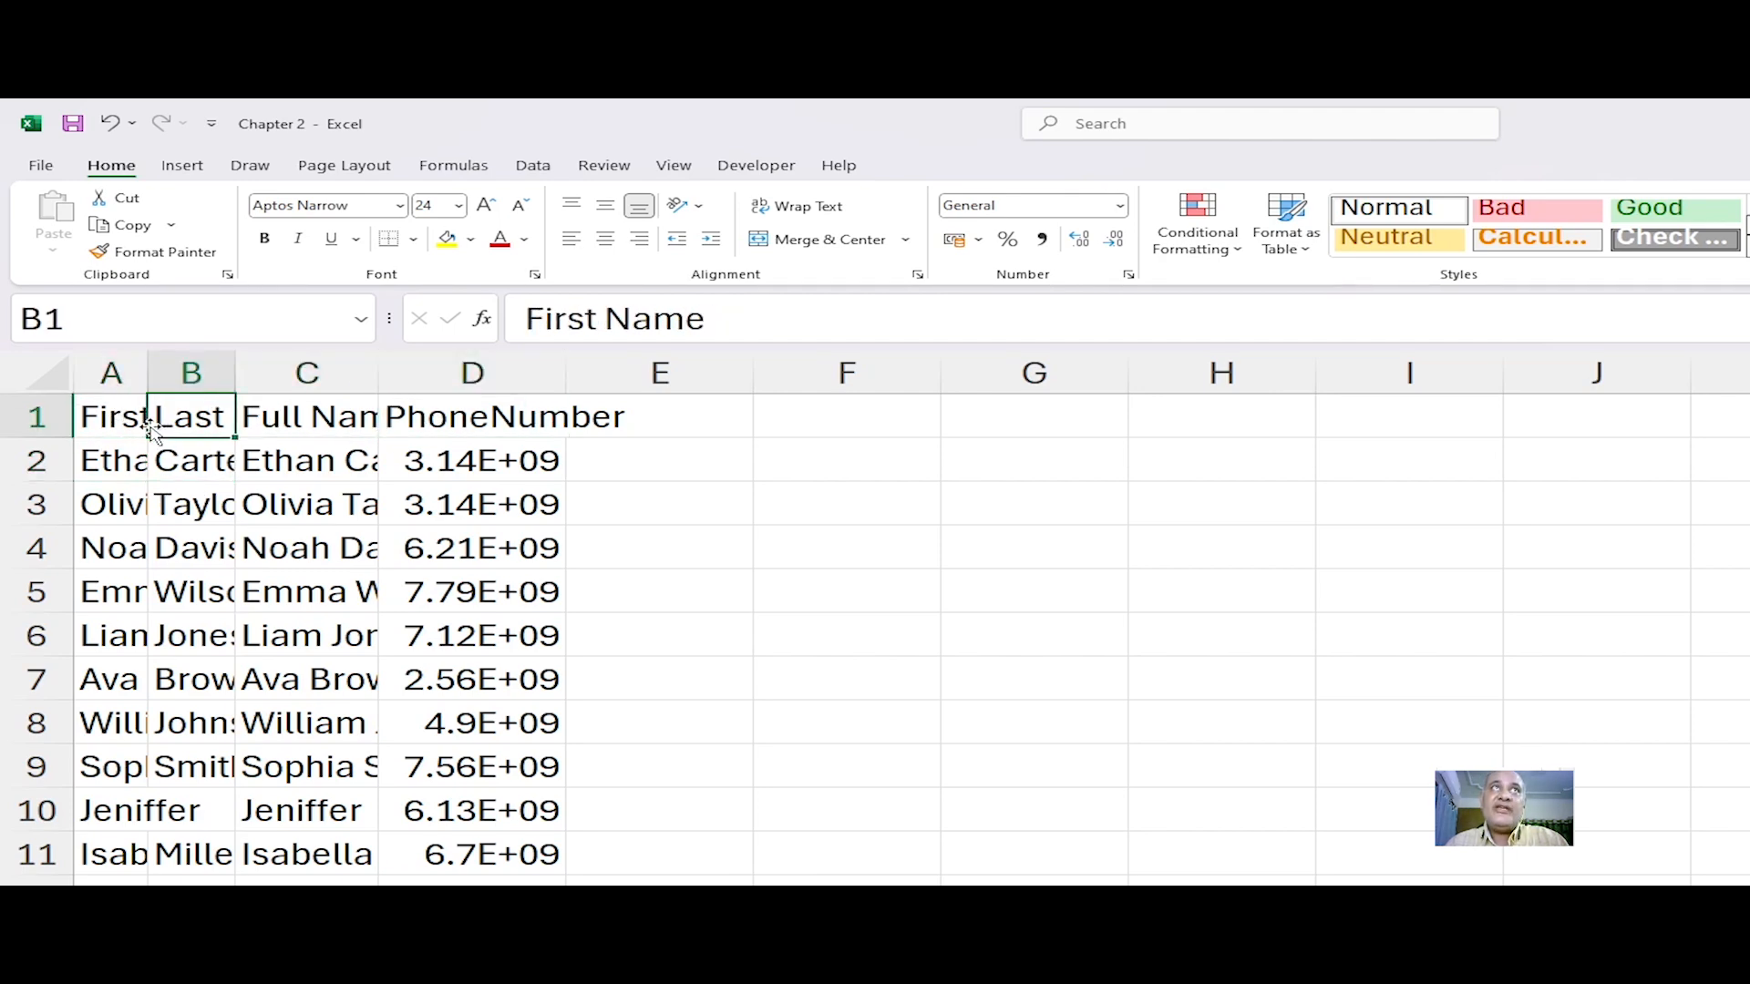
pyautogui.press('Right')
pyautogui.press('Right')
pyautogui.press('Right')
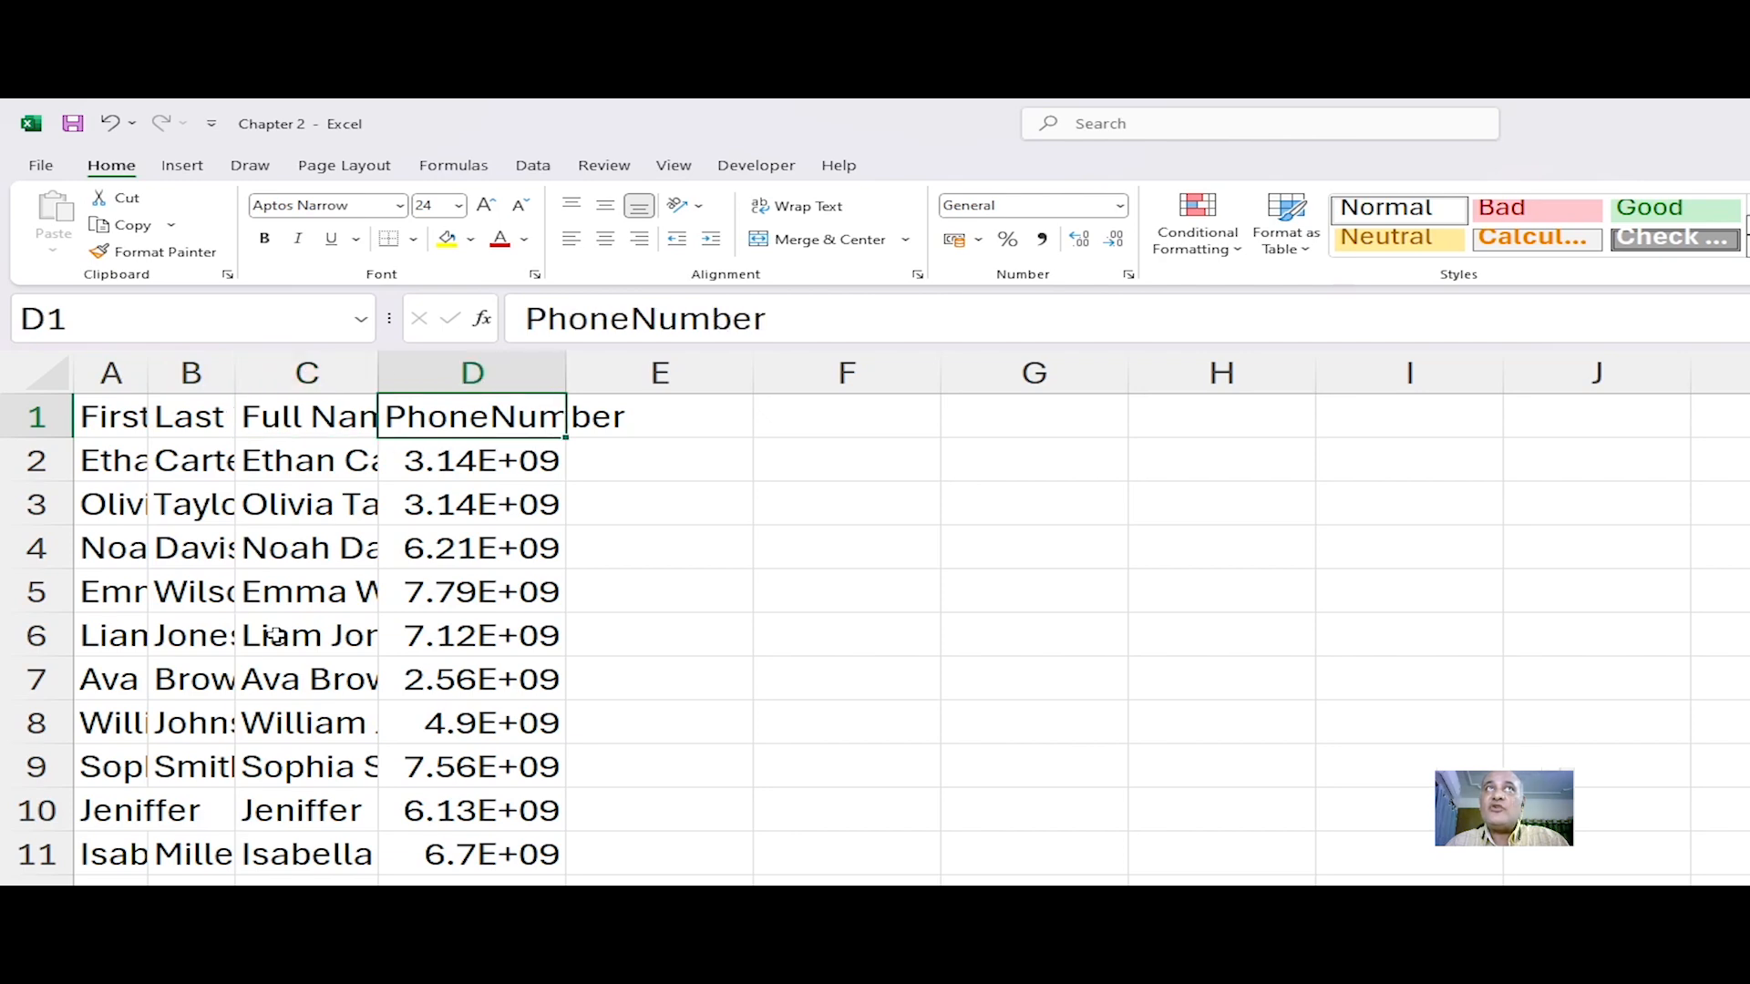
pyautogui.press('Left')
pyautogui.click(510, 449)
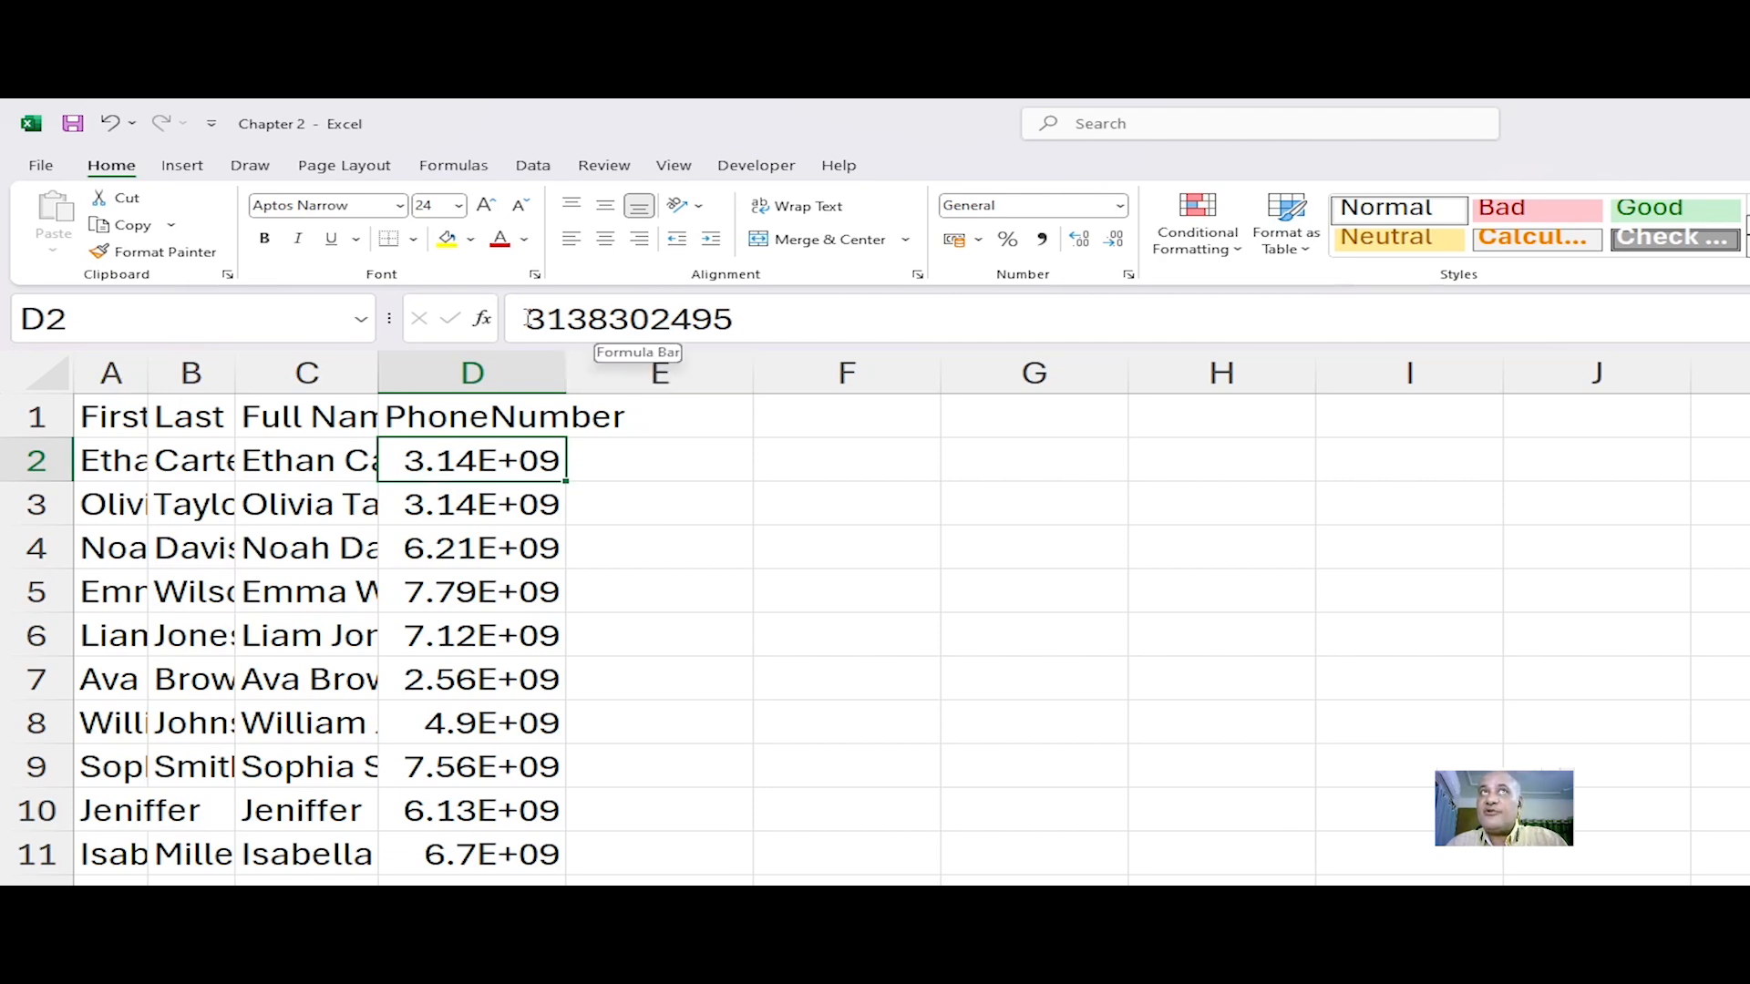
pyautogui.click(502, 500)
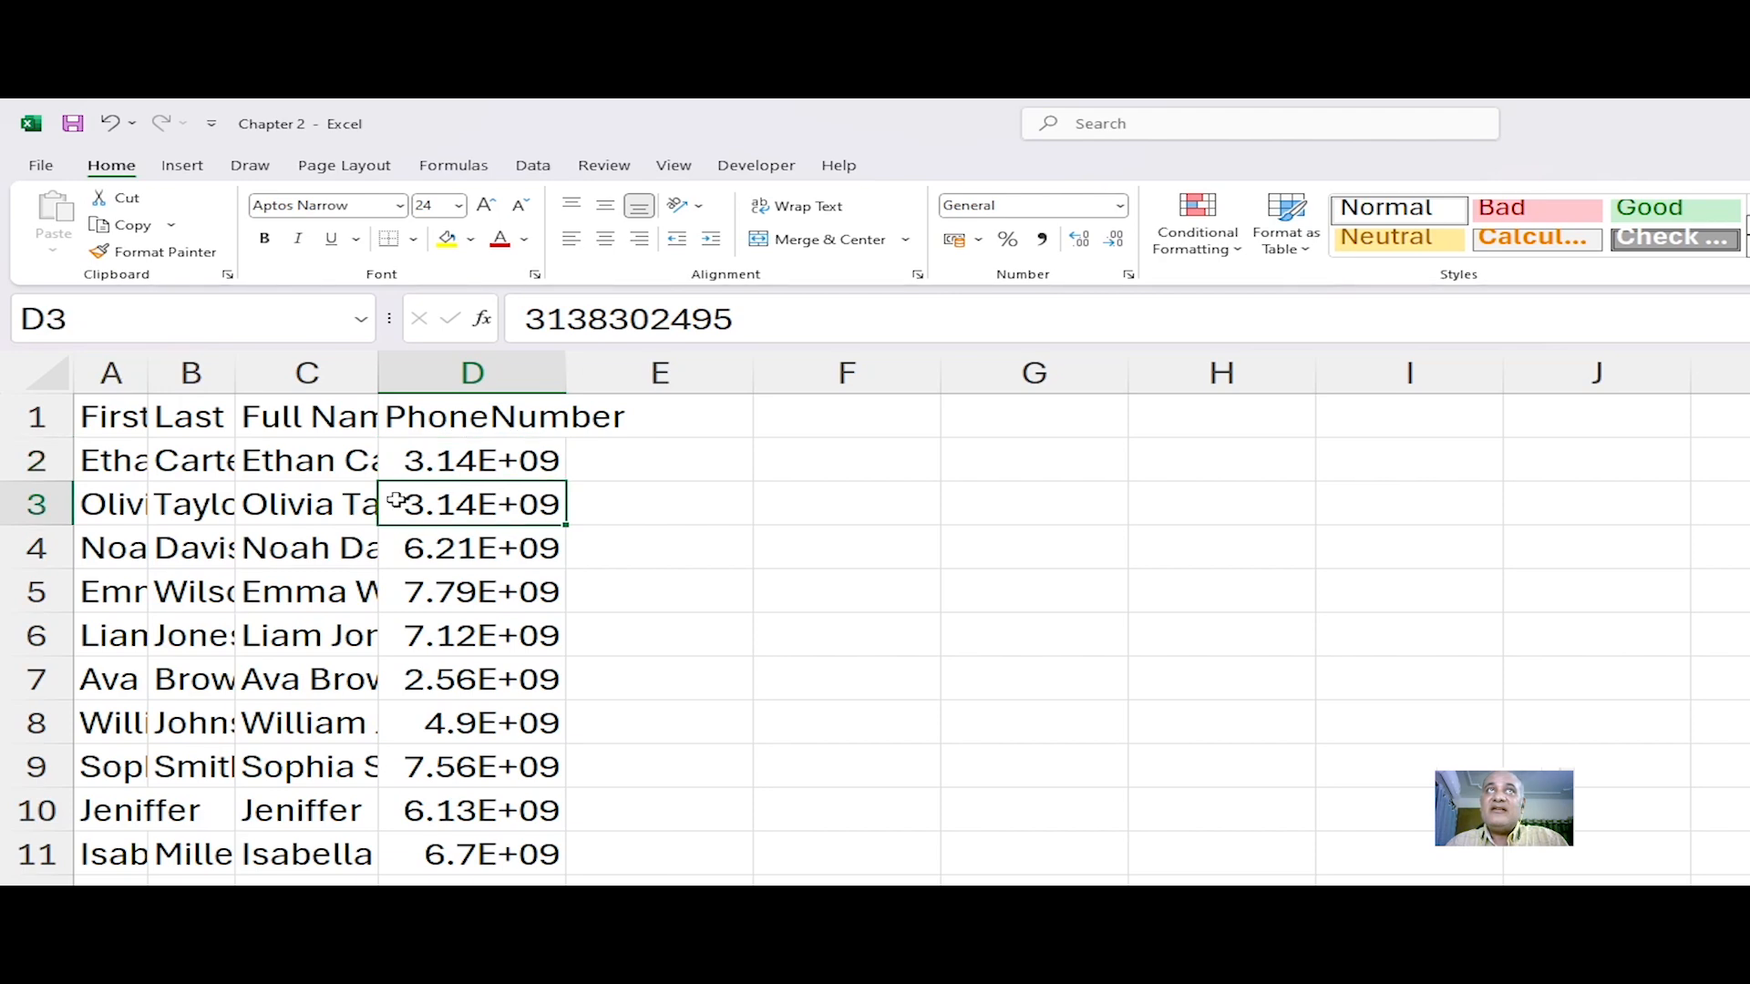
pyautogui.click(343, 501)
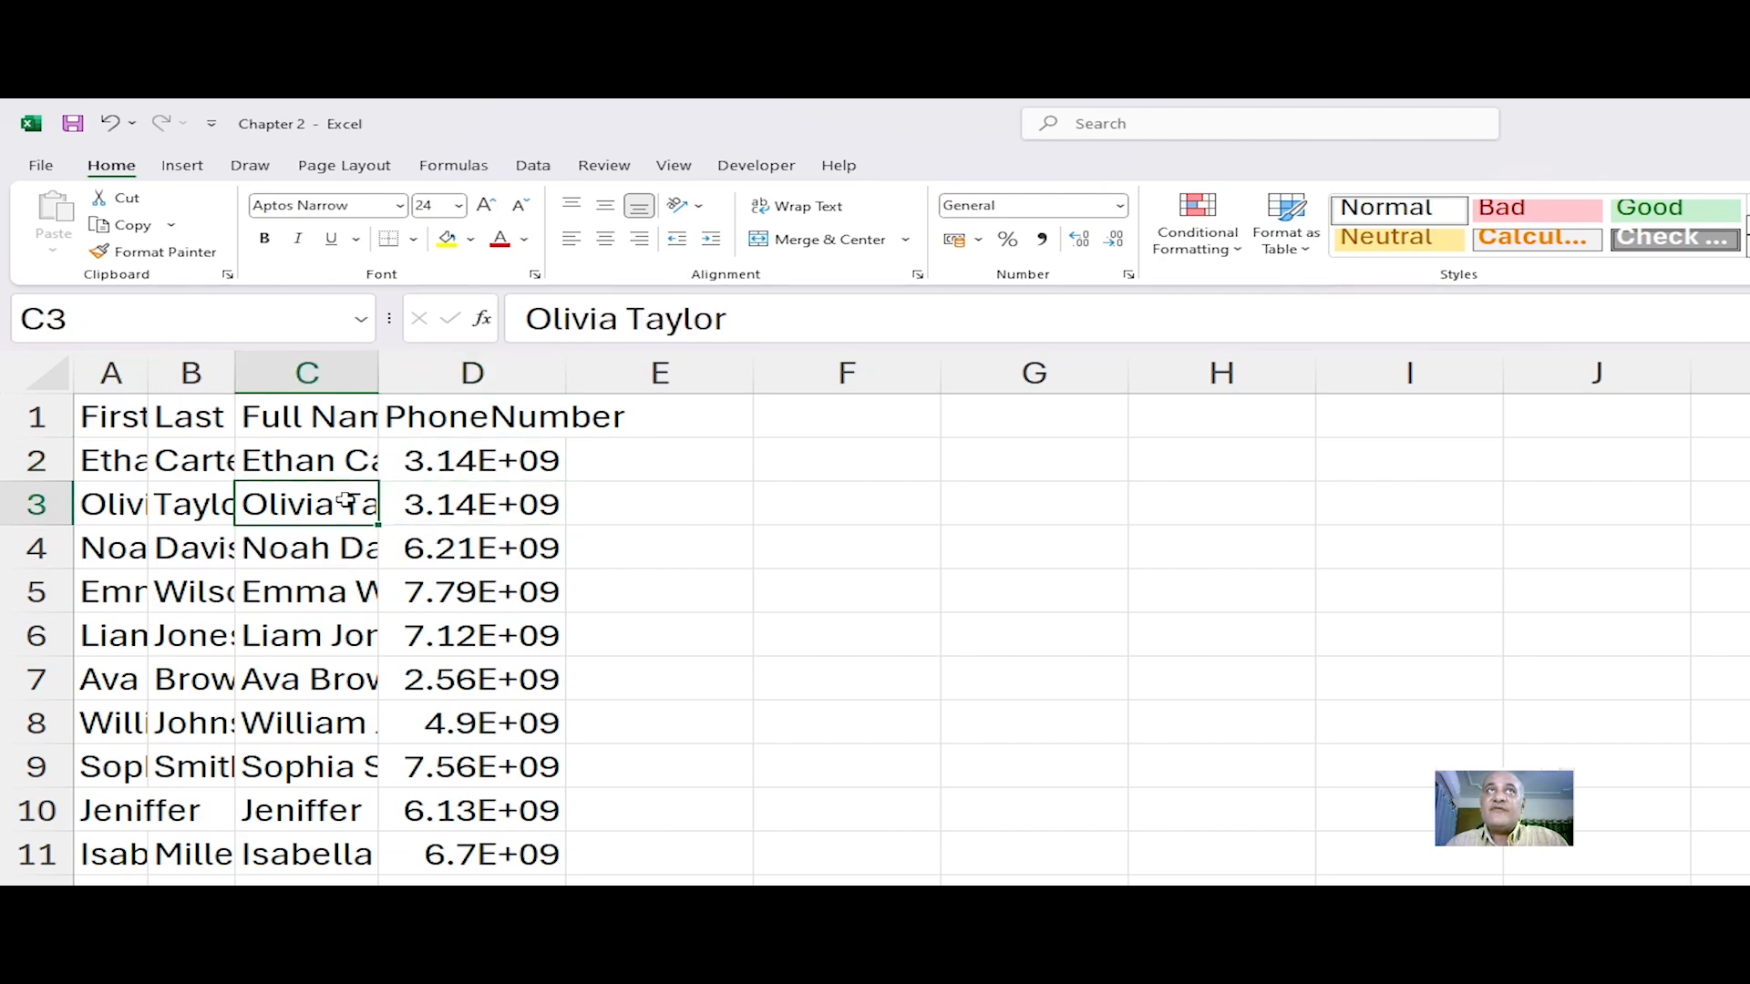
pyautogui.click(120, 456)
pyautogui.click(115, 416)
pyautogui.click(128, 496)
pyautogui.click(93, 412)
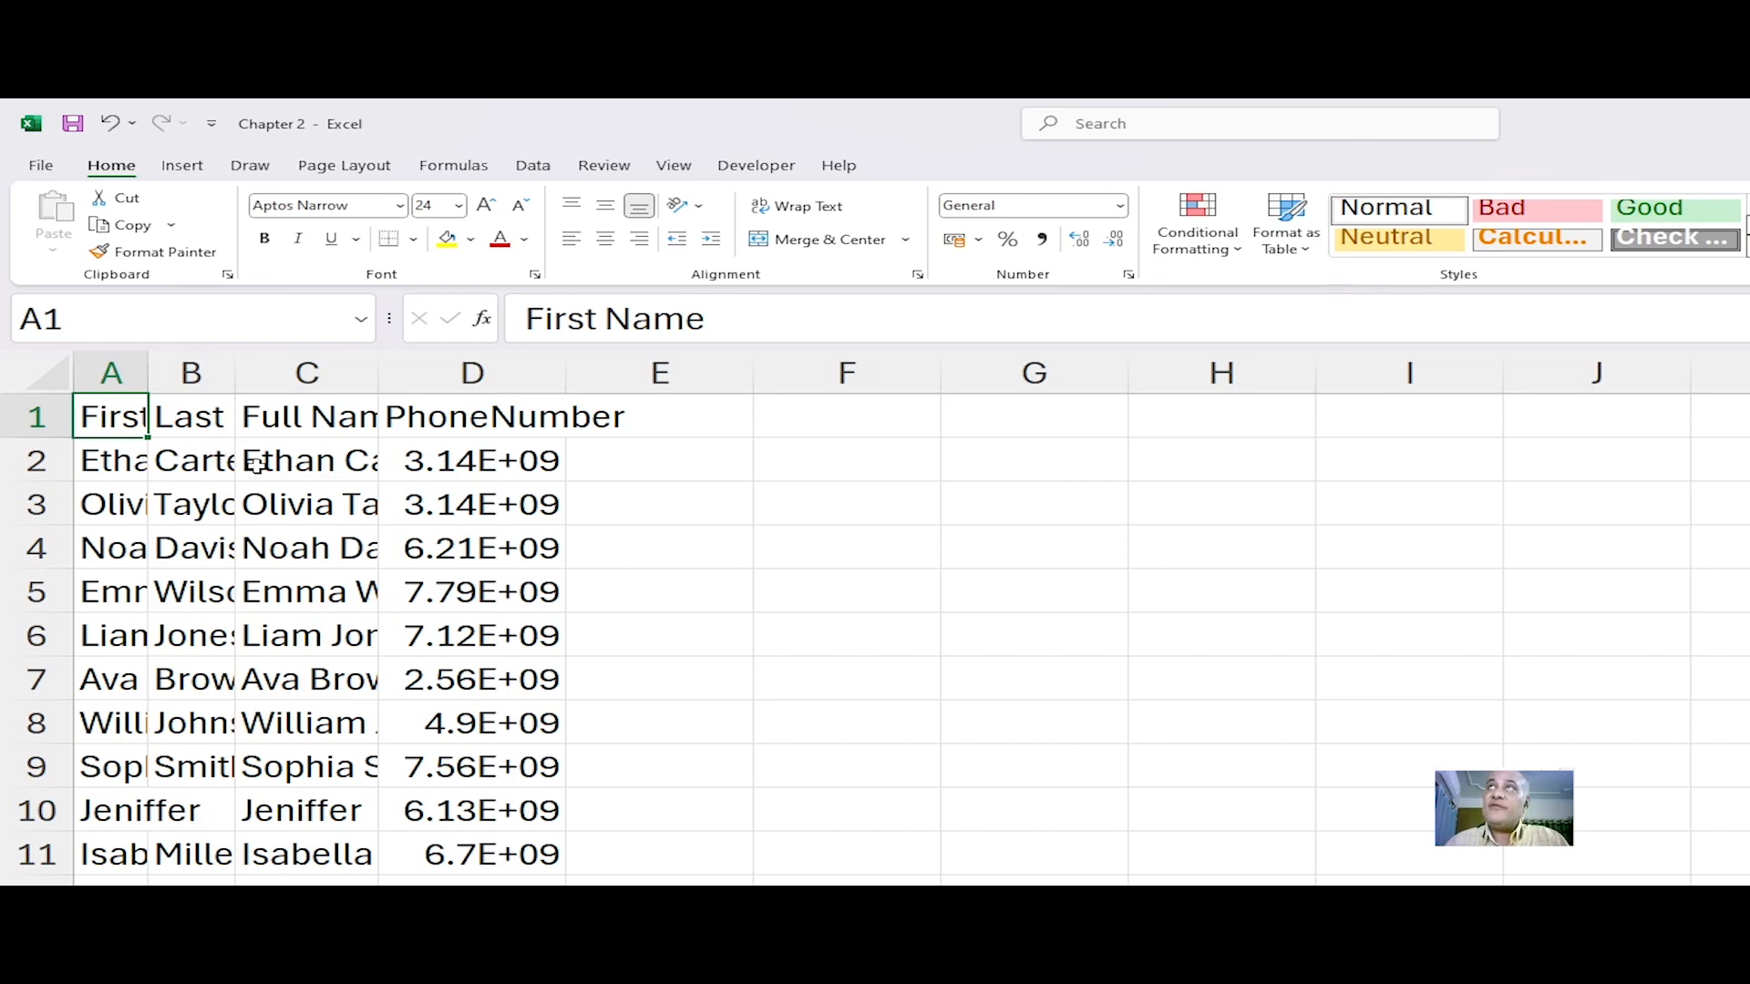
# Step: AutoFit column A's width to the selected first-name cell using the Format command
pyautogui.click(123, 458)
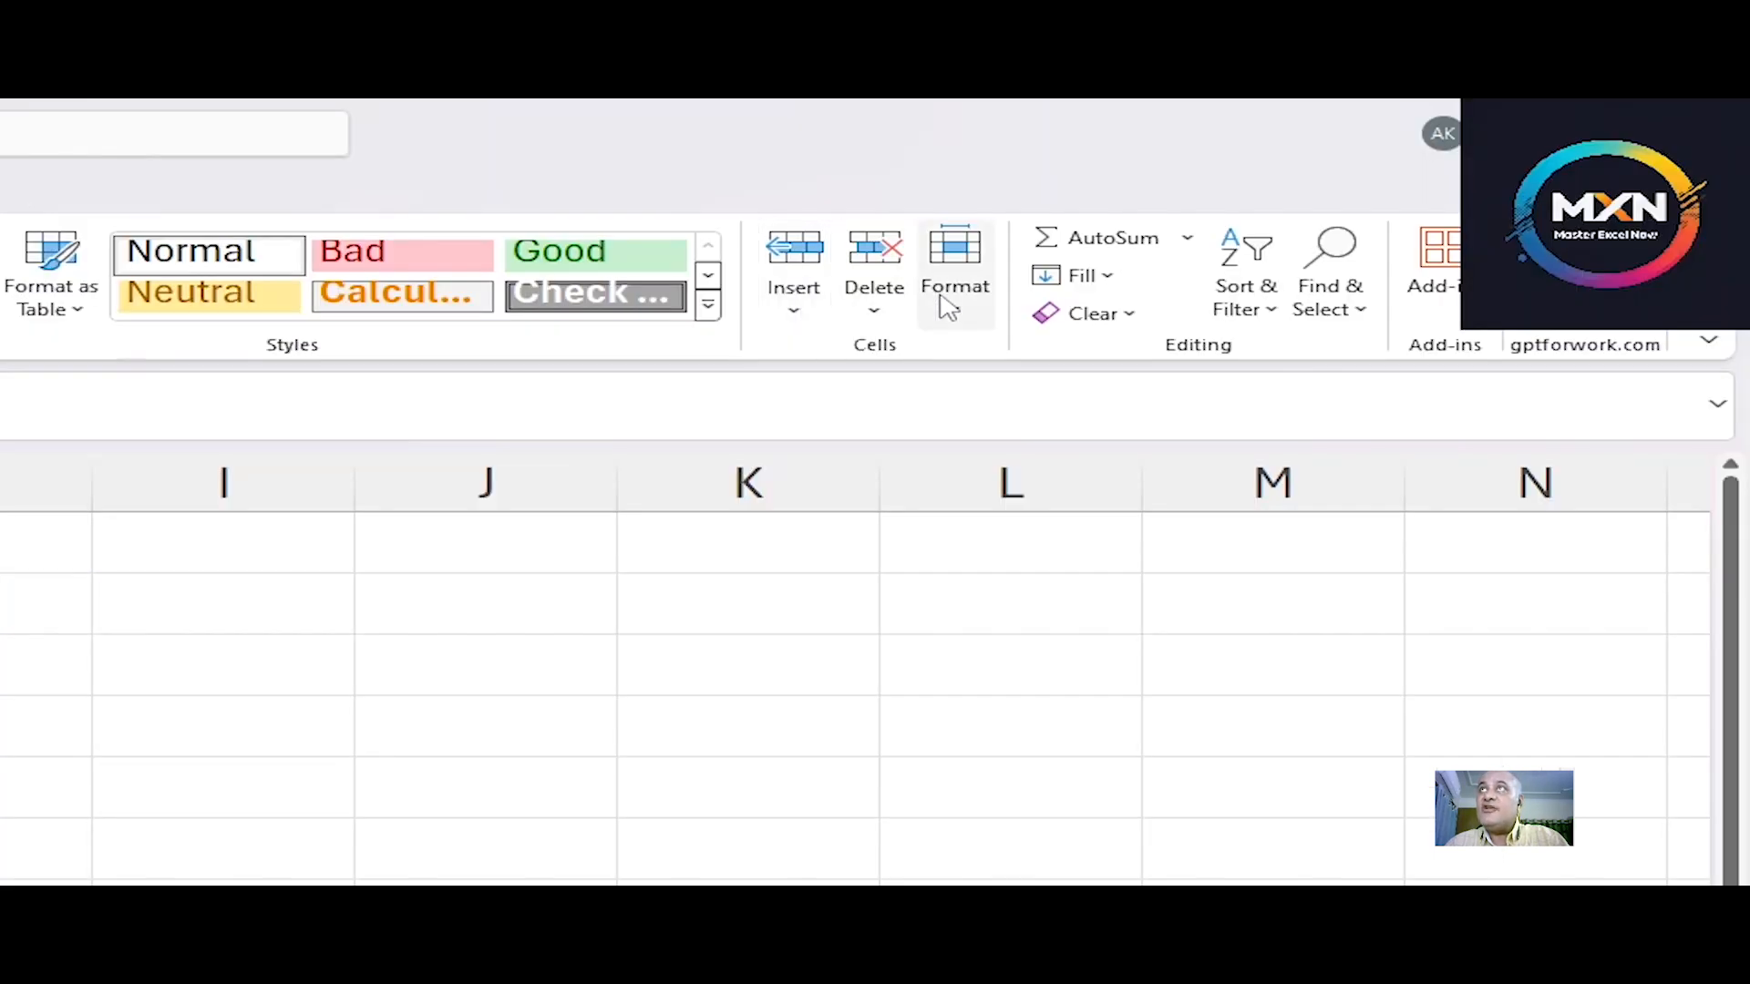
pyautogui.click(956, 299)
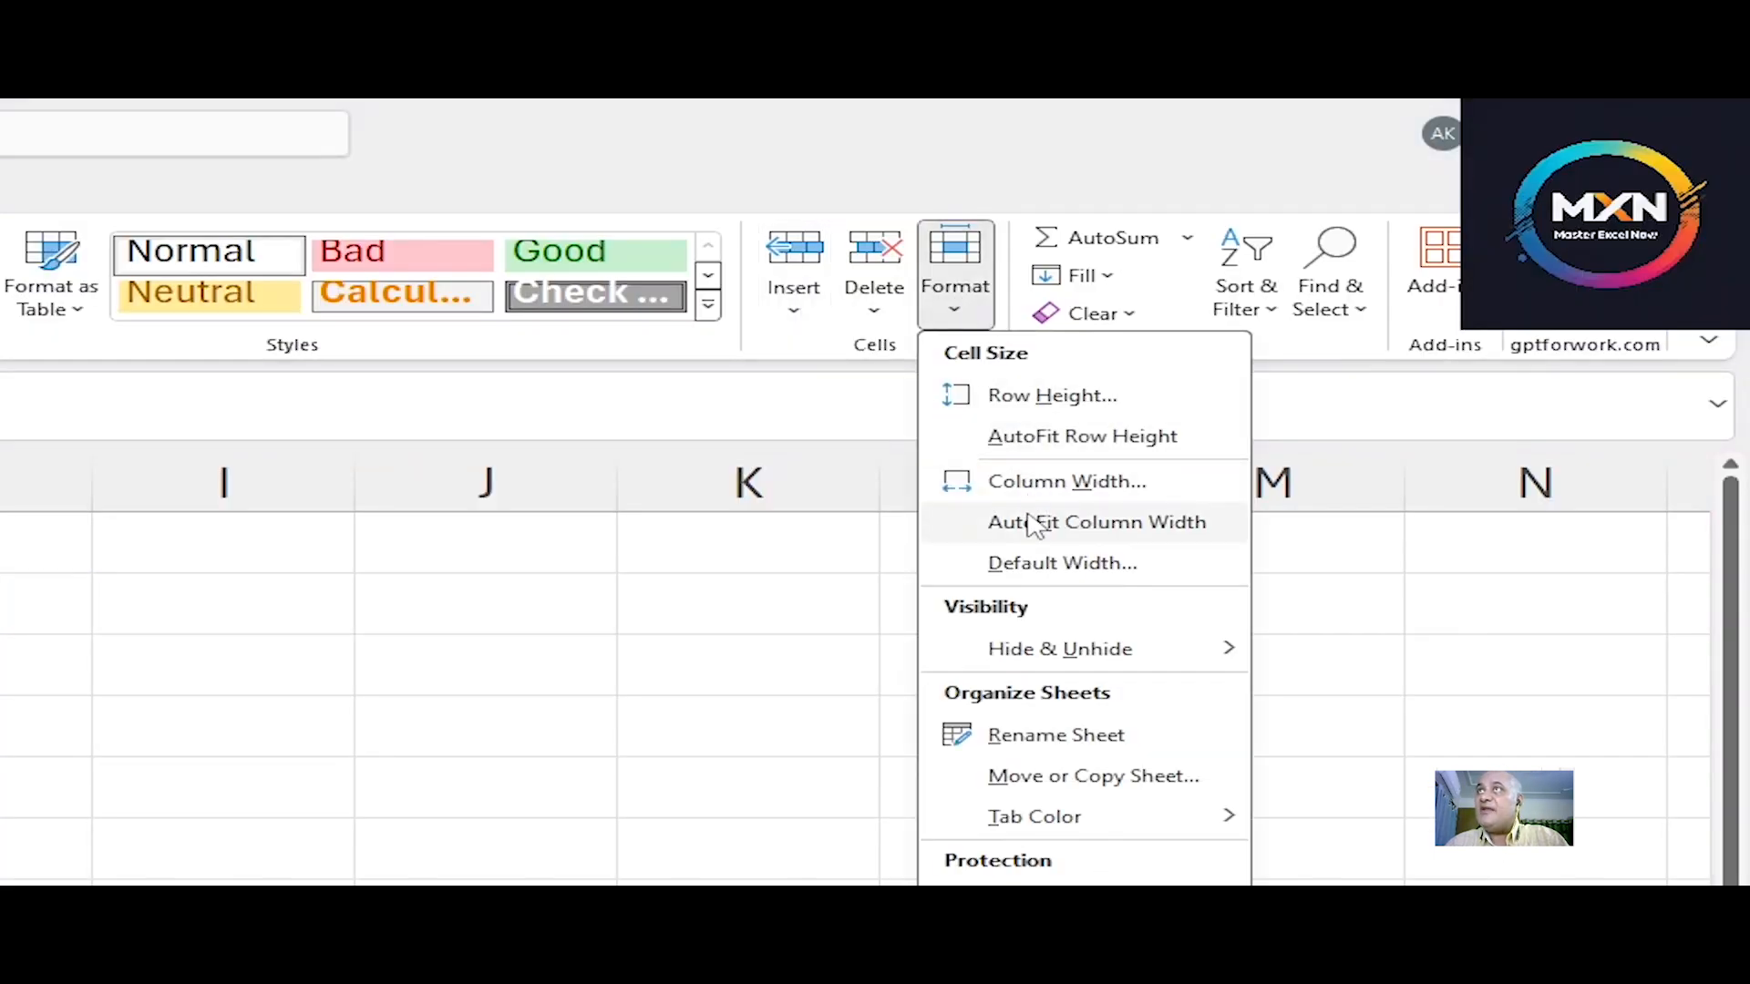
pyautogui.click(1166, 533)
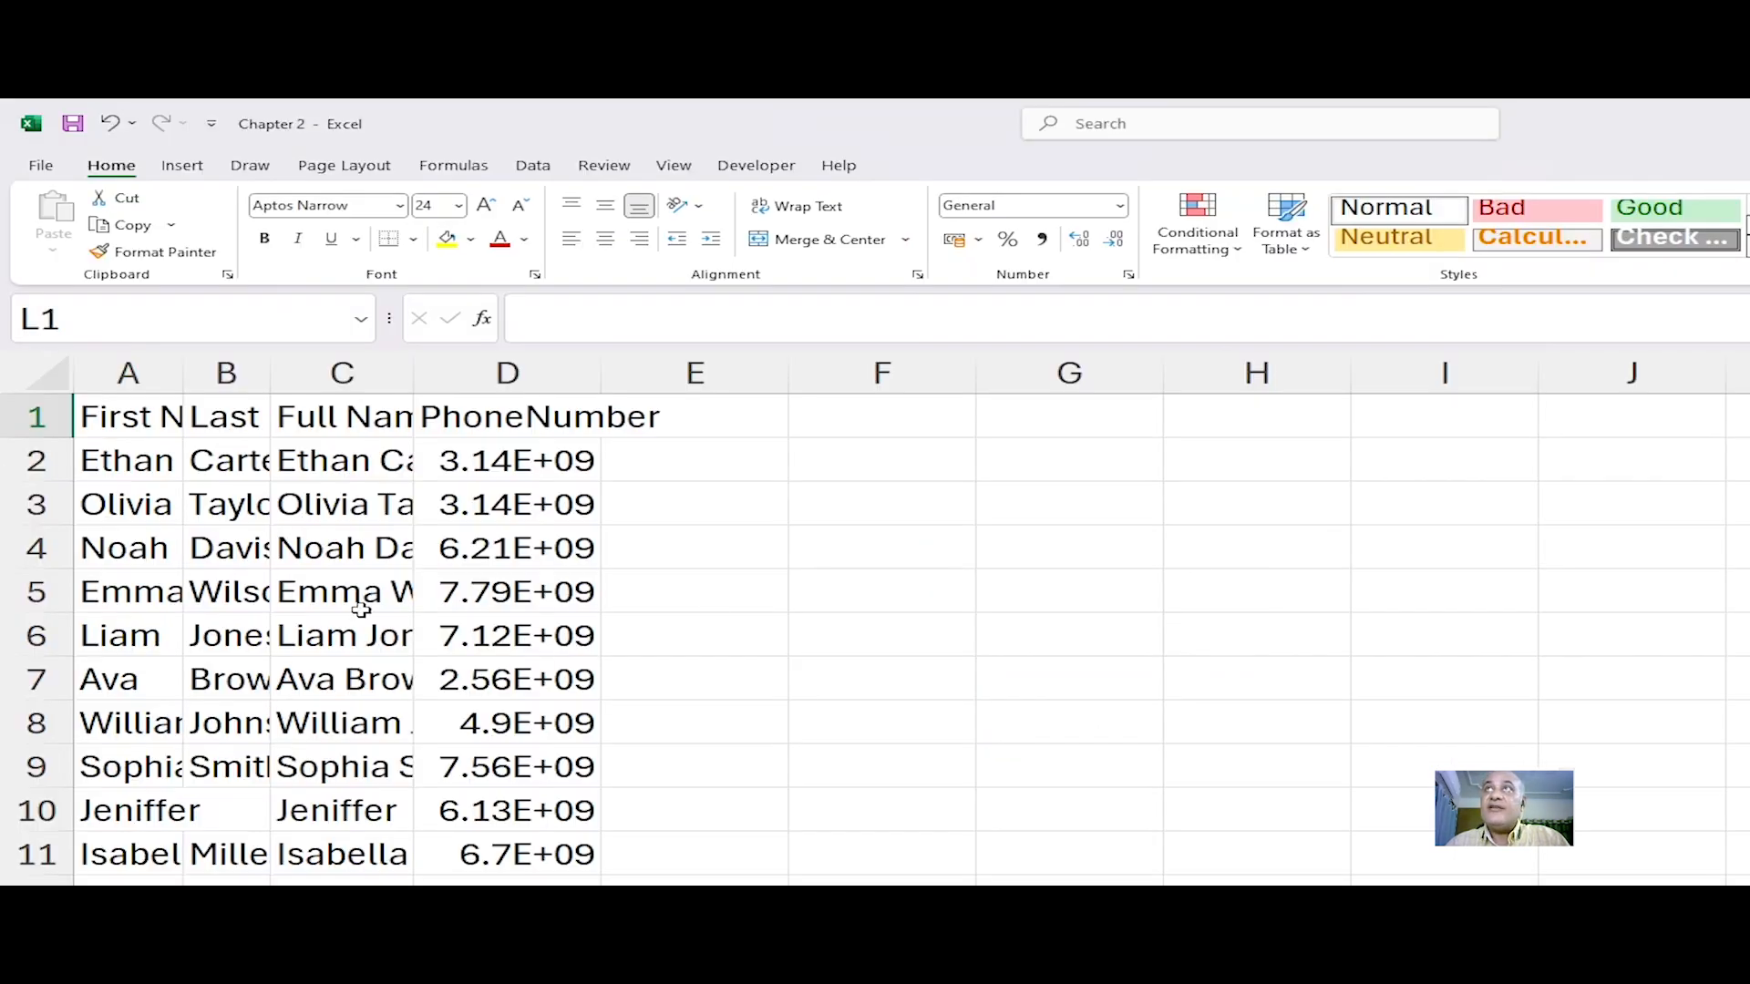
# Step: Examine the truncated first-name cells in column A
pyautogui.click(153, 469)
pyautogui.click(148, 511)
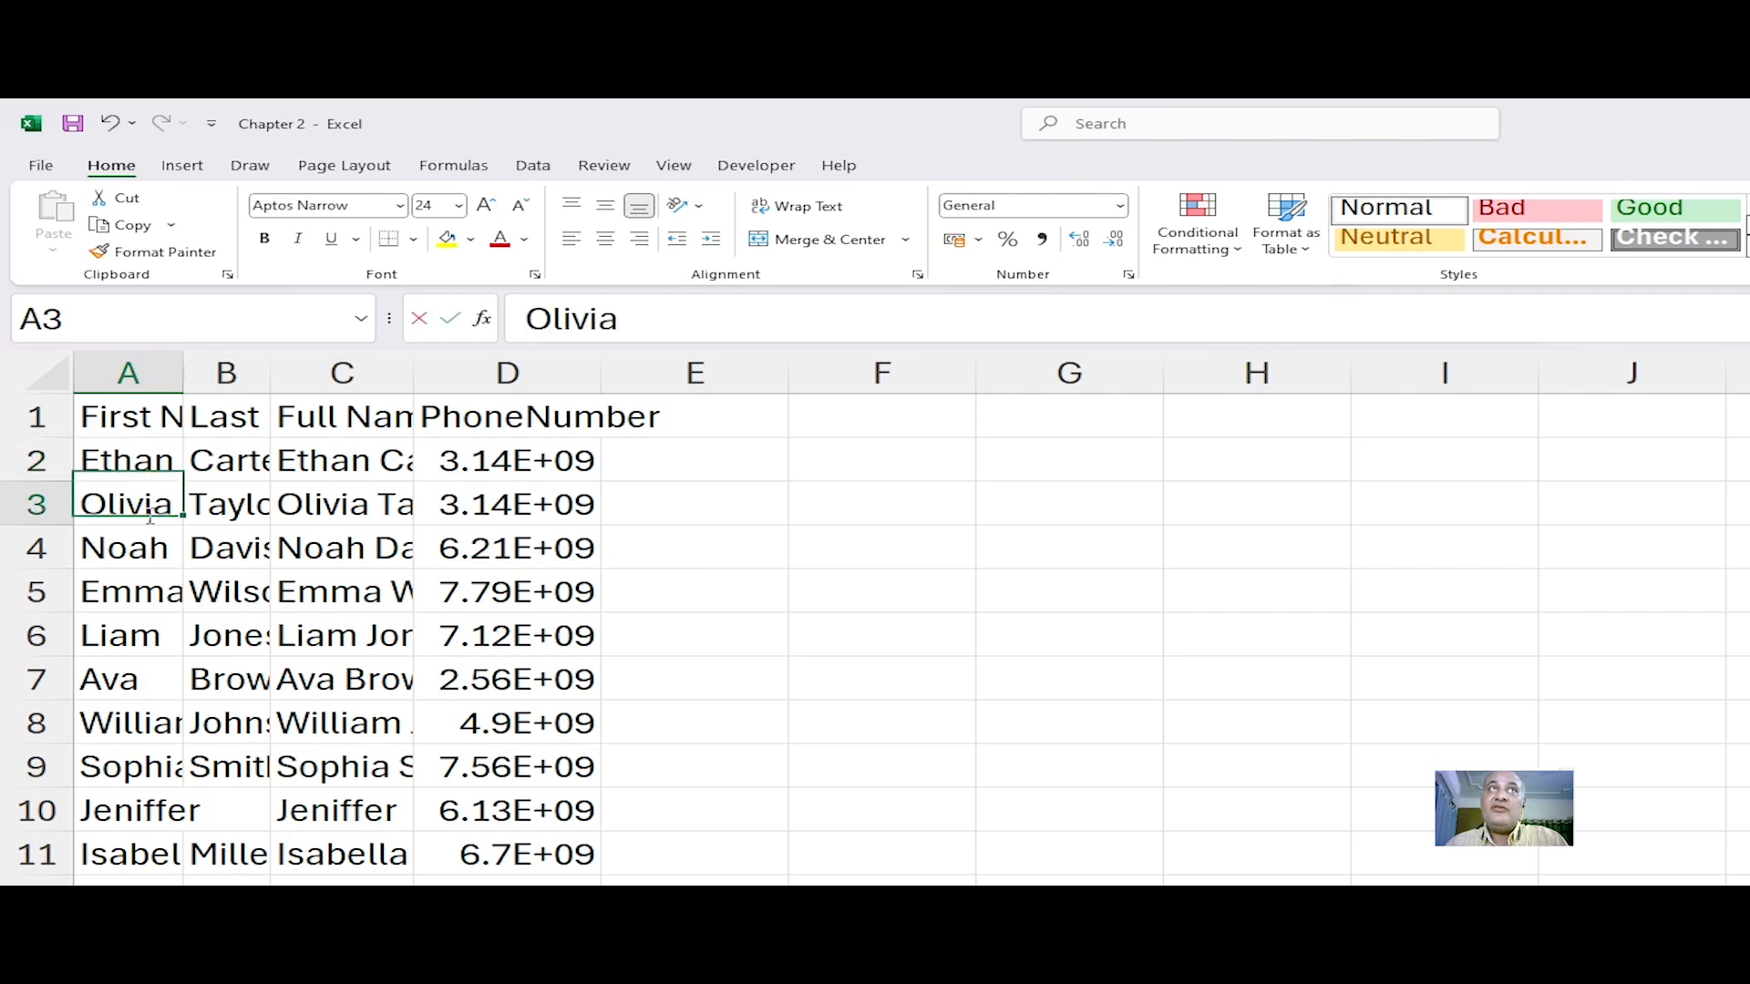
pyautogui.click(152, 597)
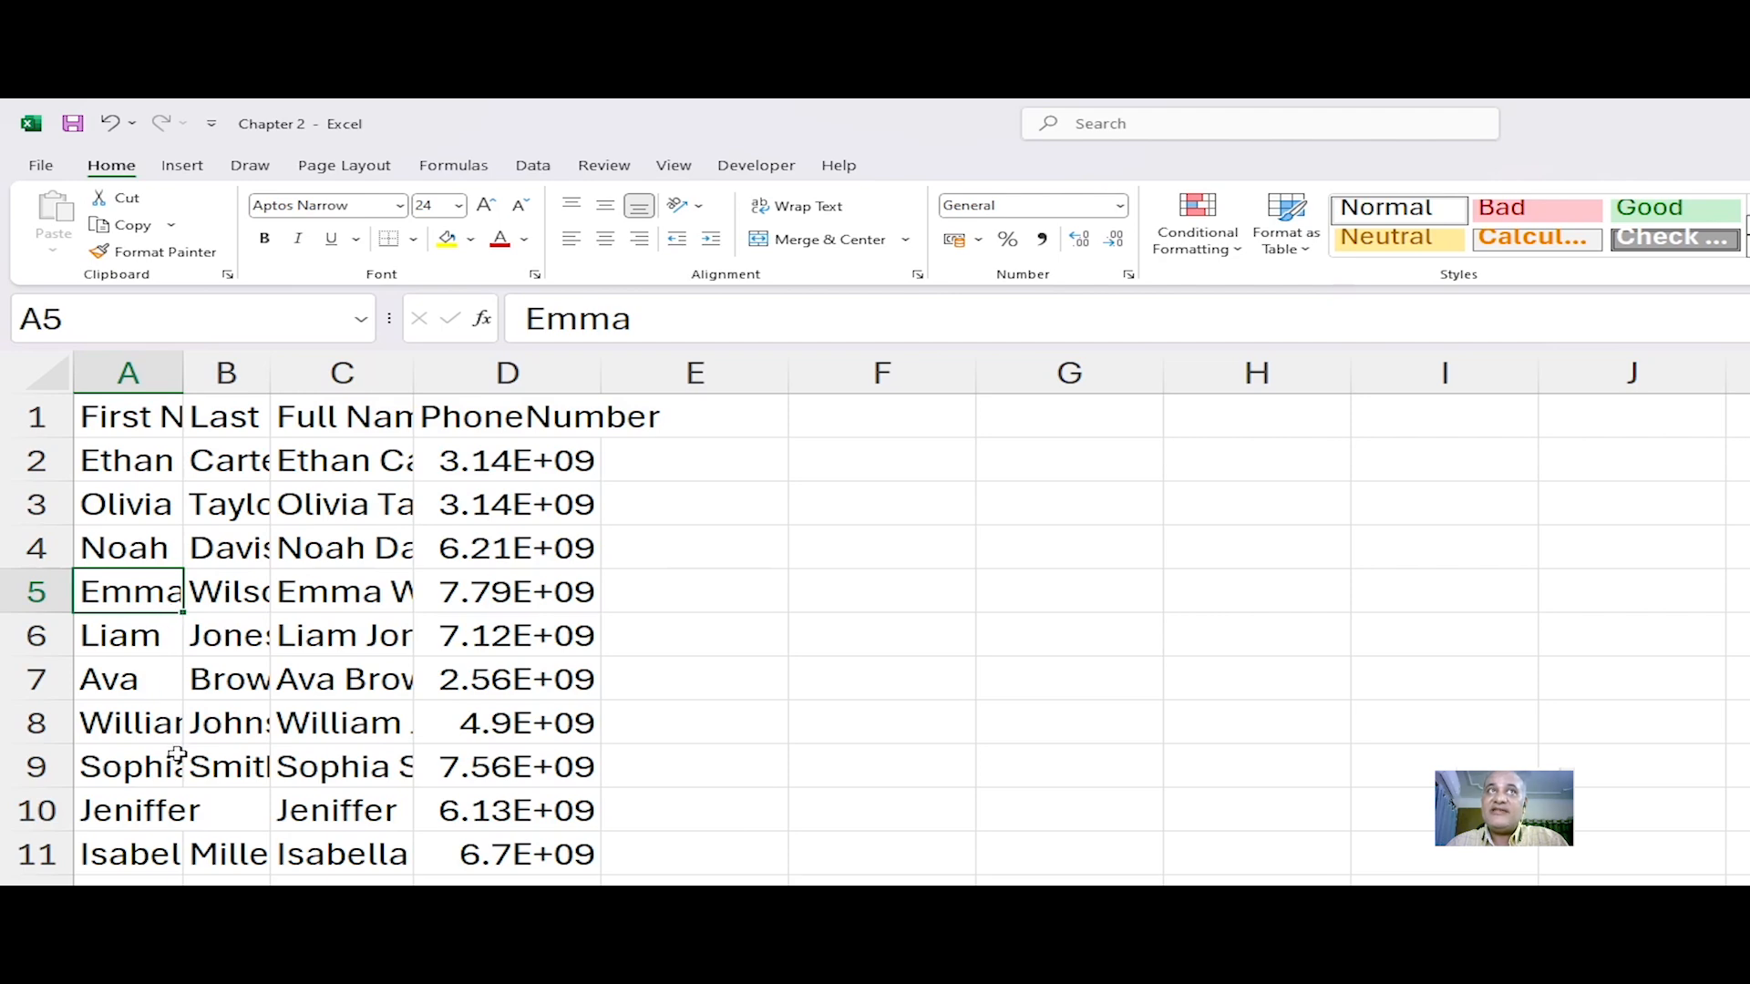
pyautogui.click(143, 725)
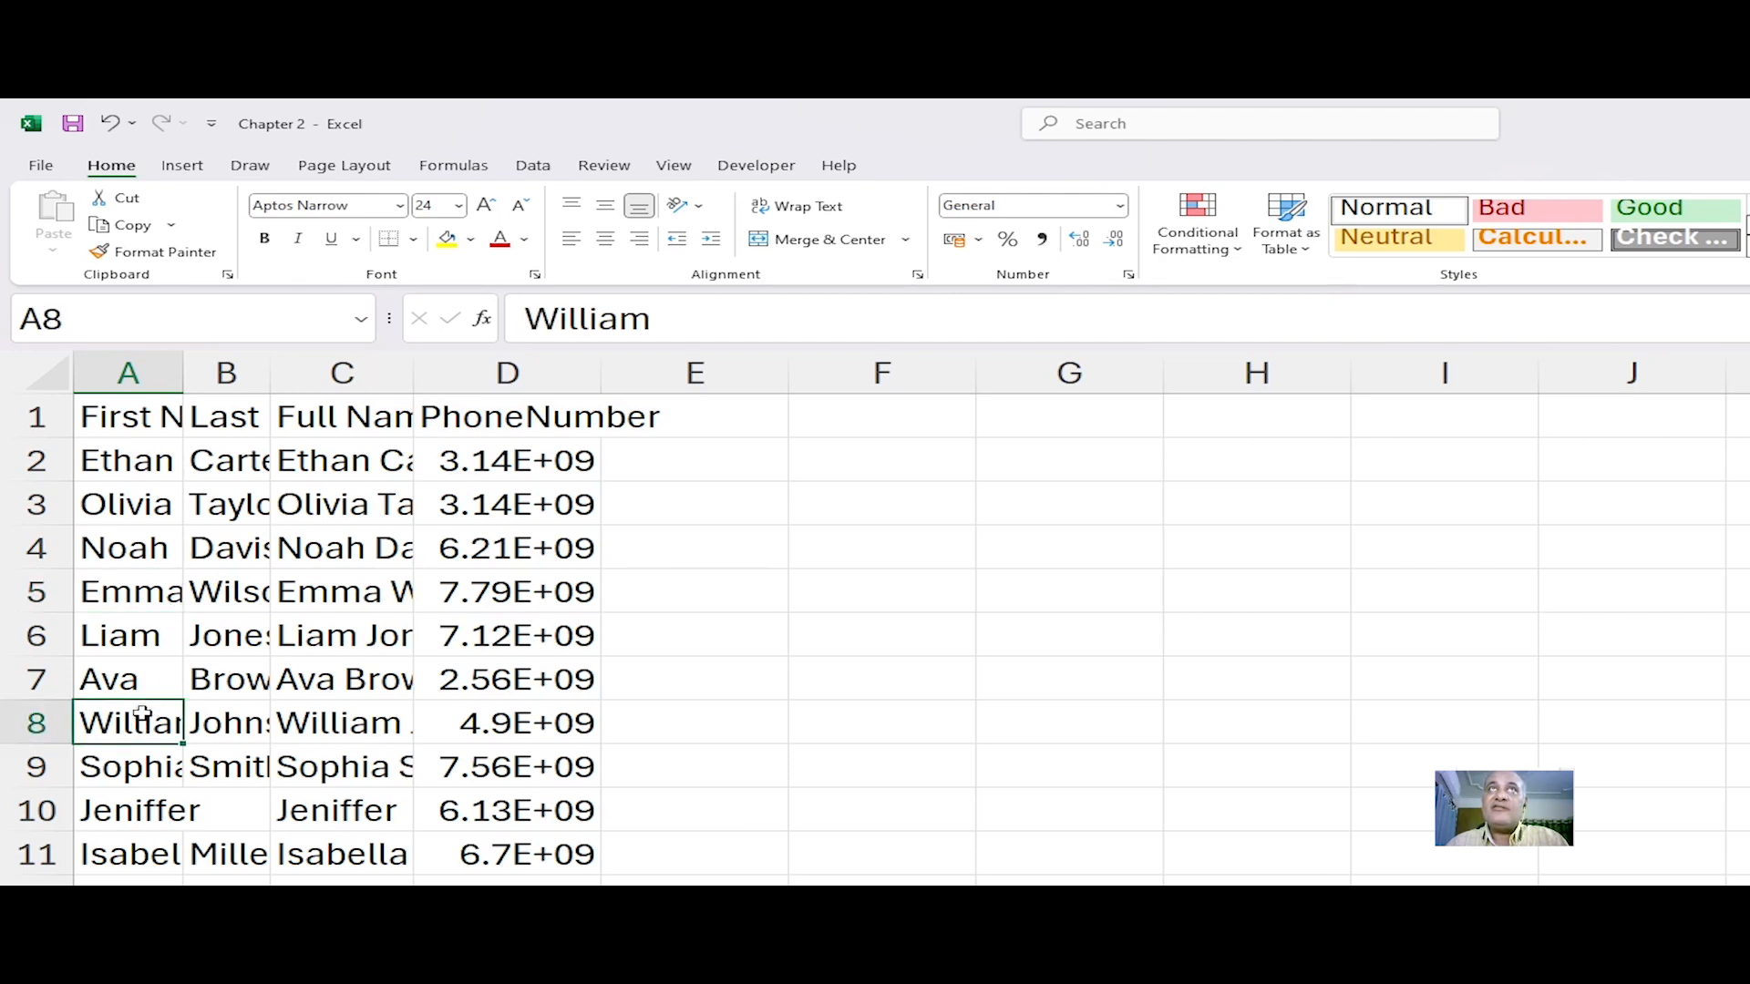
pyautogui.click(153, 762)
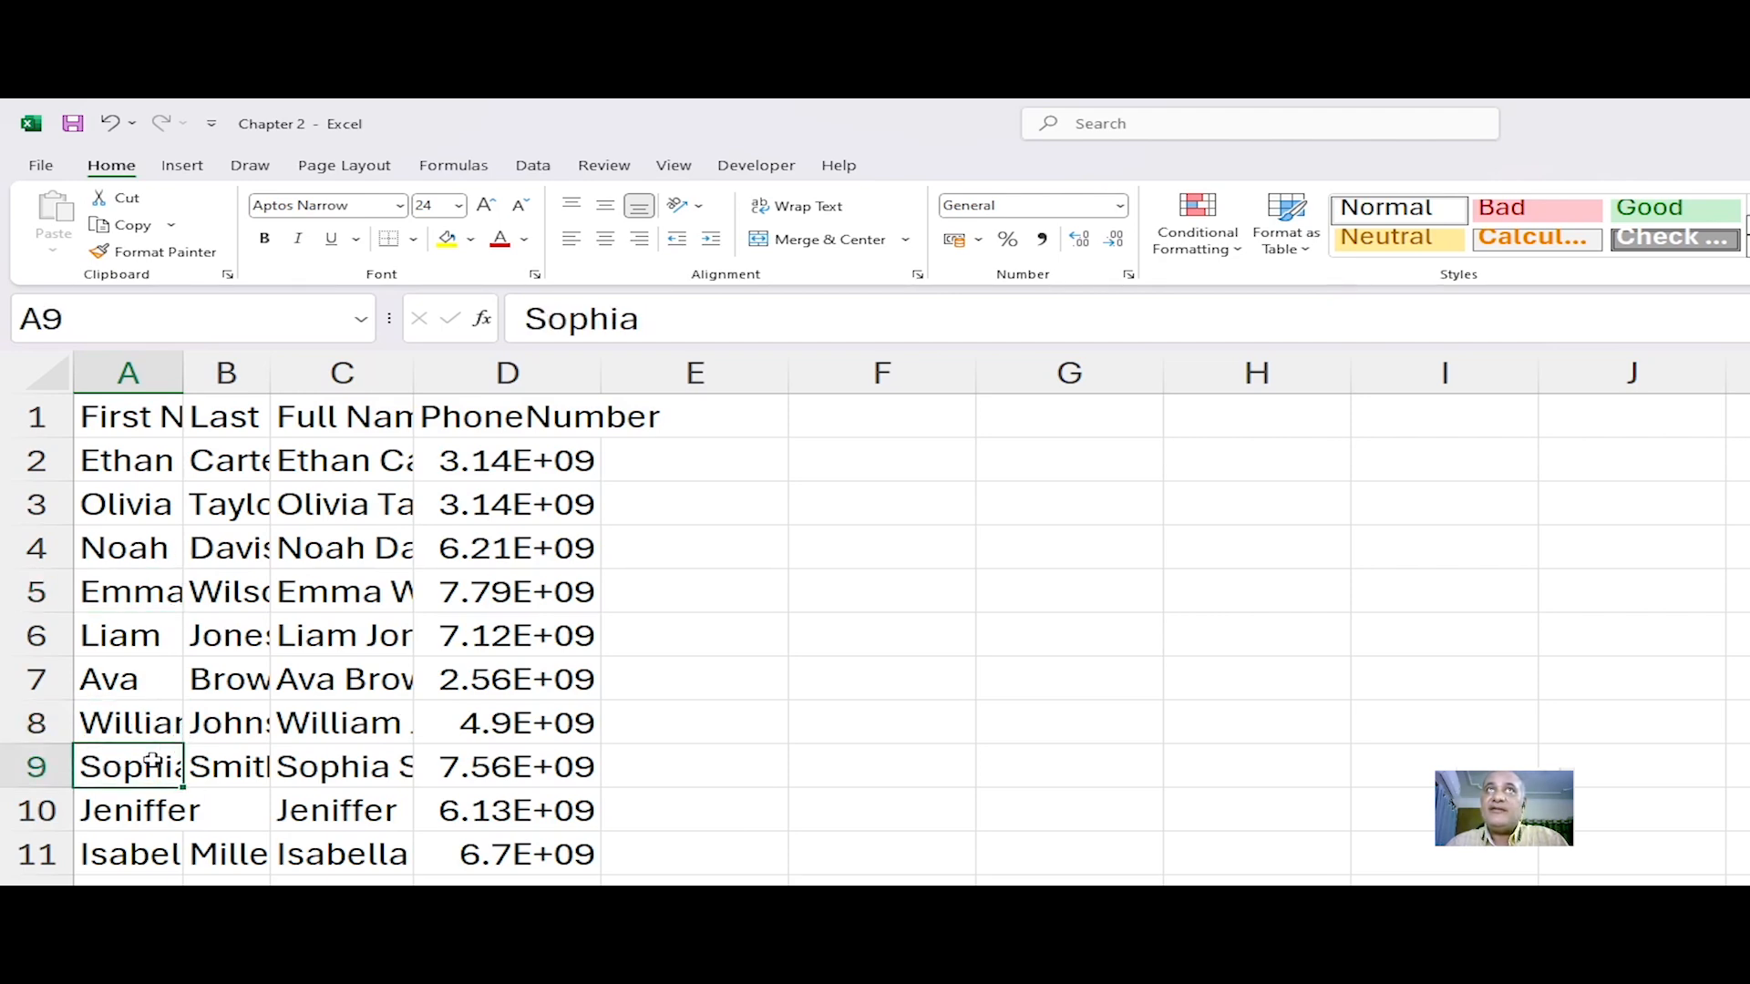
pyautogui.click(127, 465)
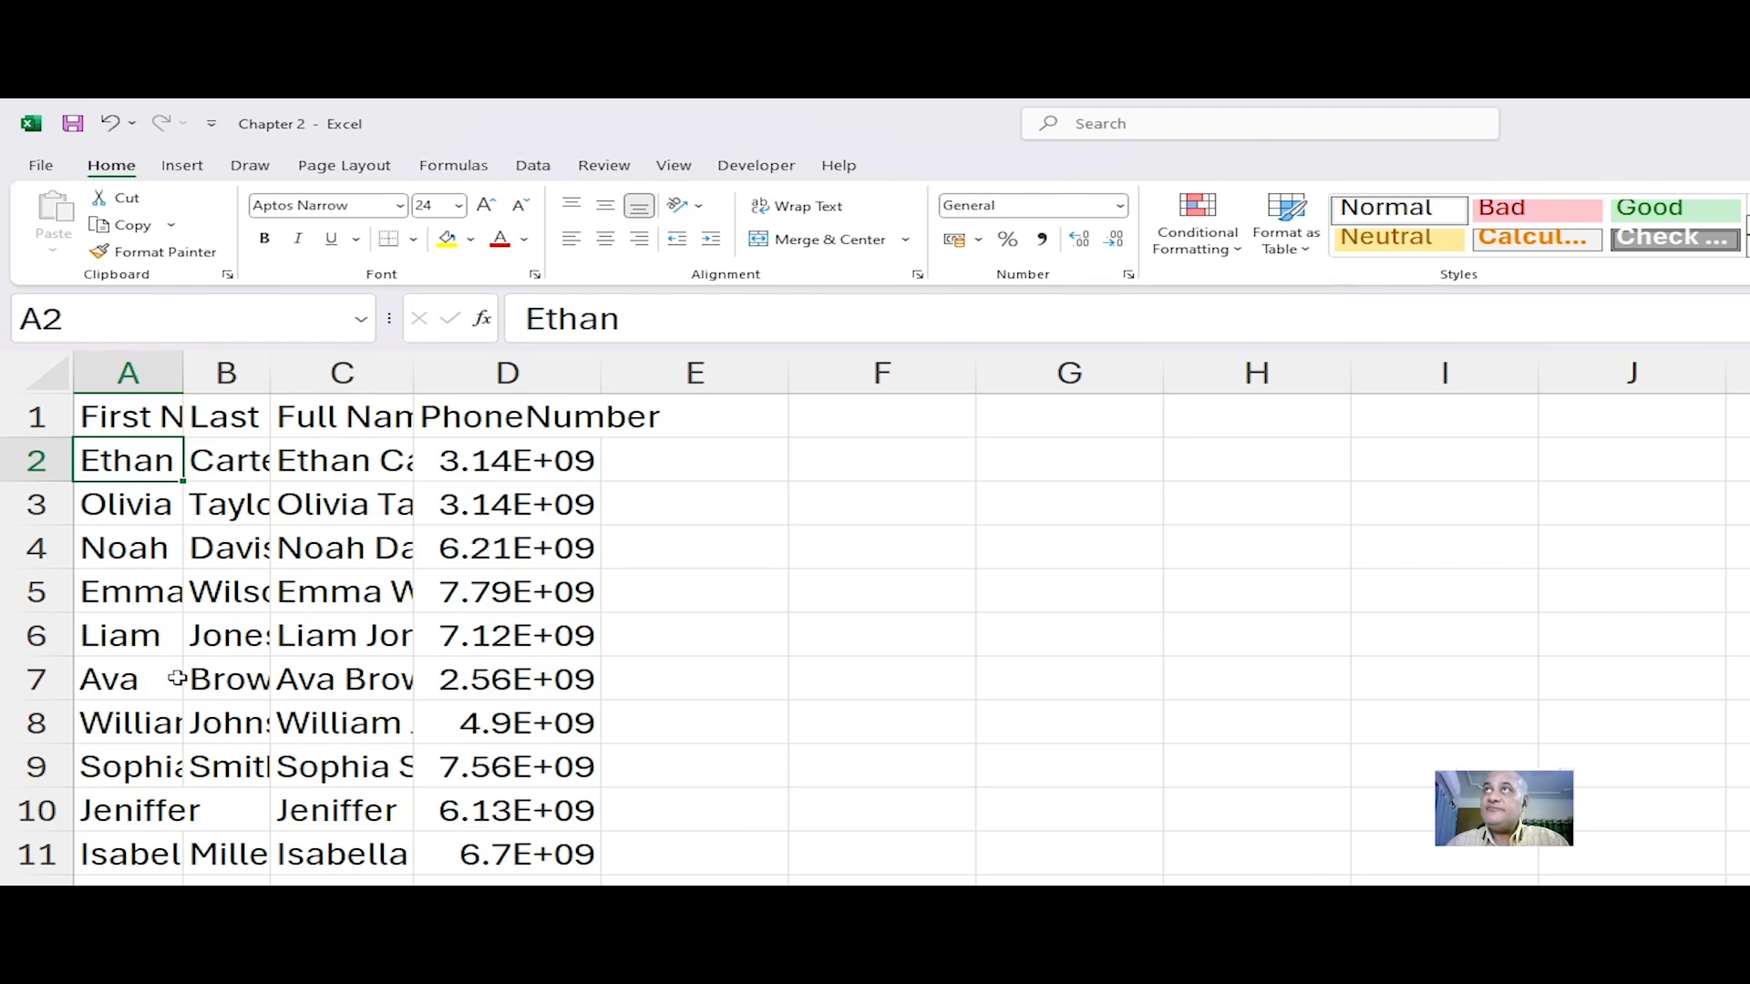
pyautogui.click(150, 510)
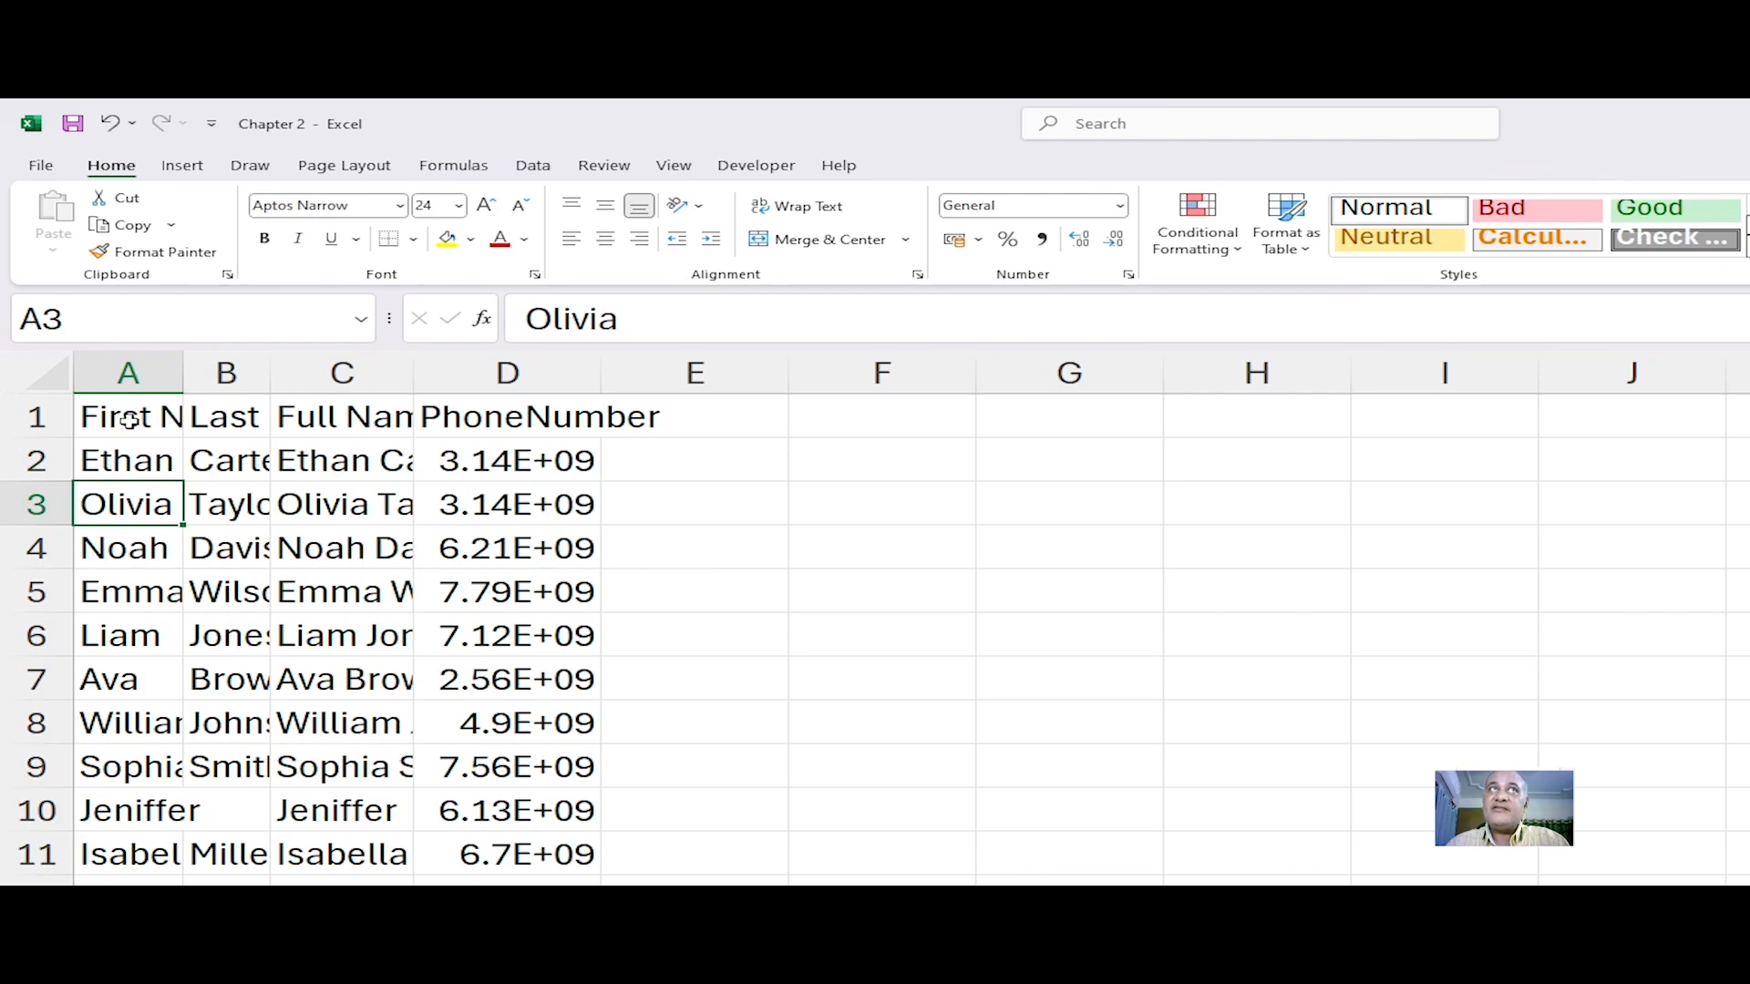
# Step: Select the whole of column A and AutoFit its width to all its entries
pyautogui.click(145, 374)
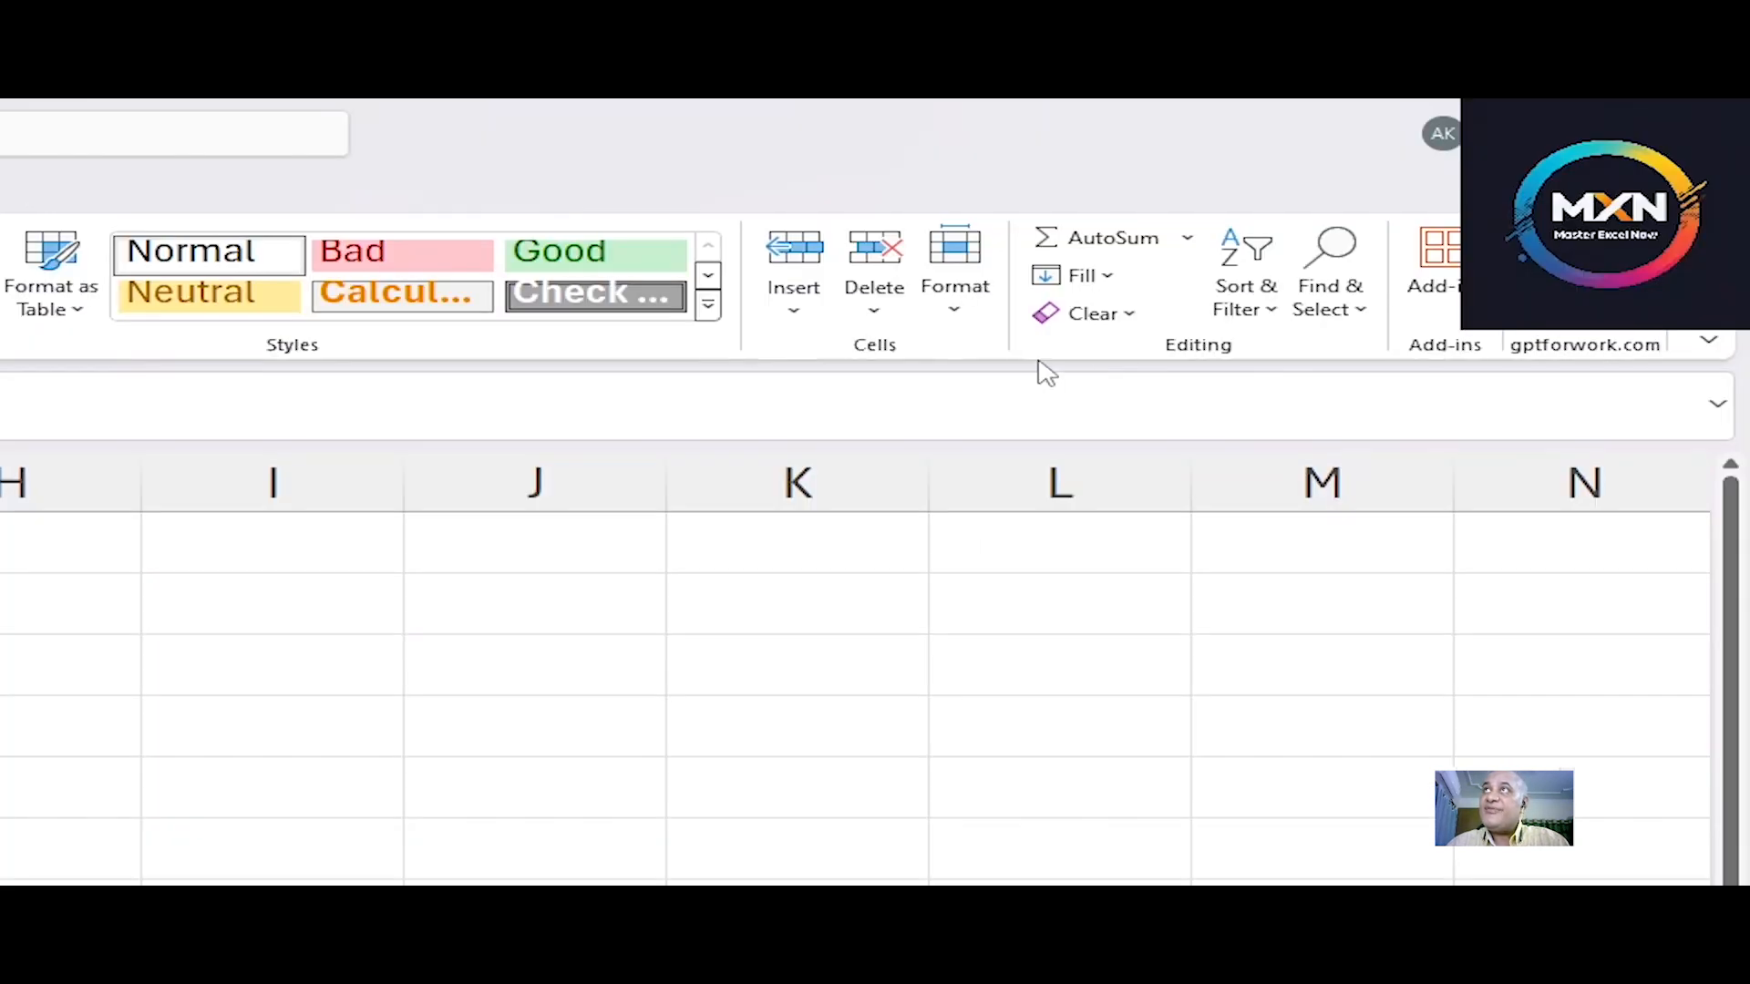
pyautogui.click(968, 297)
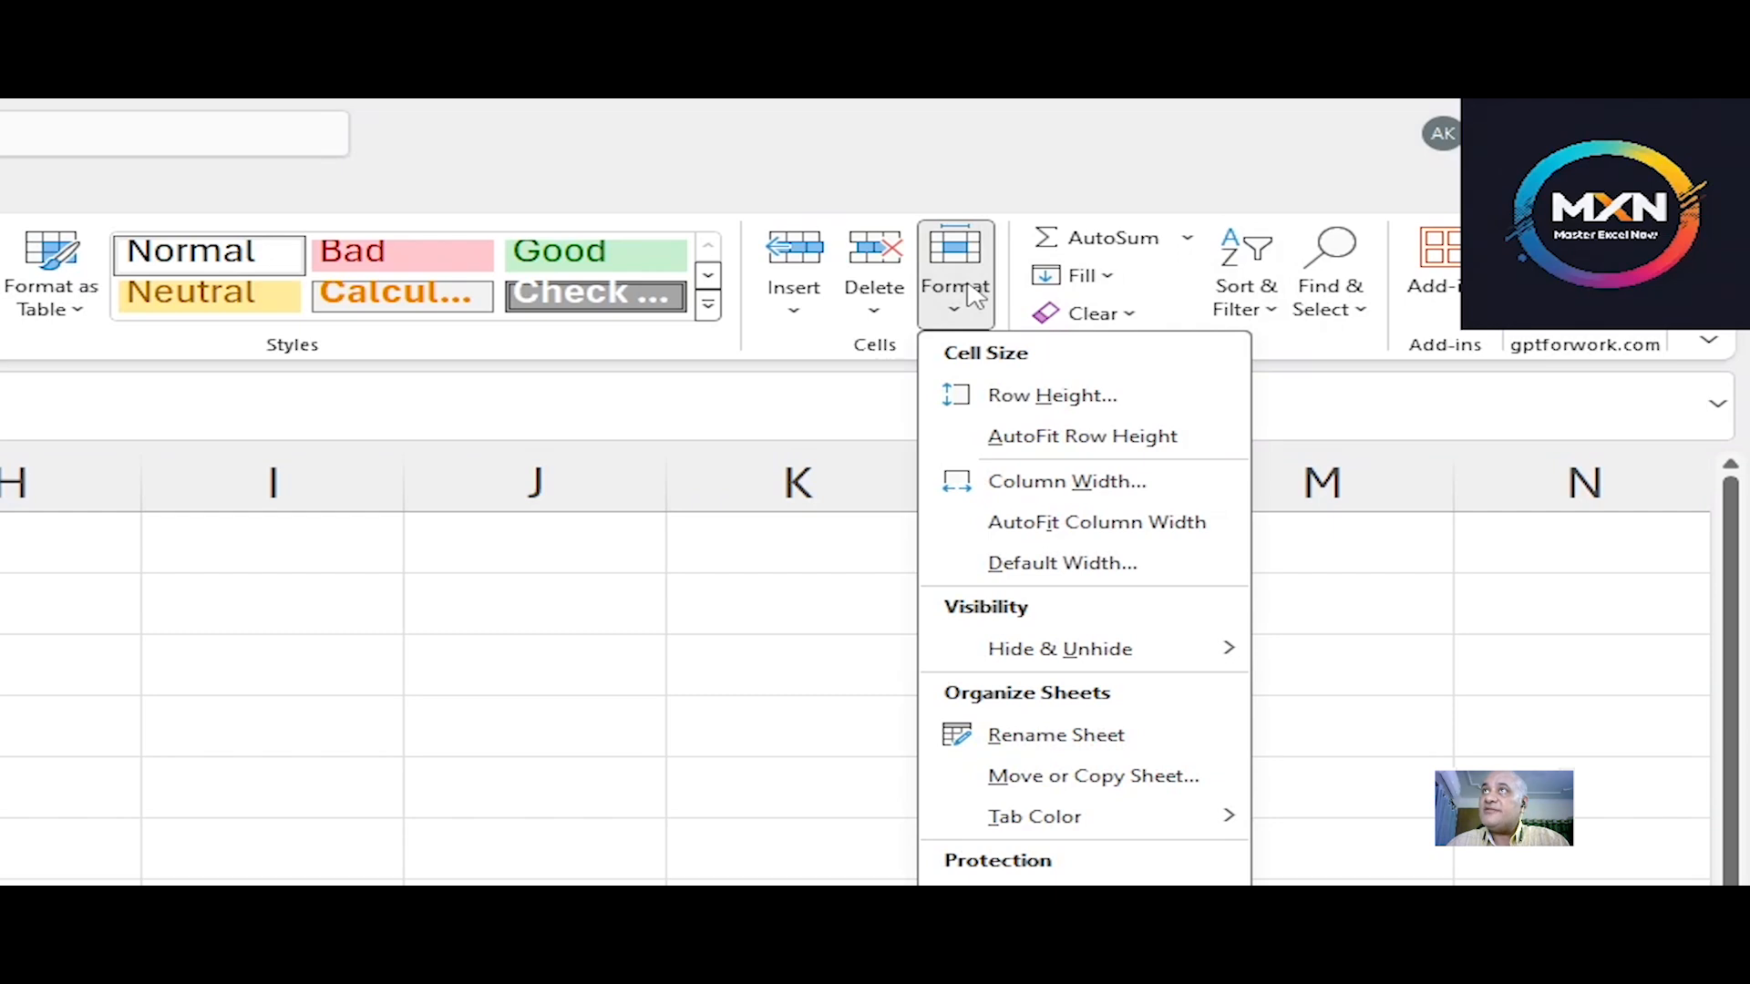
pyautogui.click(1080, 528)
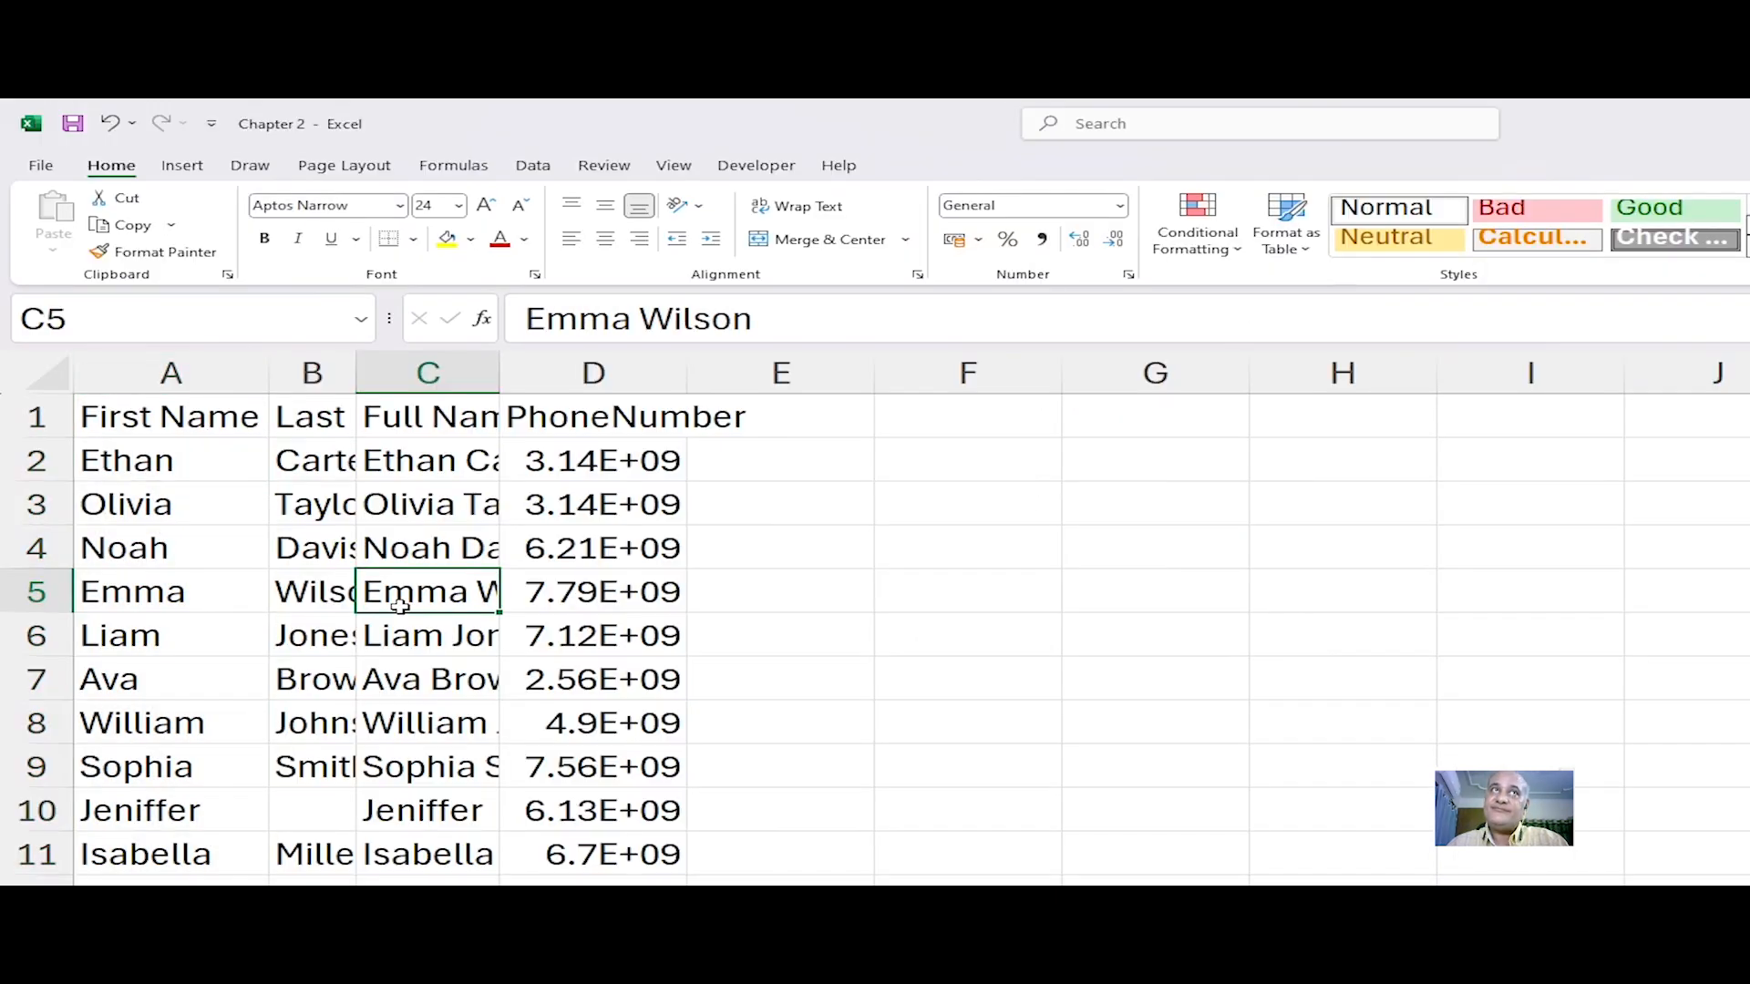
# Step: Select columns B through D and AutoFit their widths
pyautogui.click(142, 427)
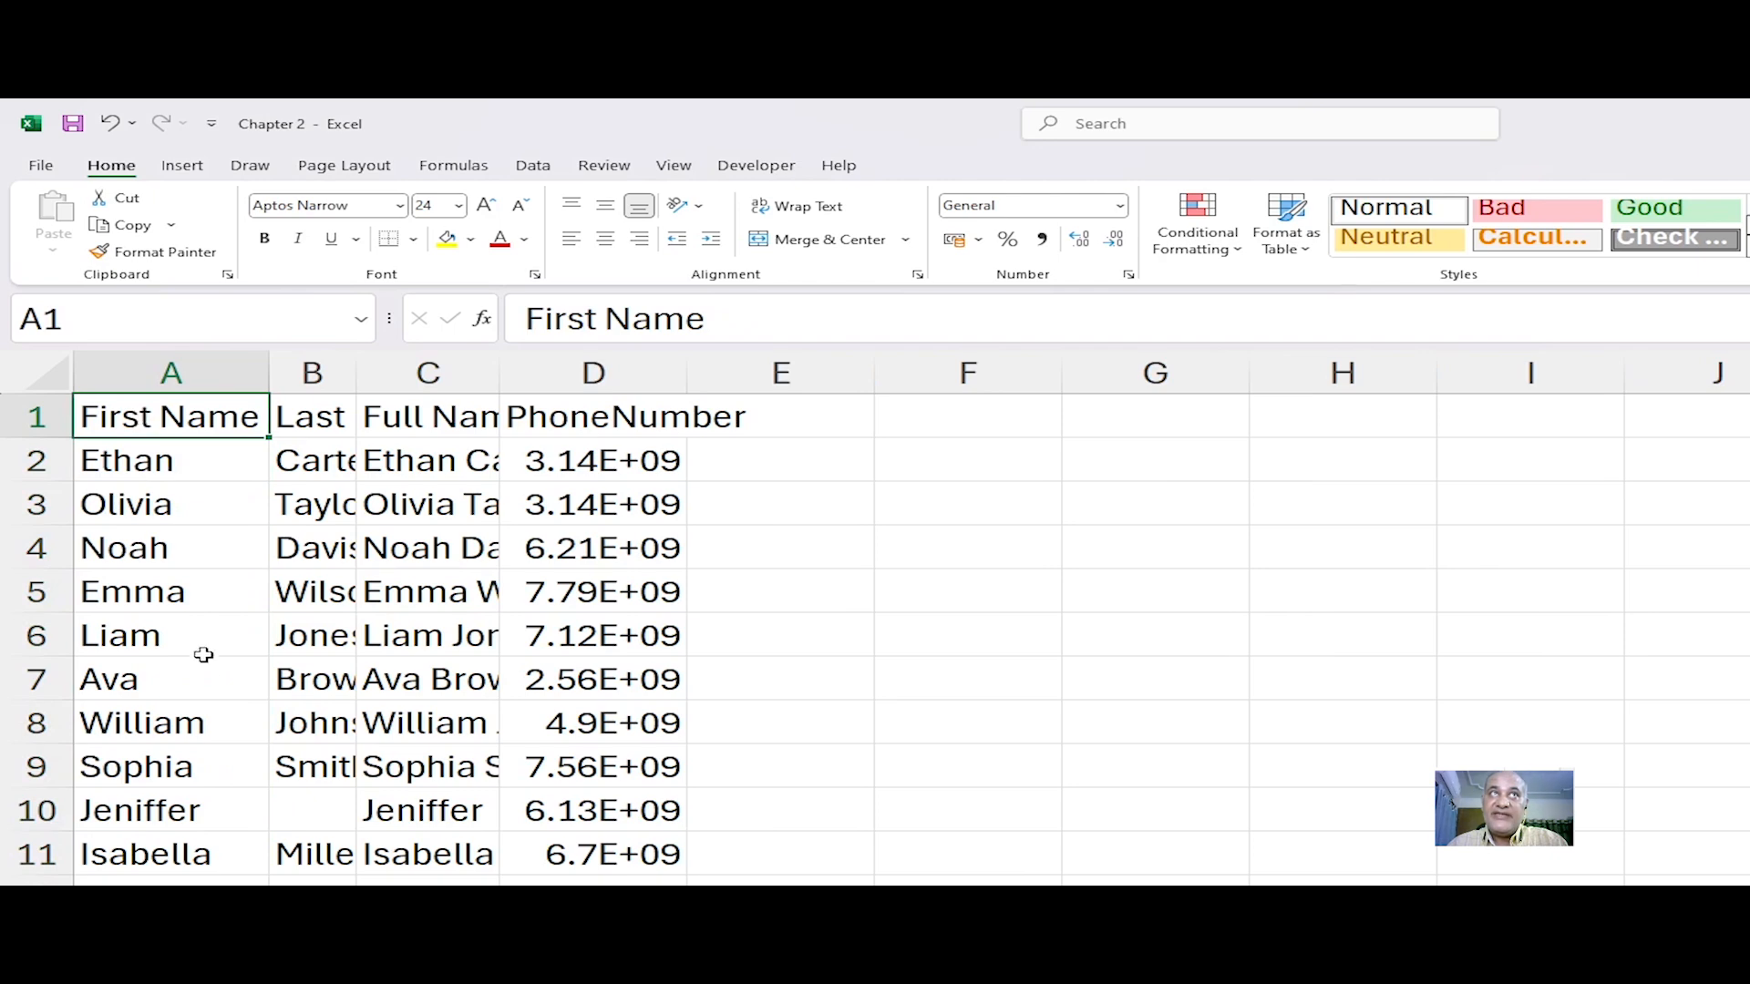
pyautogui.click(202, 843)
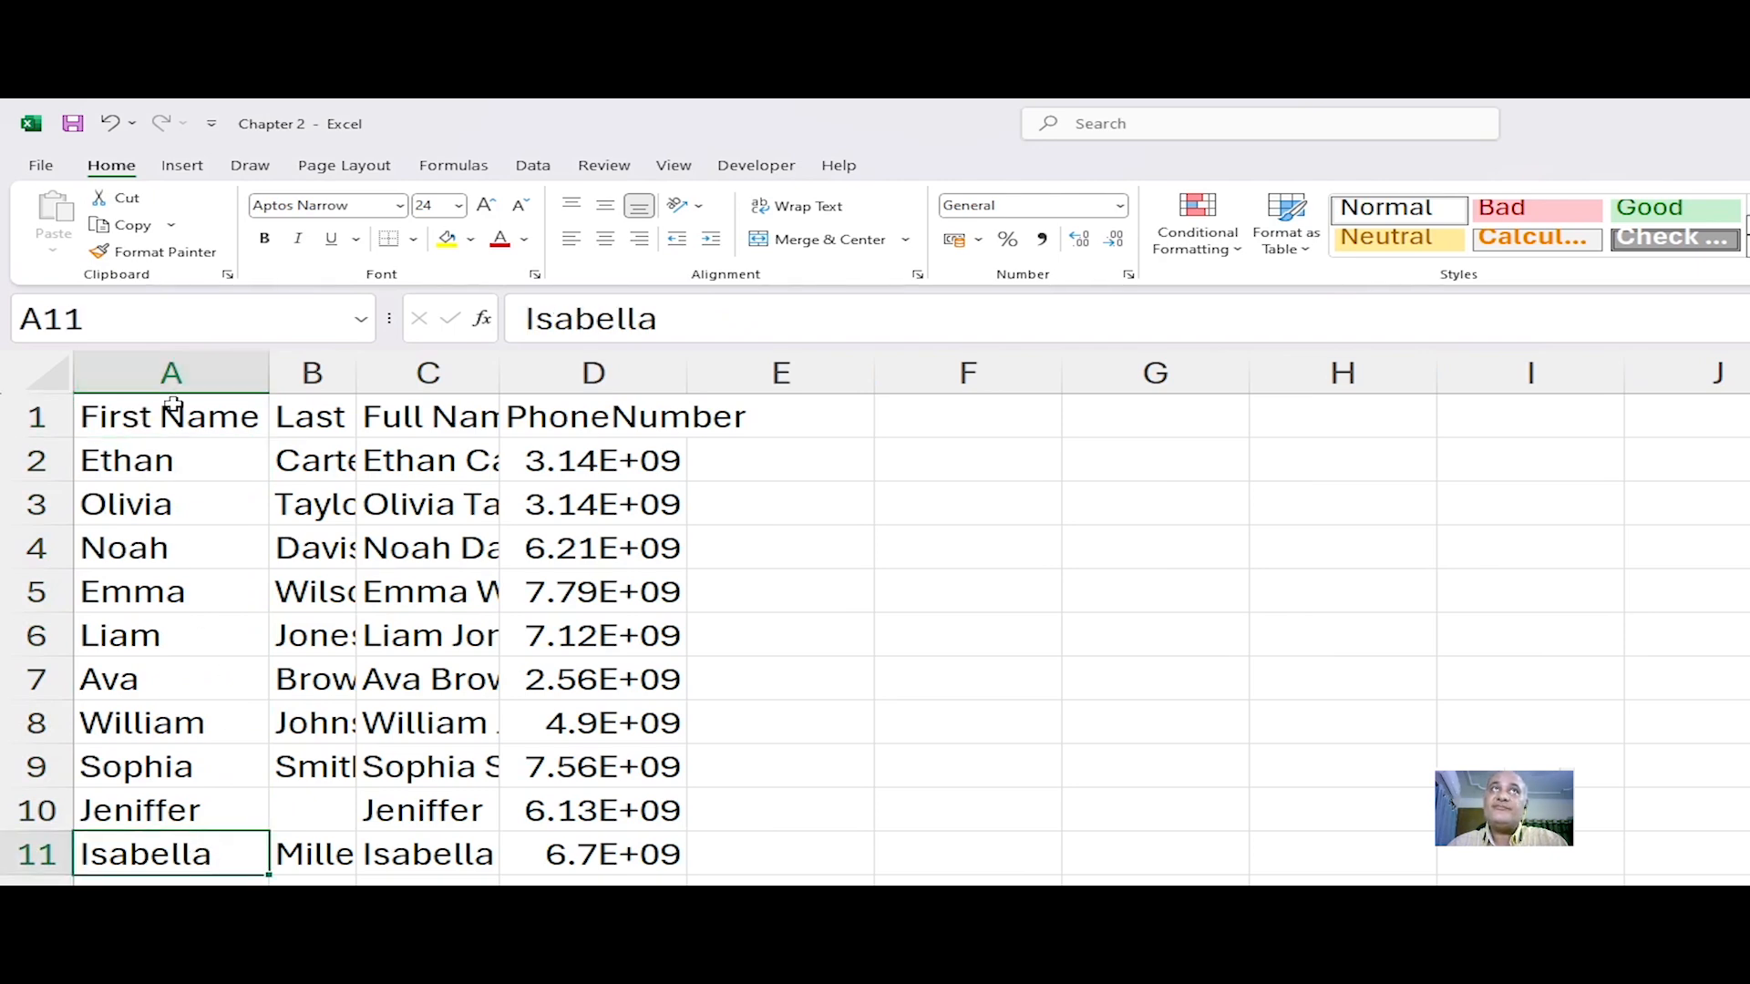
pyautogui.moveTo(311, 373); pyautogui.dragTo(597, 373)
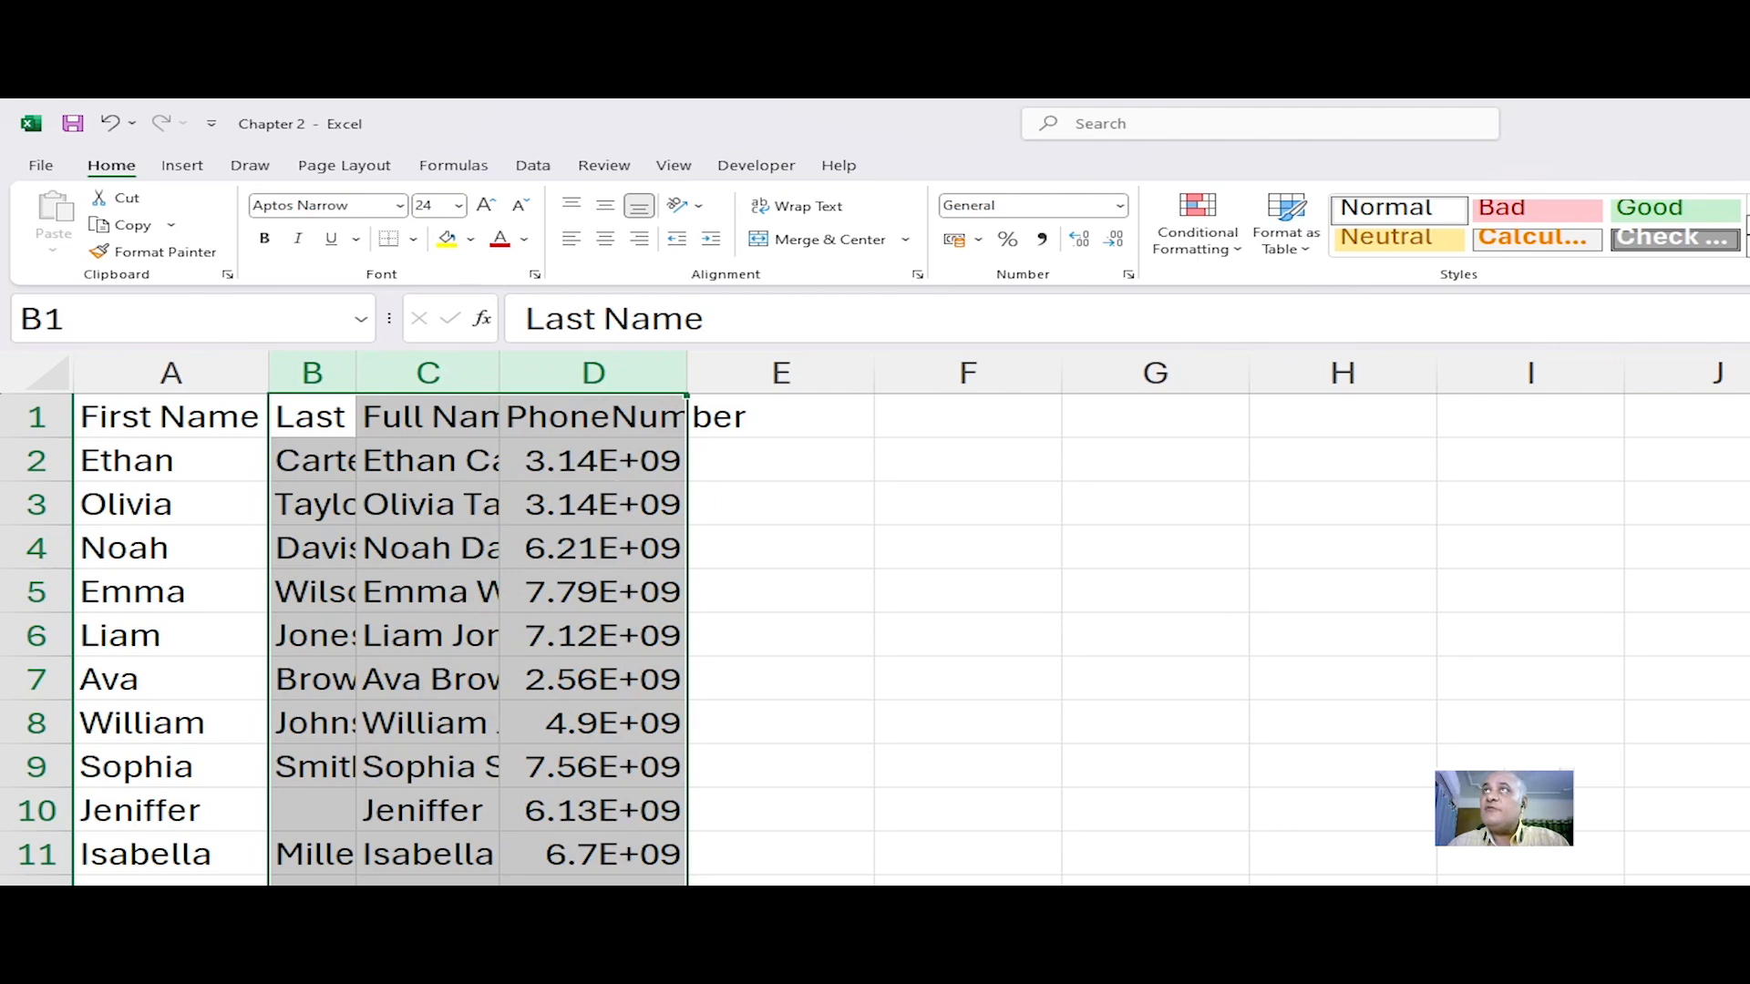
pyautogui.hotkey('alt', 'h')
pyautogui.press('o')
pyautogui.press('i')
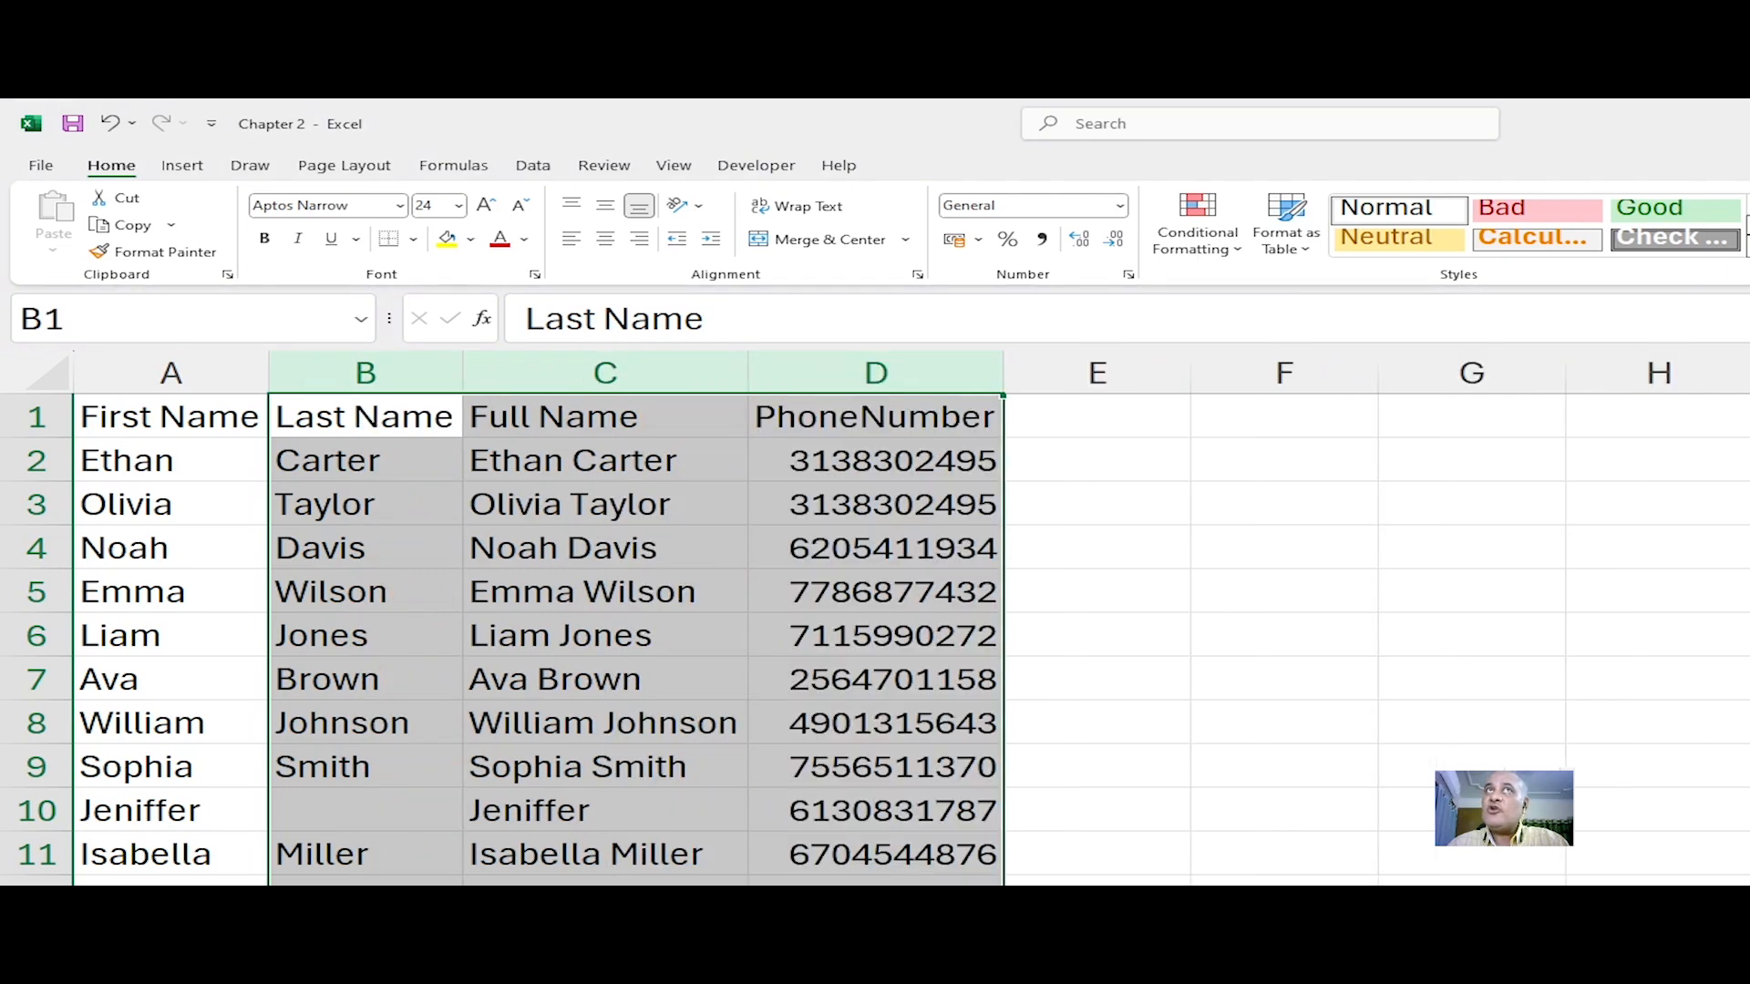
# Step: Undo the last two column width AutoFit changes
pyautogui.click(834, 583)
pyautogui.click(1348, 667)
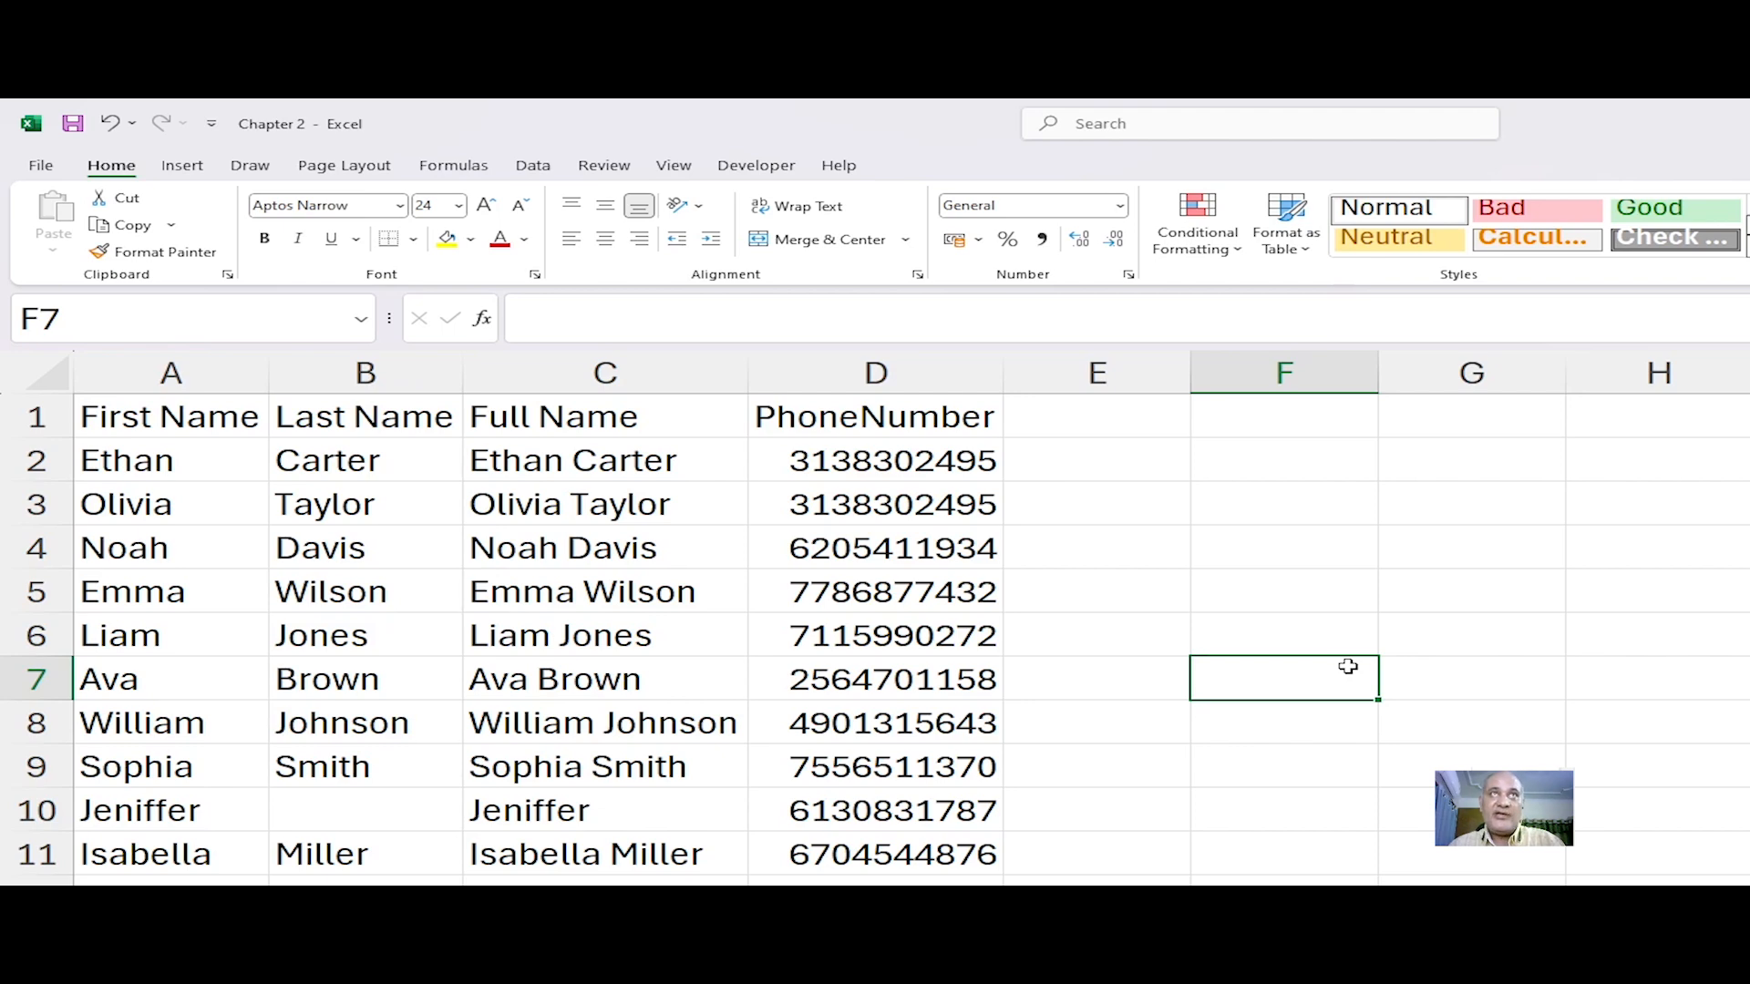
pyautogui.hotkey('ctrl', 'z')
pyautogui.hotkey('ctrl', 'z')
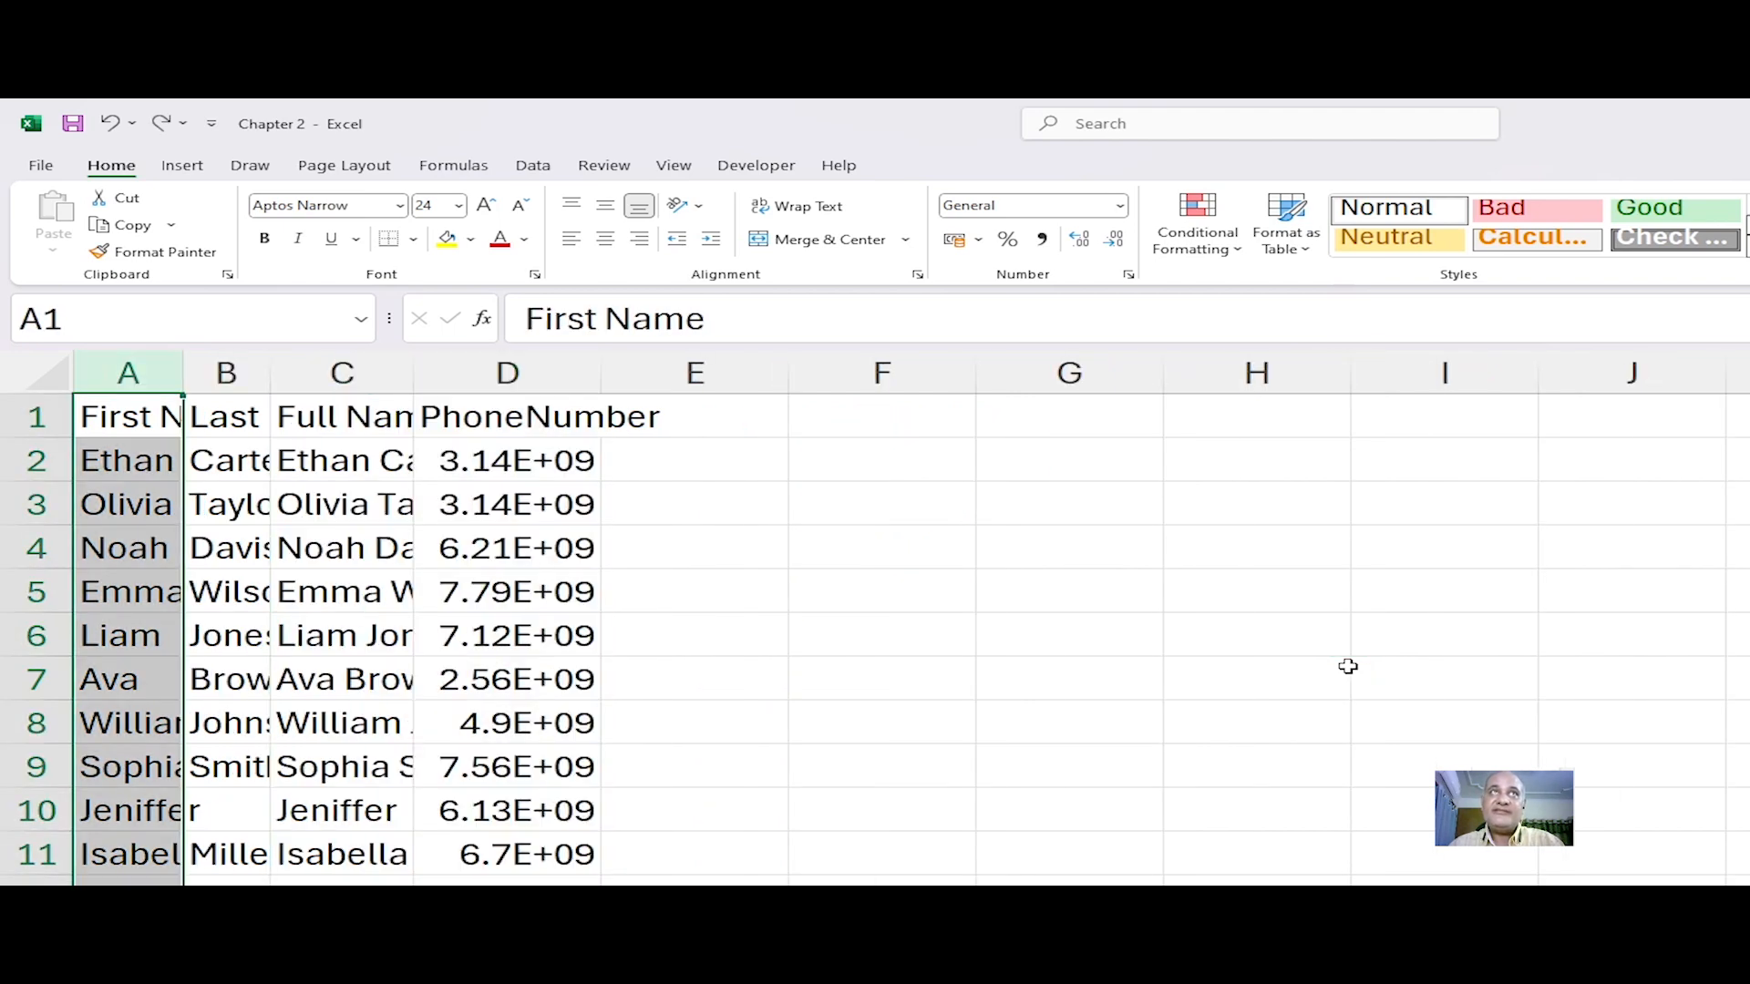
# Step: Select column A and AutoFit its width from its column header boundary, then check the entries
pyautogui.click(136, 415)
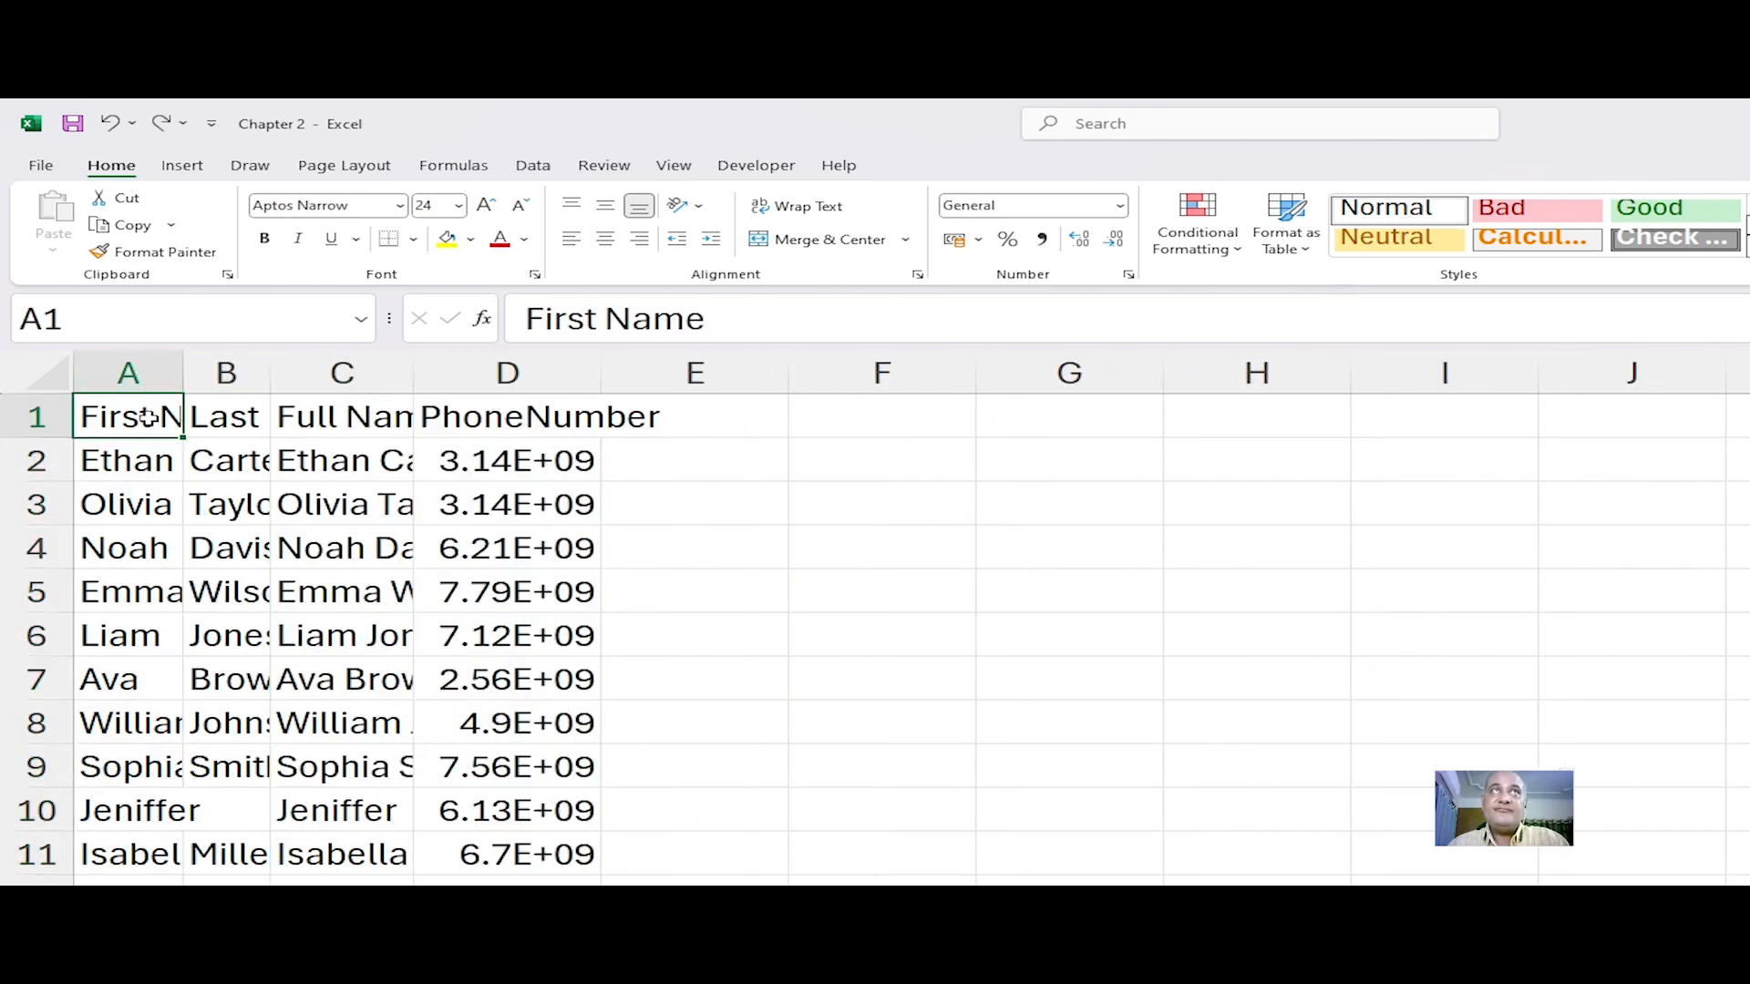
pyautogui.click(114, 362)
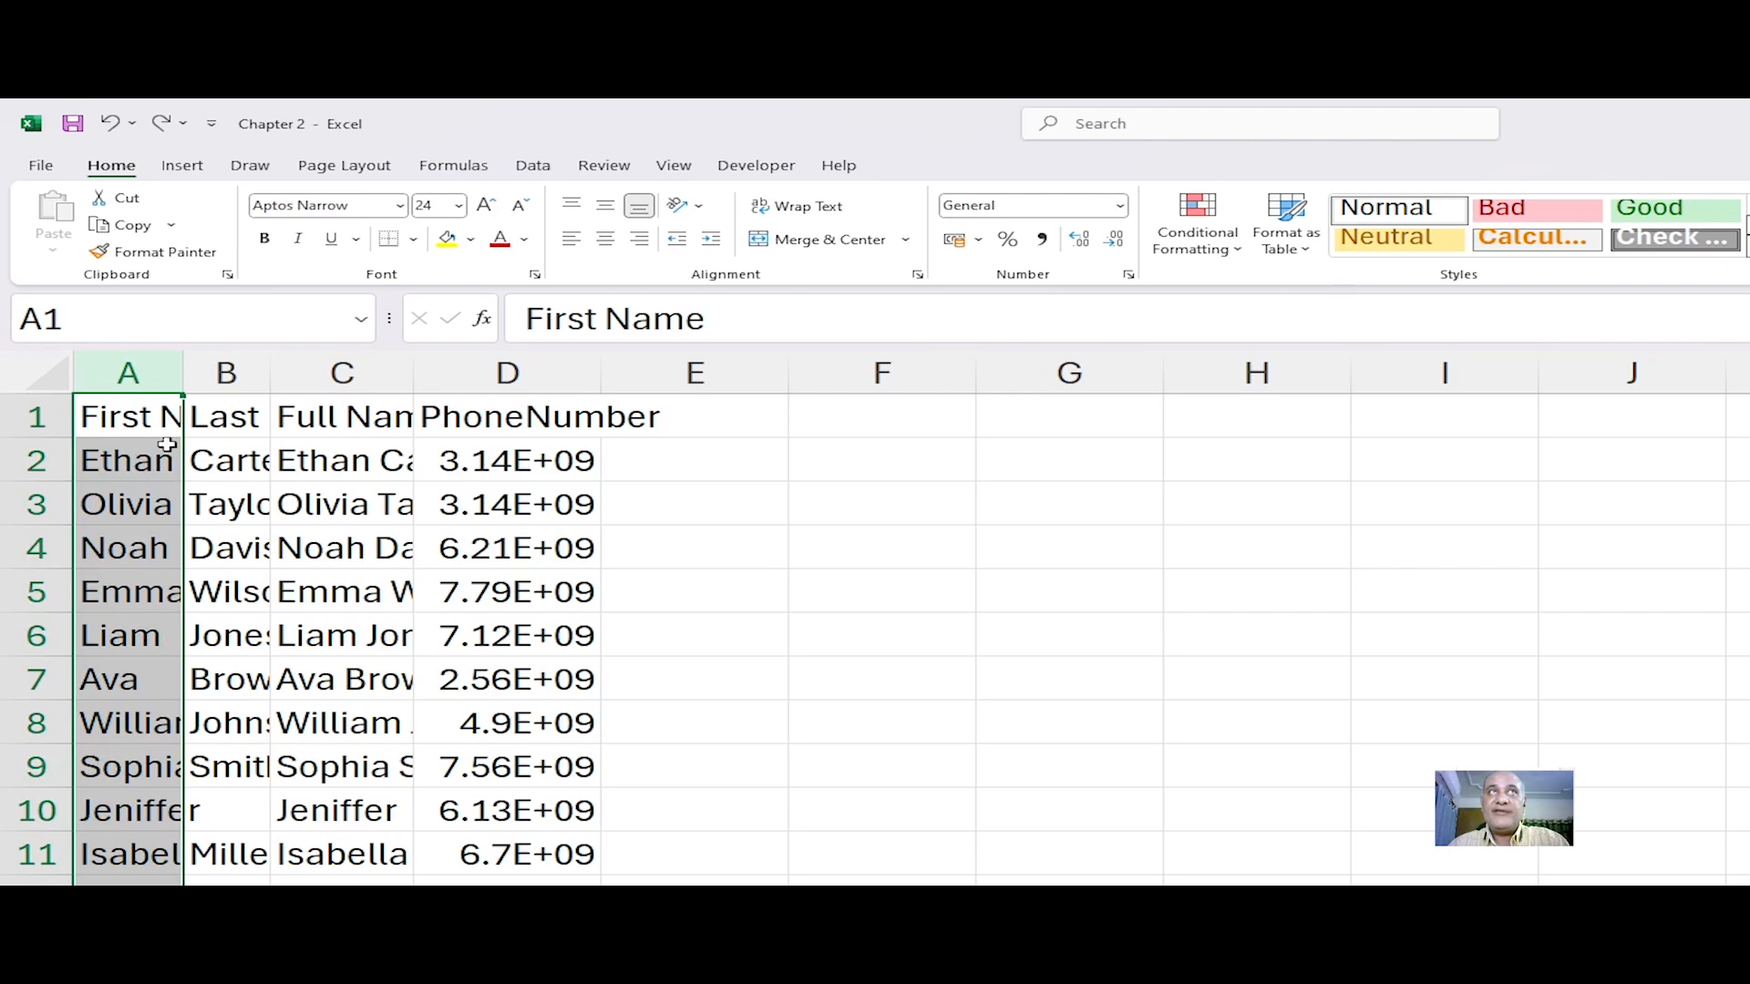
pyautogui.doubleClick(184, 369)
pyautogui.click(194, 542)
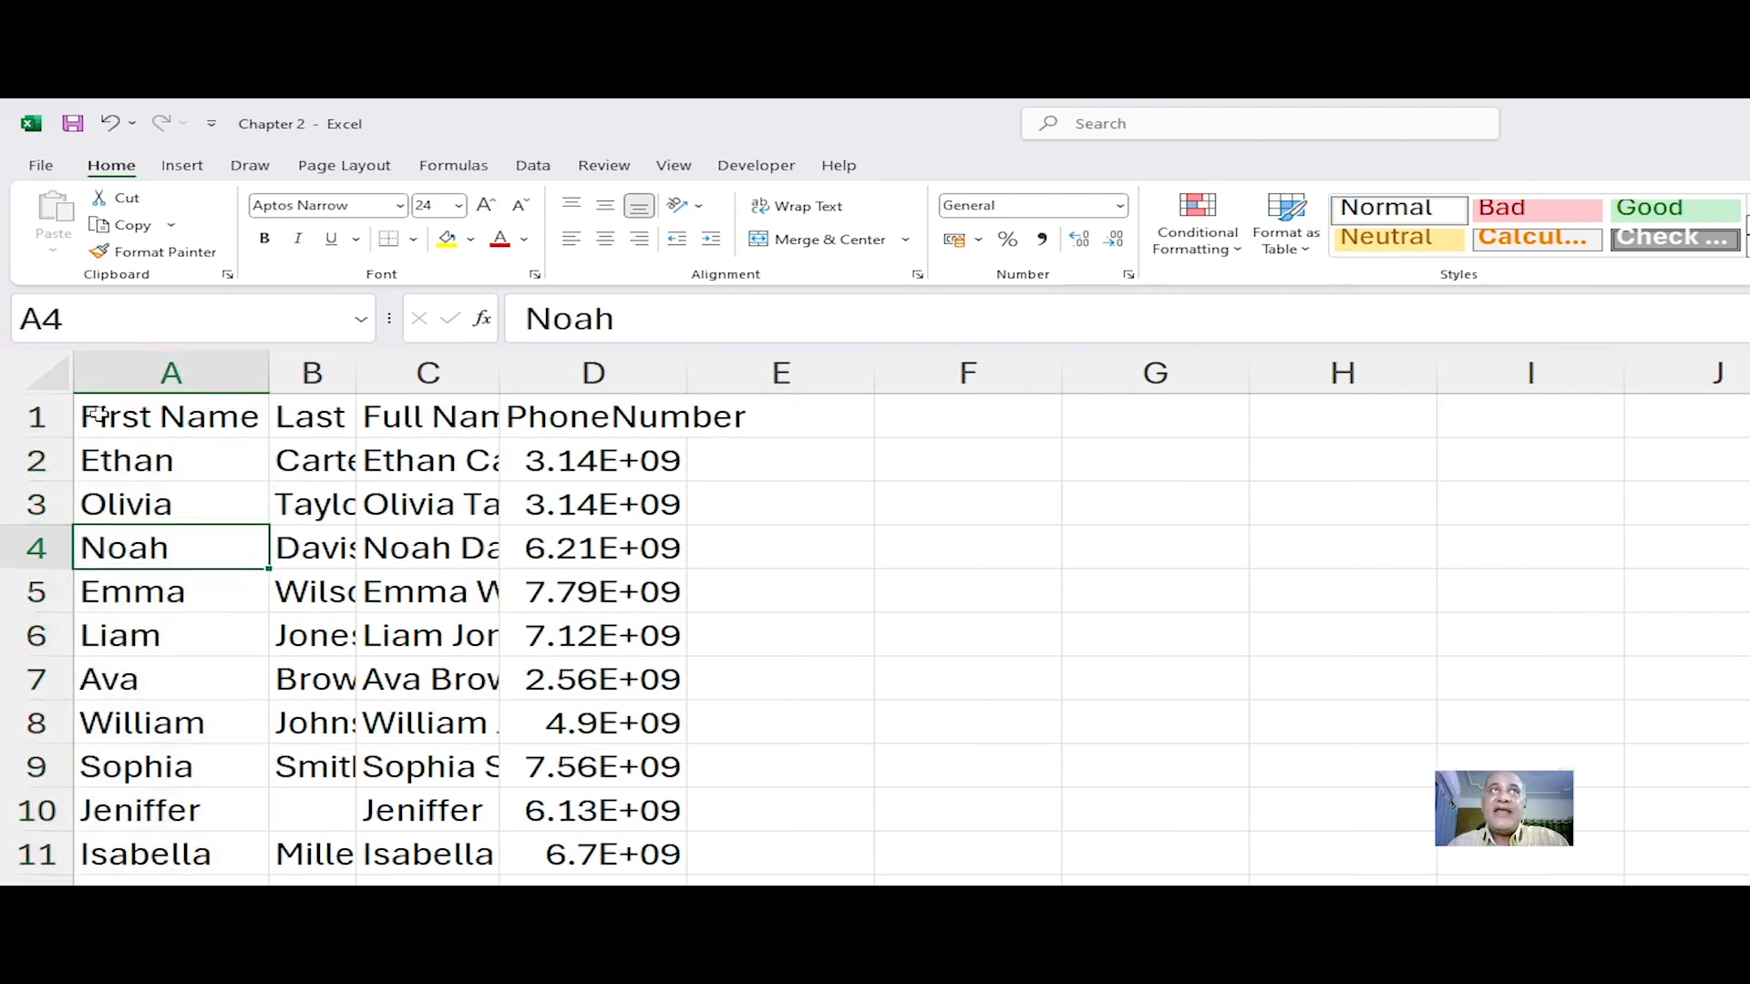
pyautogui.click(101, 417)
pyautogui.click(176, 674)
pyautogui.click(216, 816)
pyautogui.click(202, 866)
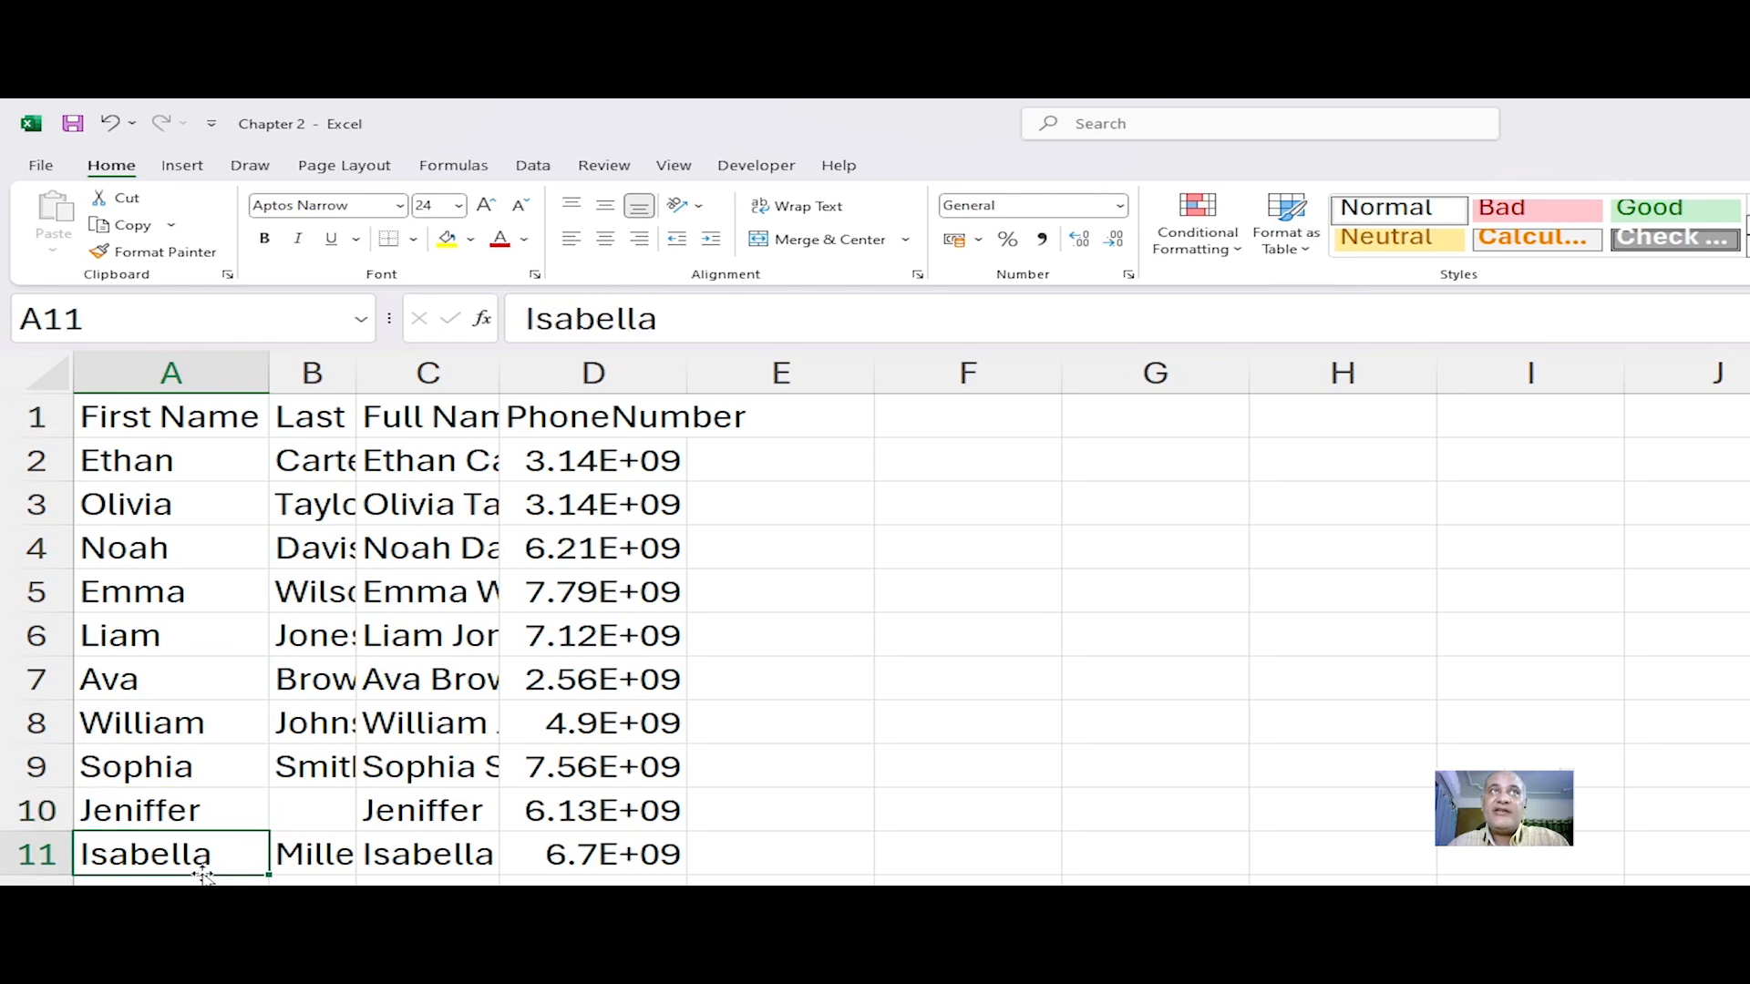
# Step: AutoFit the width of column B to its entries
pyautogui.doubleClick(357, 371)
pyautogui.click(344, 597)
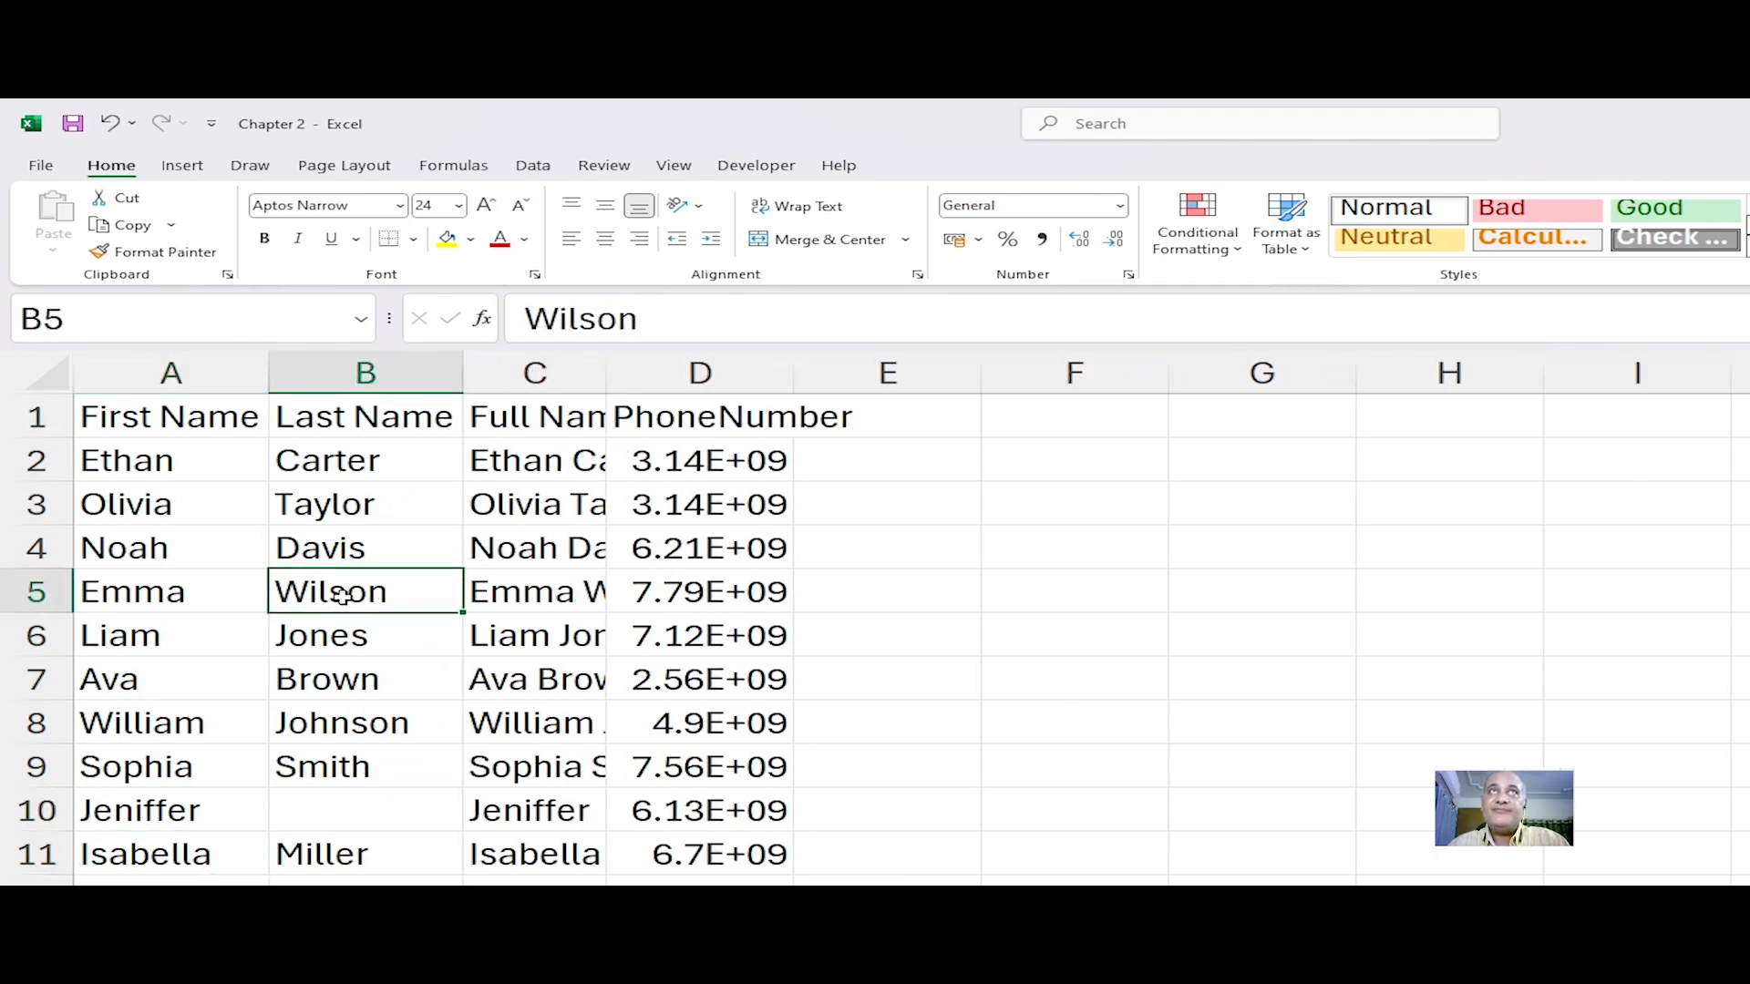
# Step: Select columns C and D and AutoFit their widths so the full names and phone numbers show
pyautogui.moveTo(578, 371); pyautogui.dragTo(667, 367)
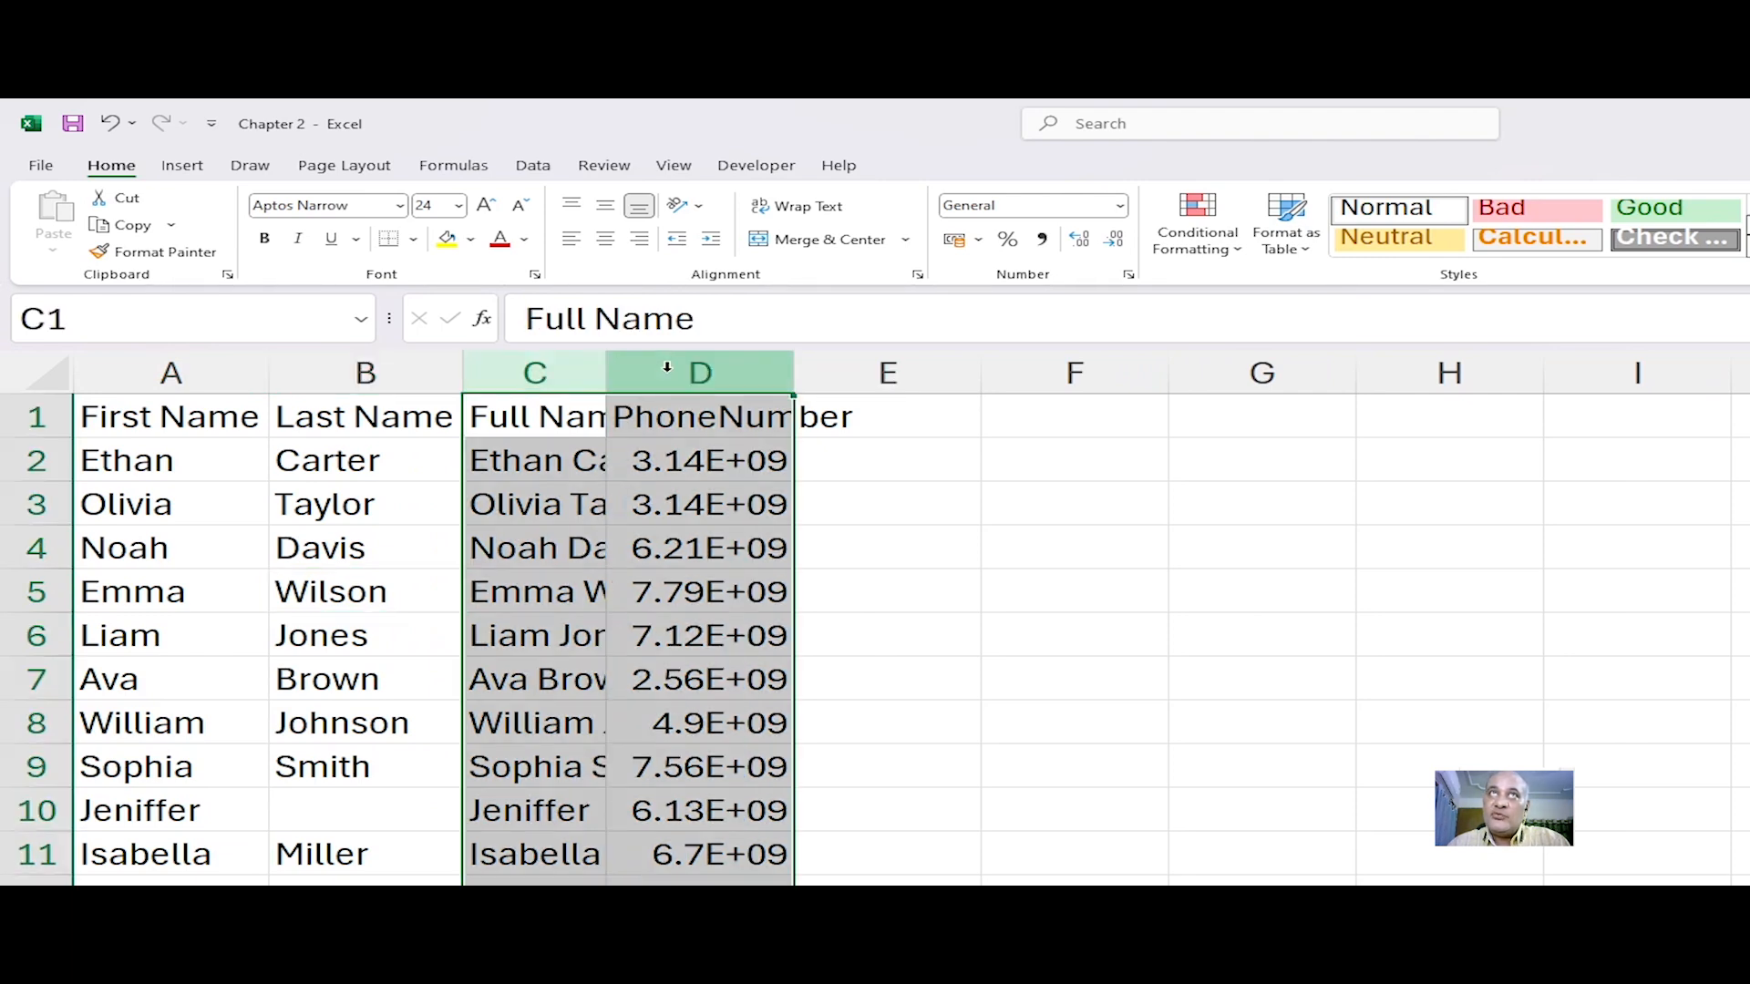
pyautogui.doubleClick(610, 367)
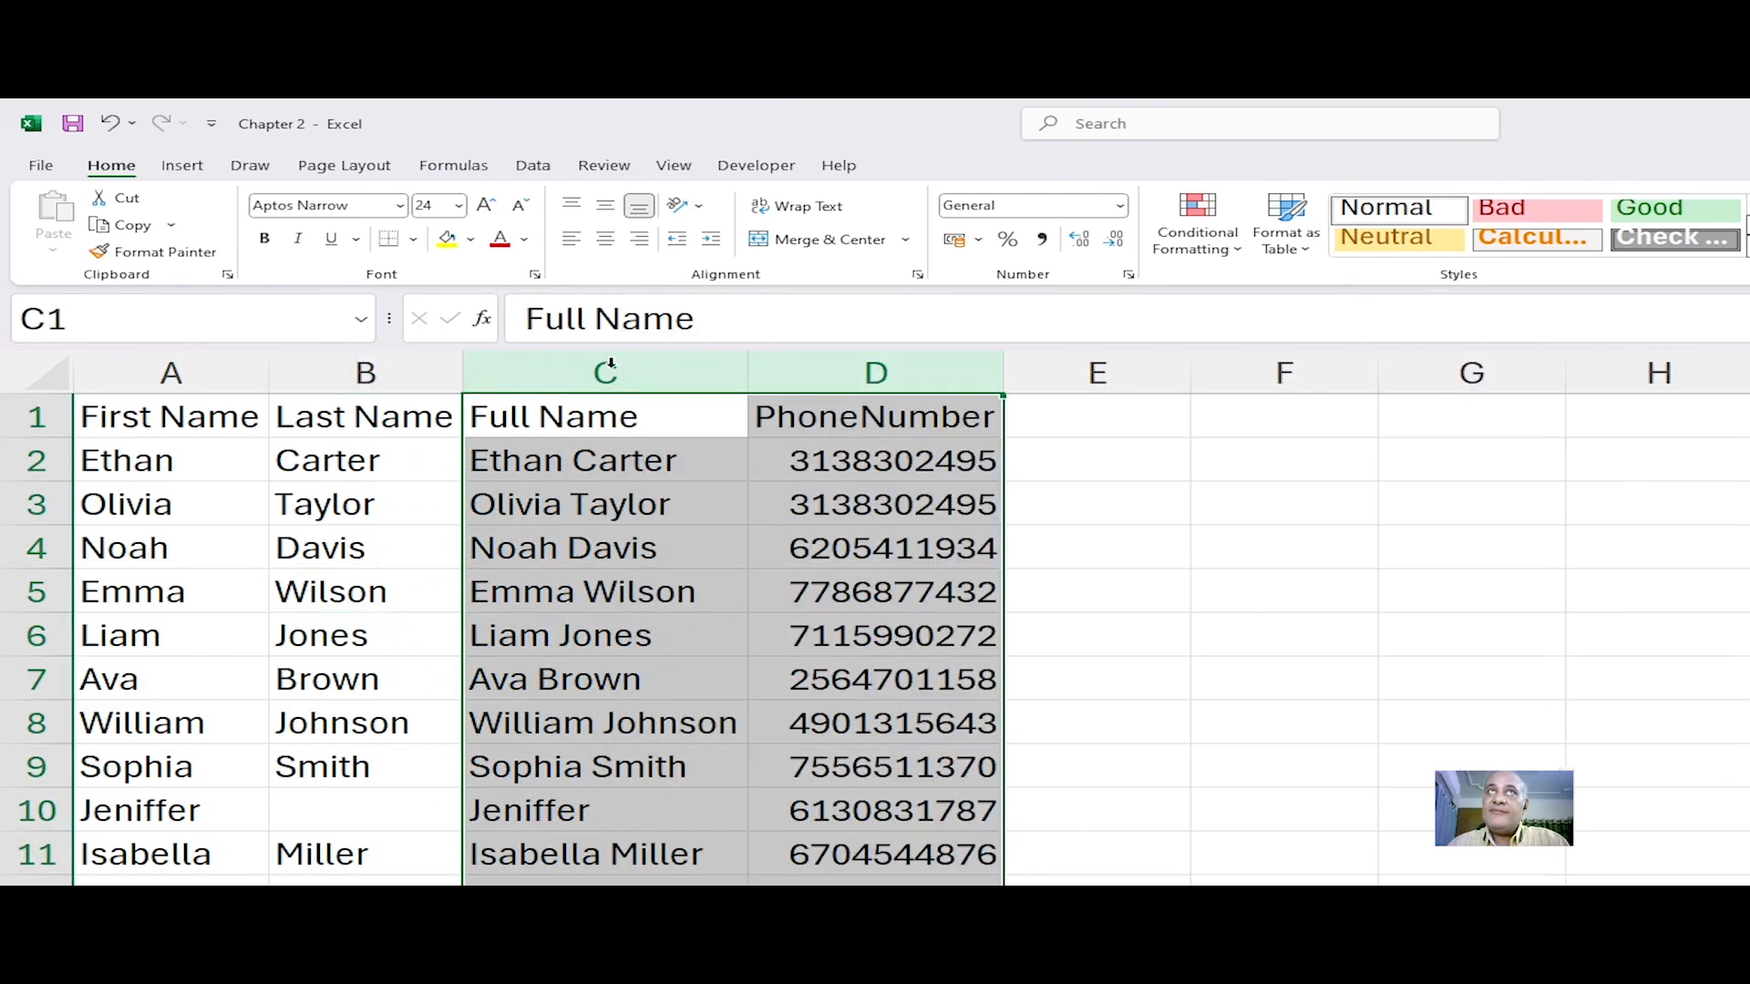
pyautogui.click(1015, 592)
pyautogui.click(685, 594)
pyautogui.click(881, 715)
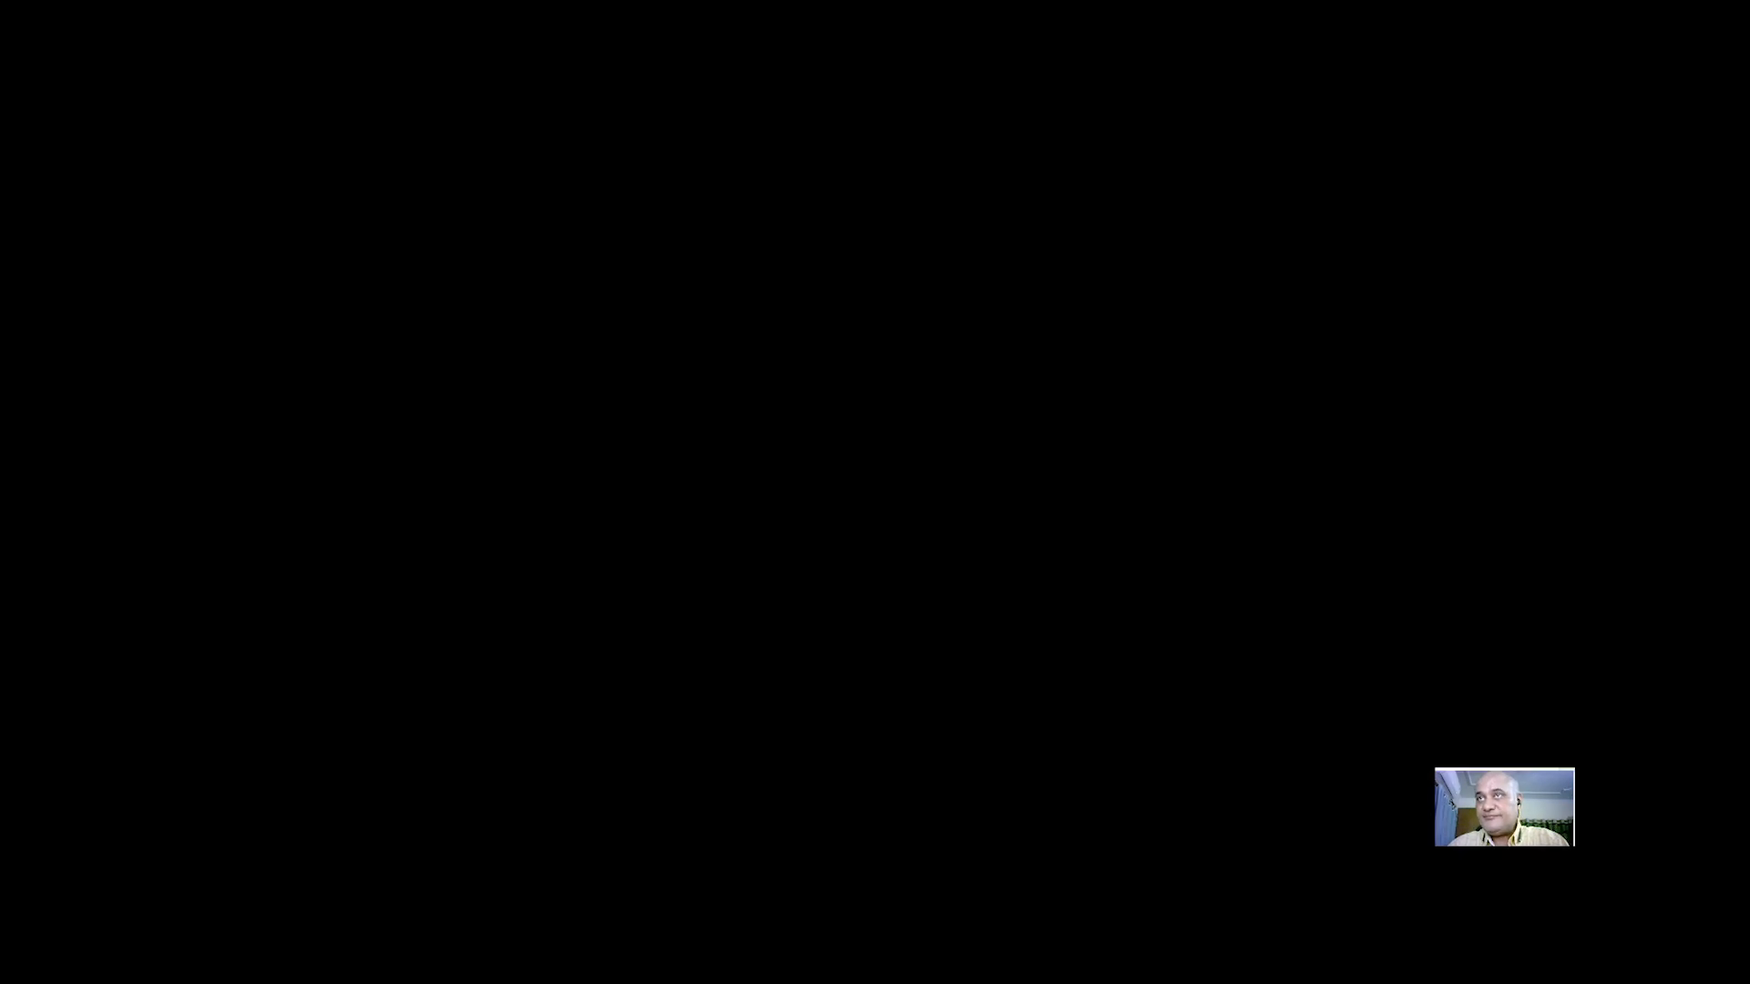
# Step: Drag a row boundary to shrink the heights of rows 3 to 5
pyautogui.click(568, 635)
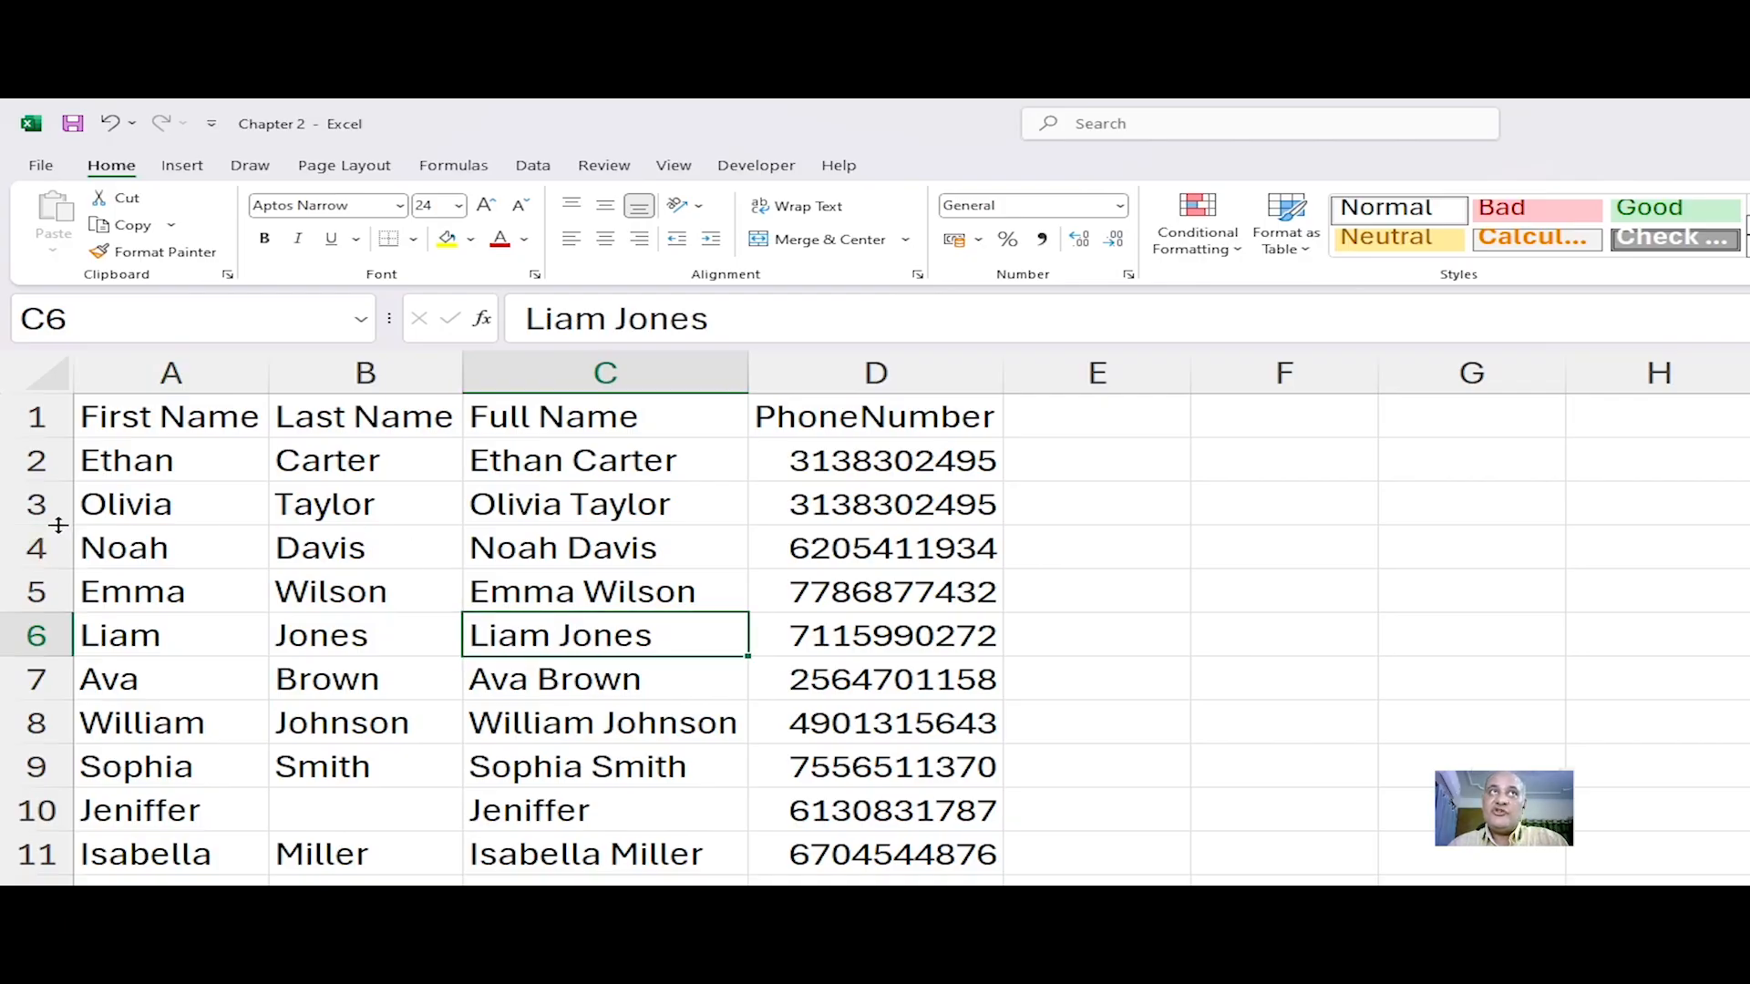
pyautogui.moveTo(64, 504); pyautogui.dragTo(60, 544)
pyautogui.click(401, 601)
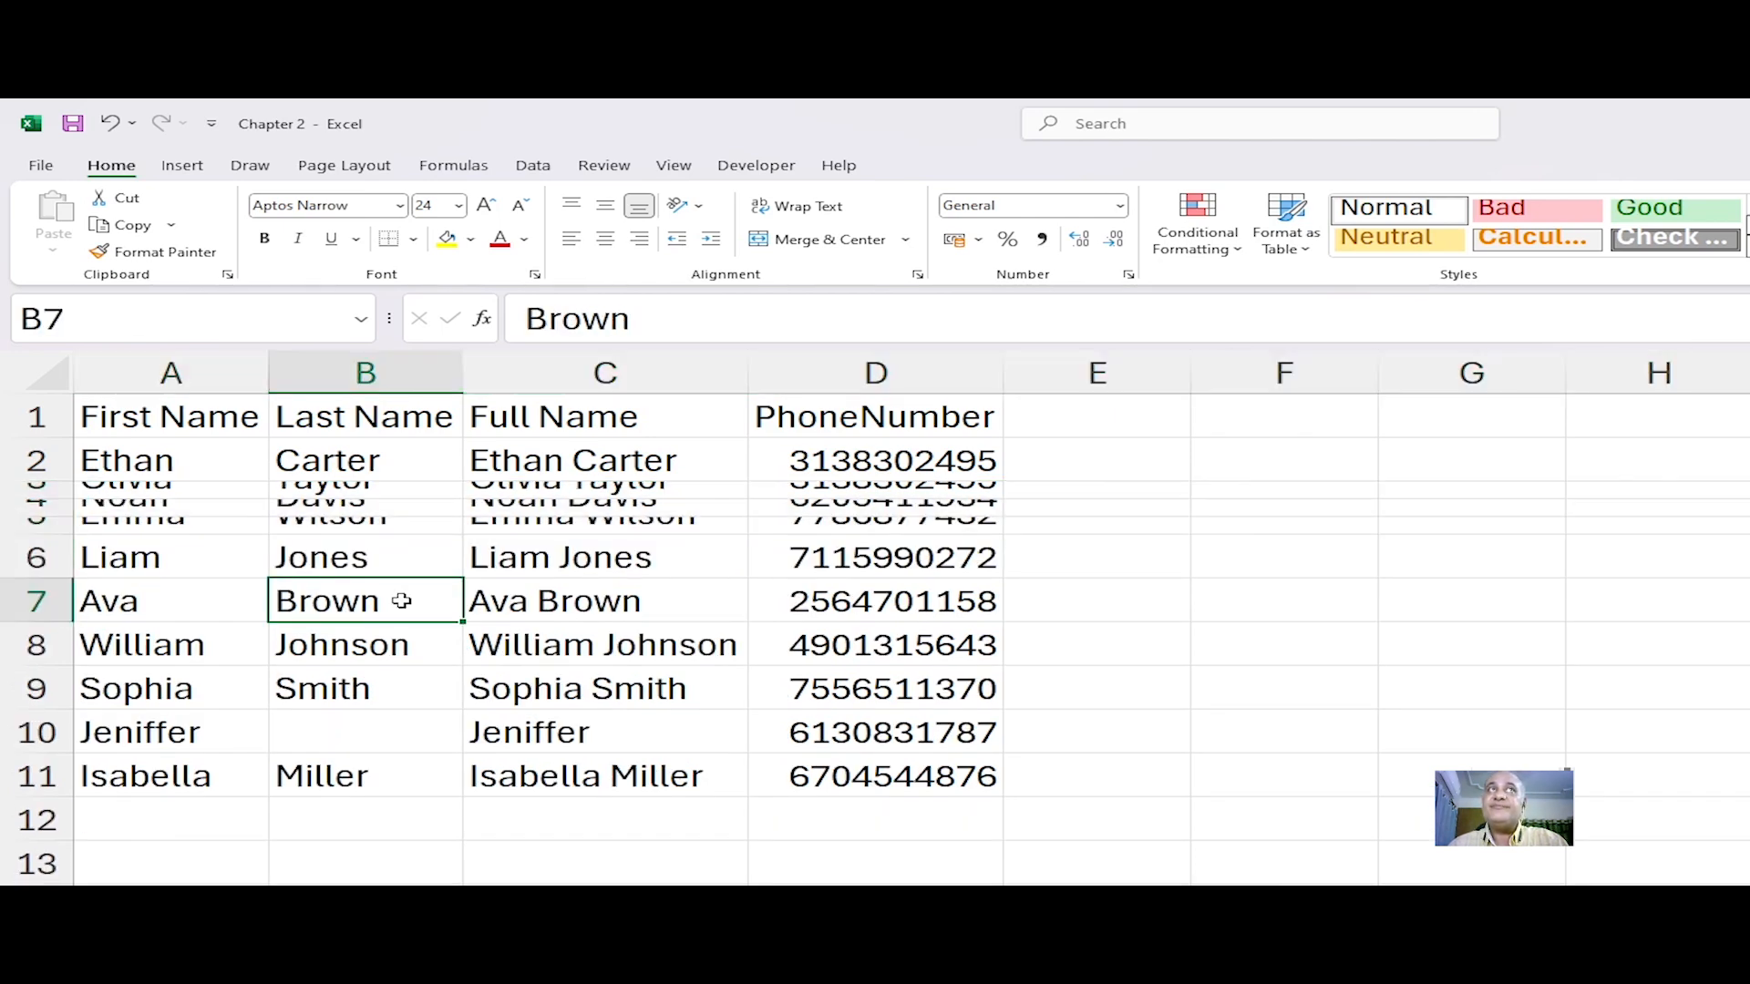
# Step: Select rows 2 through 6 and AutoFit their row heights
pyautogui.moveTo(31, 458); pyautogui.dragTo(38, 546)
pyautogui.doubleClick(51, 502)
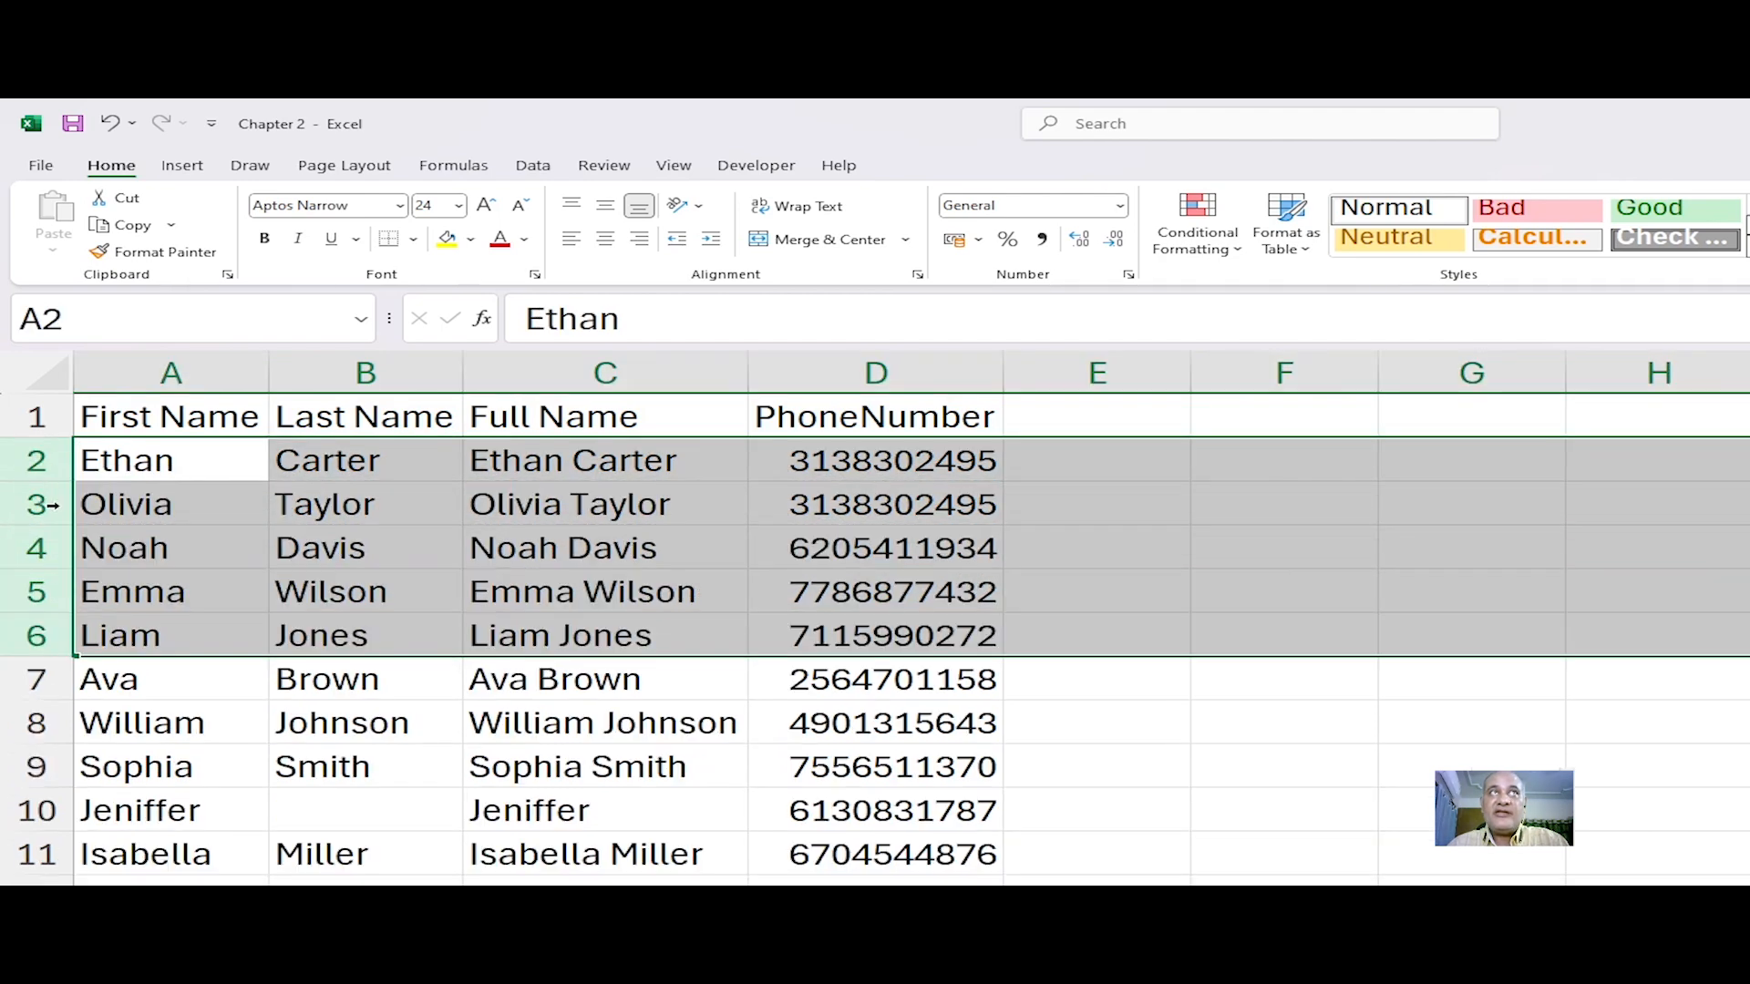
pyautogui.click(309, 589)
pyautogui.click(361, 795)
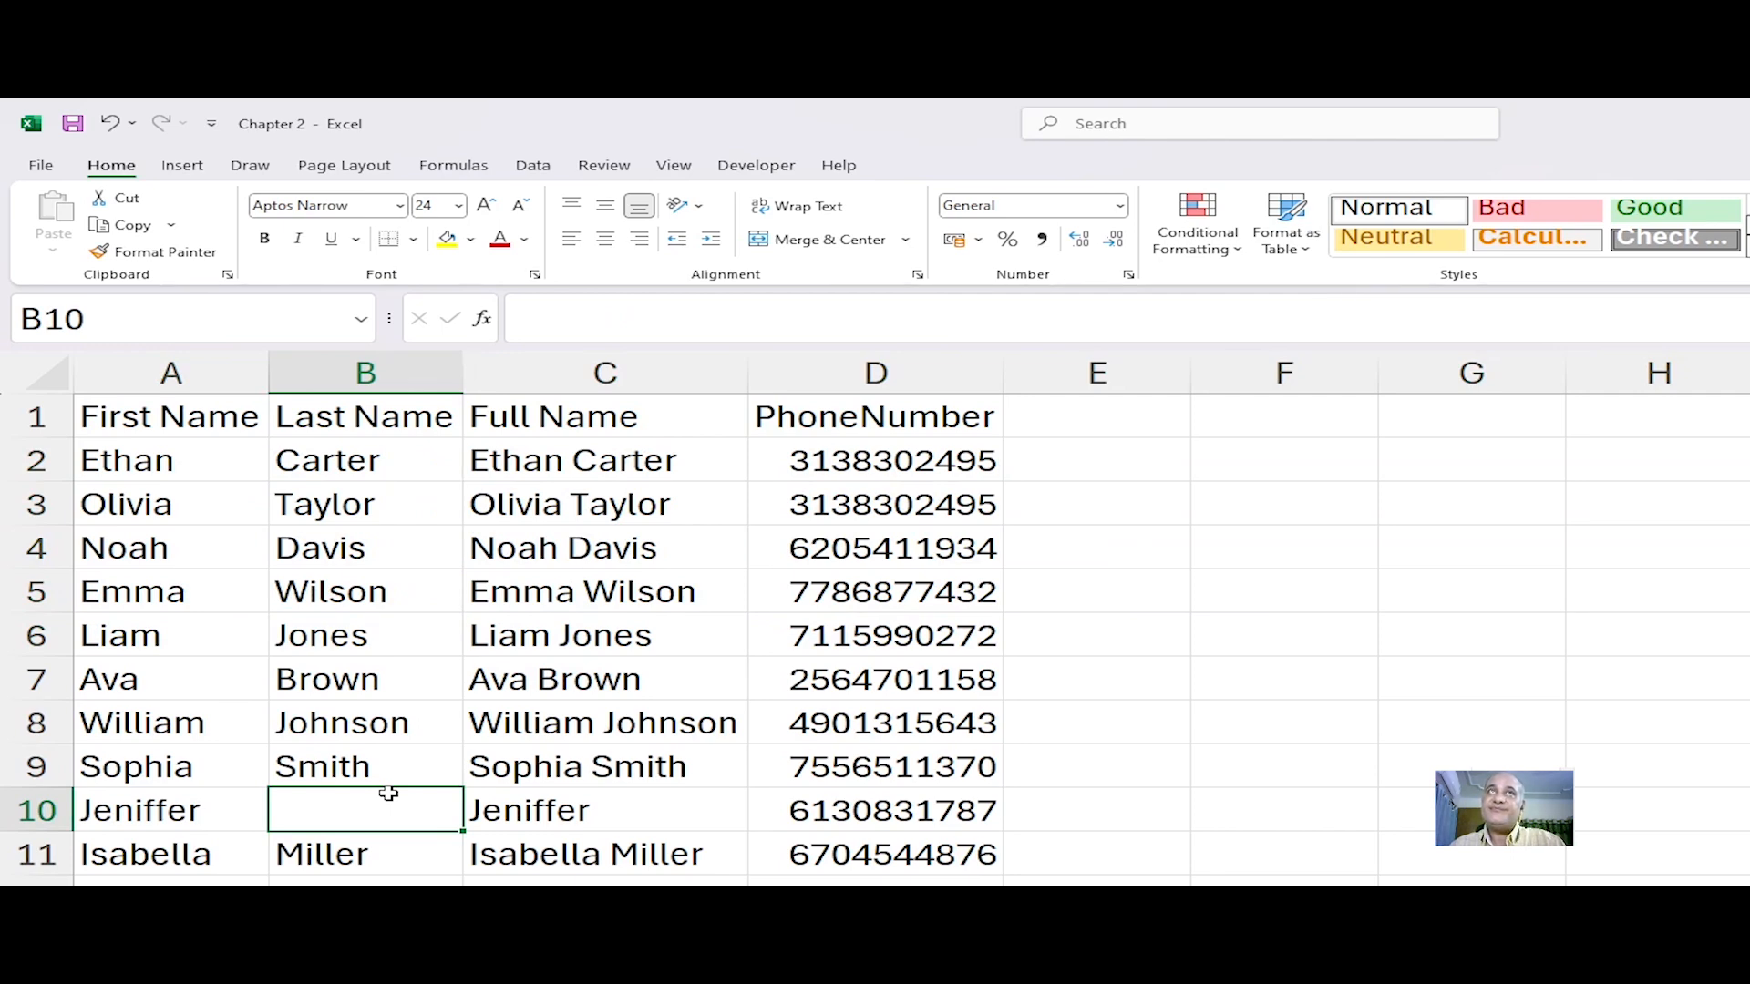
# Step: Return to cell A1 and review the header cells and data entries of the table
pyautogui.hotkey('ctrl', 'Home')
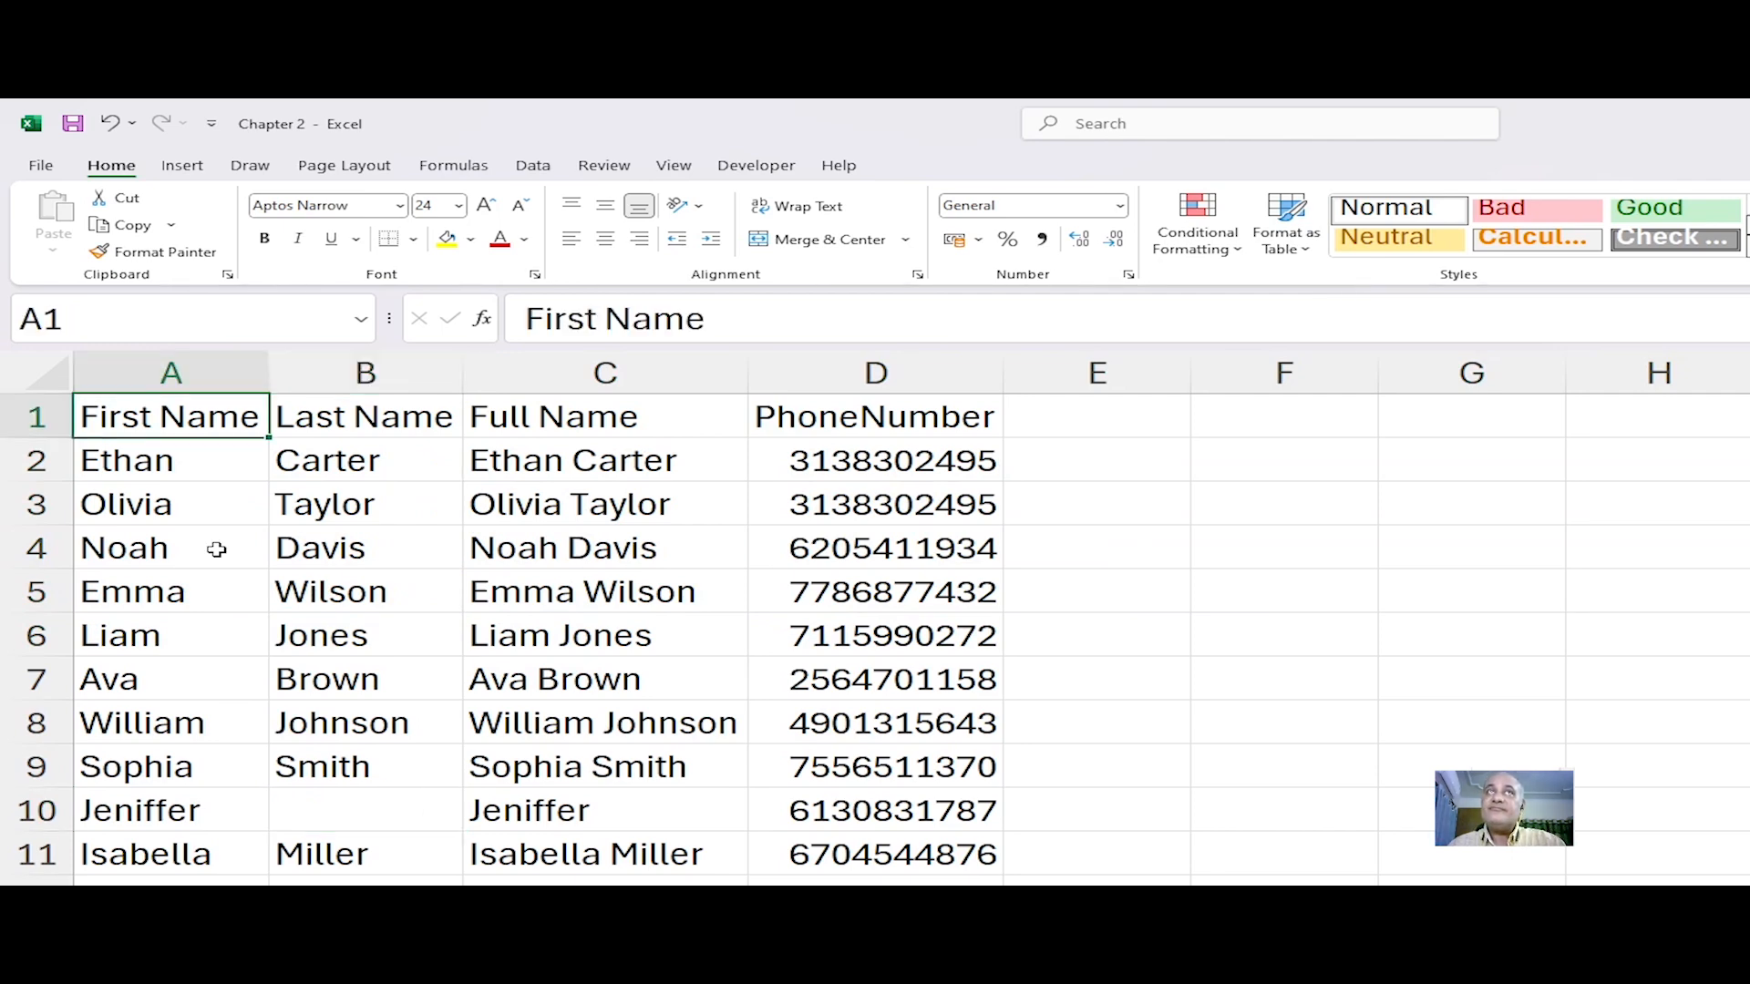
pyautogui.click(188, 500)
pyautogui.click(171, 419)
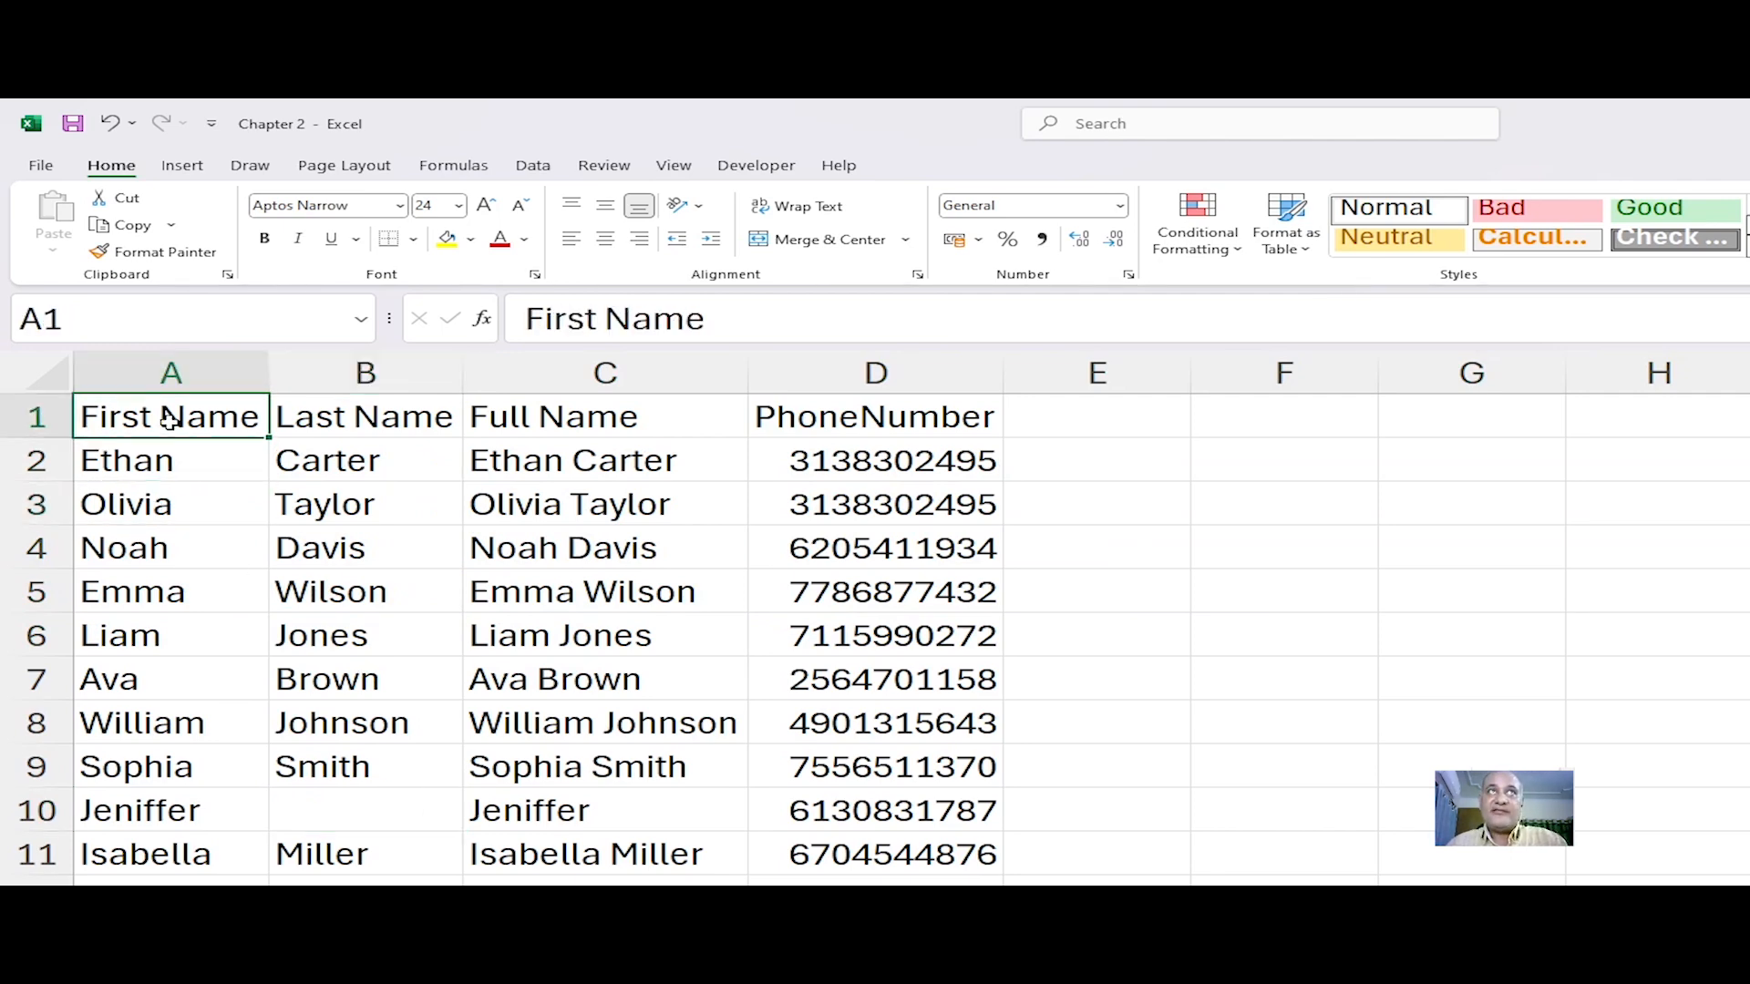
pyautogui.click(455, 405)
pyautogui.click(690, 412)
pyautogui.click(888, 419)
pyautogui.click(893, 592)
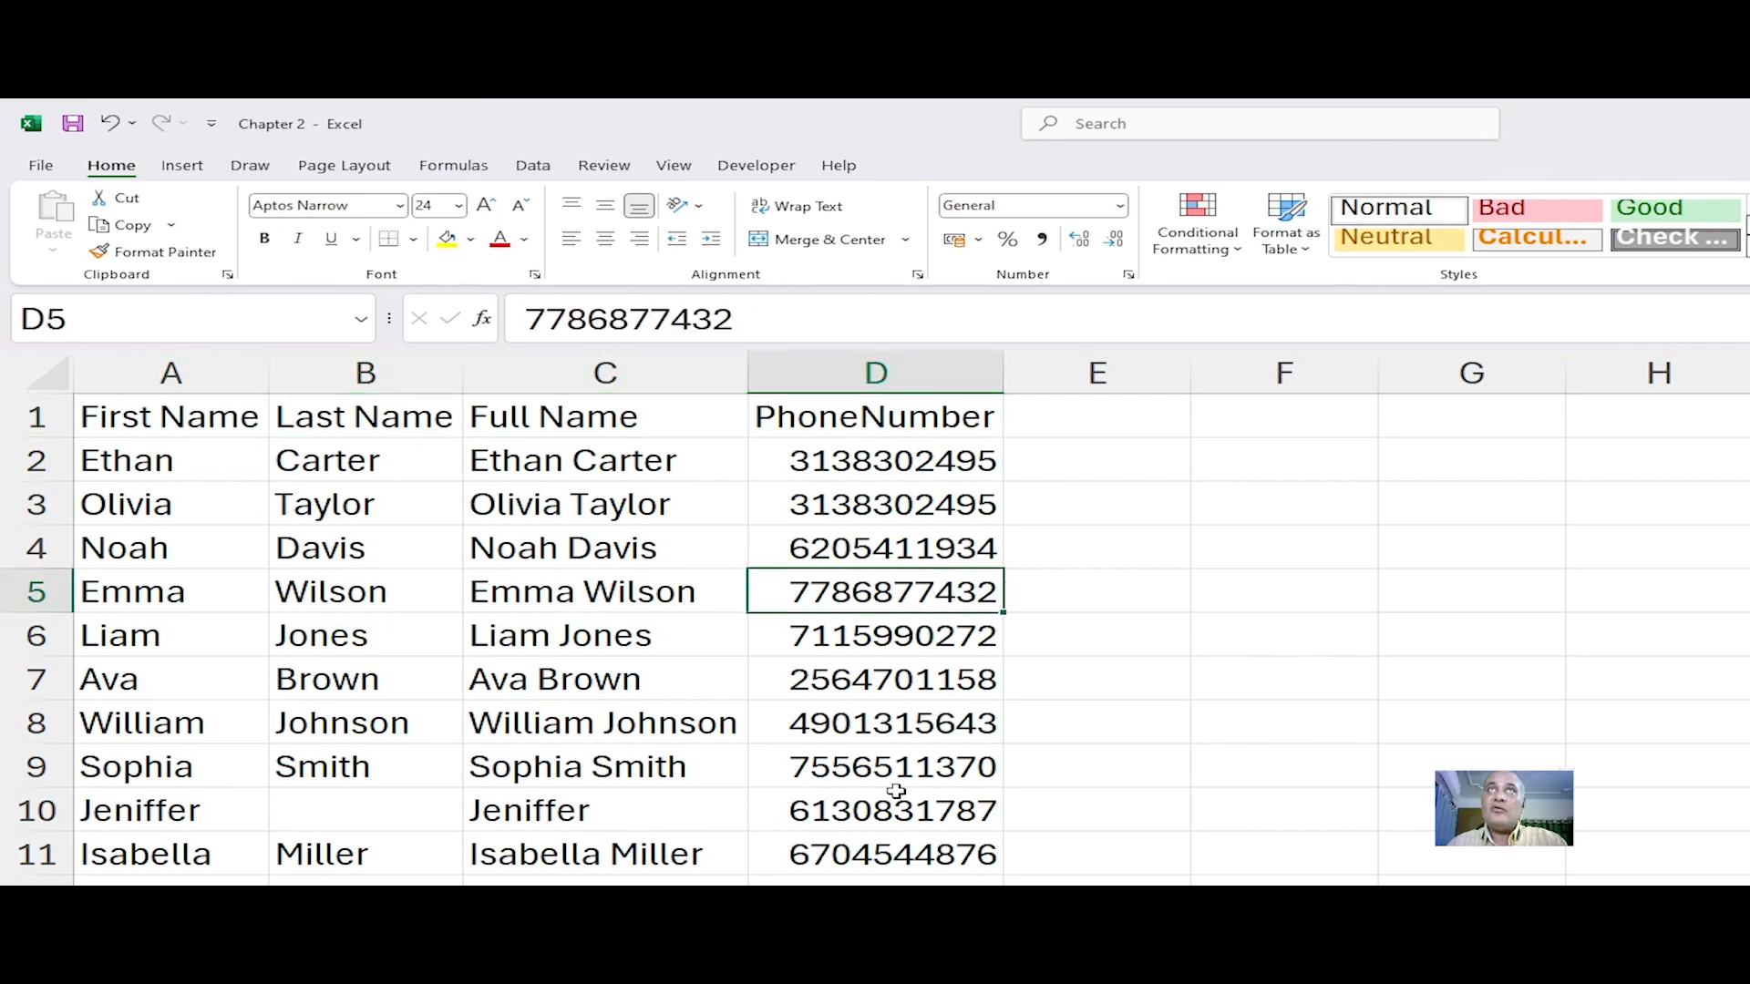
pyautogui.click(153, 423)
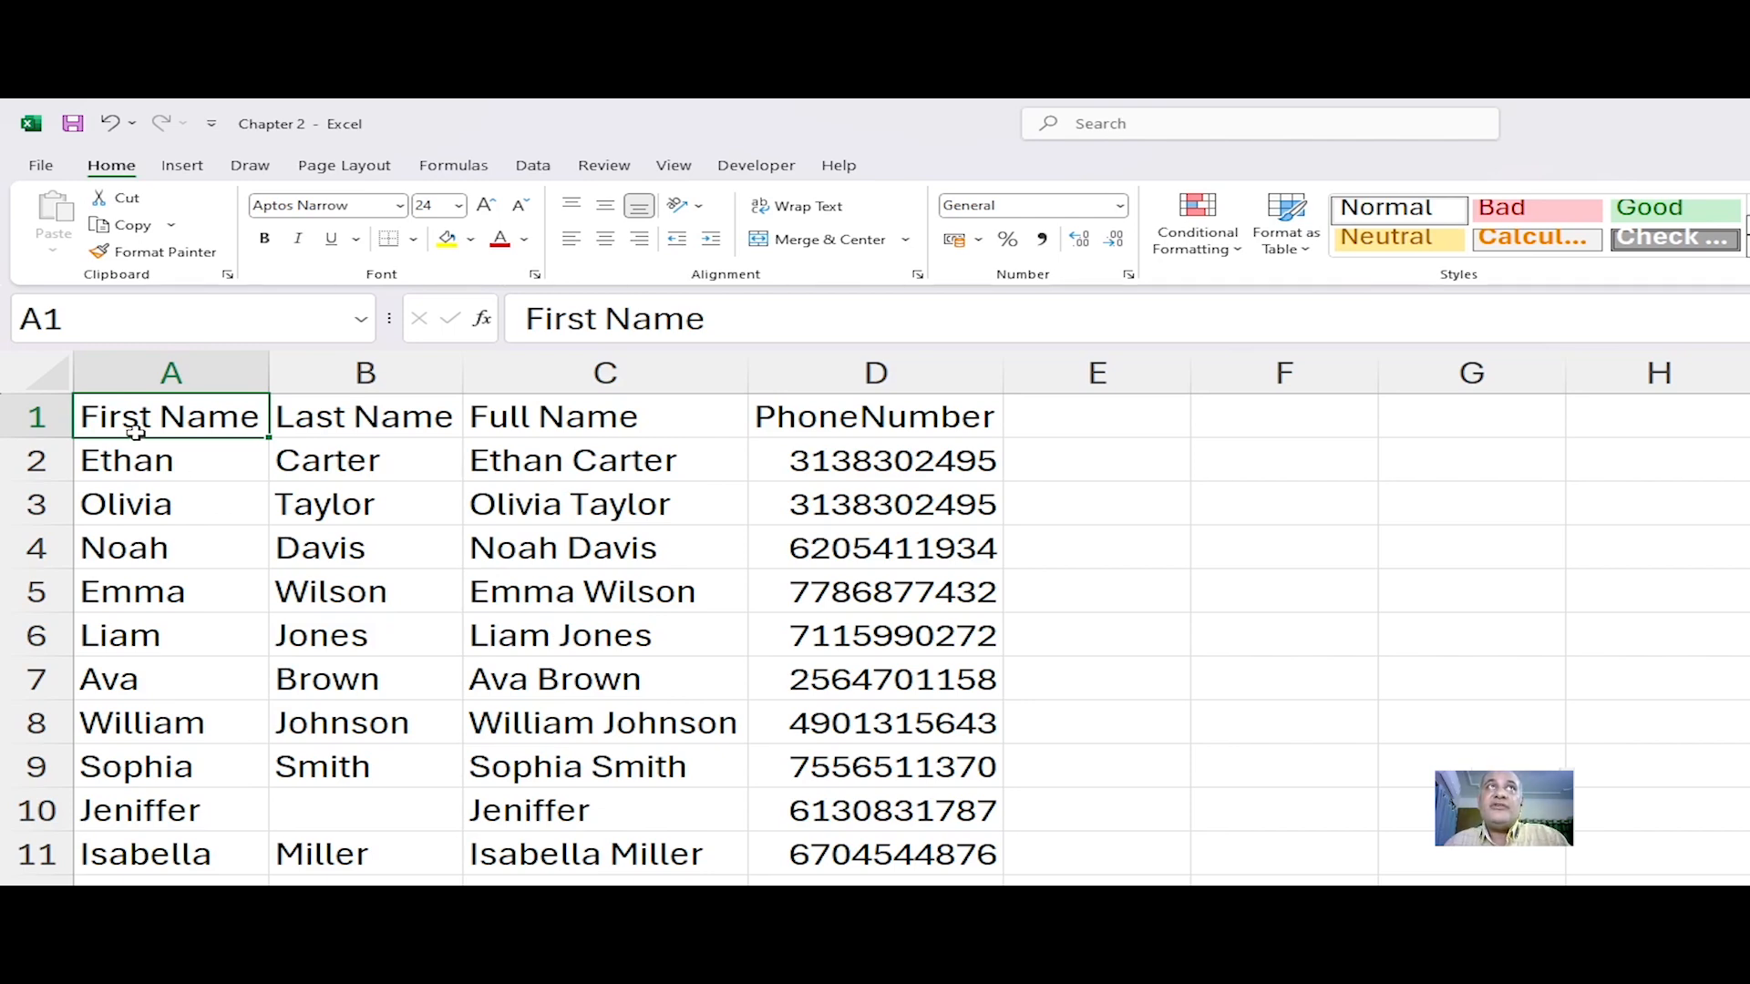
# Step: Practice selecting the header row and the first- and last-name data ranges
pyautogui.moveTo(139, 418); pyautogui.dragTo(799, 425)
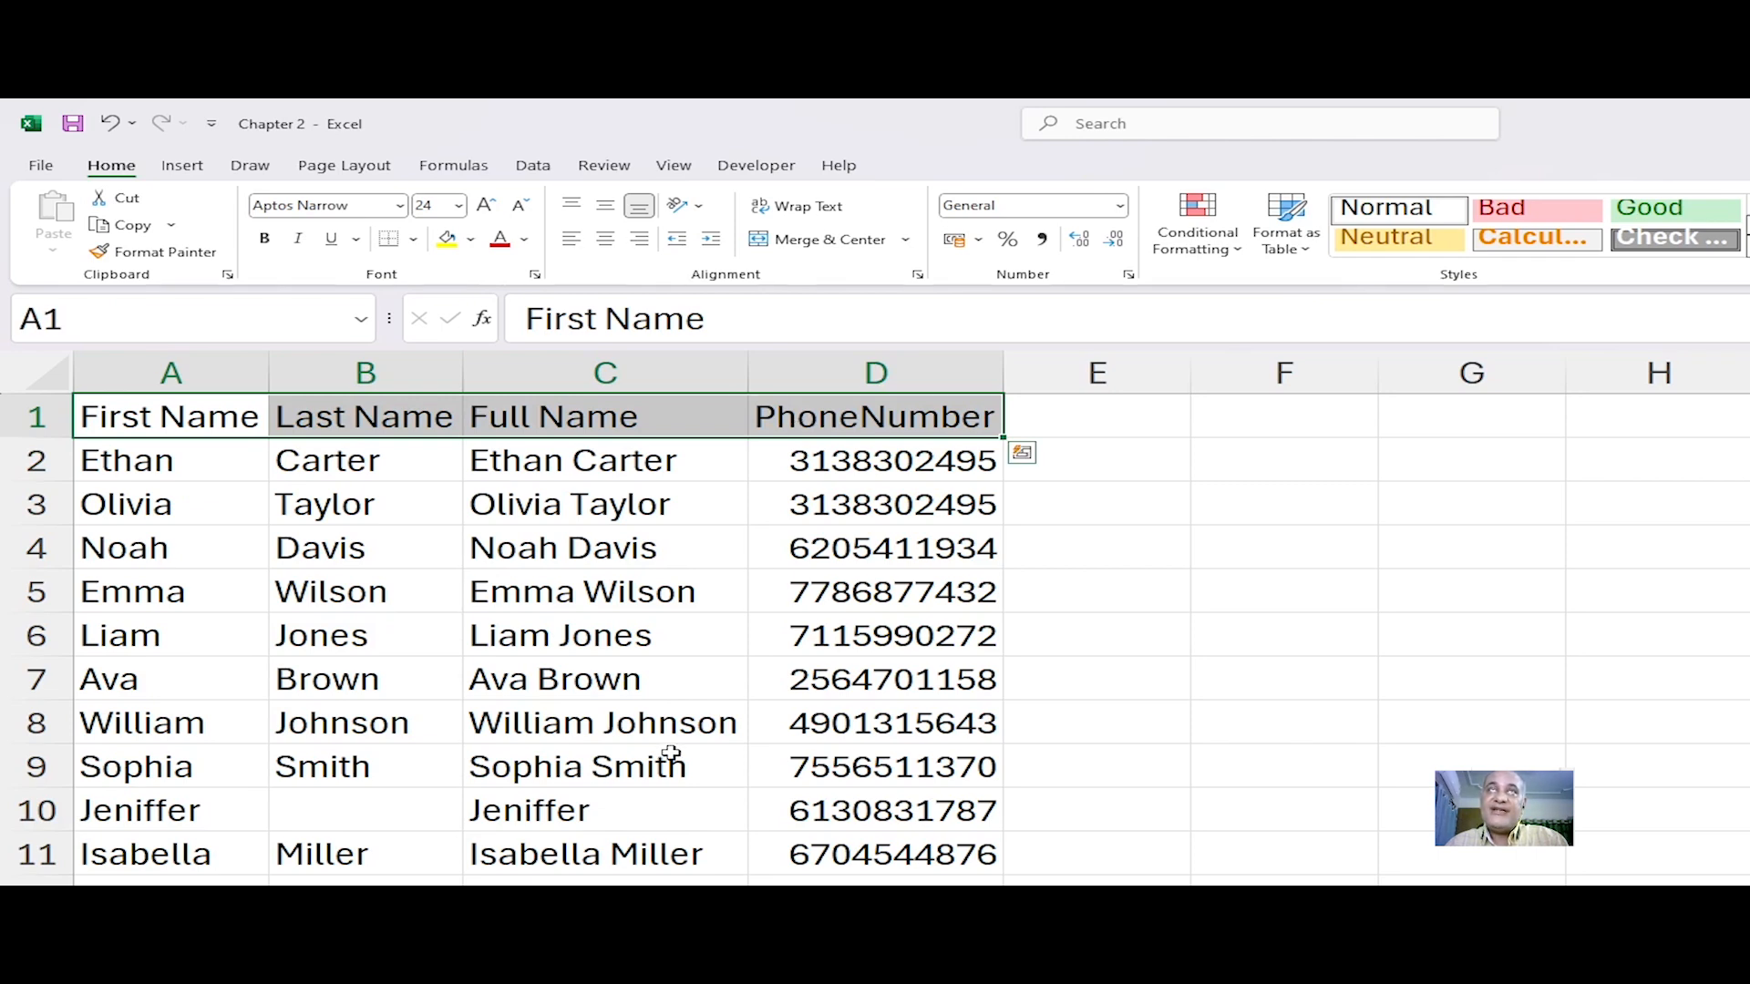
pyautogui.click(287, 599)
pyautogui.click(184, 457)
pyautogui.click(170, 415)
pyautogui.click(146, 547)
pyautogui.click(145, 427)
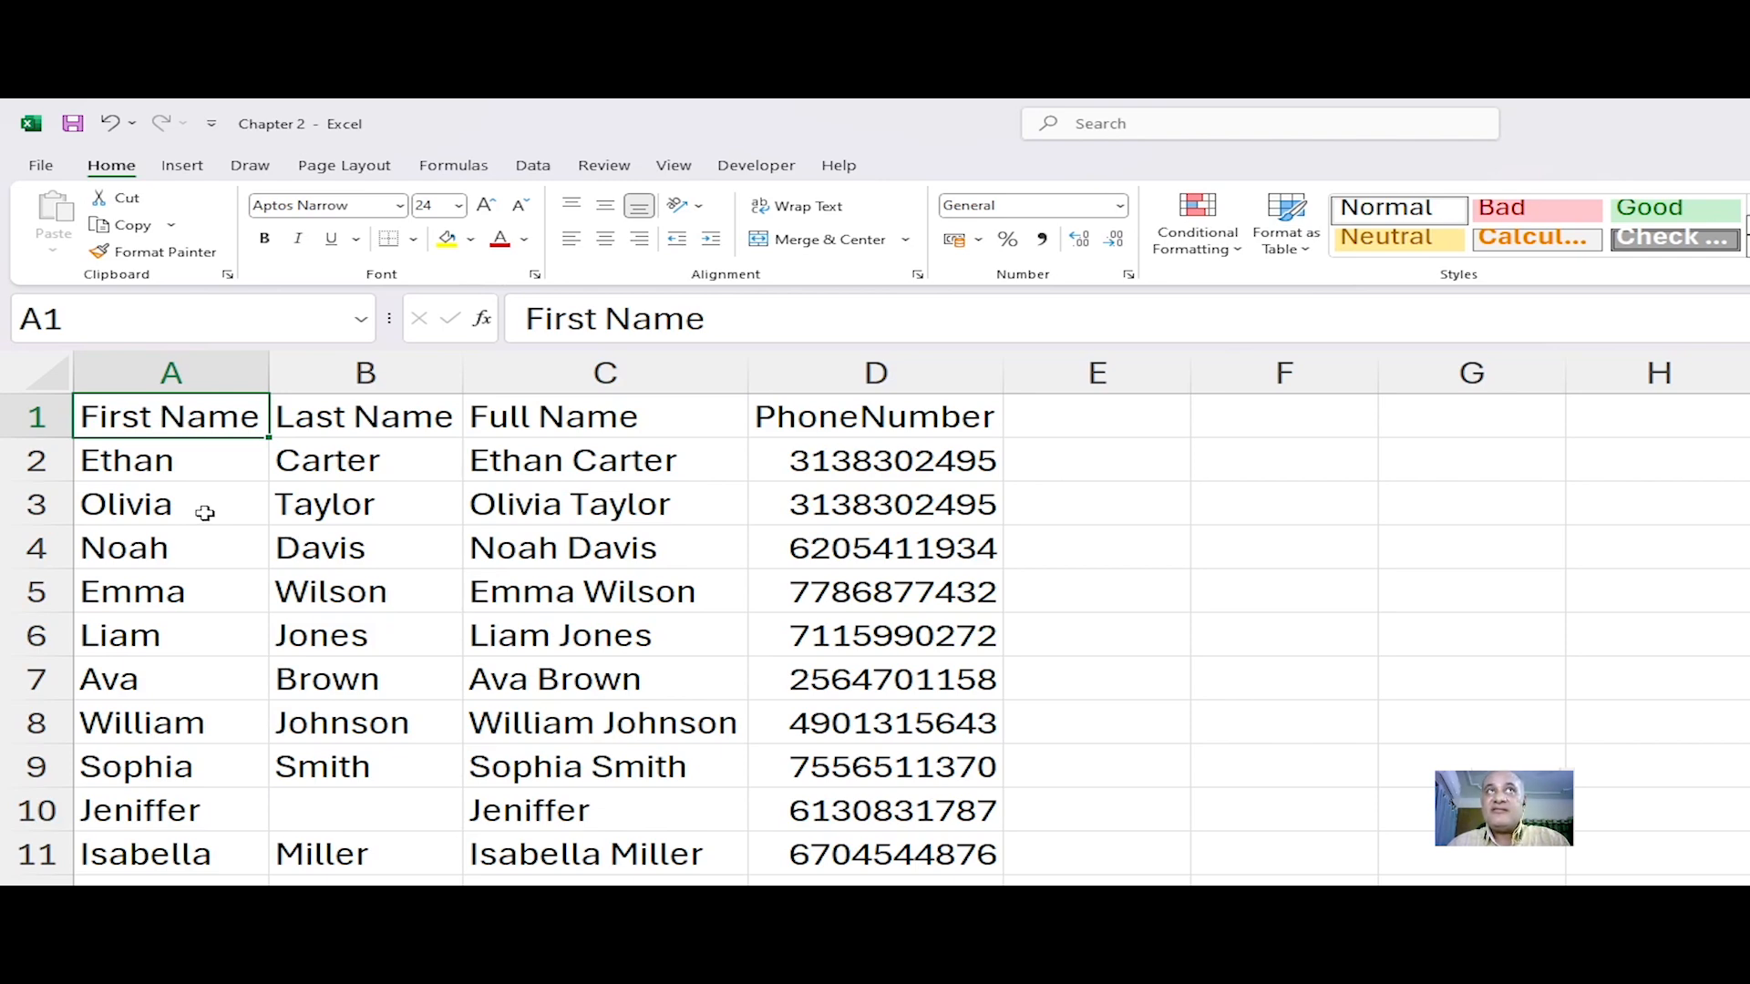
pyautogui.moveTo(171, 475); pyautogui.dragTo(152, 843)
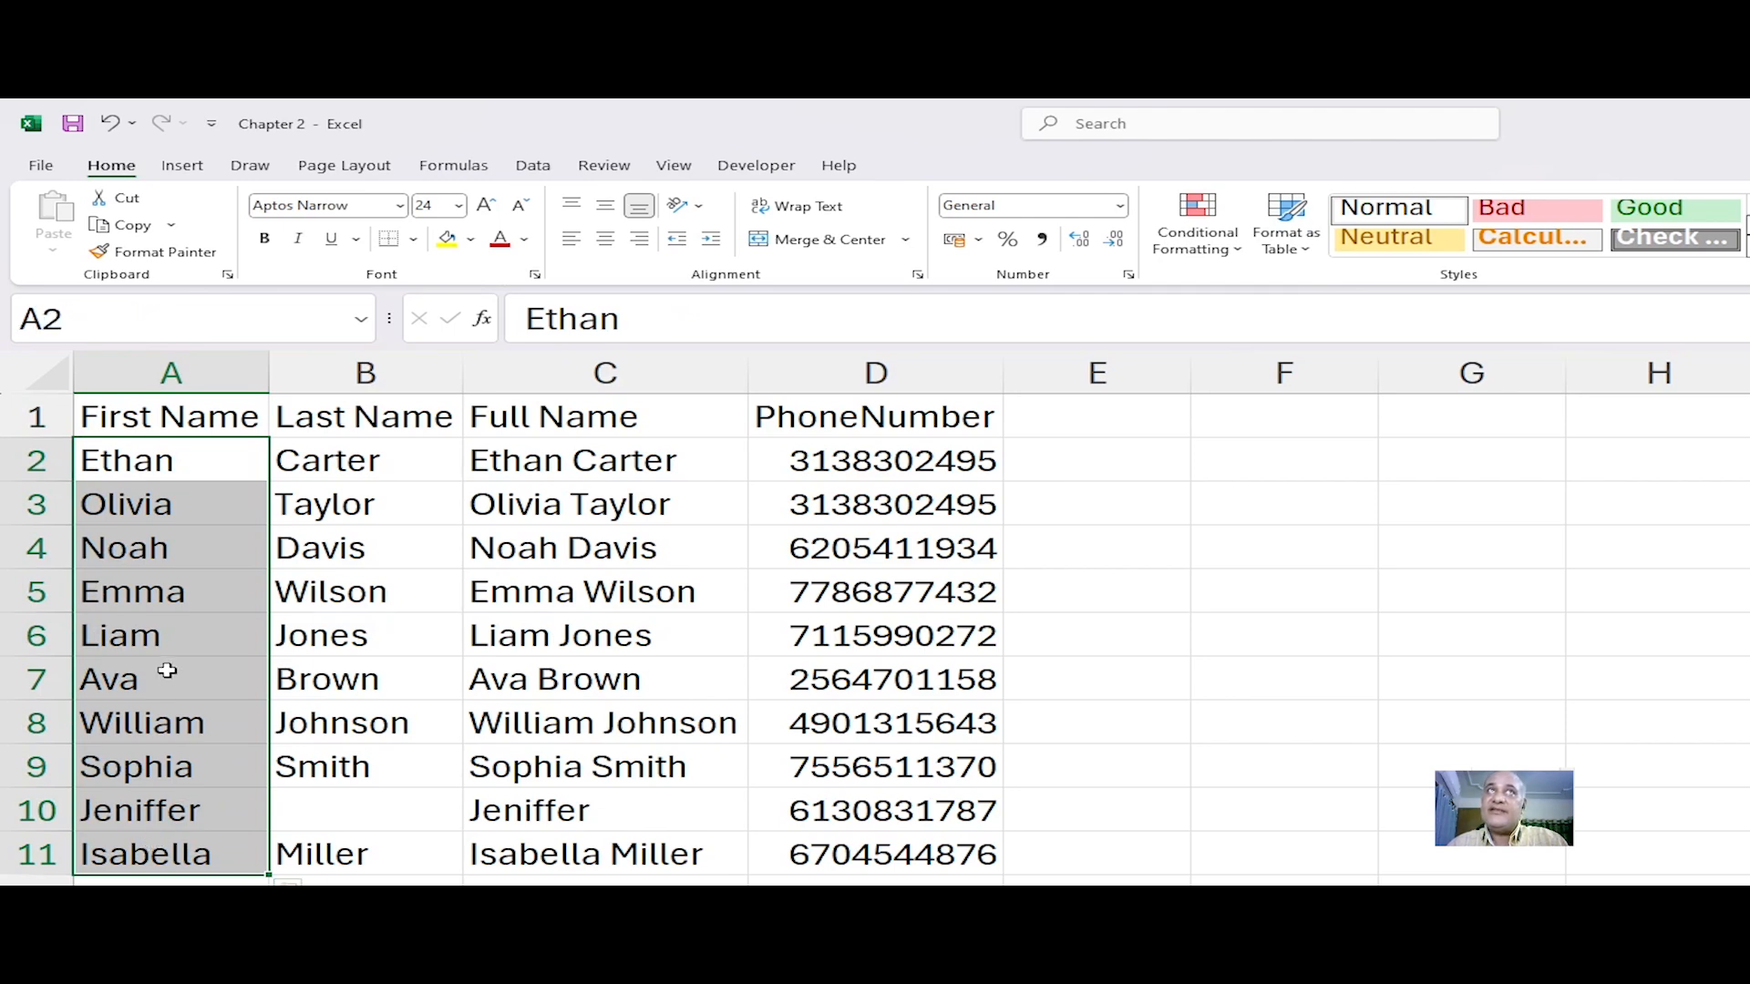
pyautogui.moveTo(355, 470); pyautogui.dragTo(378, 830)
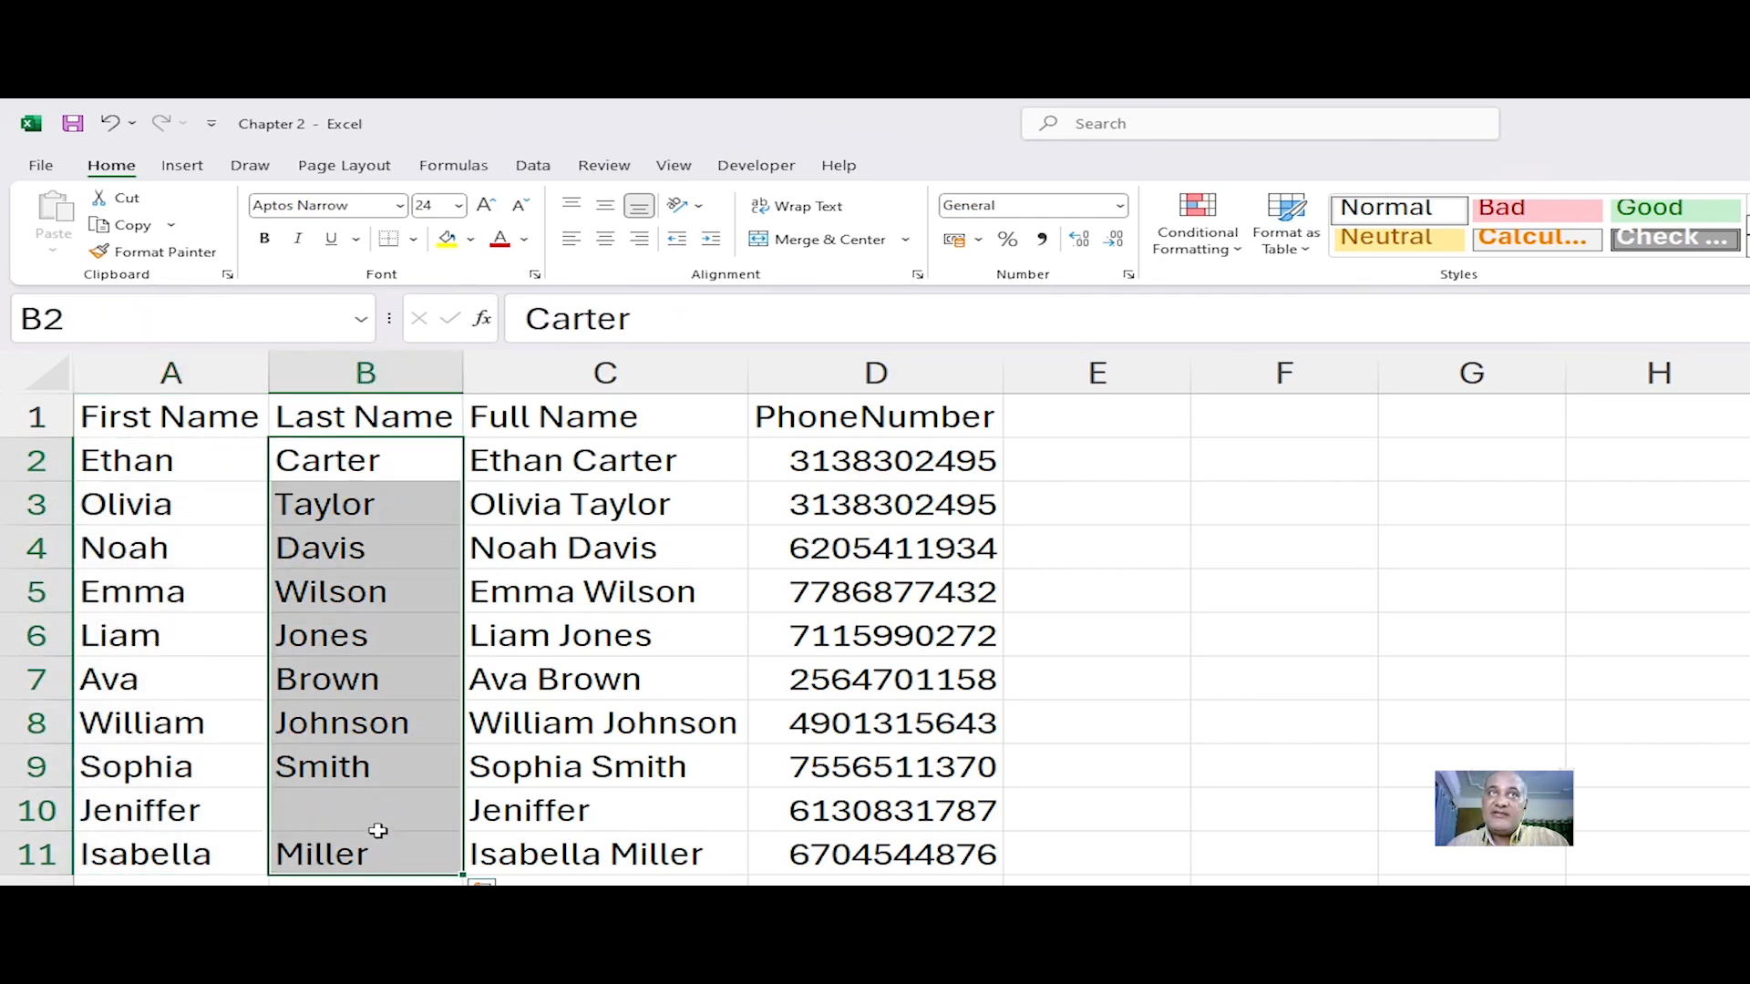
pyautogui.click(349, 416)
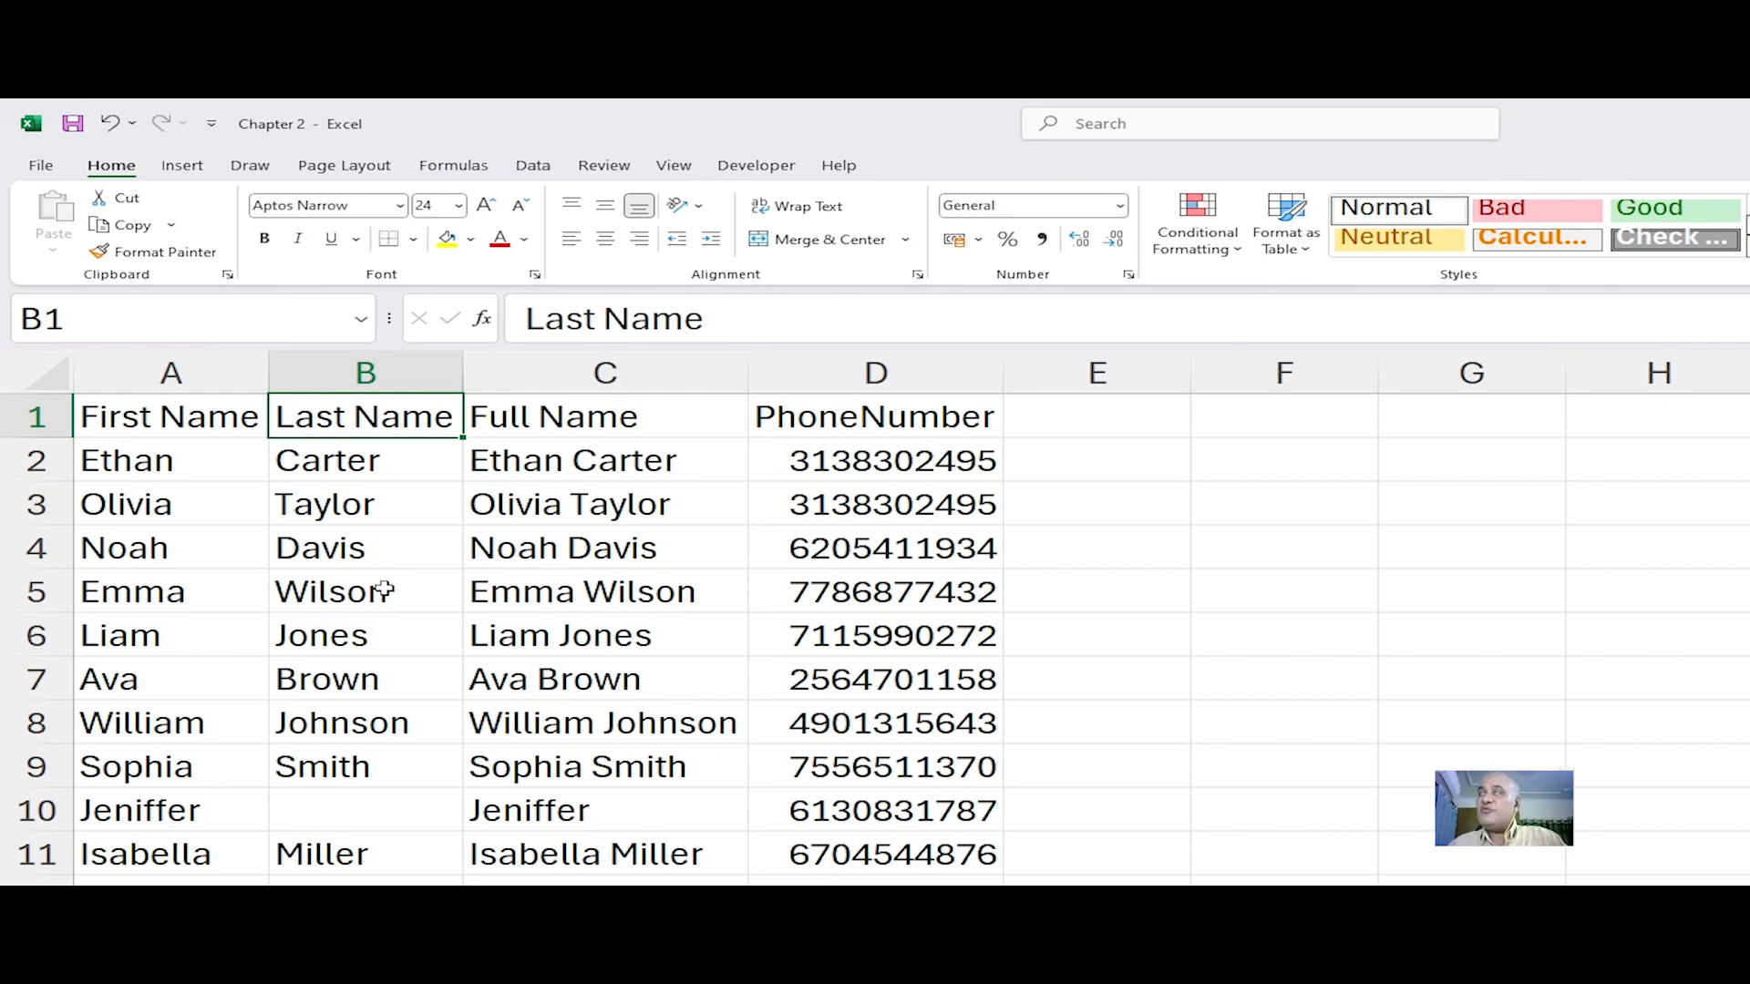
pyautogui.click(353, 466)
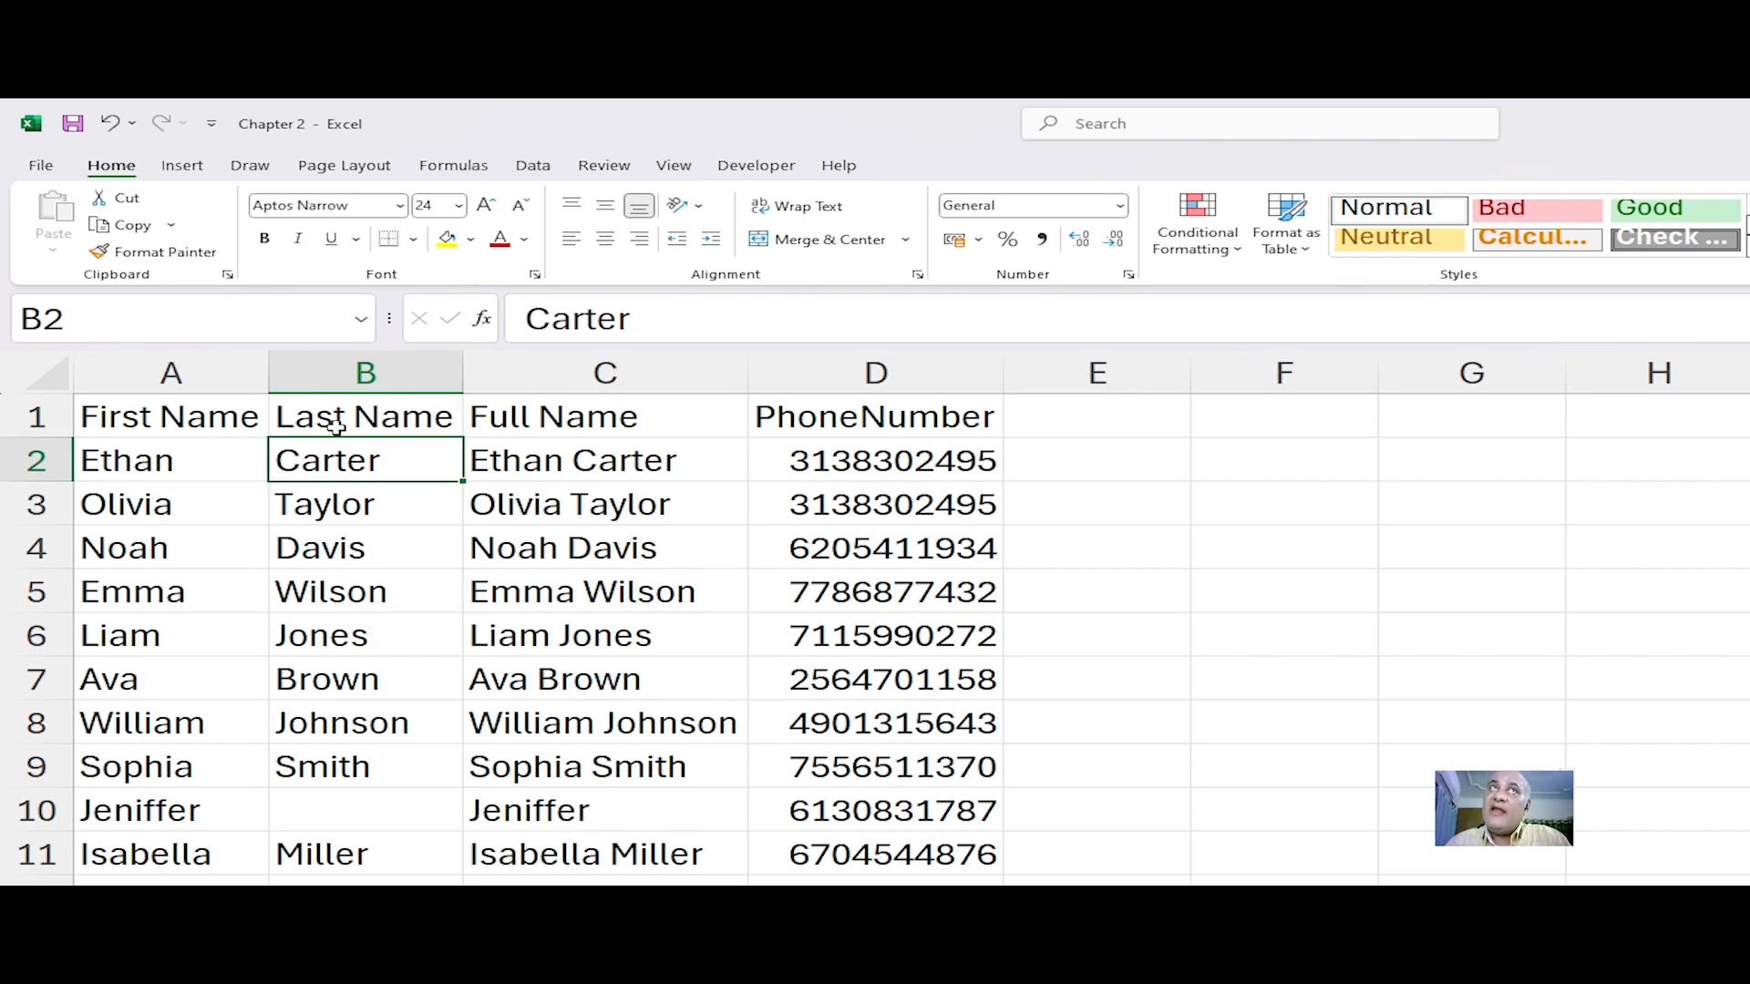
pyautogui.click(274, 418)
pyautogui.click(194, 414)
pyautogui.click(406, 407)
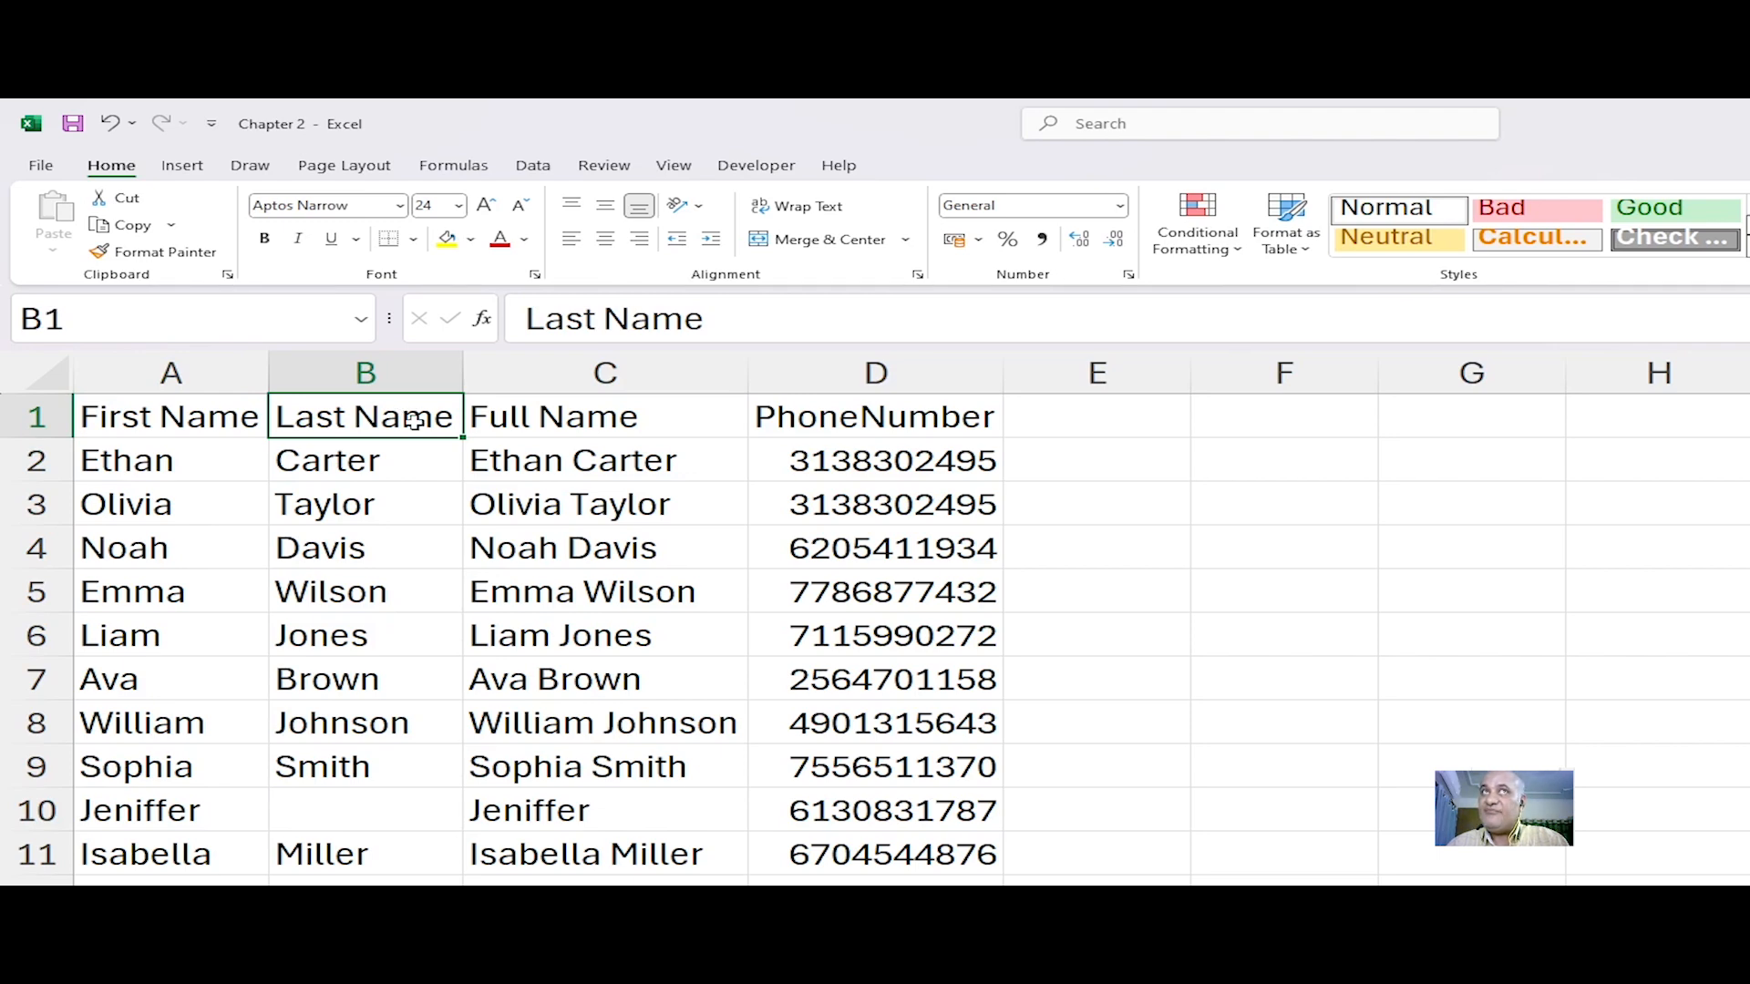
pyautogui.click(298, 492)
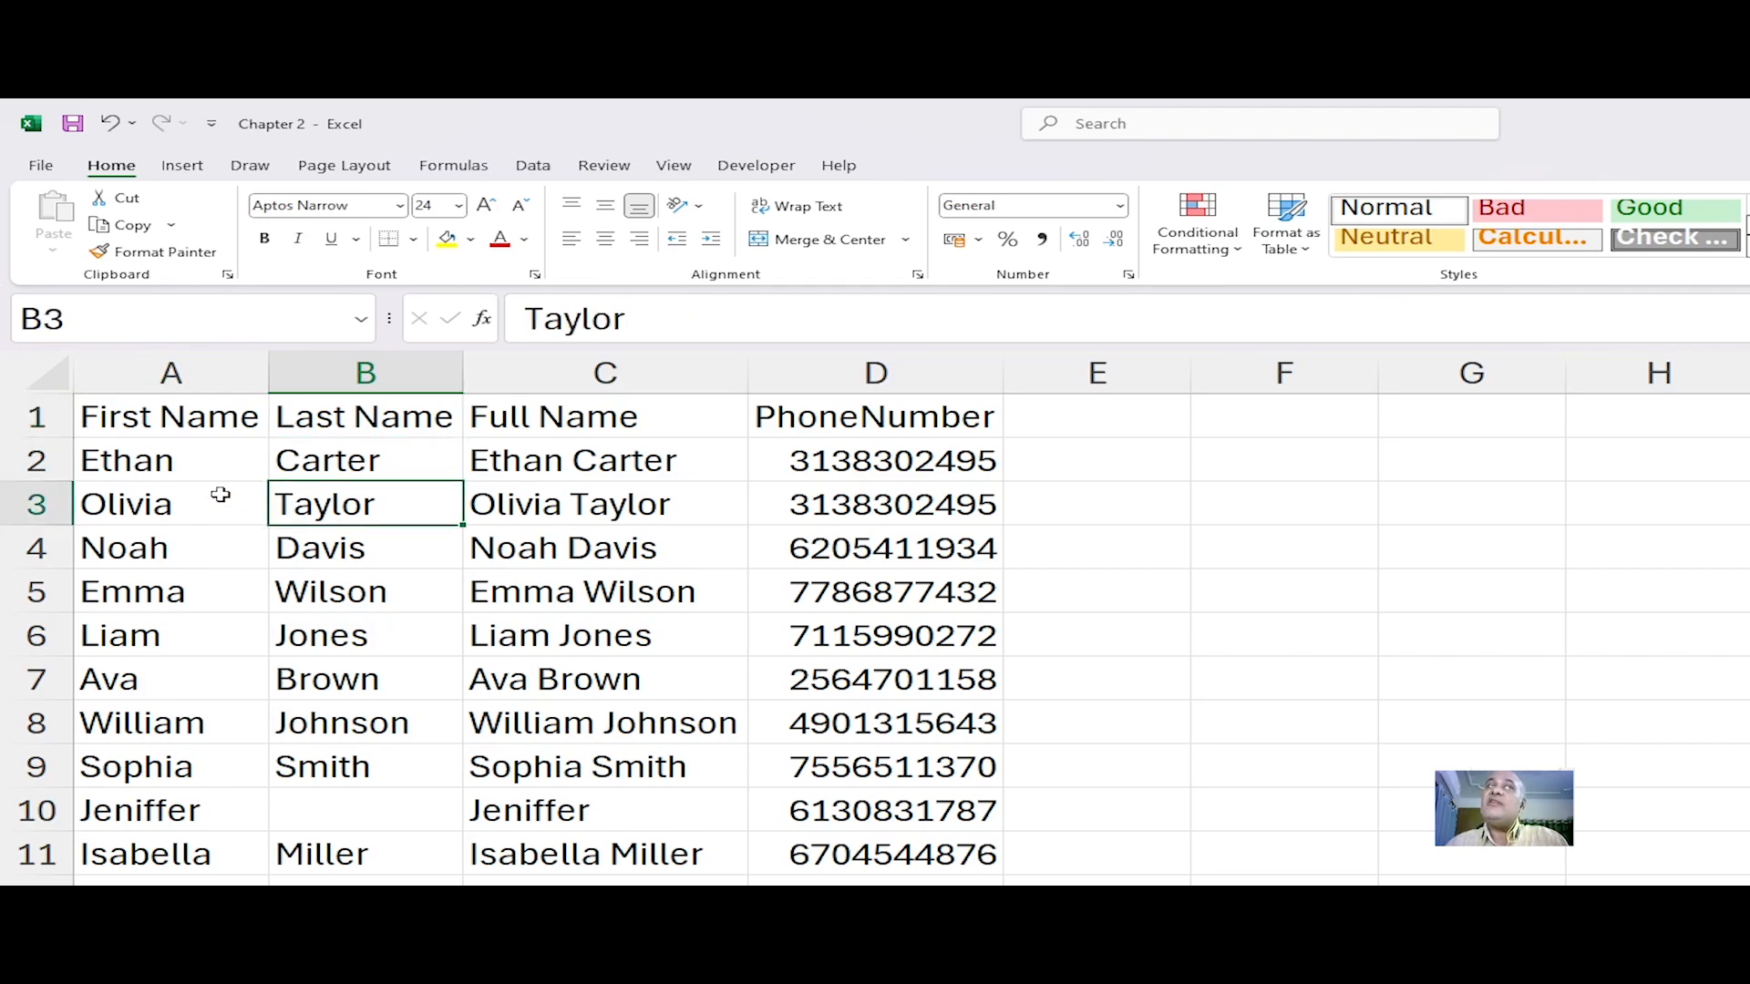
pyautogui.click(220, 495)
# Step: Select the header cells A1 to D1 and fill them with a light orange color
pyautogui.moveTo(110, 416); pyautogui.dragTo(867, 416)
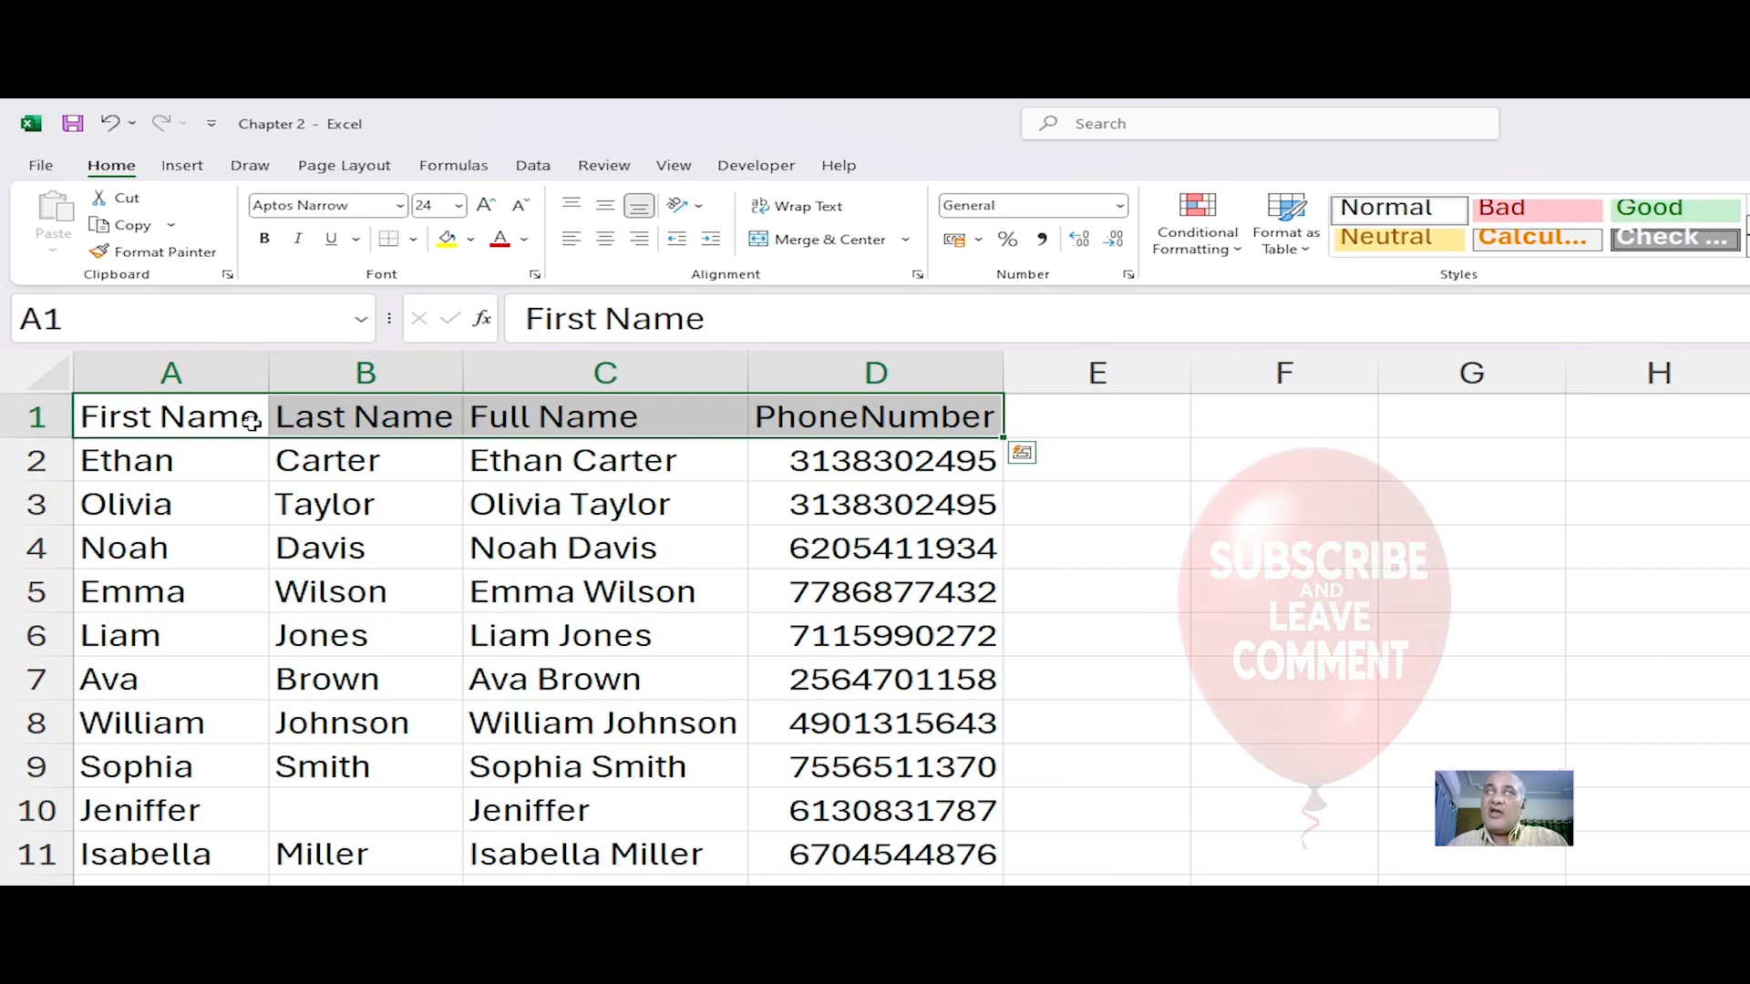
pyautogui.click(160, 419)
pyautogui.hotkey('shift', 'Right')
pyautogui.hotkey('shift', 'Right')
pyautogui.click(159, 421)
pyautogui.moveTo(200, 416); pyautogui.dragTo(946, 417)
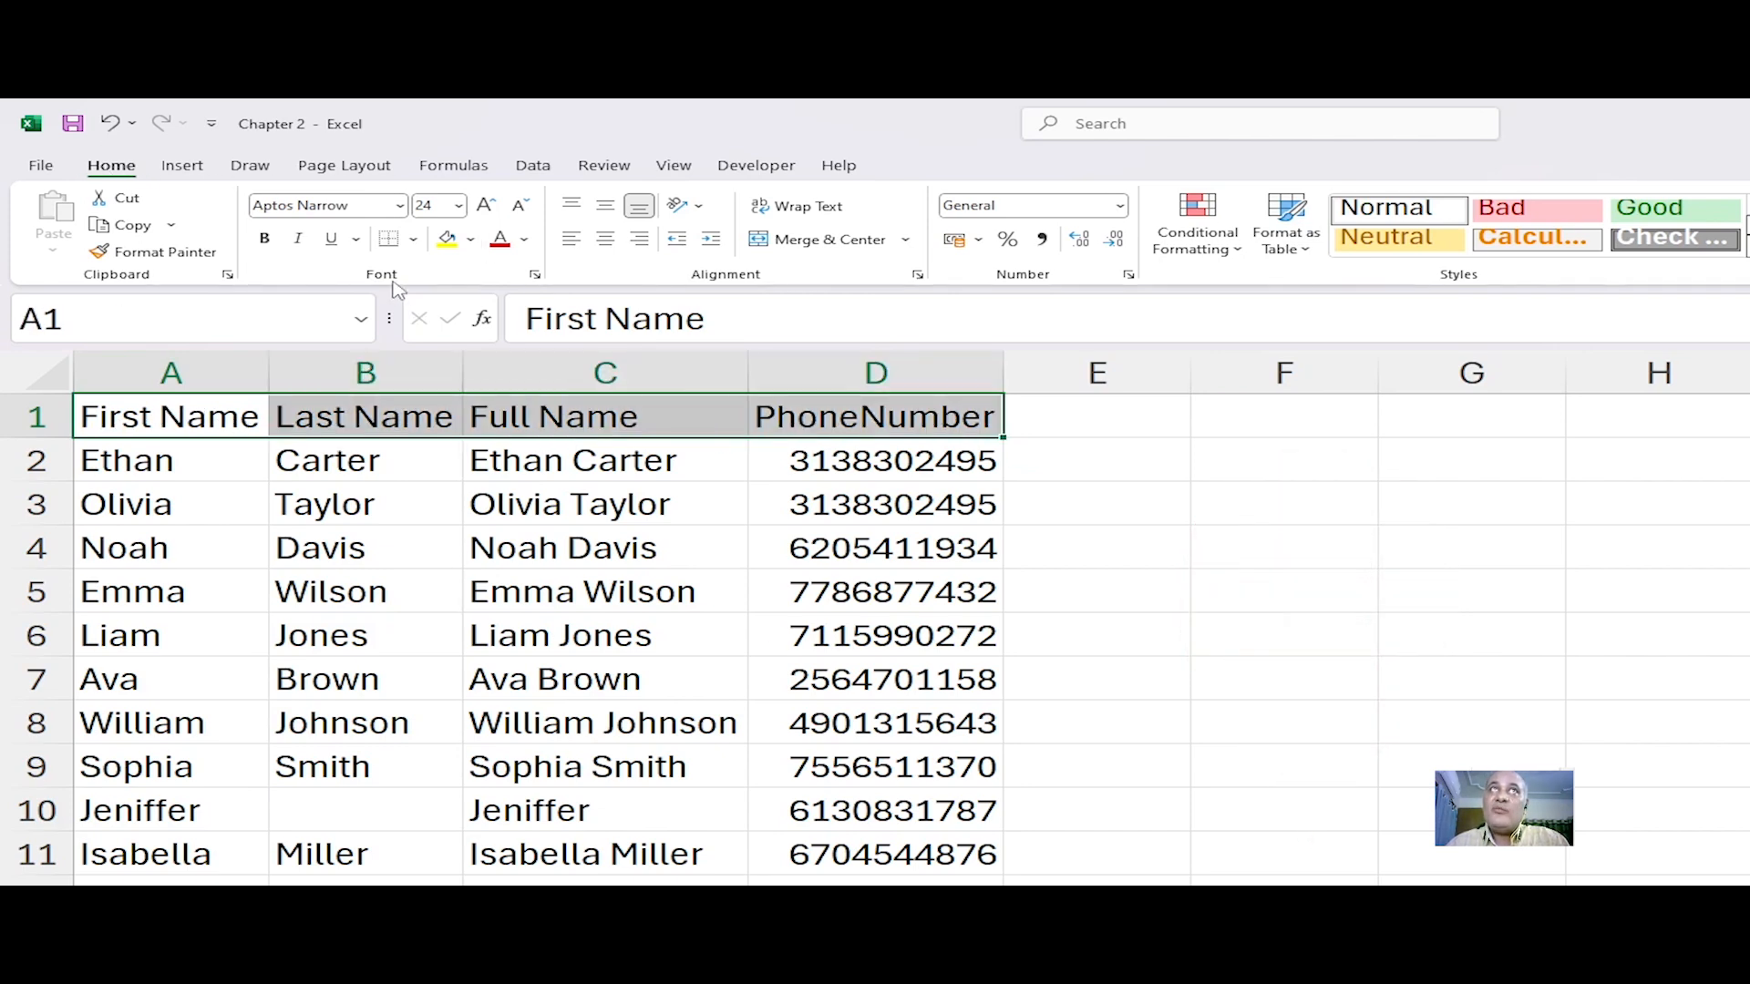
pyautogui.click(472, 243)
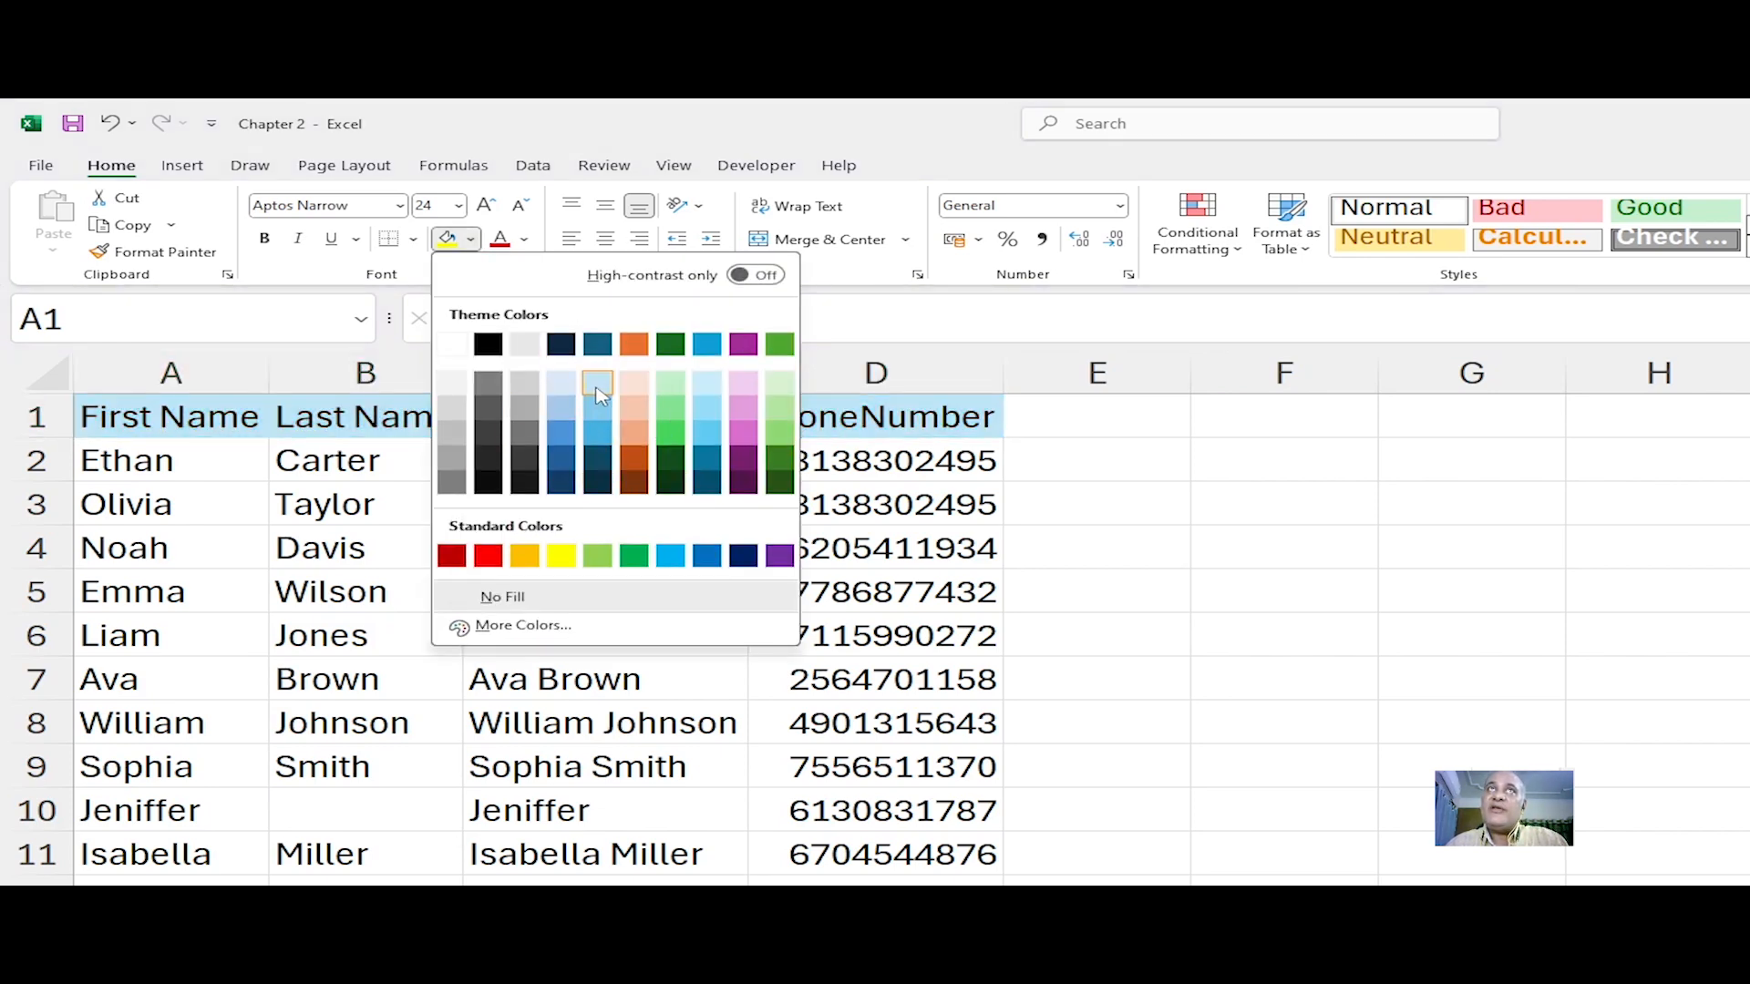
pyautogui.click(636, 387)
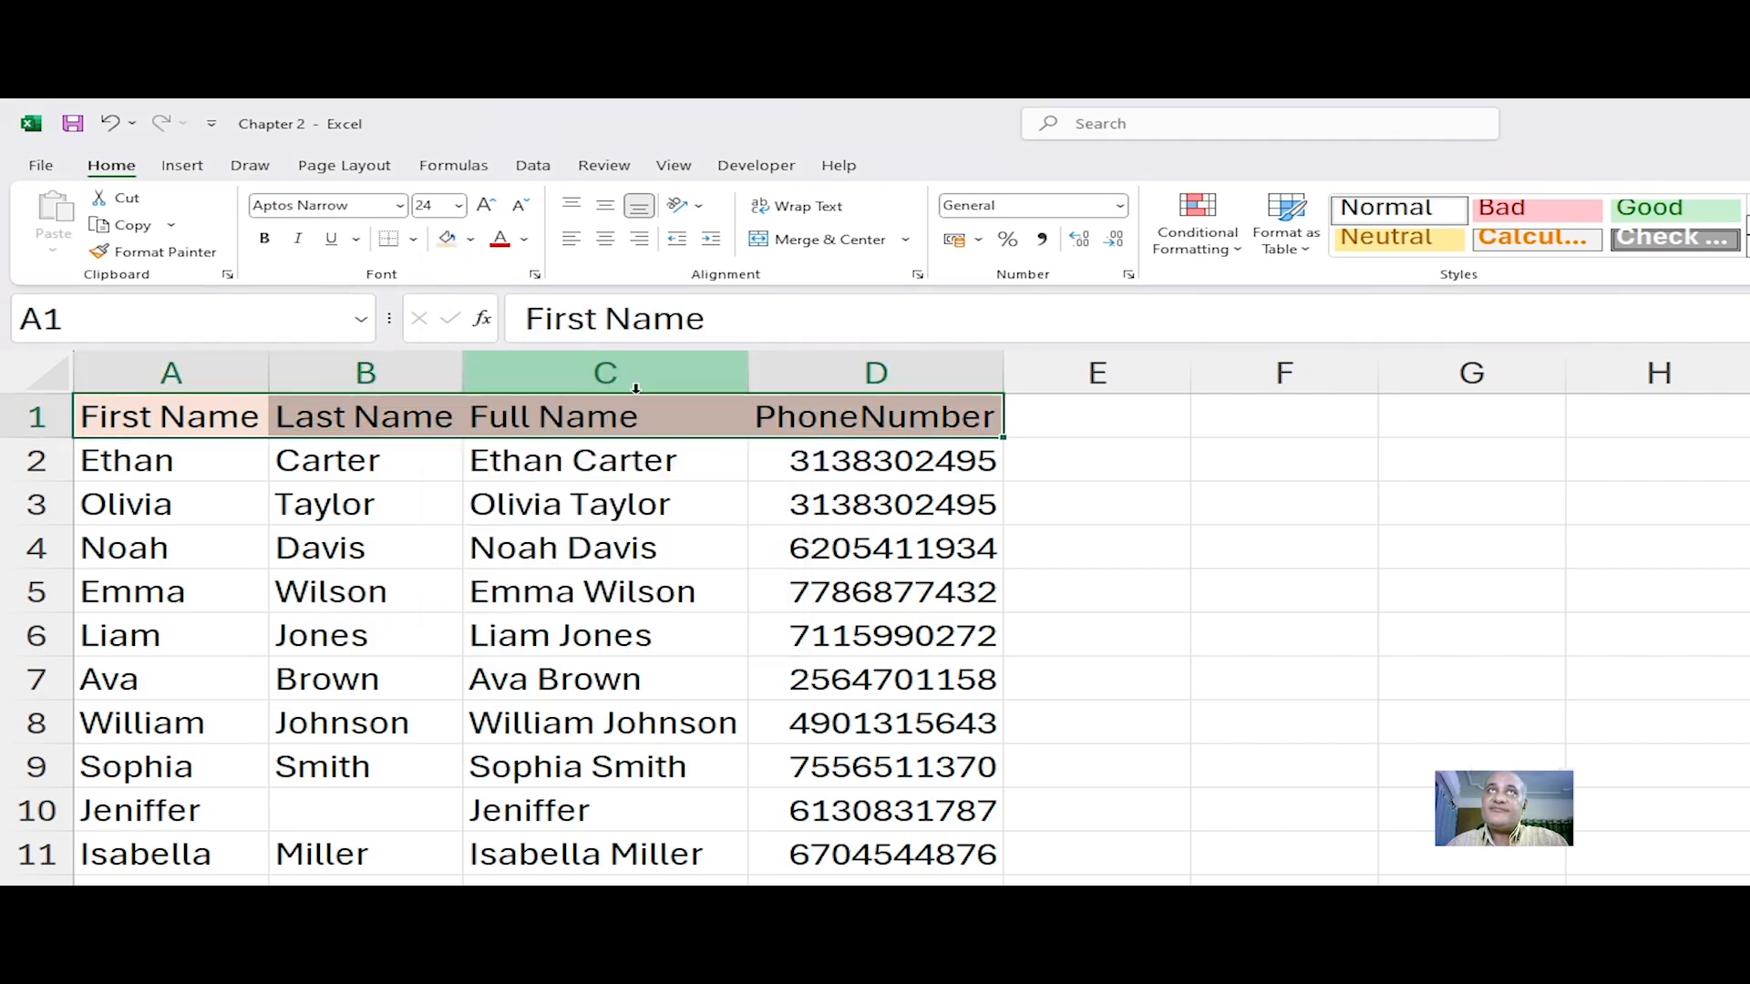
pyautogui.click(638, 504)
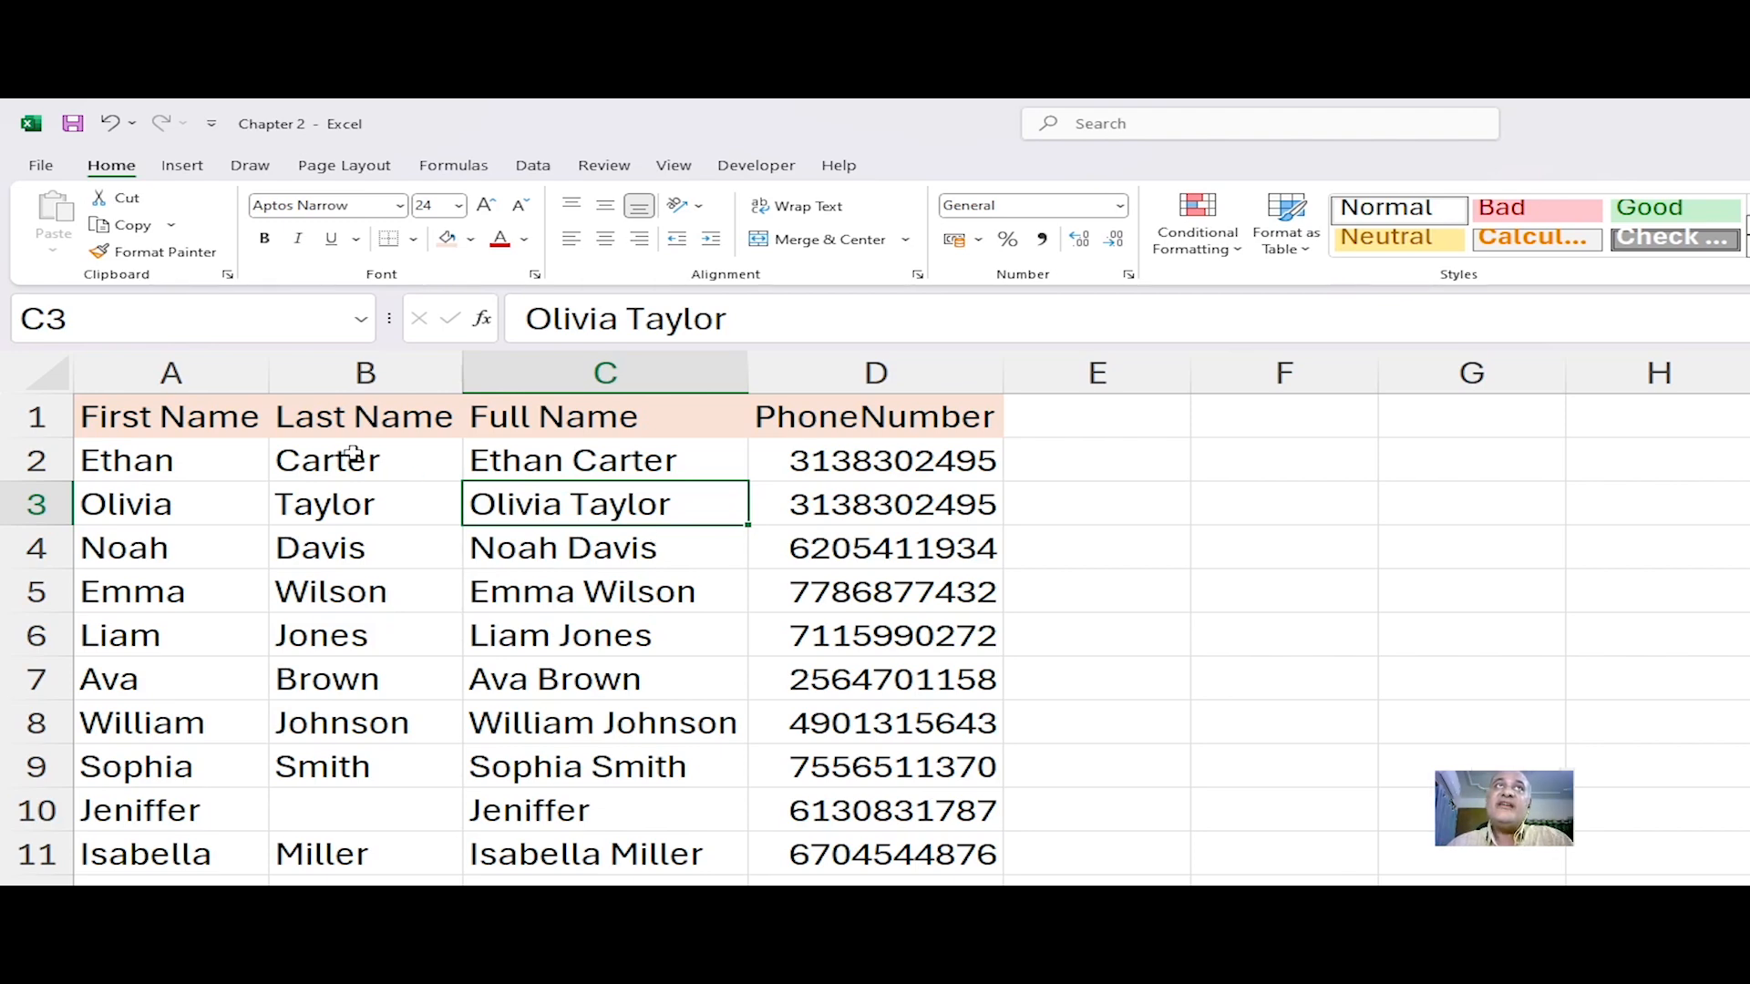
# Step: Select cells A2 to D2 and make them italic
pyautogui.click(215, 422)
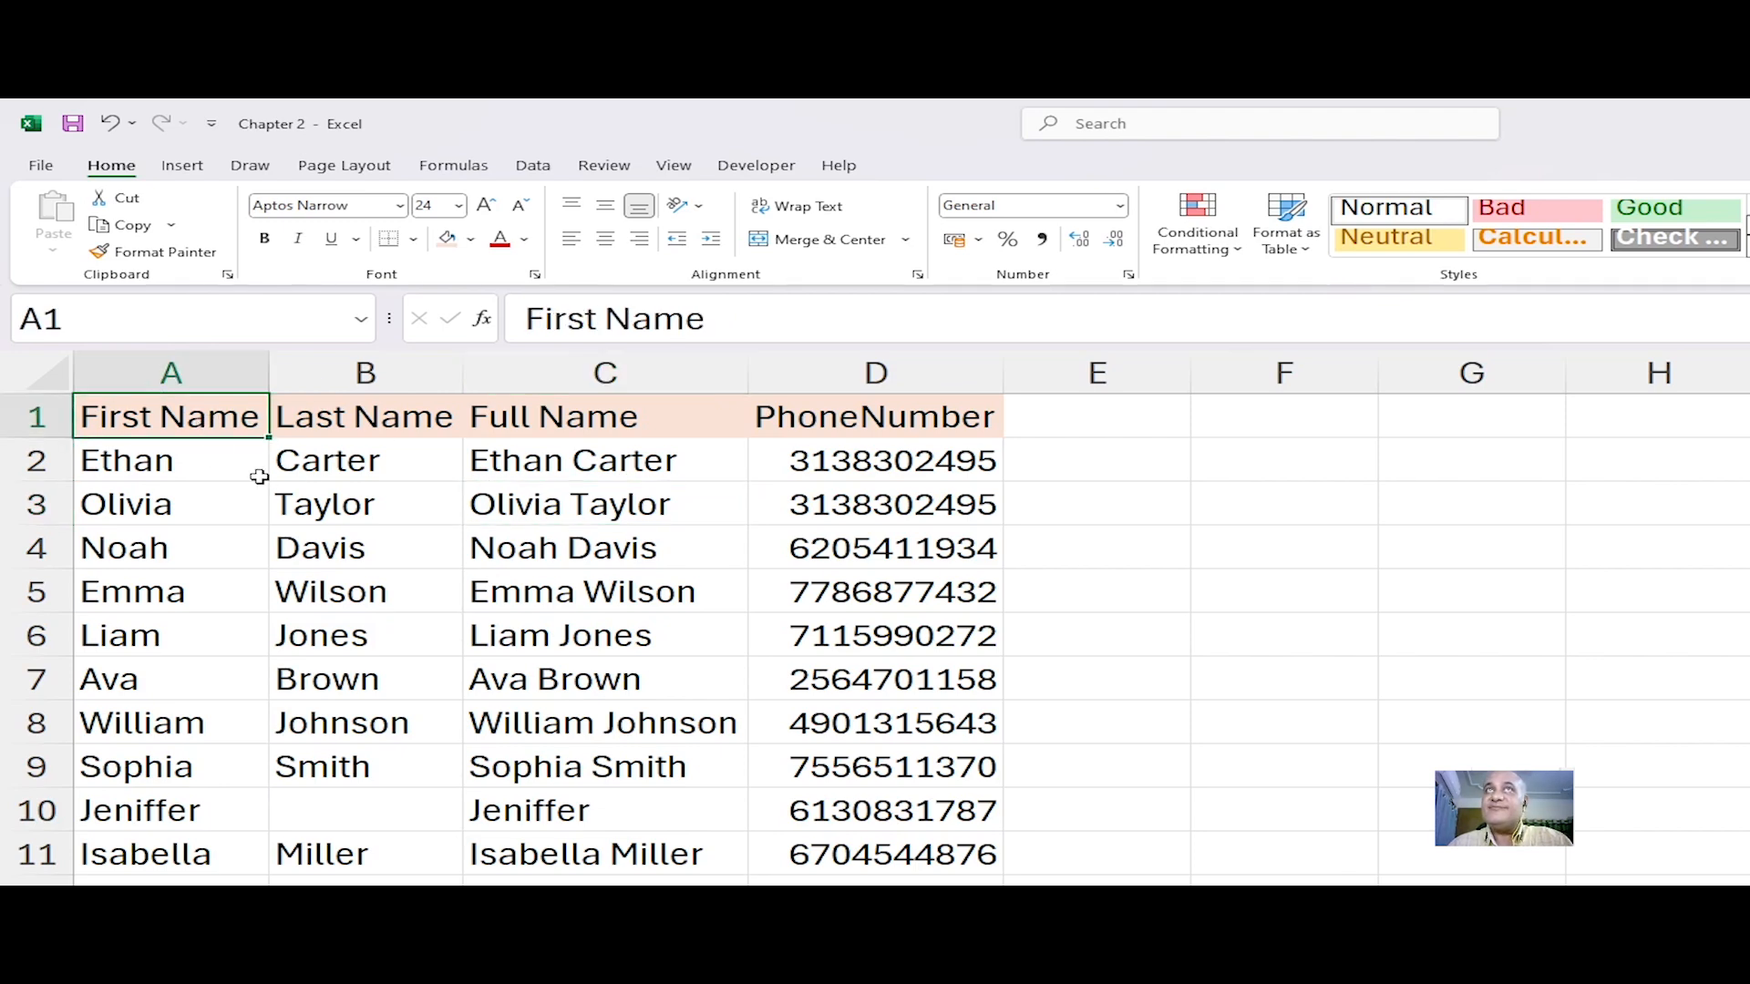
pyautogui.click(176, 461)
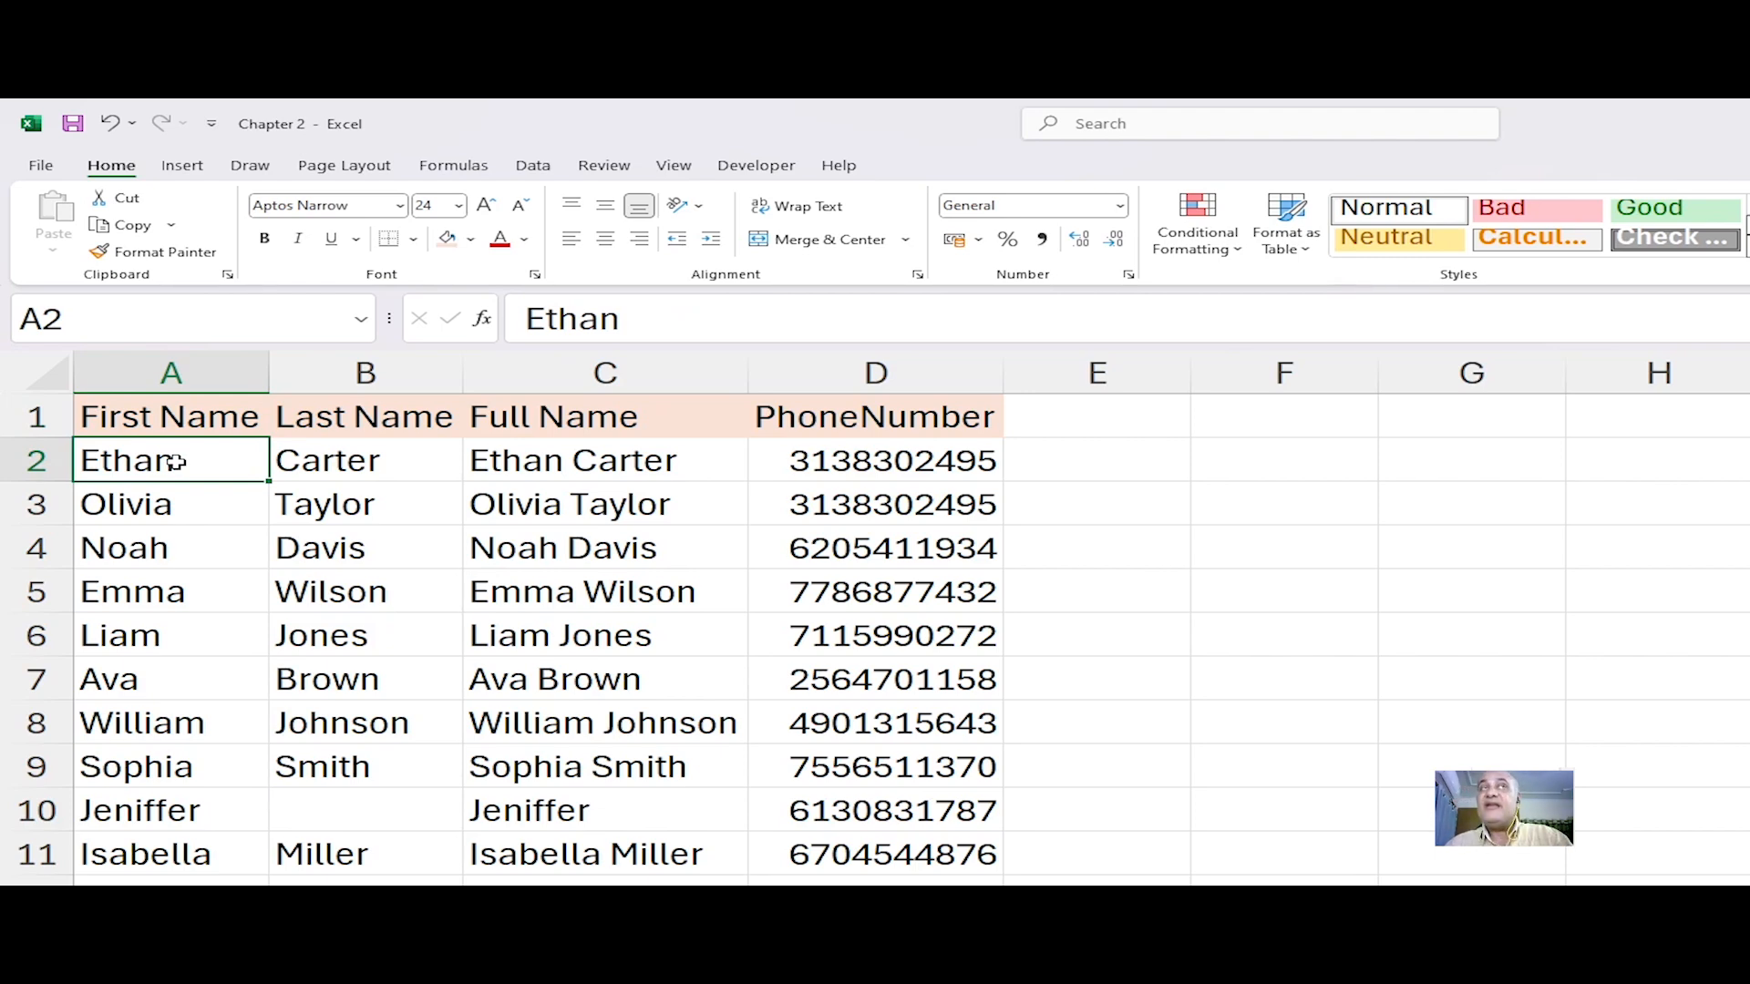
pyautogui.moveTo(181, 461); pyautogui.dragTo(911, 472)
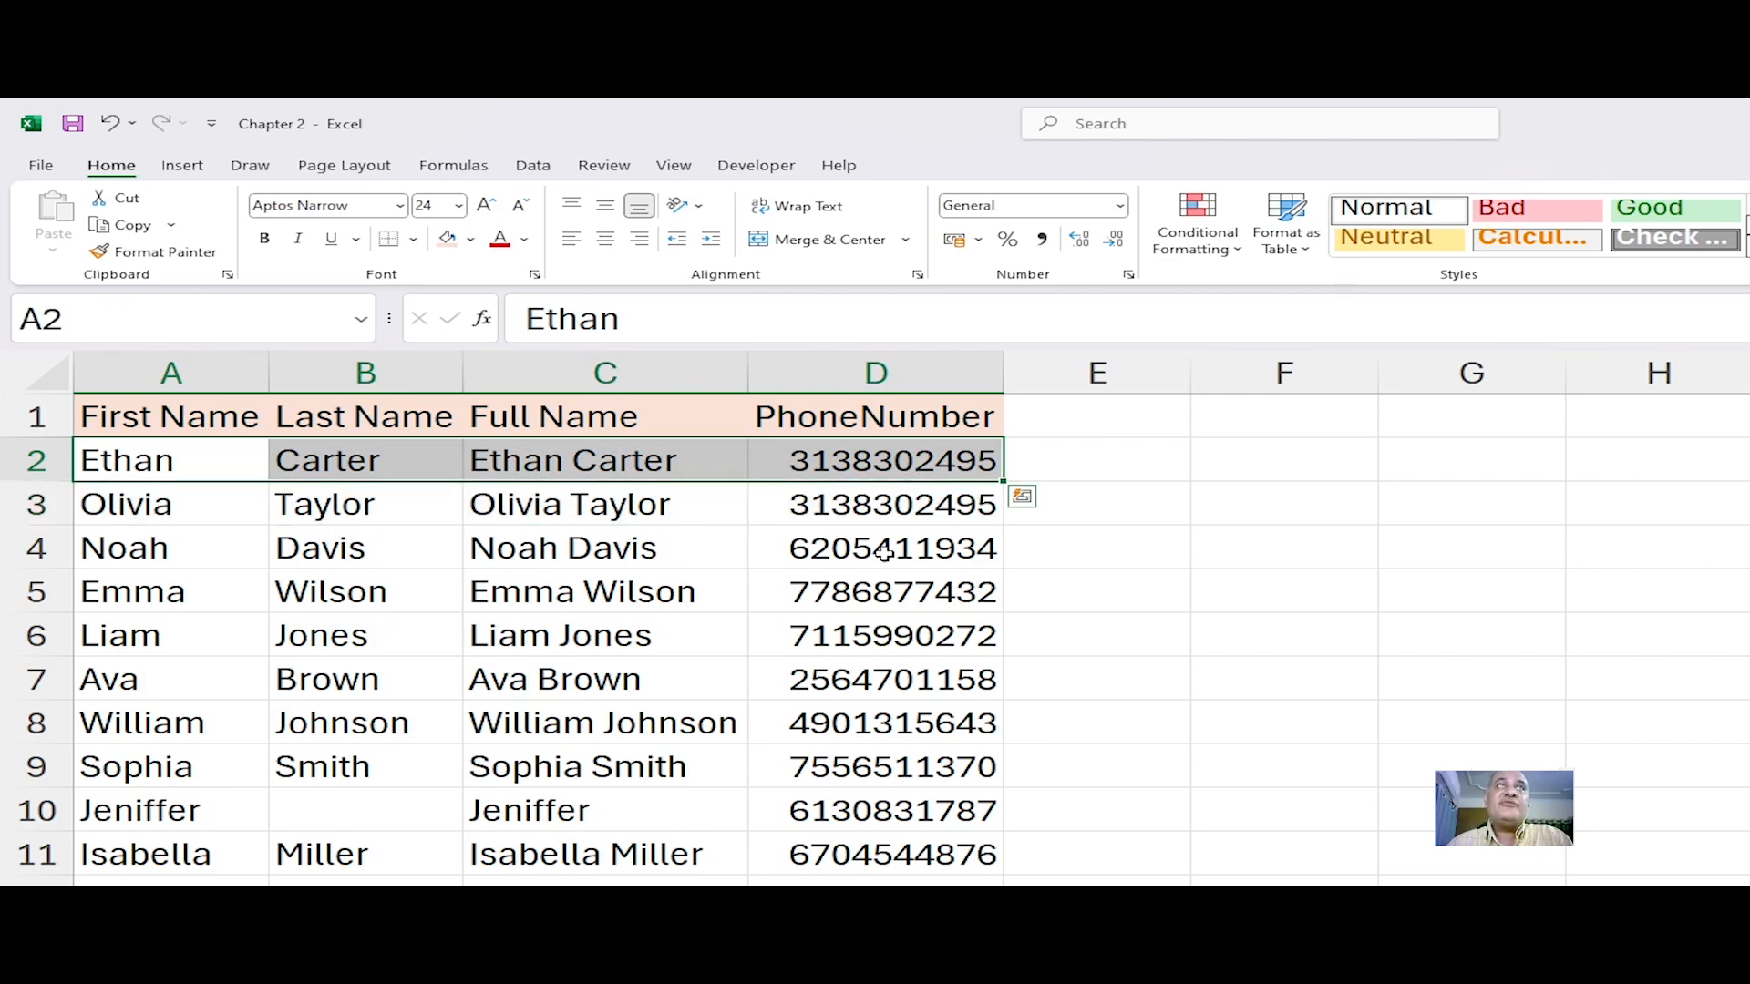
pyautogui.click(300, 238)
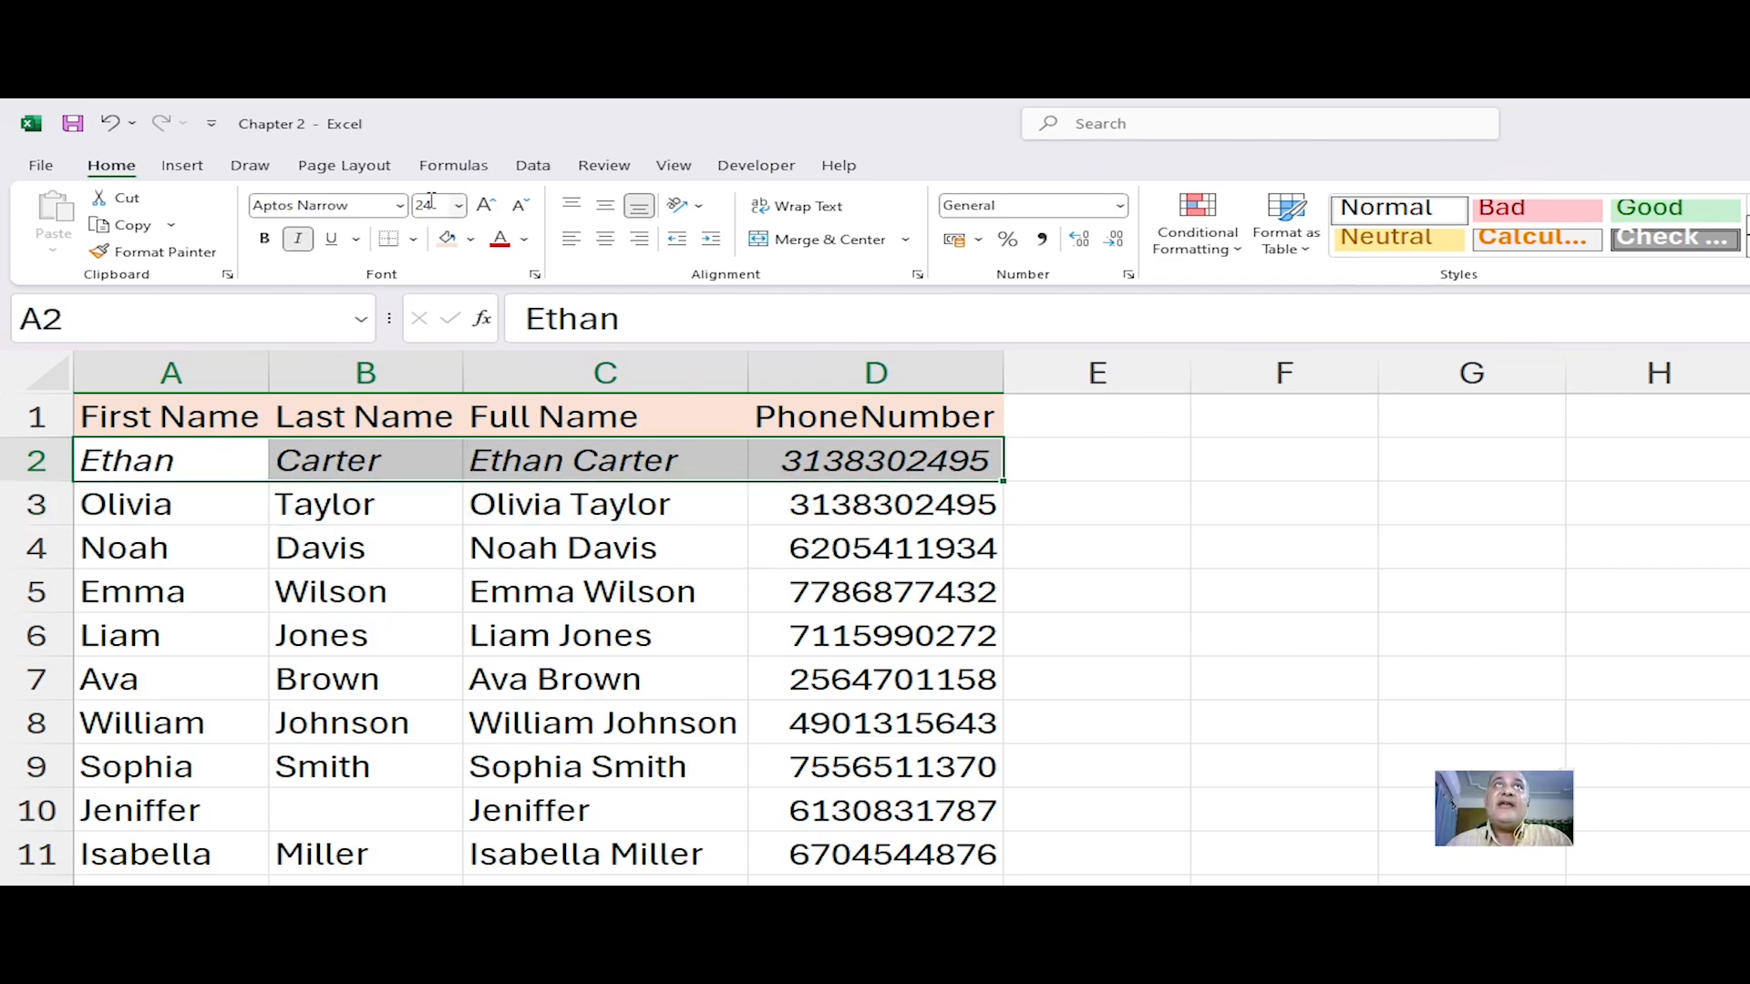
# Step: Change the font of cells A2 to D2 to Arial Narrow at size 18
pyautogui.click(399, 208)
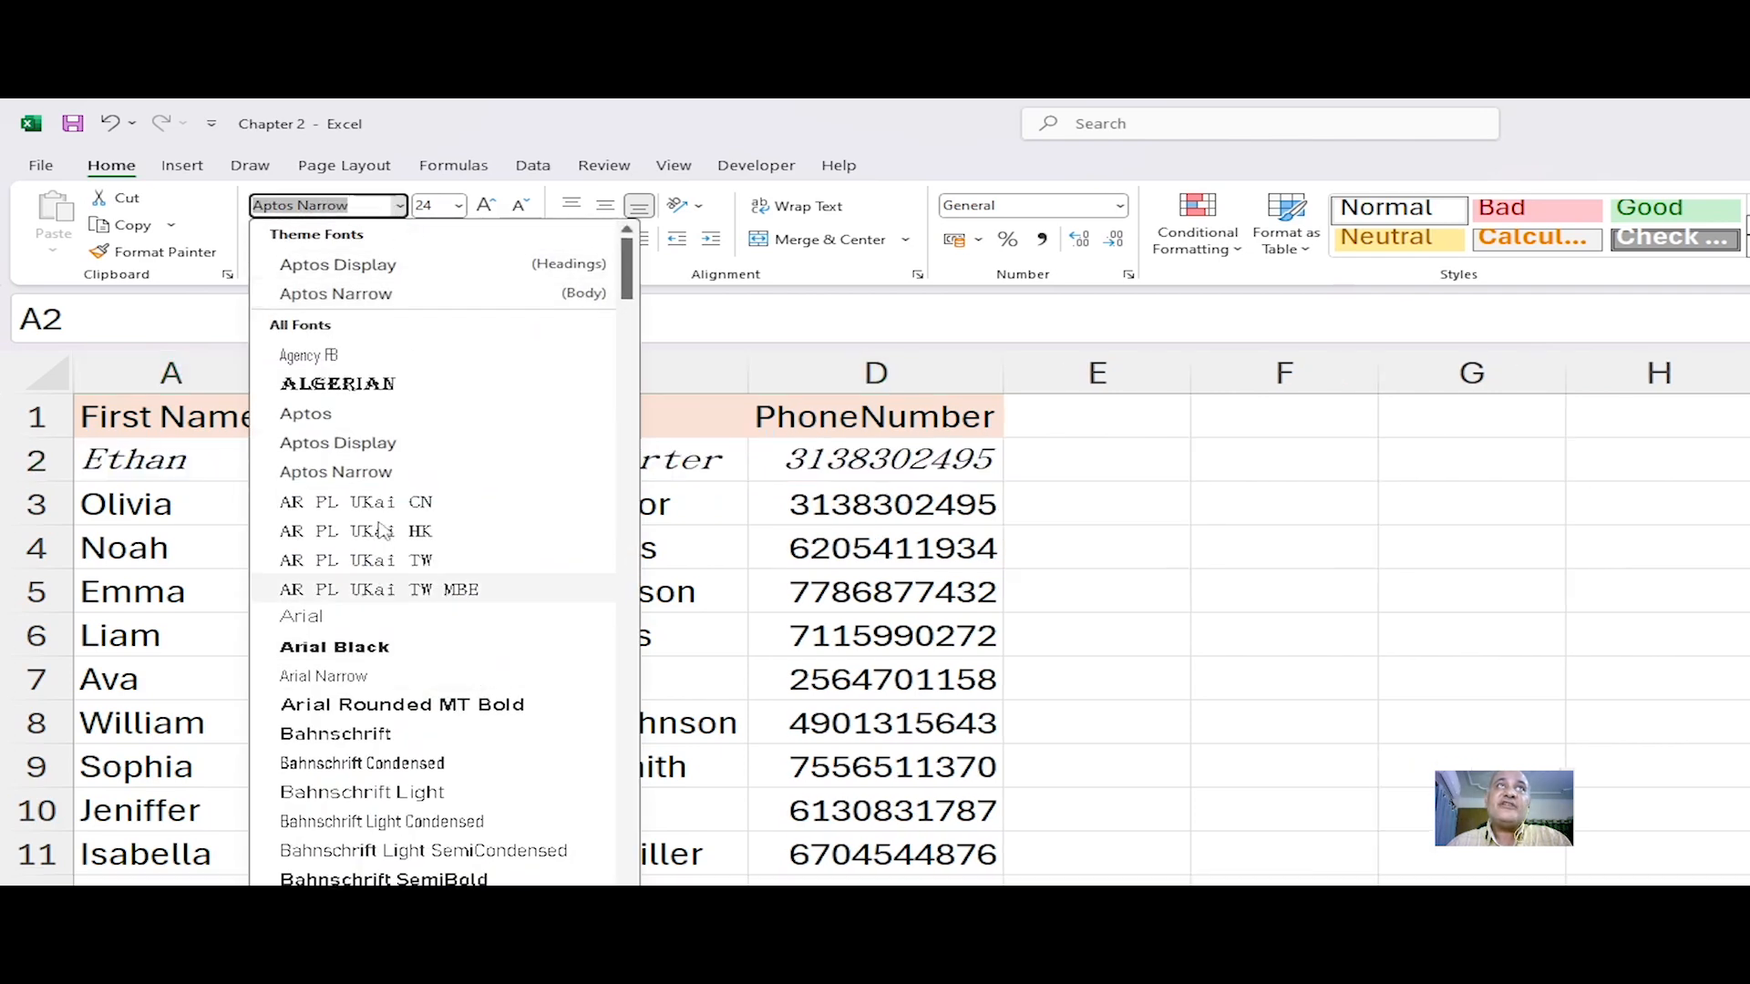
pyautogui.click(367, 677)
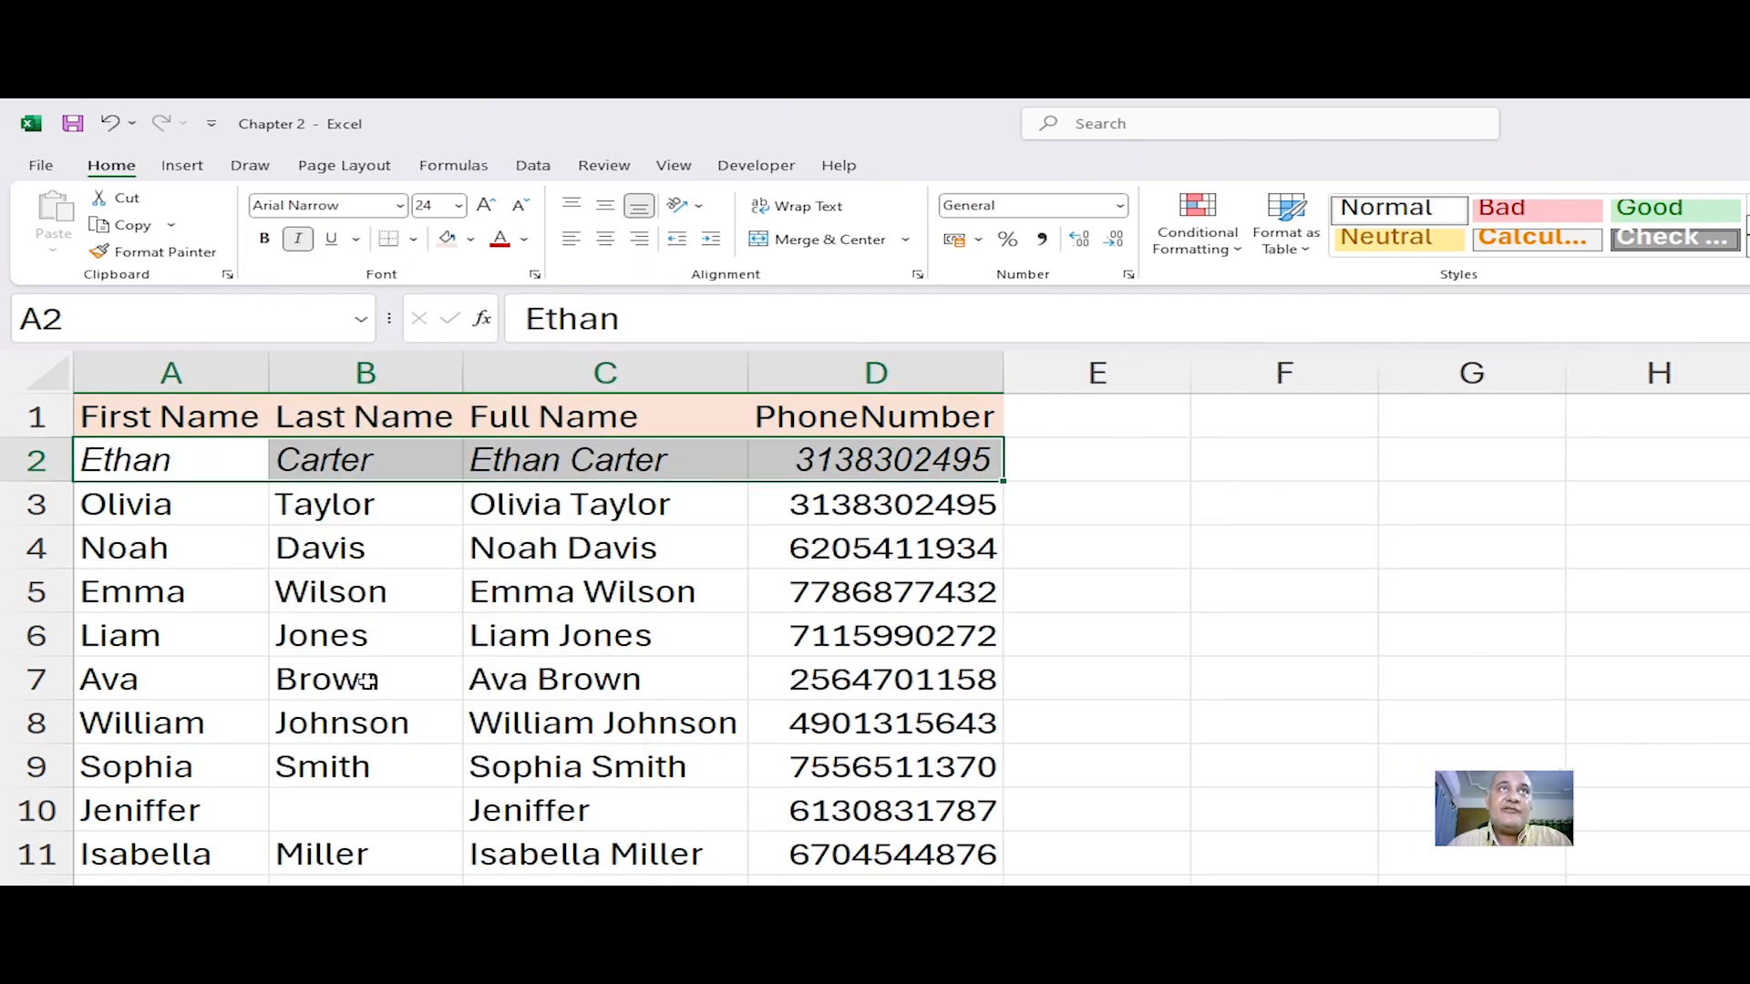
pyautogui.click(458, 206)
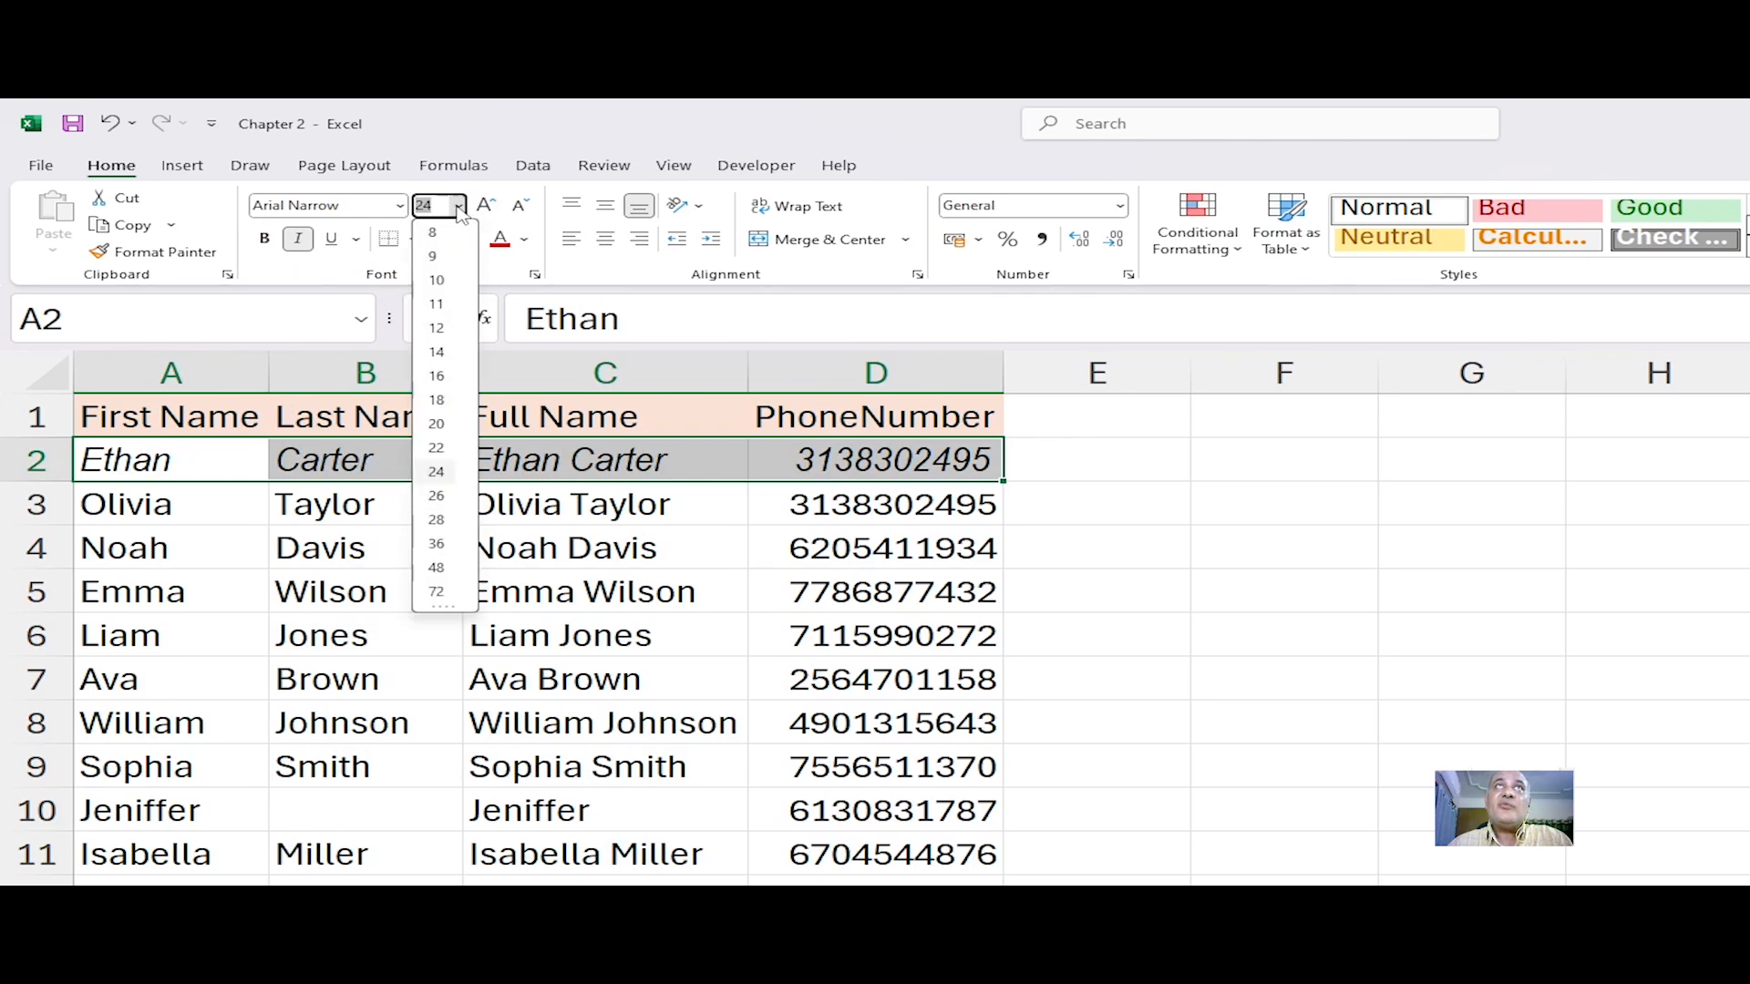
pyautogui.click(437, 399)
pyautogui.click(255, 643)
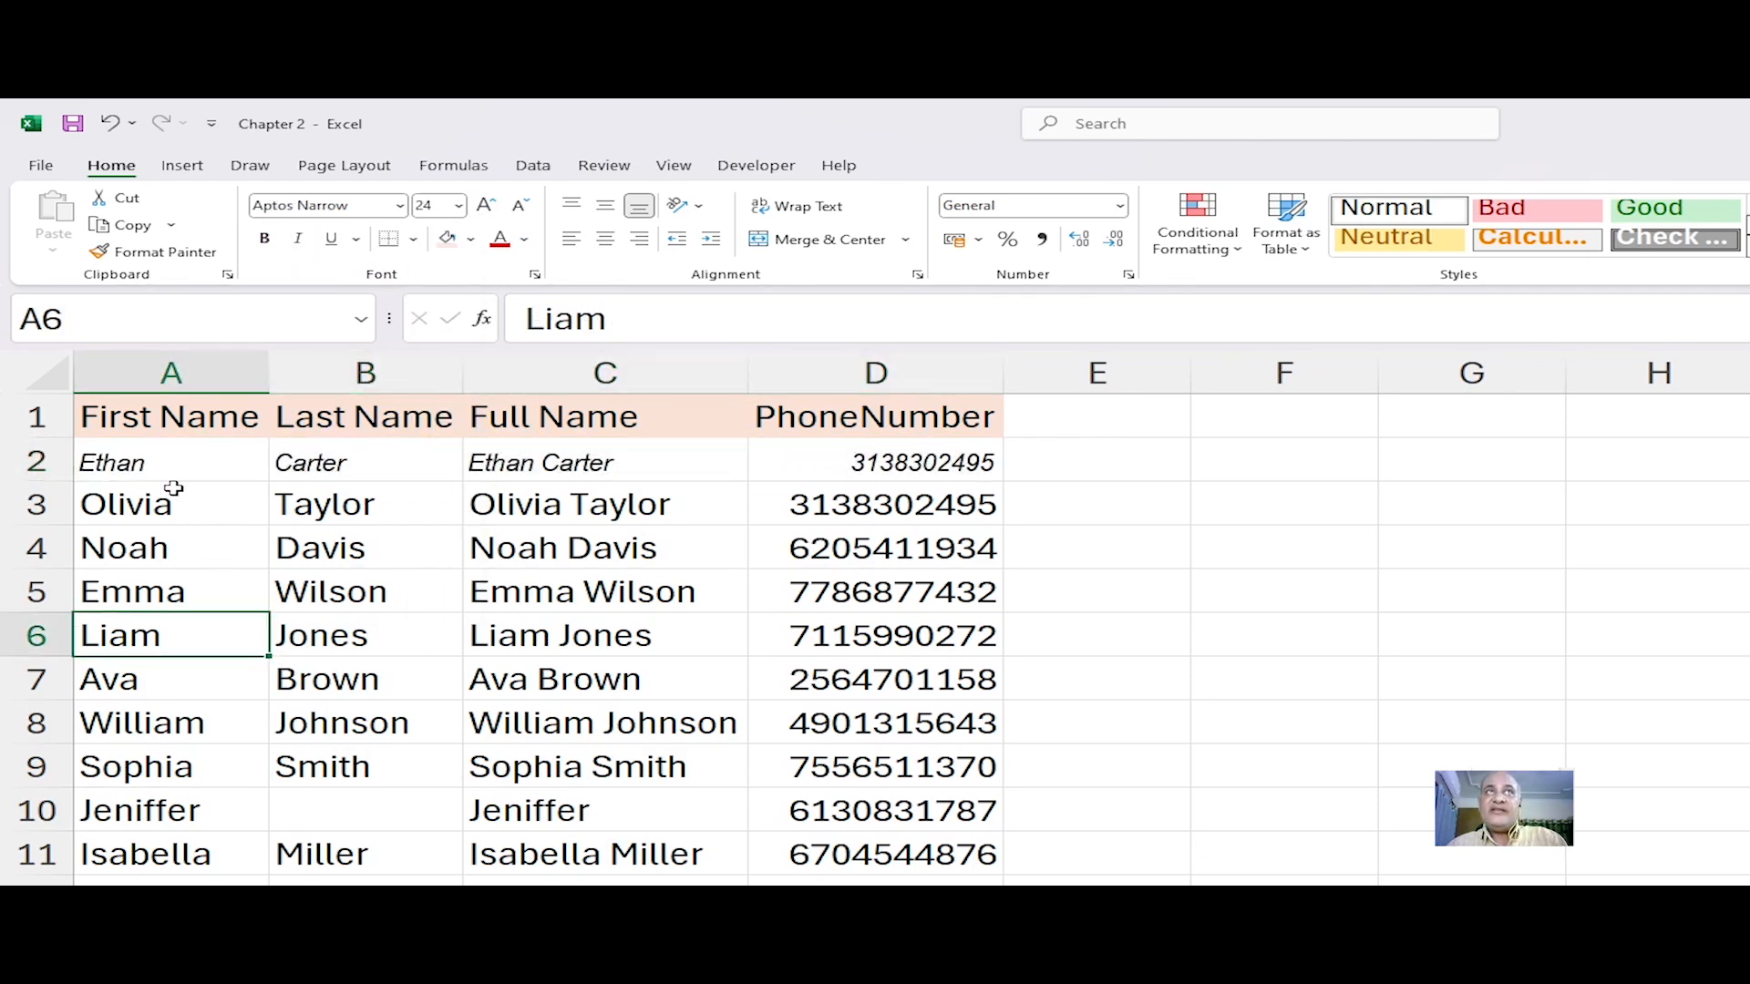
# Step: Select row 2's cells and then the data block A3 to D11 to compare them
pyautogui.click(145, 460)
pyautogui.moveTo(145, 460); pyautogui.dragTo(866, 461)
pyautogui.click(775, 609)
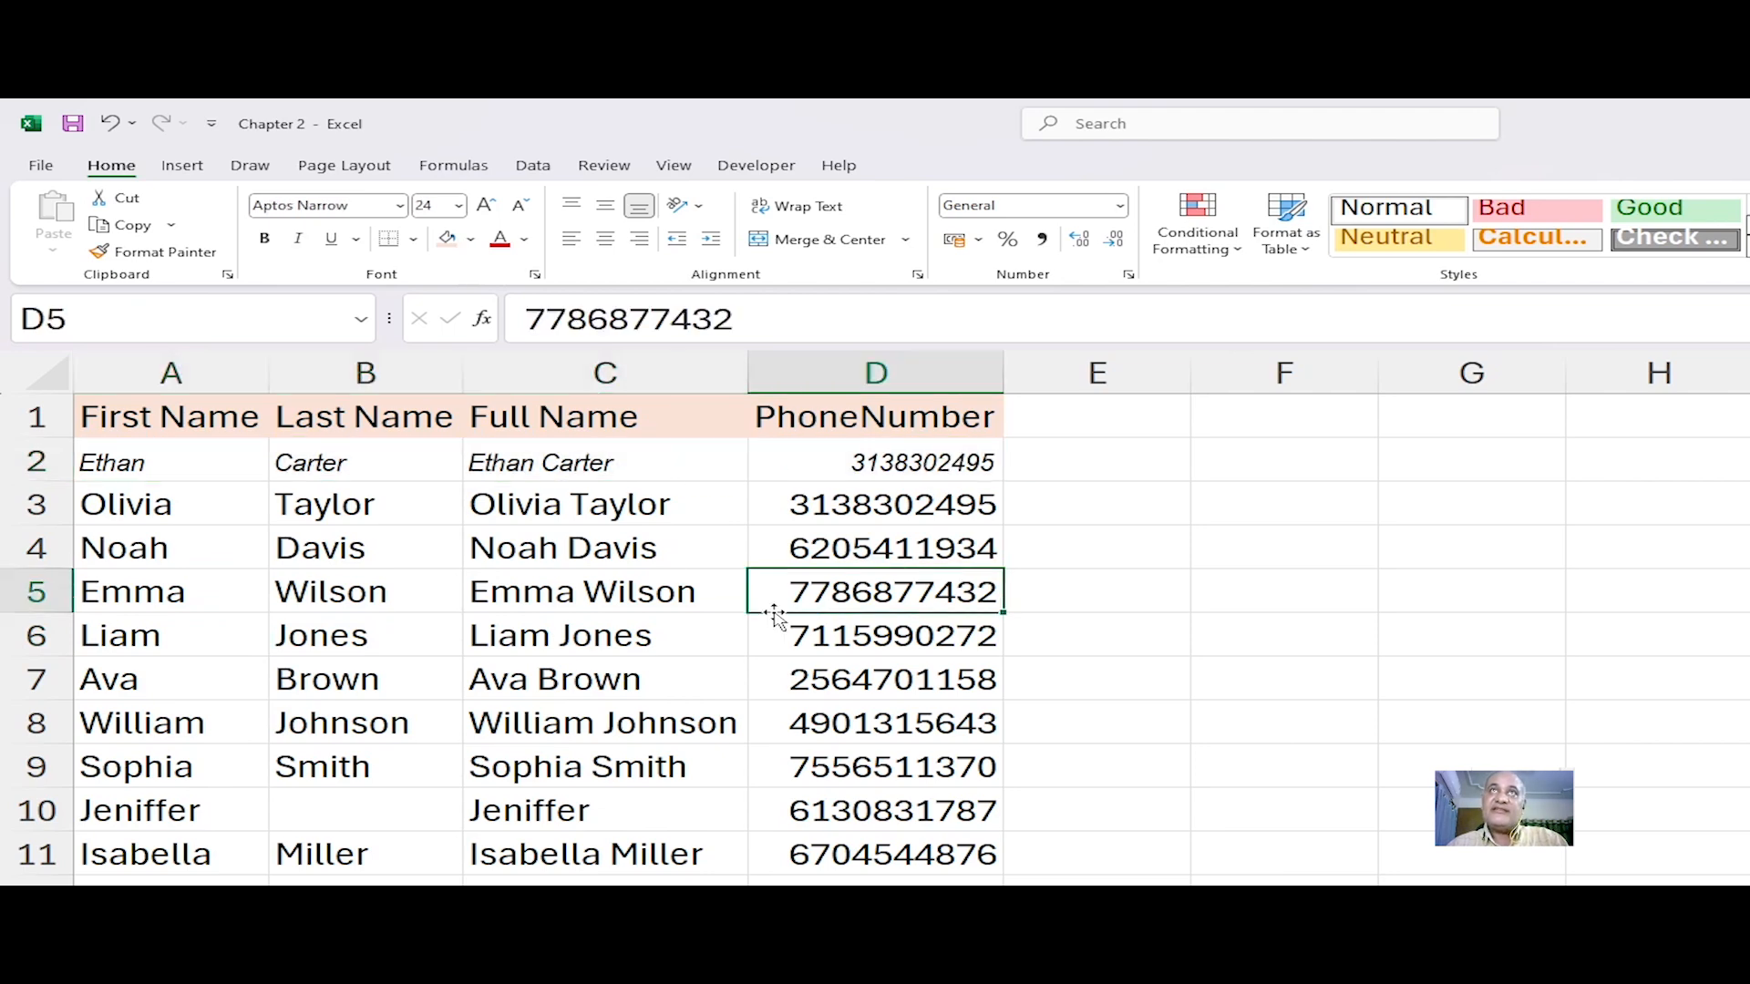
pyautogui.click(145, 533)
pyautogui.moveTo(145, 500); pyautogui.dragTo(762, 847)
pyautogui.click(451, 752)
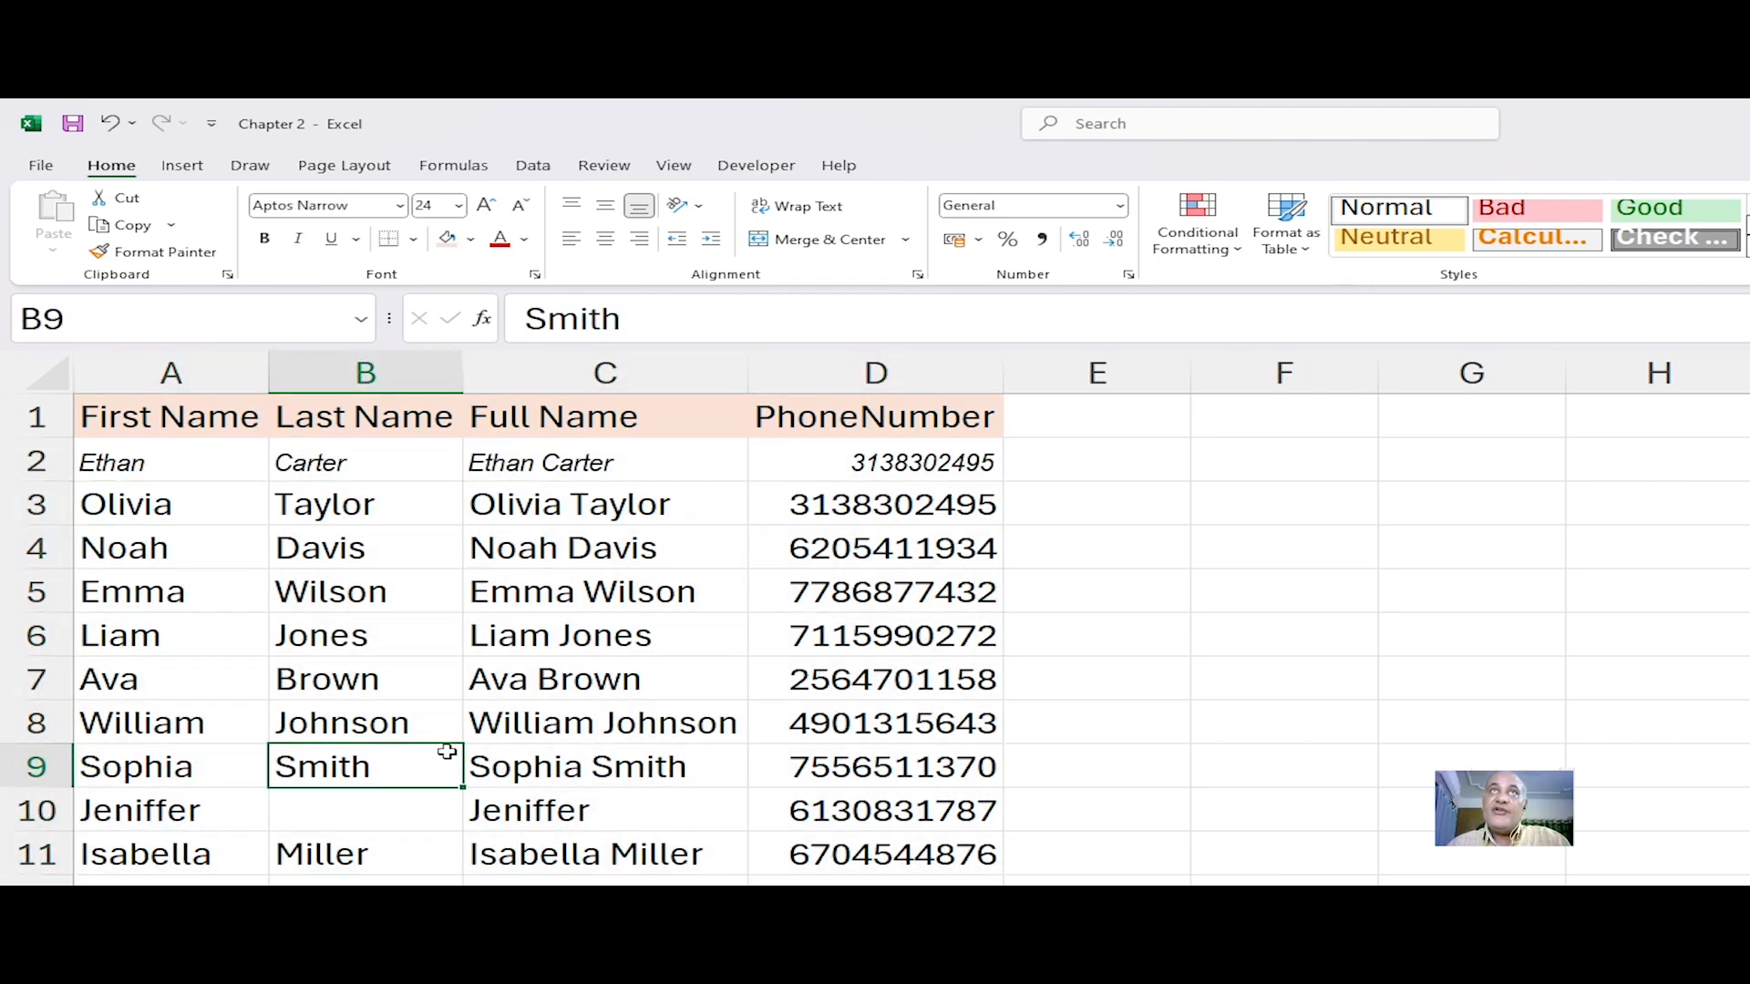
# Step: Select the data block A3 to D11 and set its font to Arial Narrow in italic
pyautogui.moveTo(128, 504); pyautogui.dragTo(845, 861)
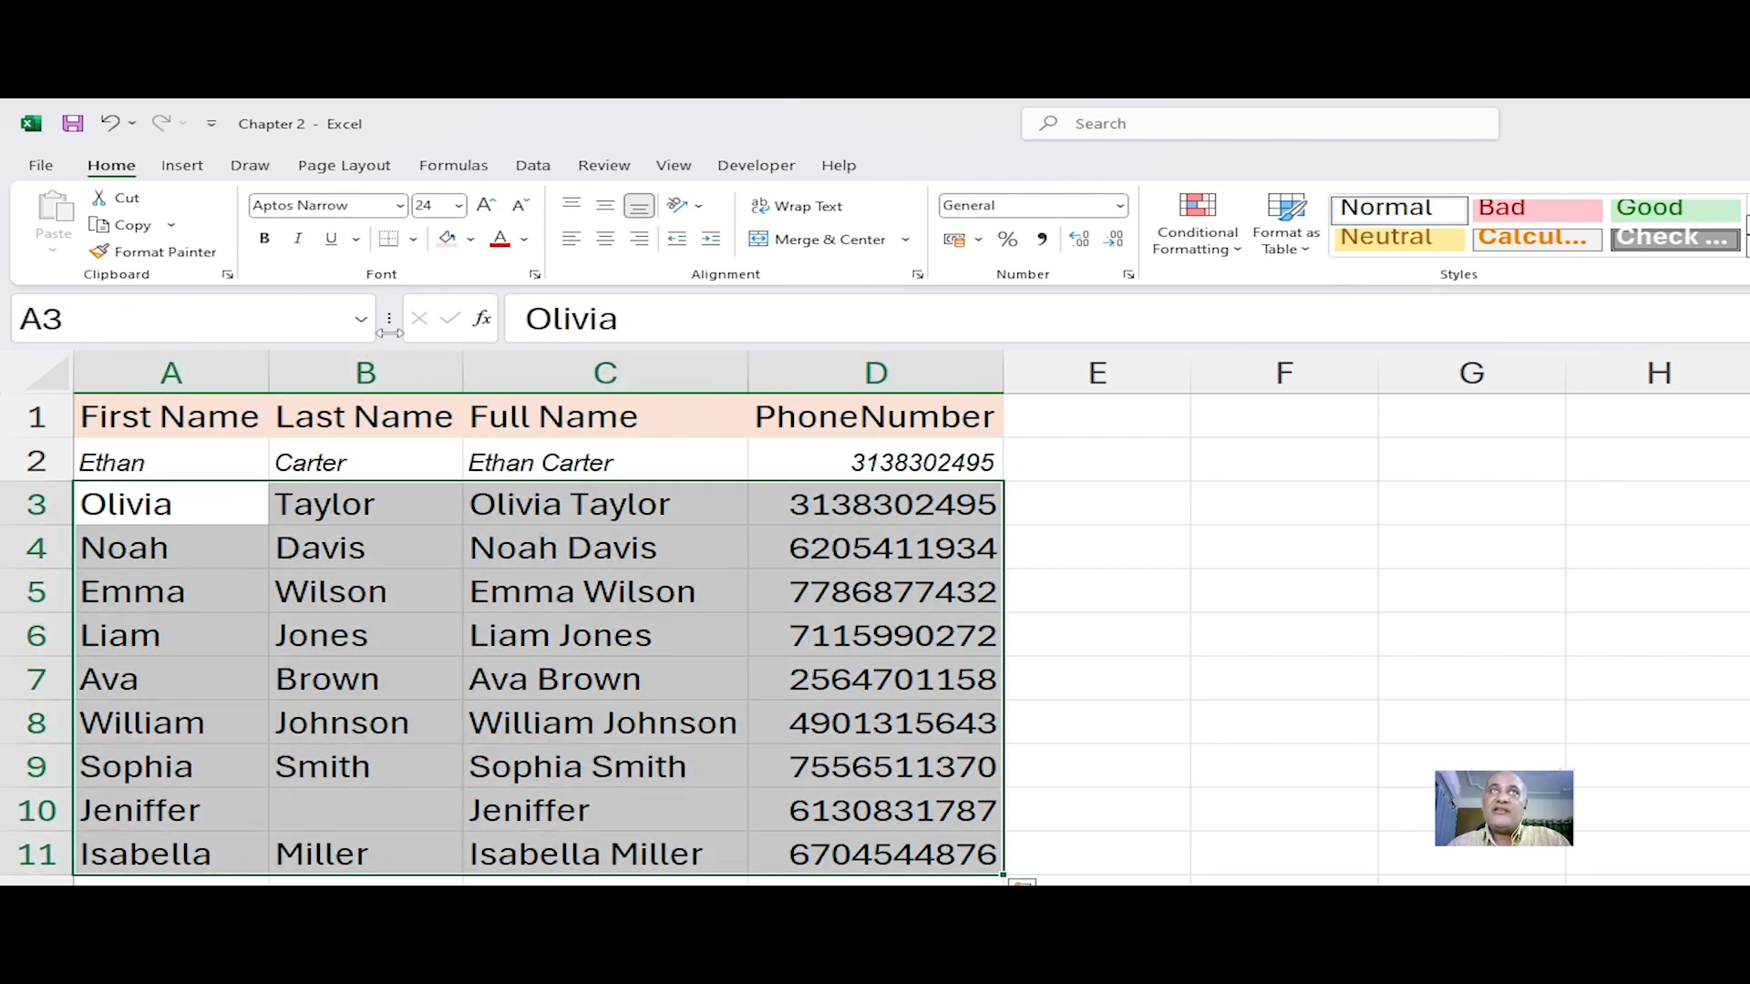
pyautogui.click(399, 209)
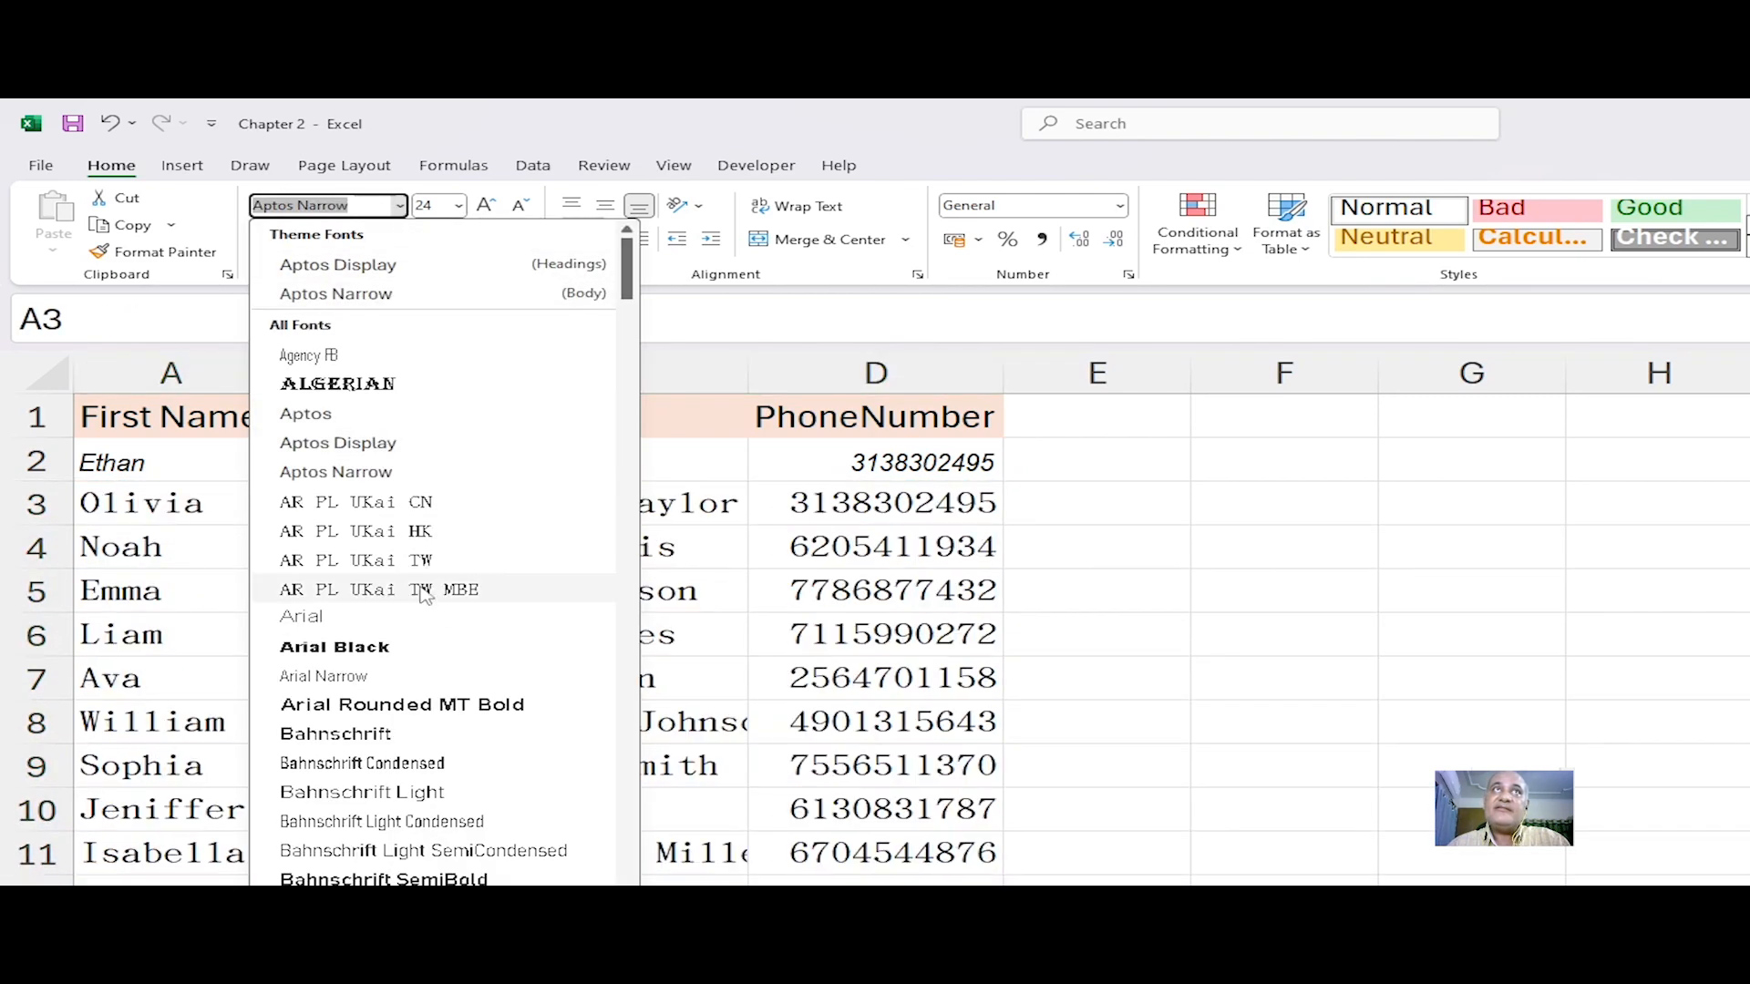
pyautogui.click(323, 675)
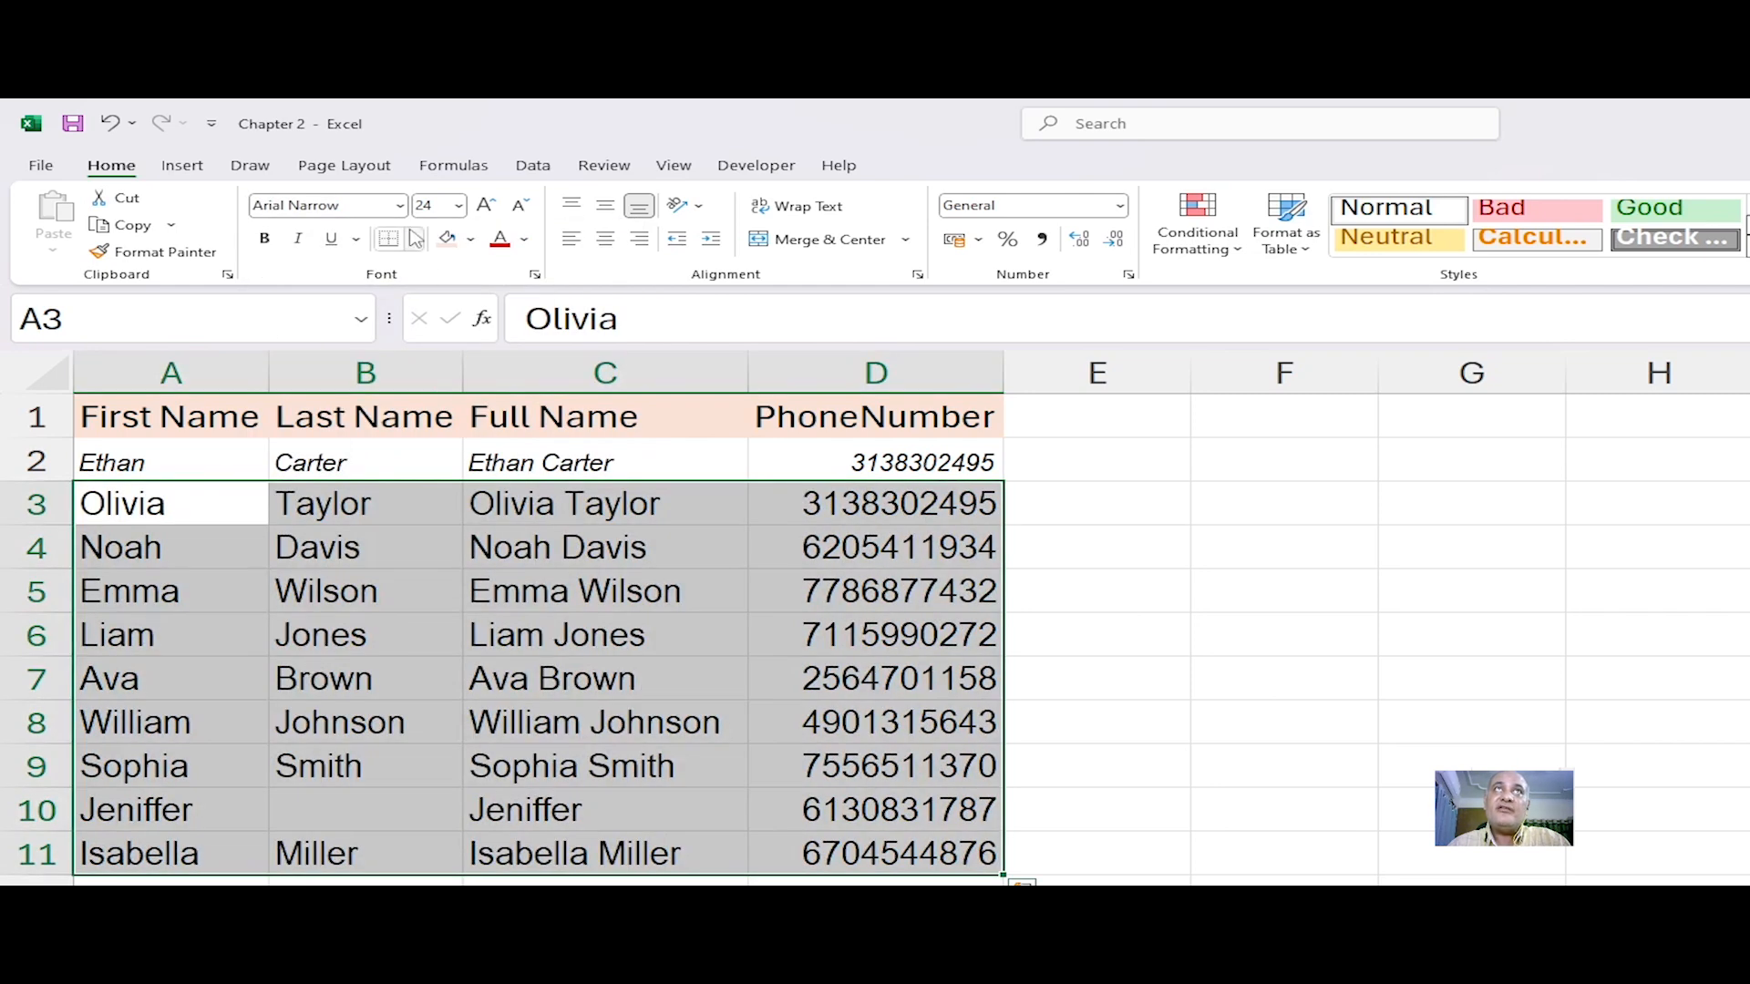
pyautogui.click(298, 239)
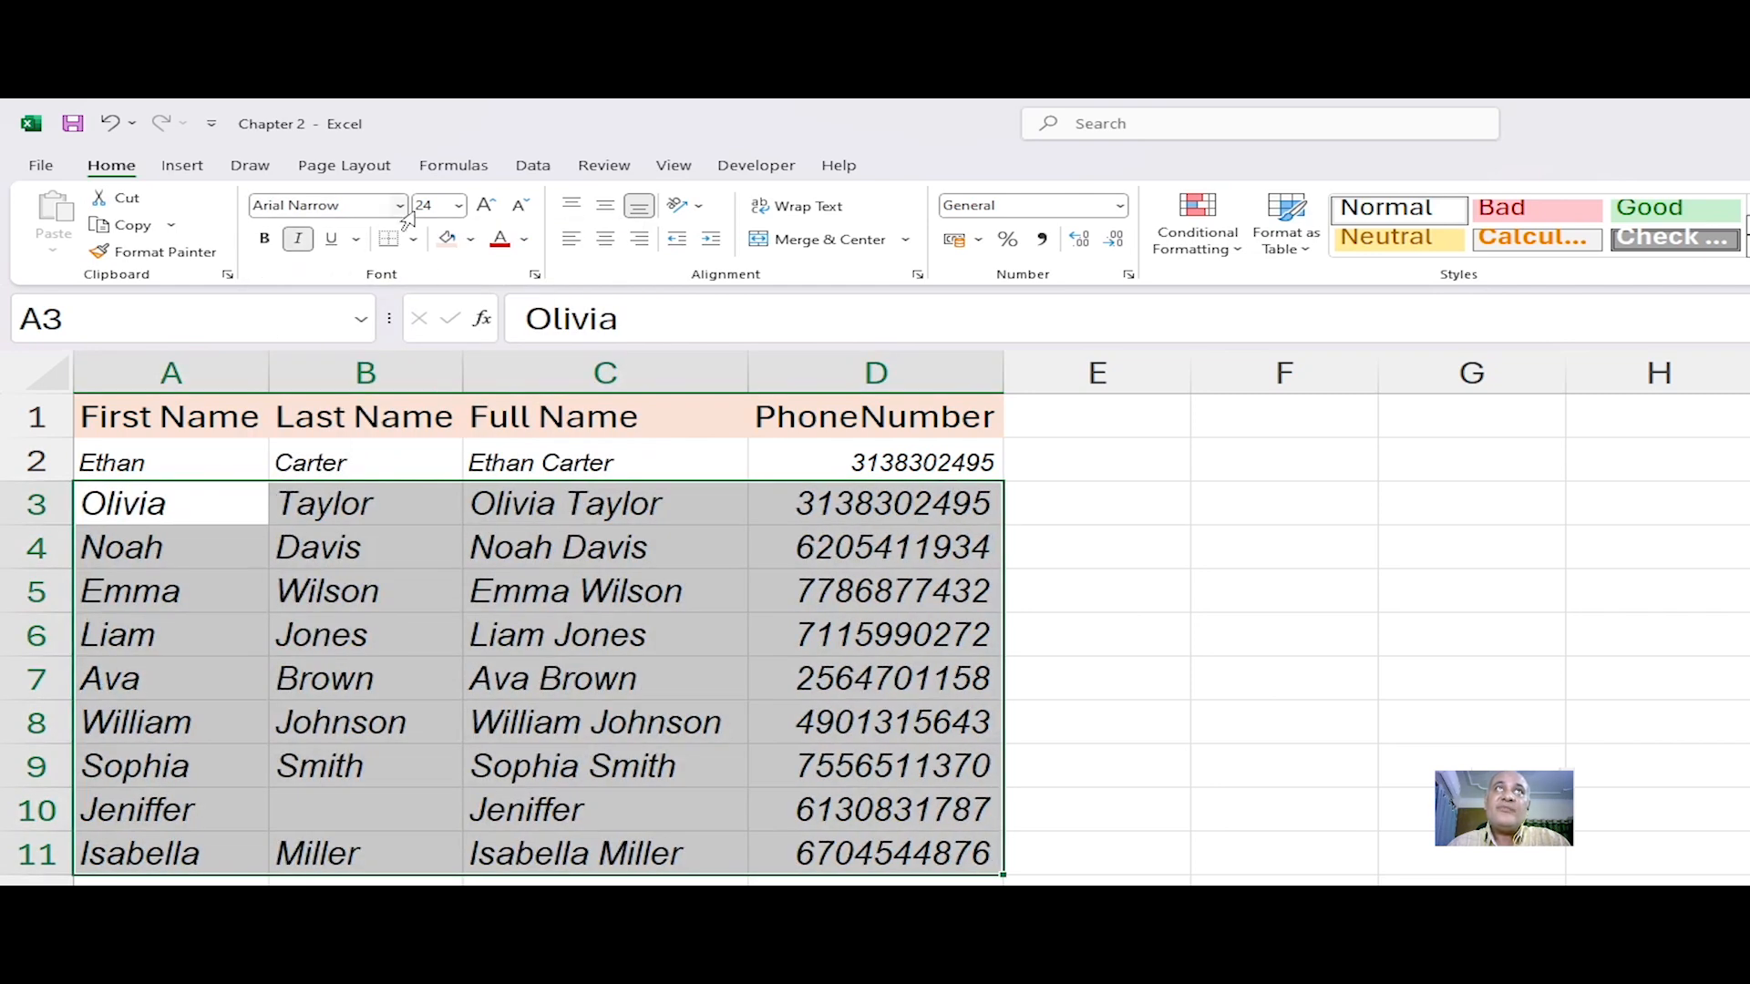
# Step: Change the data block's font size to 18, then undo that size change
pyautogui.click(459, 206)
pyautogui.click(460, 401)
pyautogui.click(500, 724)
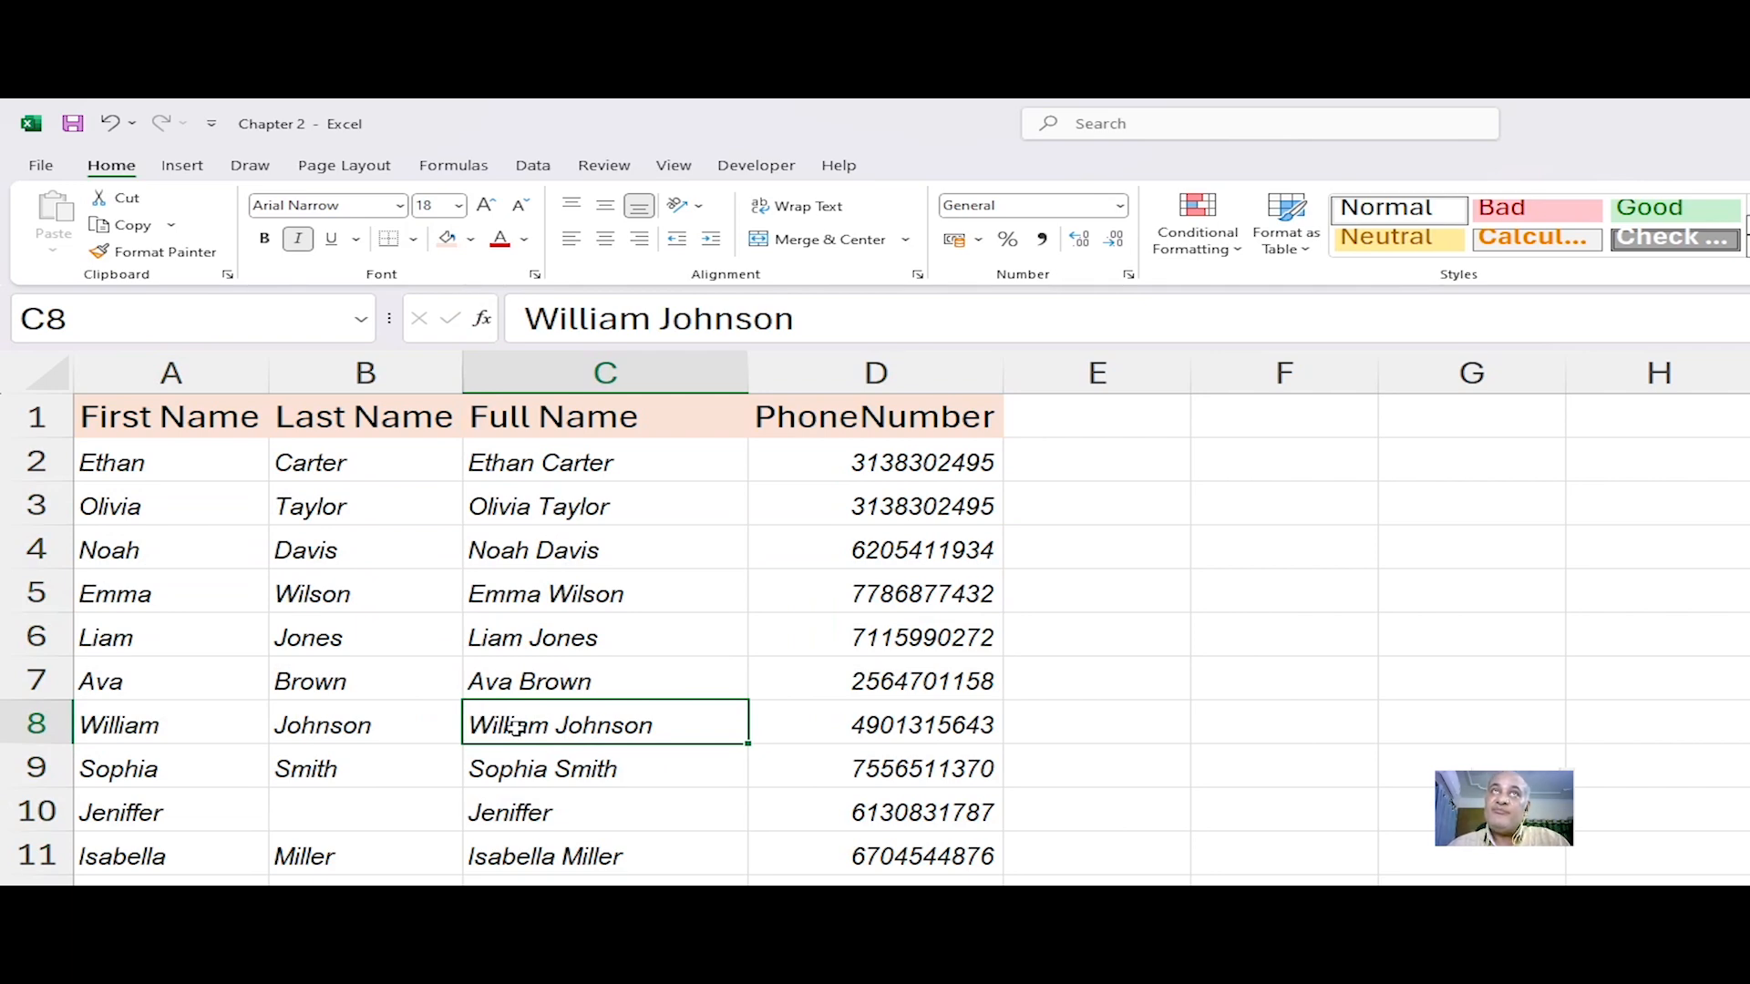
pyautogui.click(135, 462)
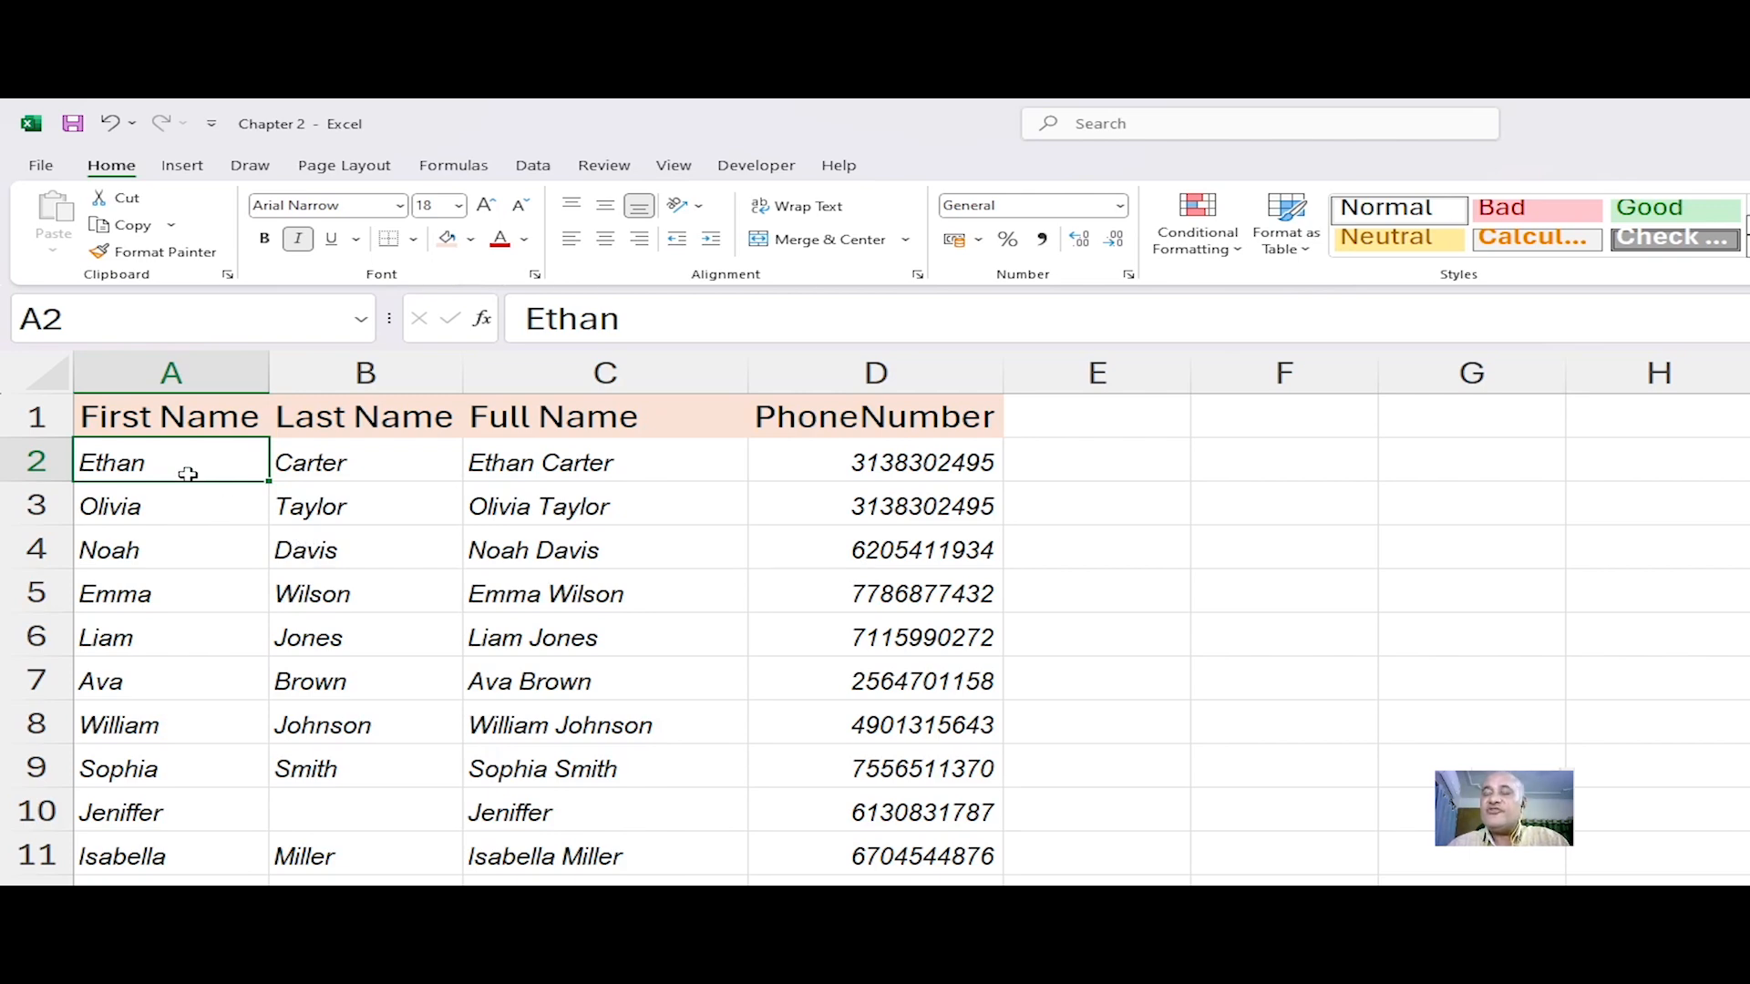
pyautogui.click(202, 520)
pyautogui.hotkey('ctrl', 'z')
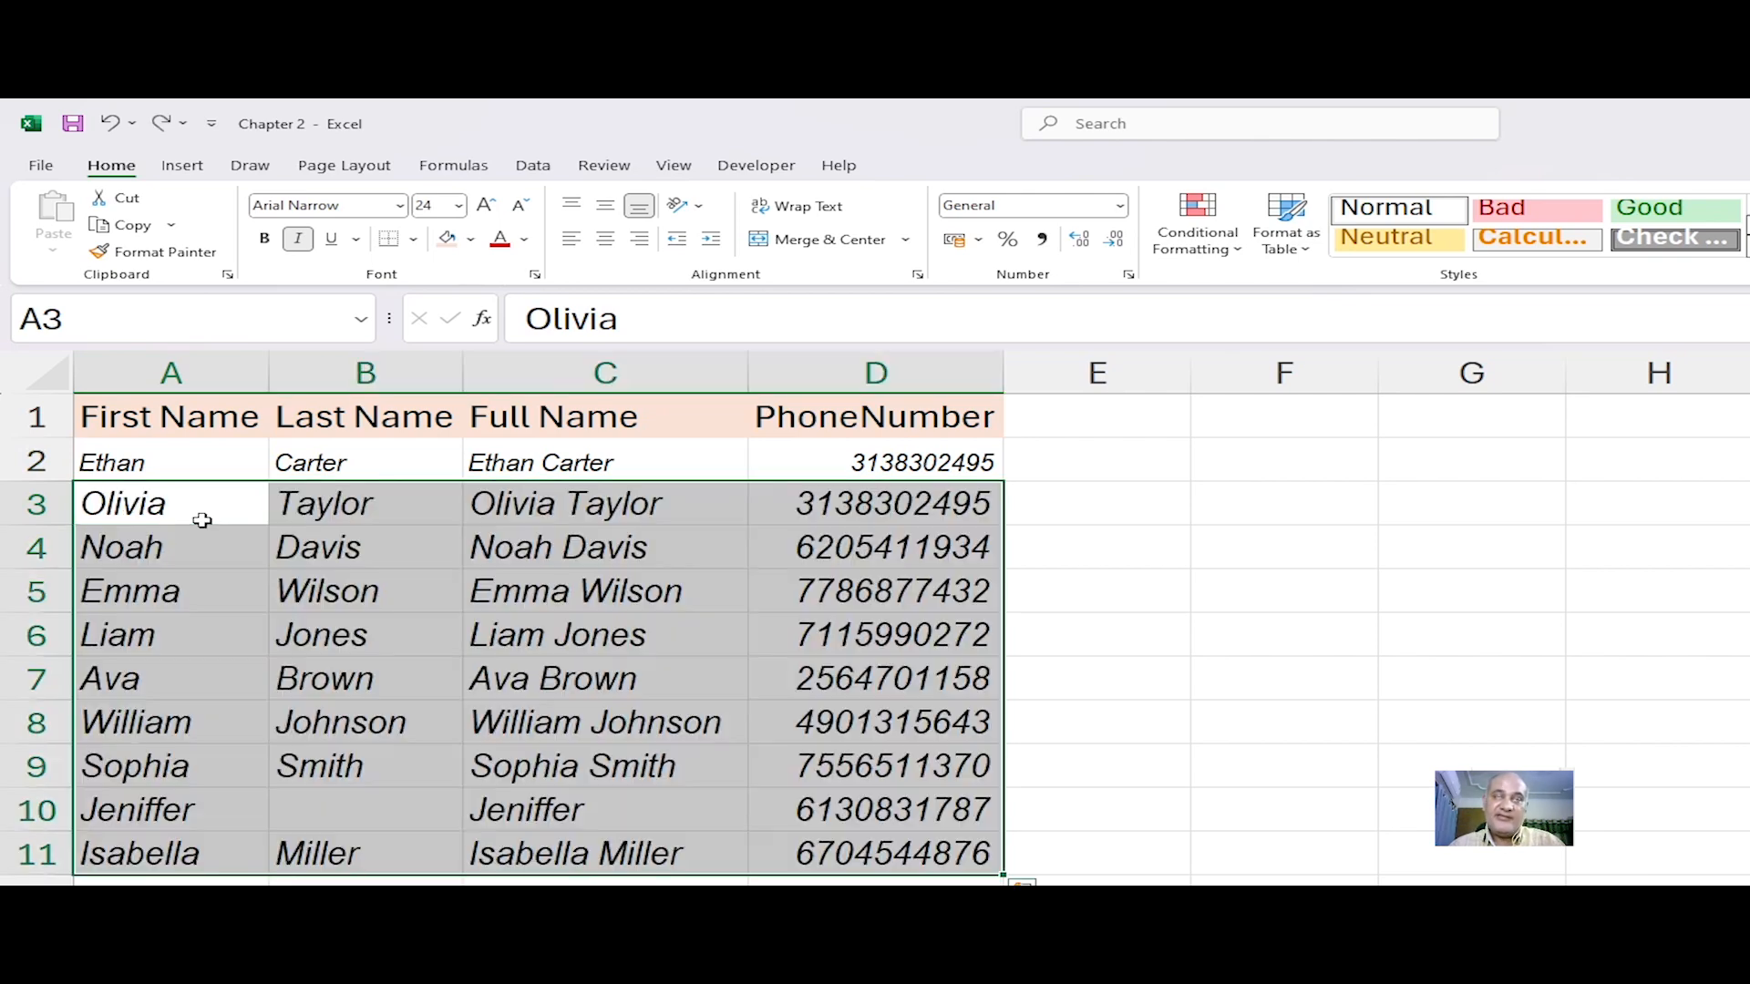
# Step: Select individual cells in rows 2 and 3 to compare their formatting
pyautogui.click(202, 521)
pyautogui.click(134, 450)
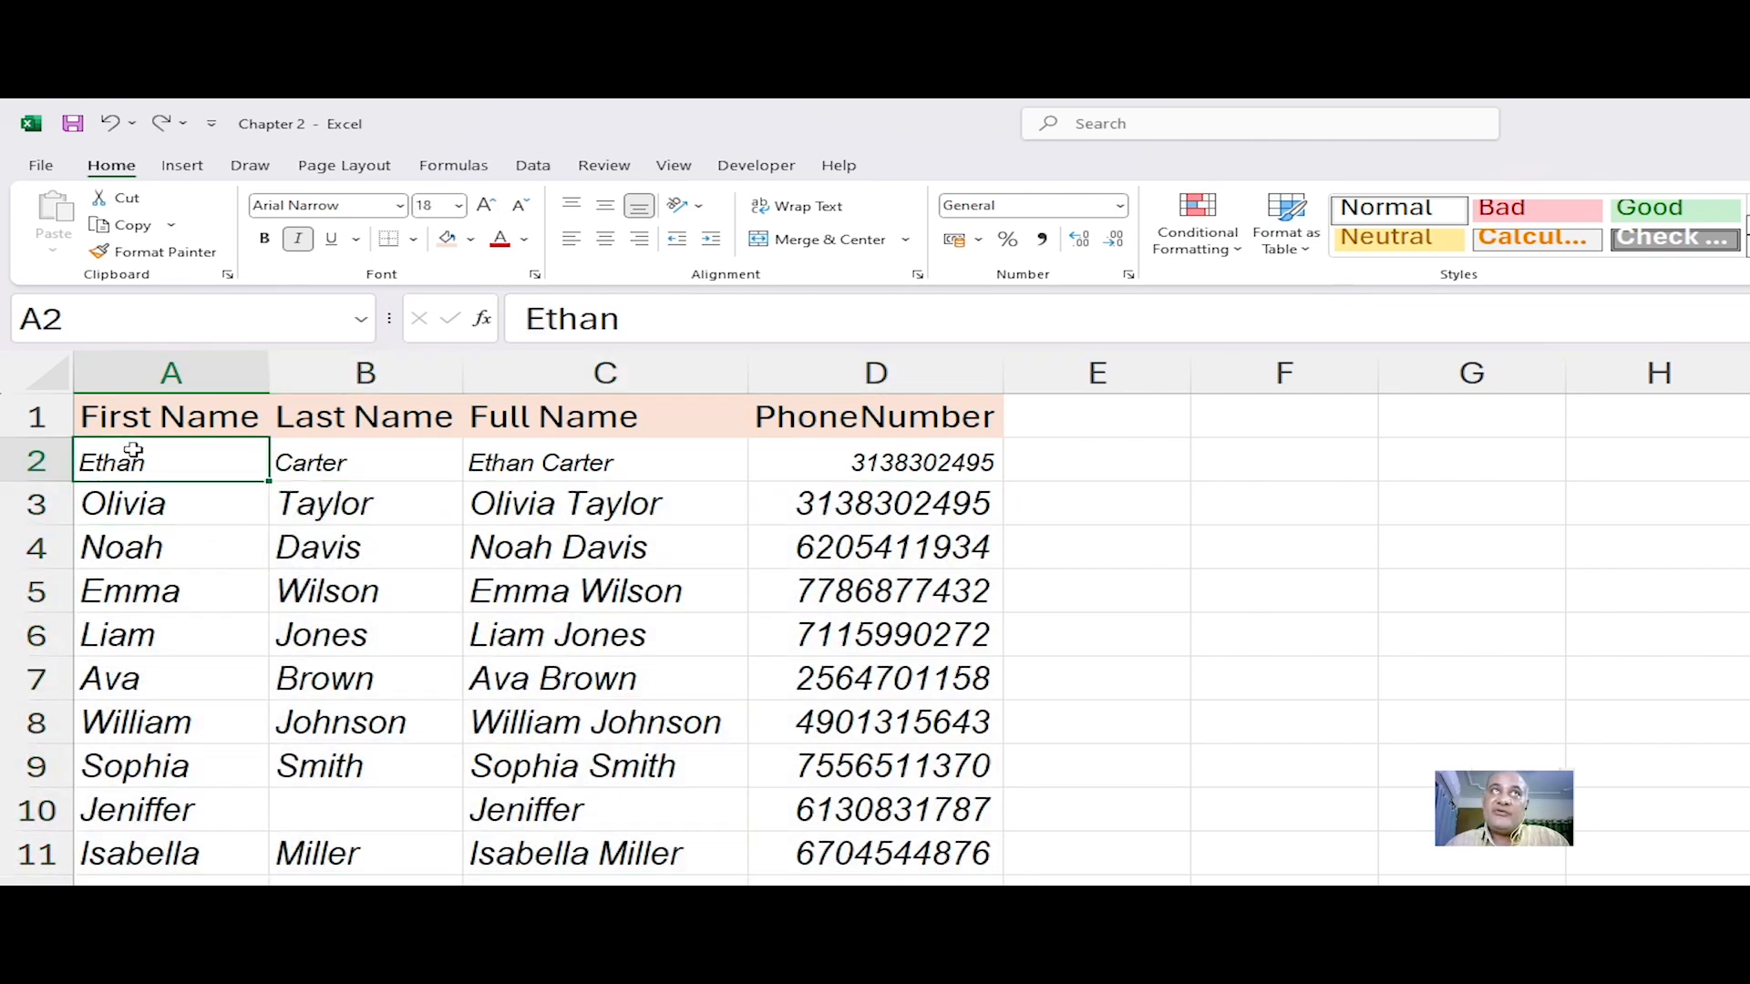
pyautogui.click(707, 466)
pyautogui.click(981, 464)
pyautogui.click(369, 458)
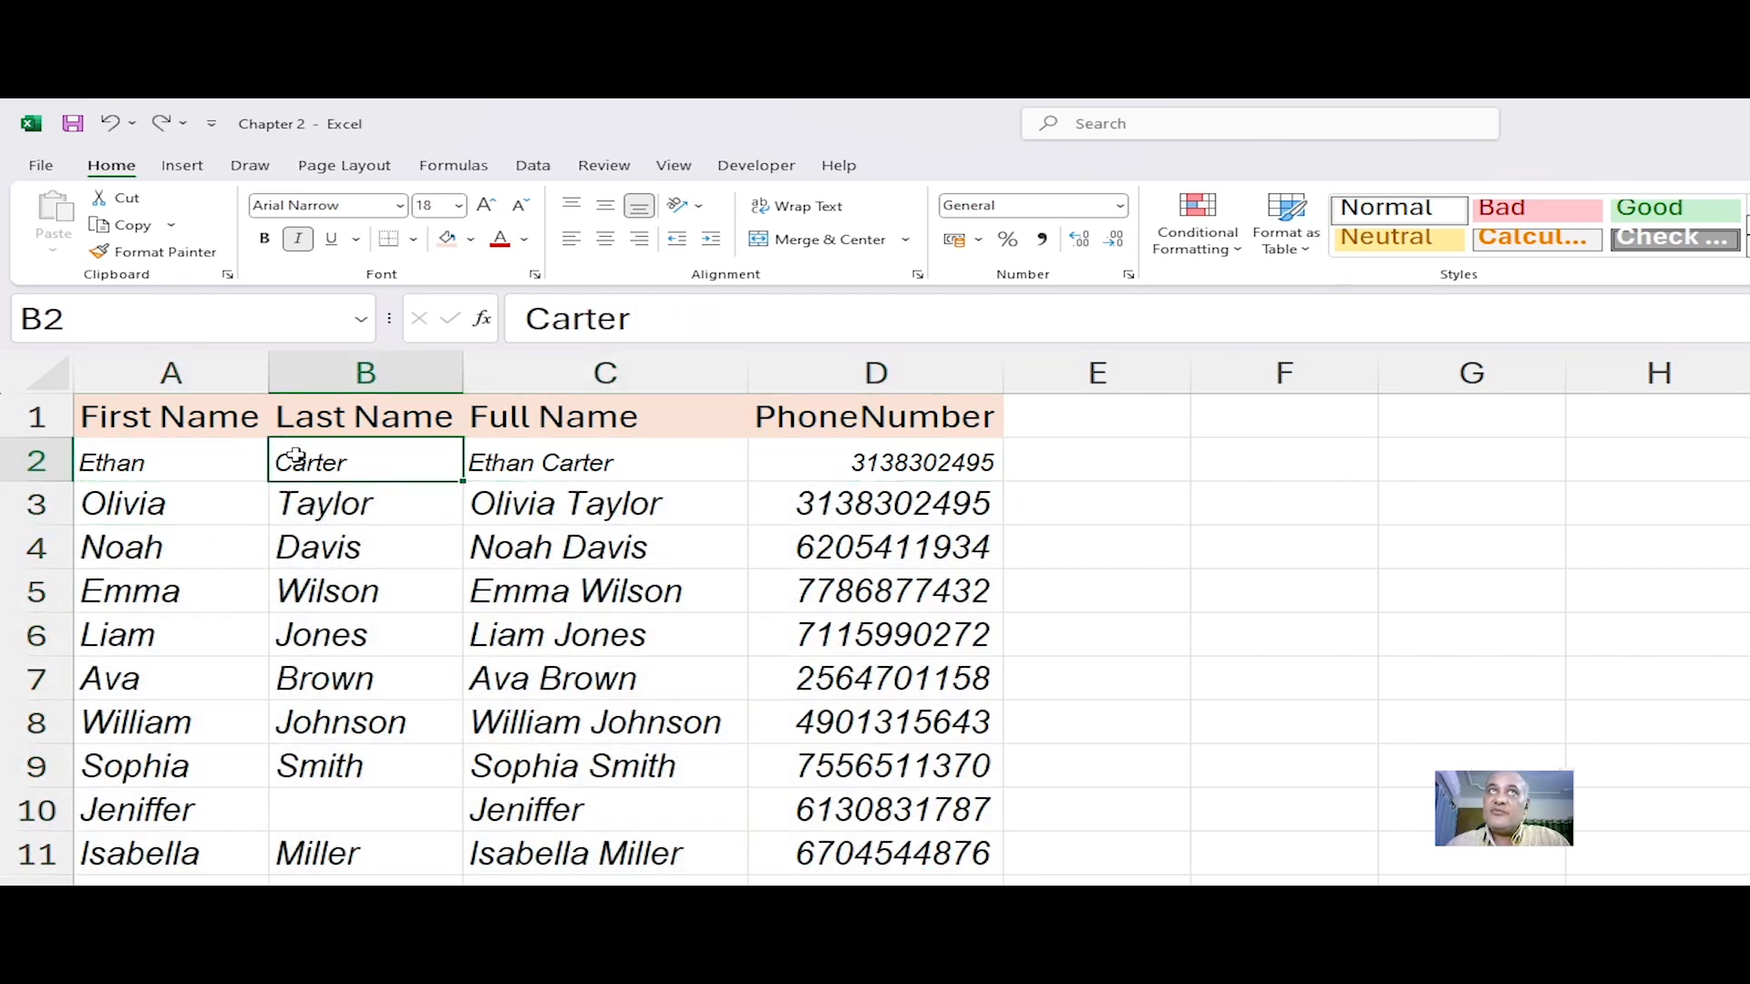
# Step: Copy the formatting of A2 to D2 onto row 3 with the Format Painter
pyautogui.moveTo(148, 461); pyautogui.dragTo(851, 462)
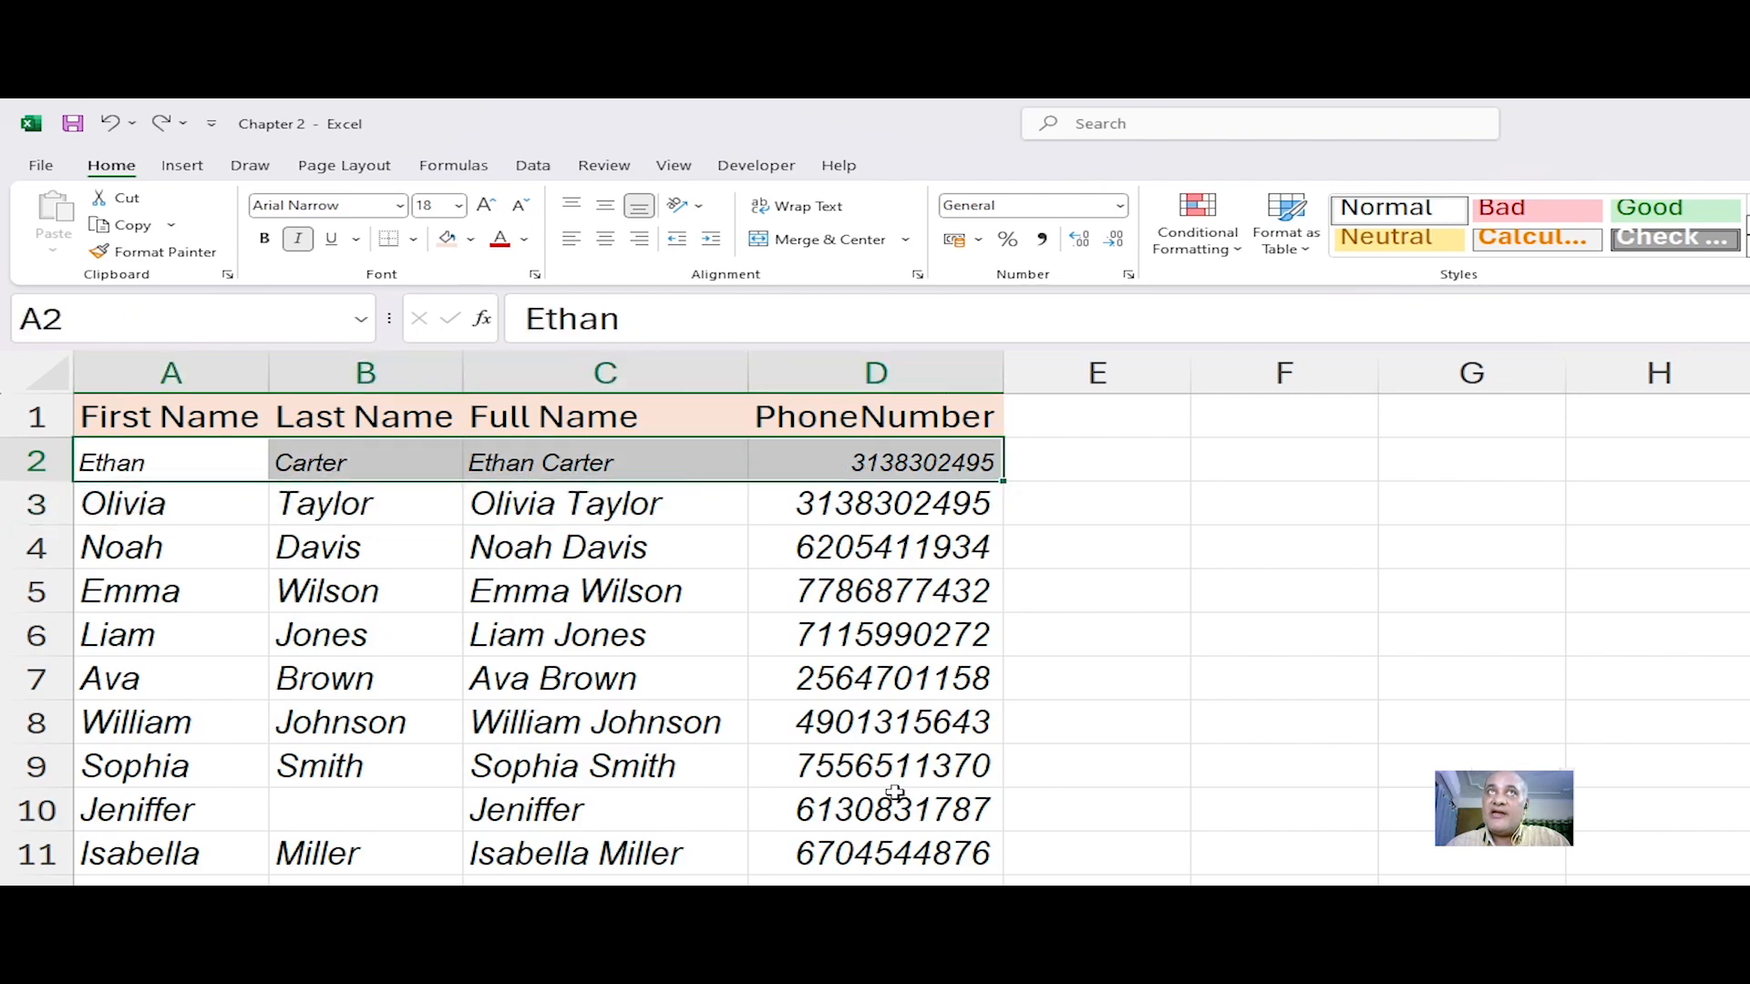
pyautogui.click(147, 257)
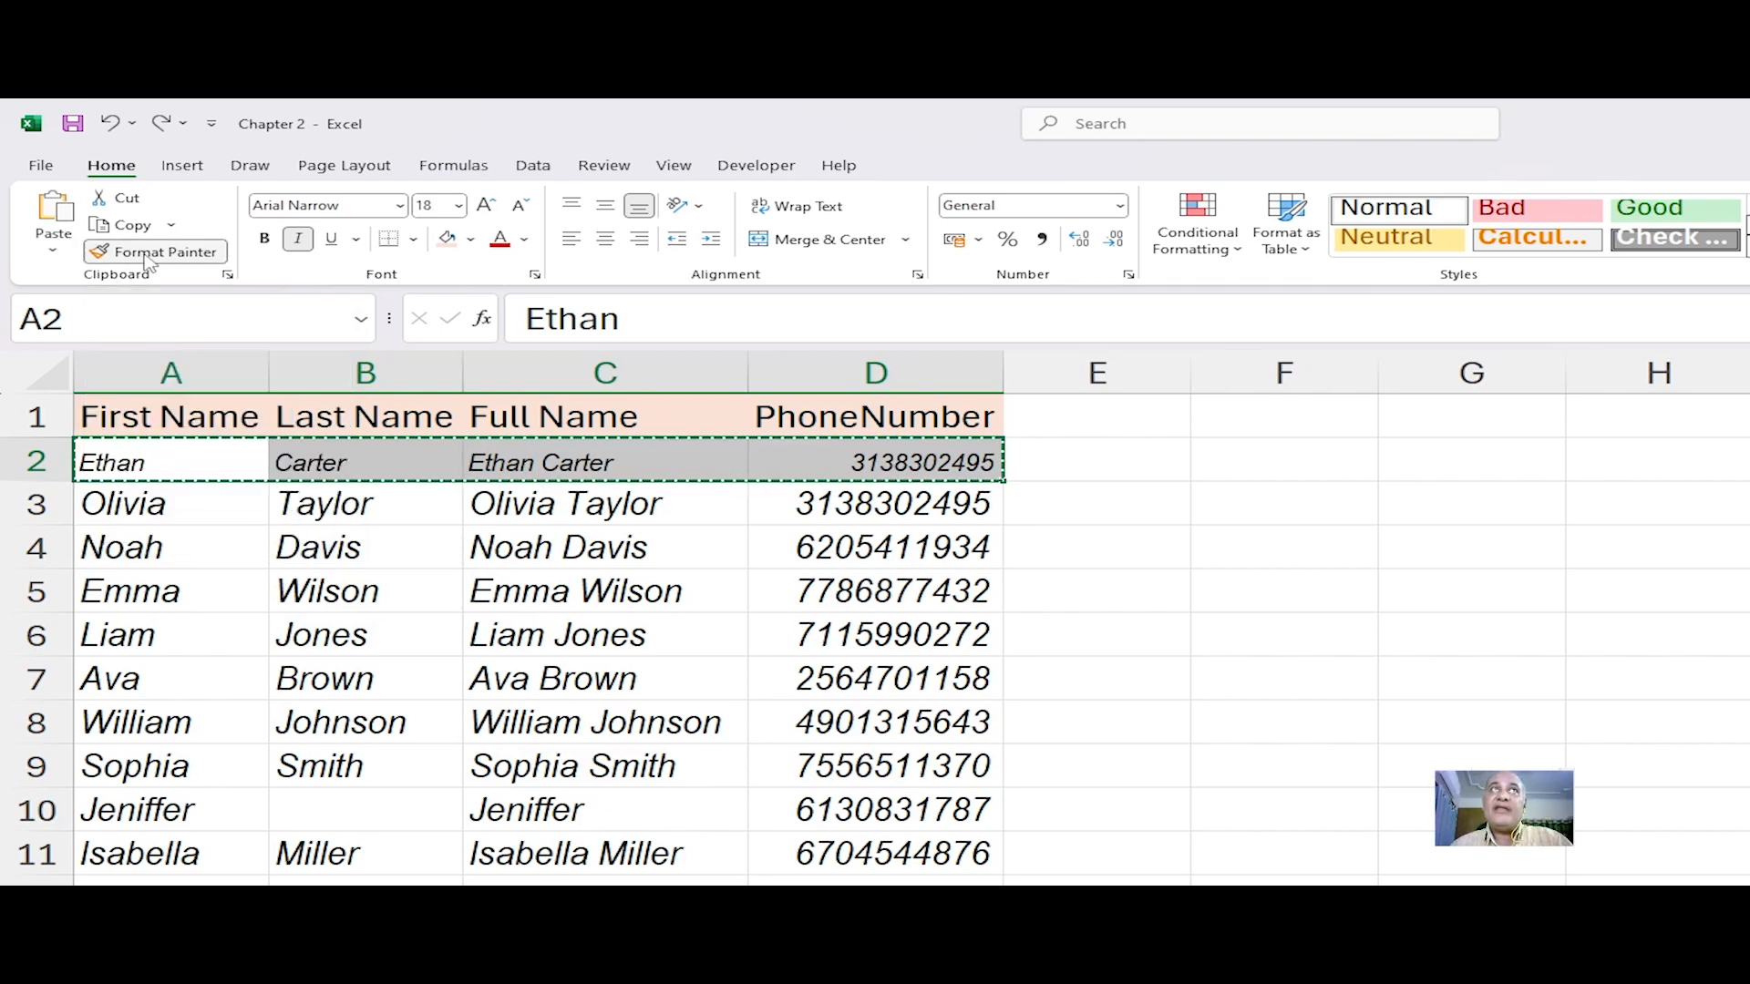
pyautogui.click(132, 506)
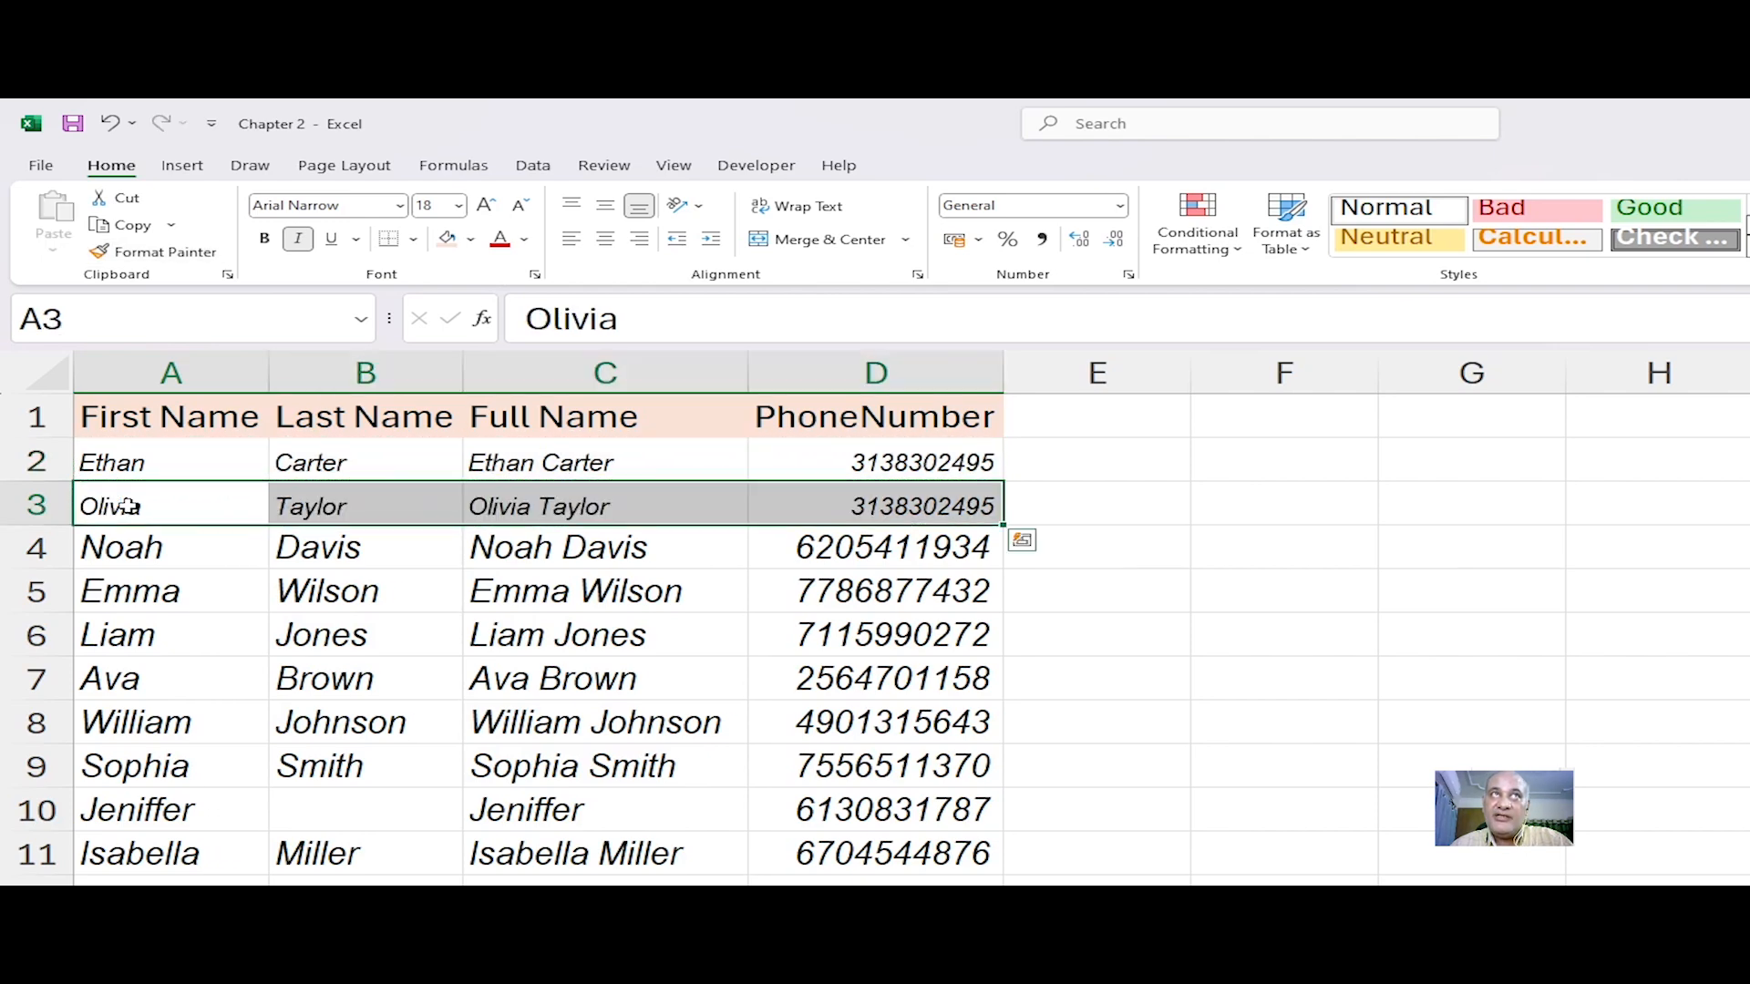
pyautogui.click(210, 592)
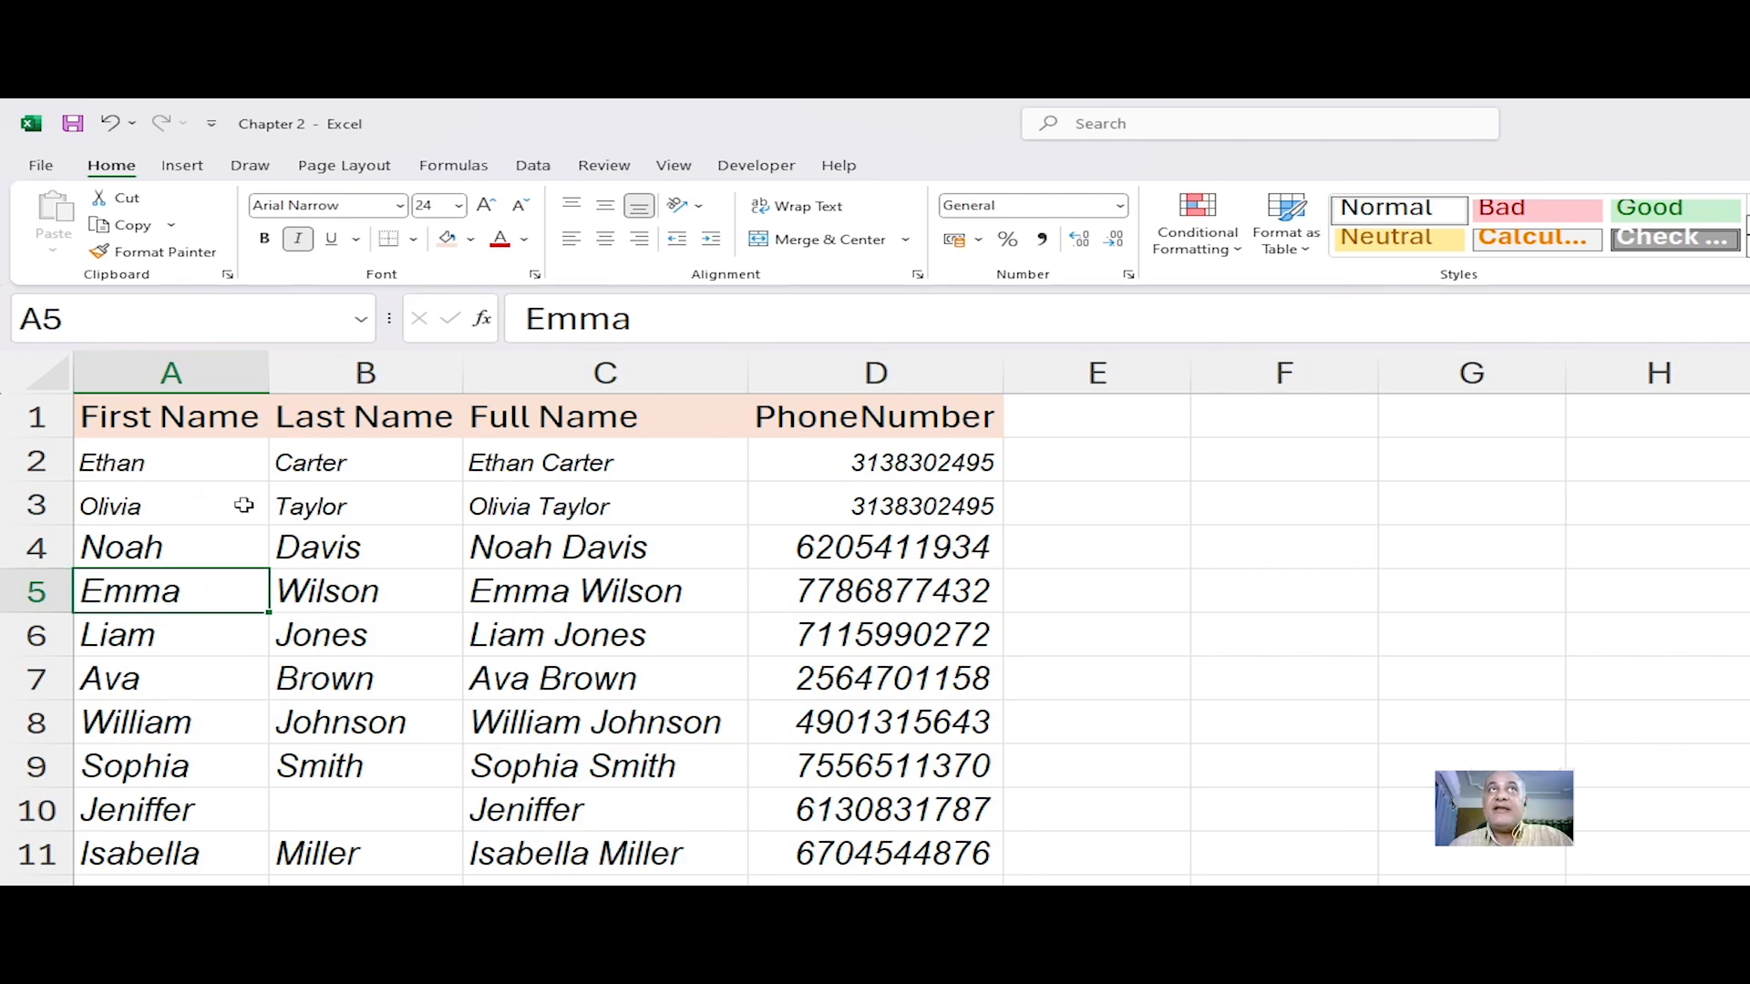
# Step: Copy the formatting of A3 and B3 onto A4 and B4 with the Format Painter
pyautogui.moveTo(116, 463); pyautogui.dragTo(843, 483)
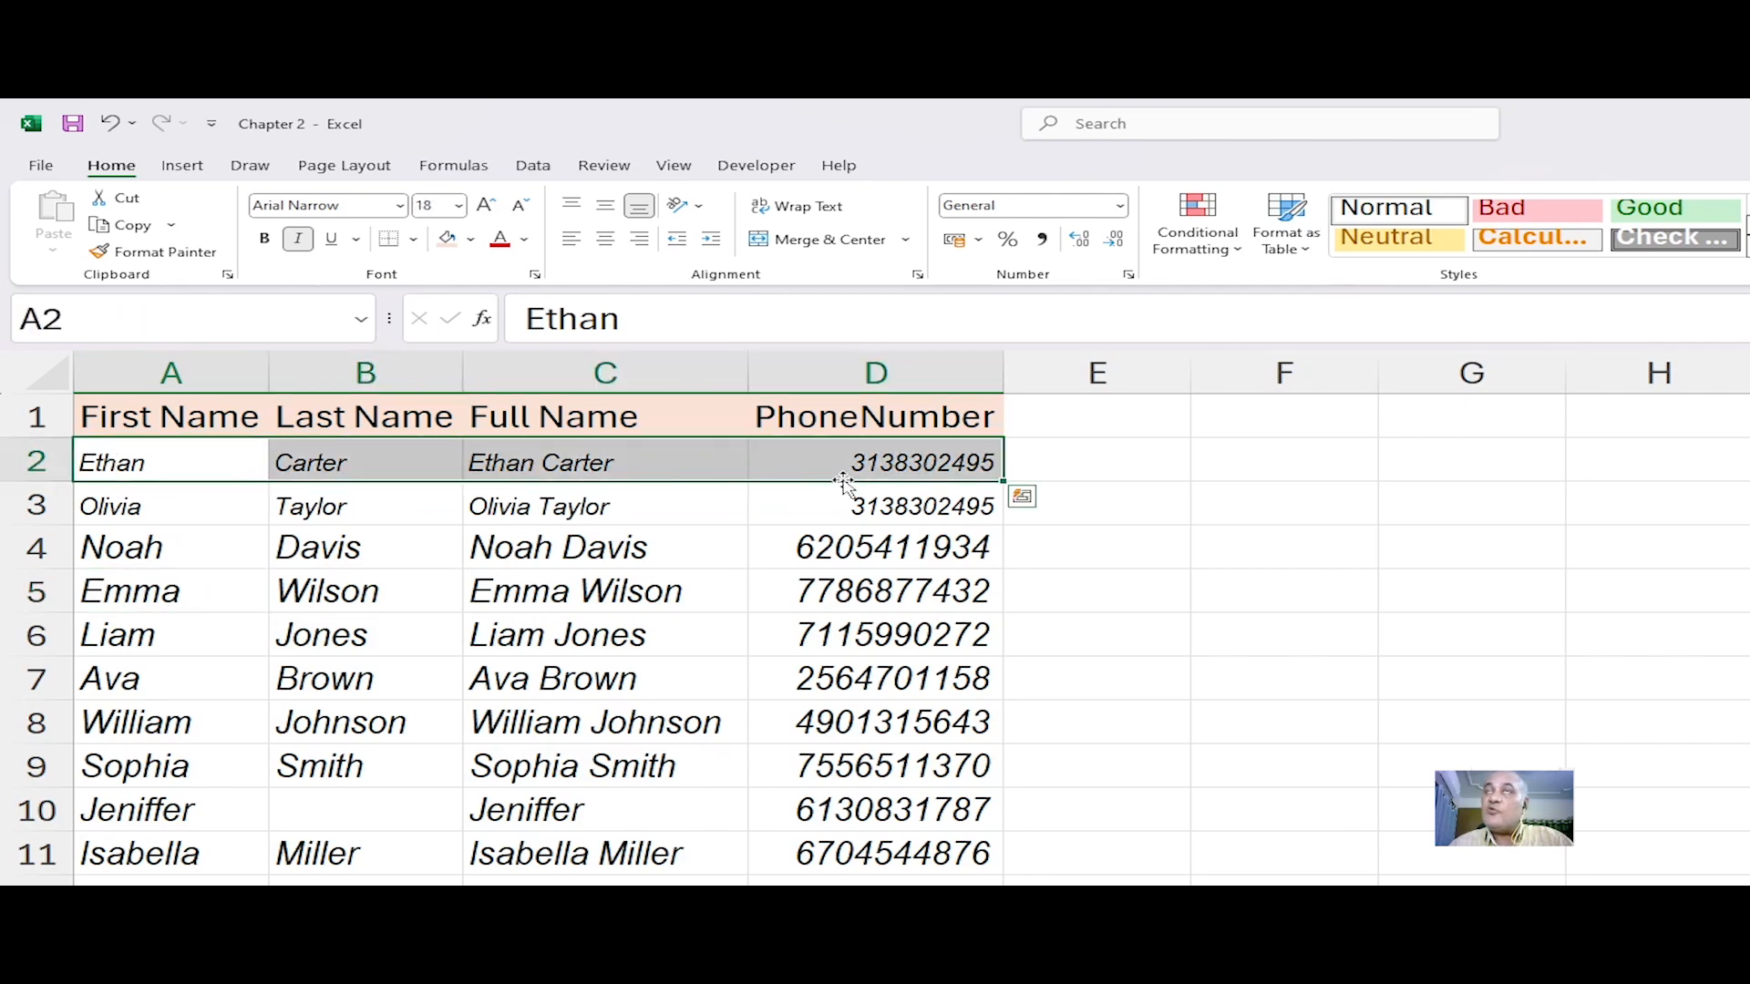
pyautogui.click(328, 470)
pyautogui.moveTo(128, 504); pyautogui.dragTo(295, 501)
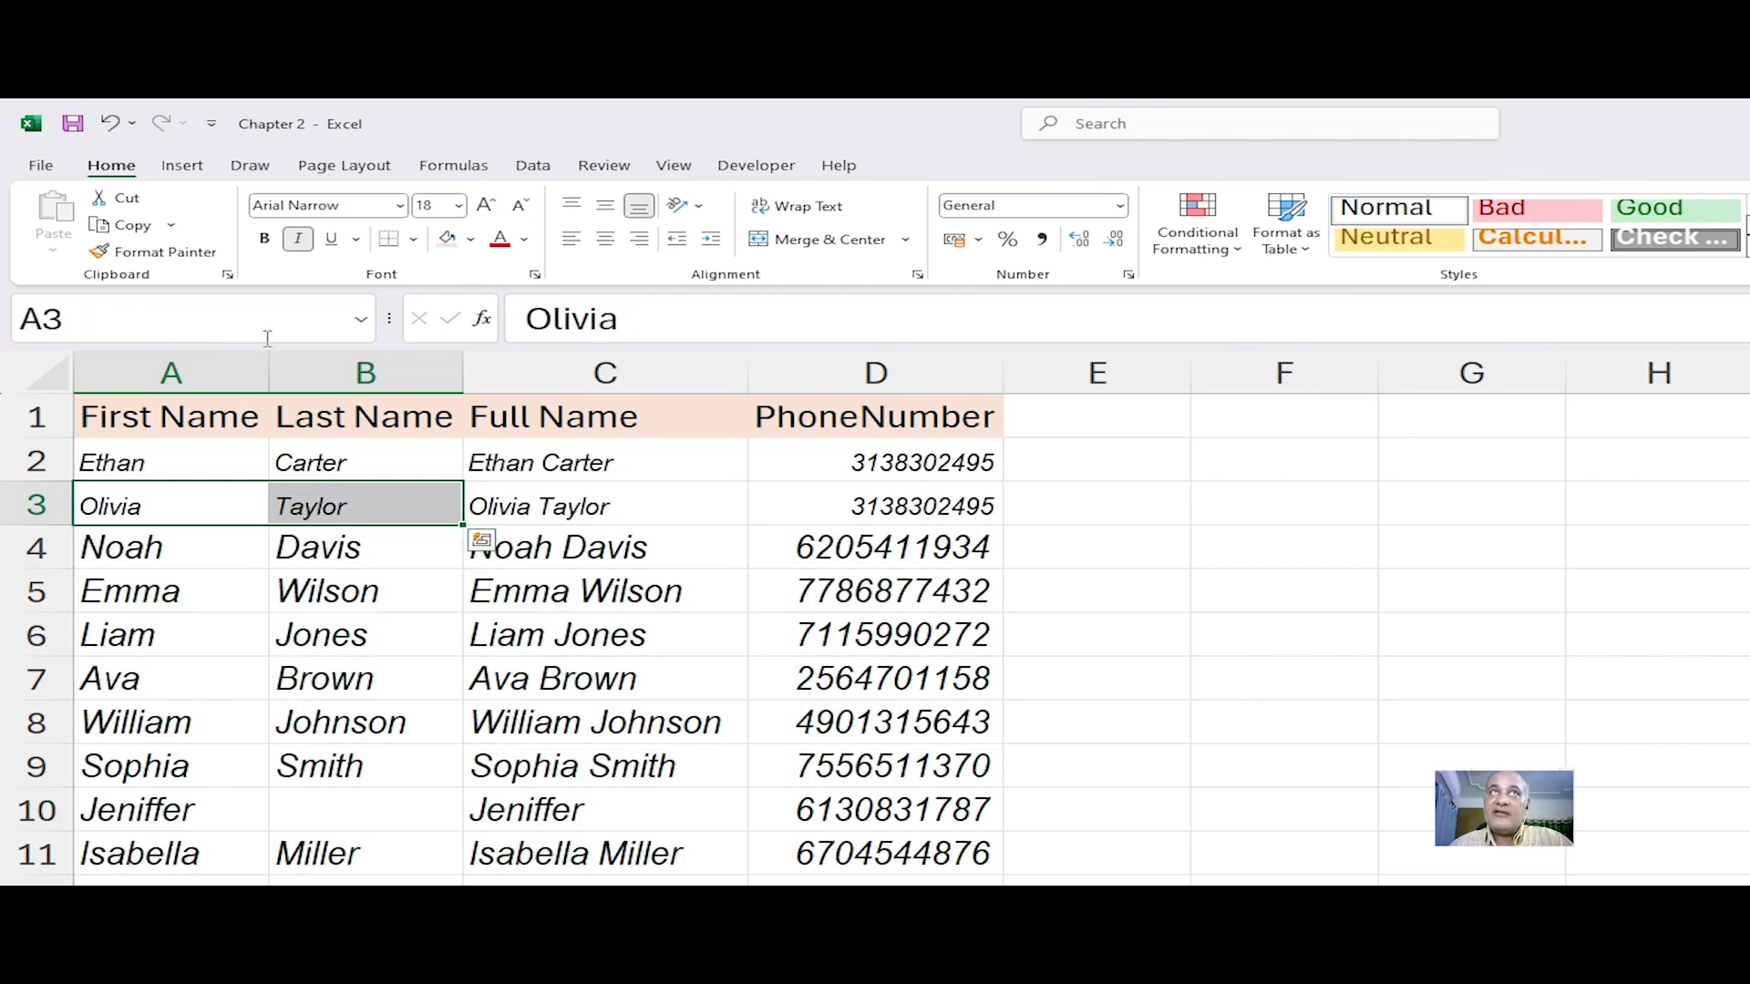
pyautogui.click(155, 252)
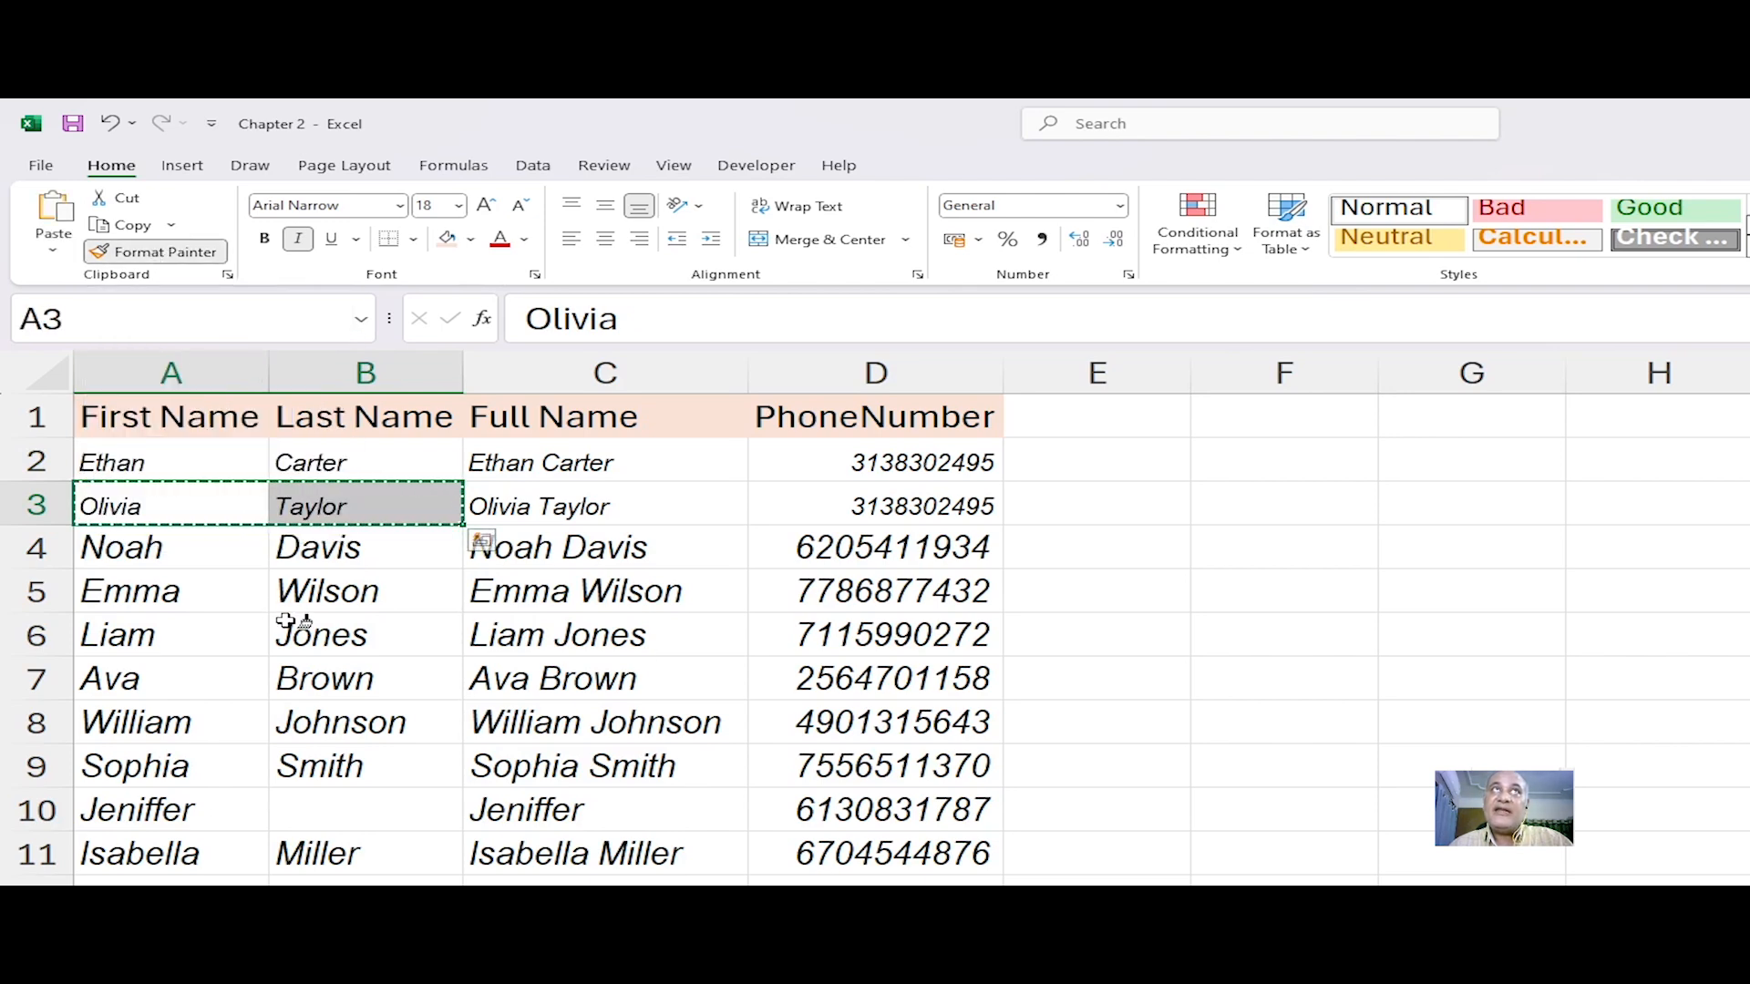
pyautogui.click(150, 547)
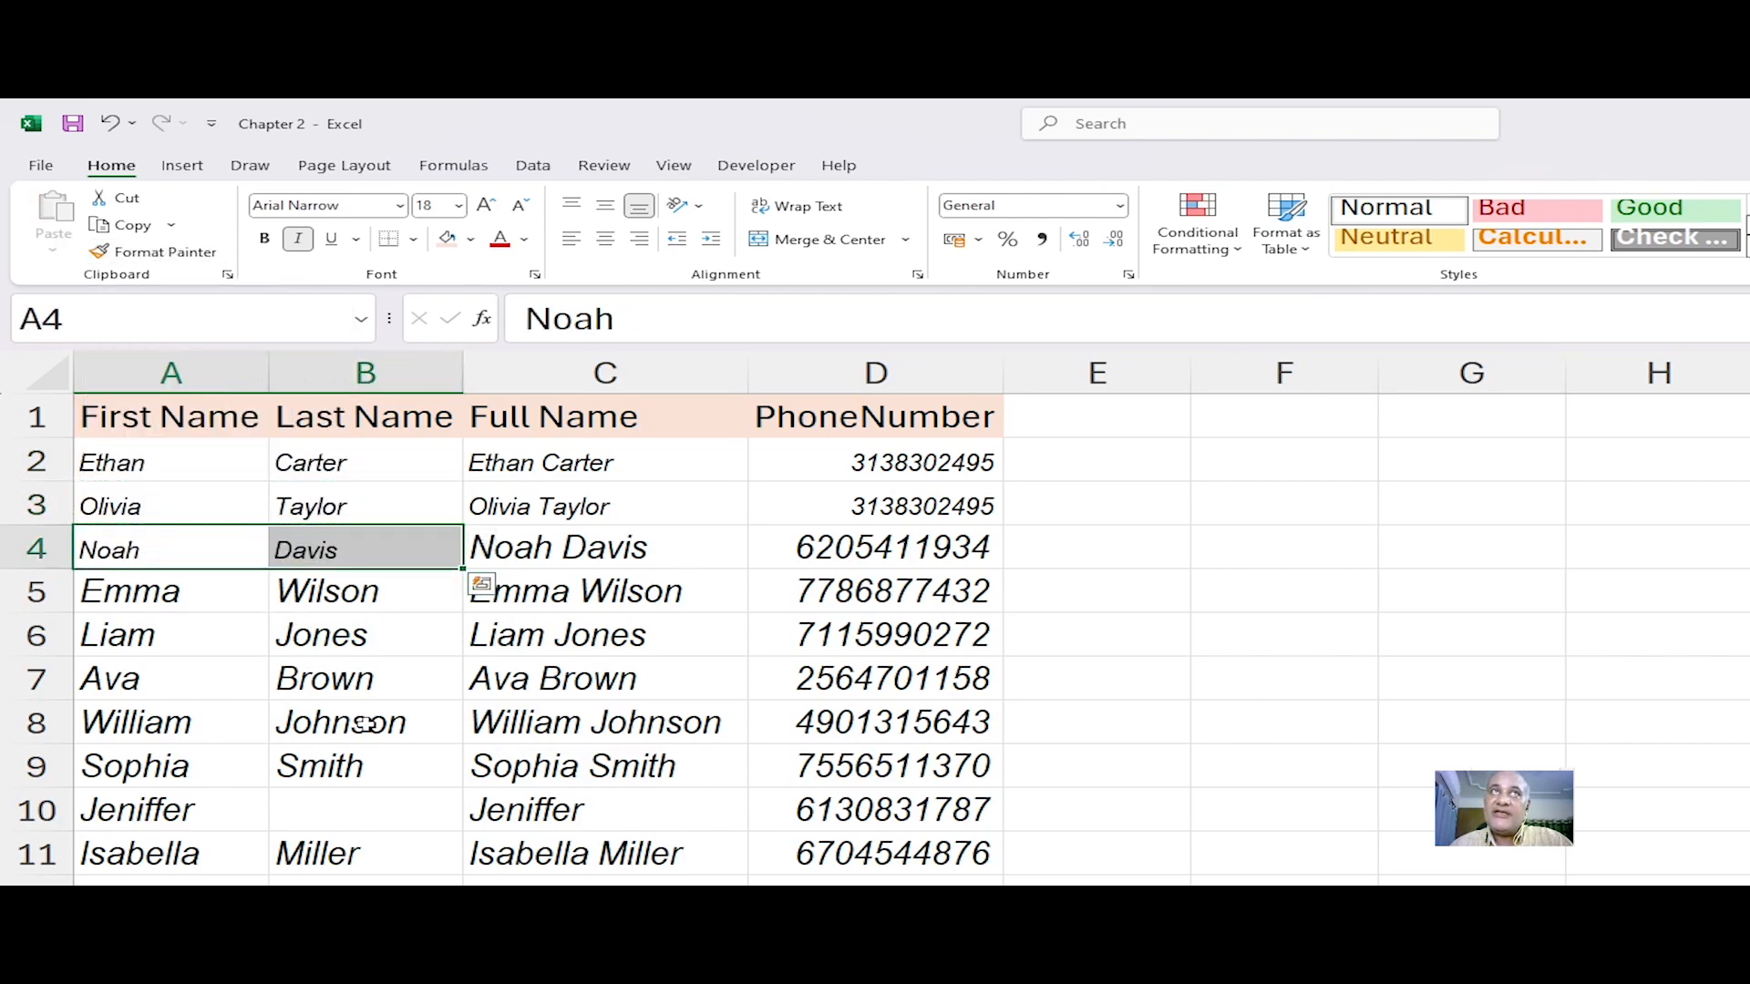
# Step: Undo the last two Format Painter applications
pyautogui.click(366, 724)
pyautogui.click(239, 548)
pyautogui.click(316, 550)
pyautogui.click(583, 548)
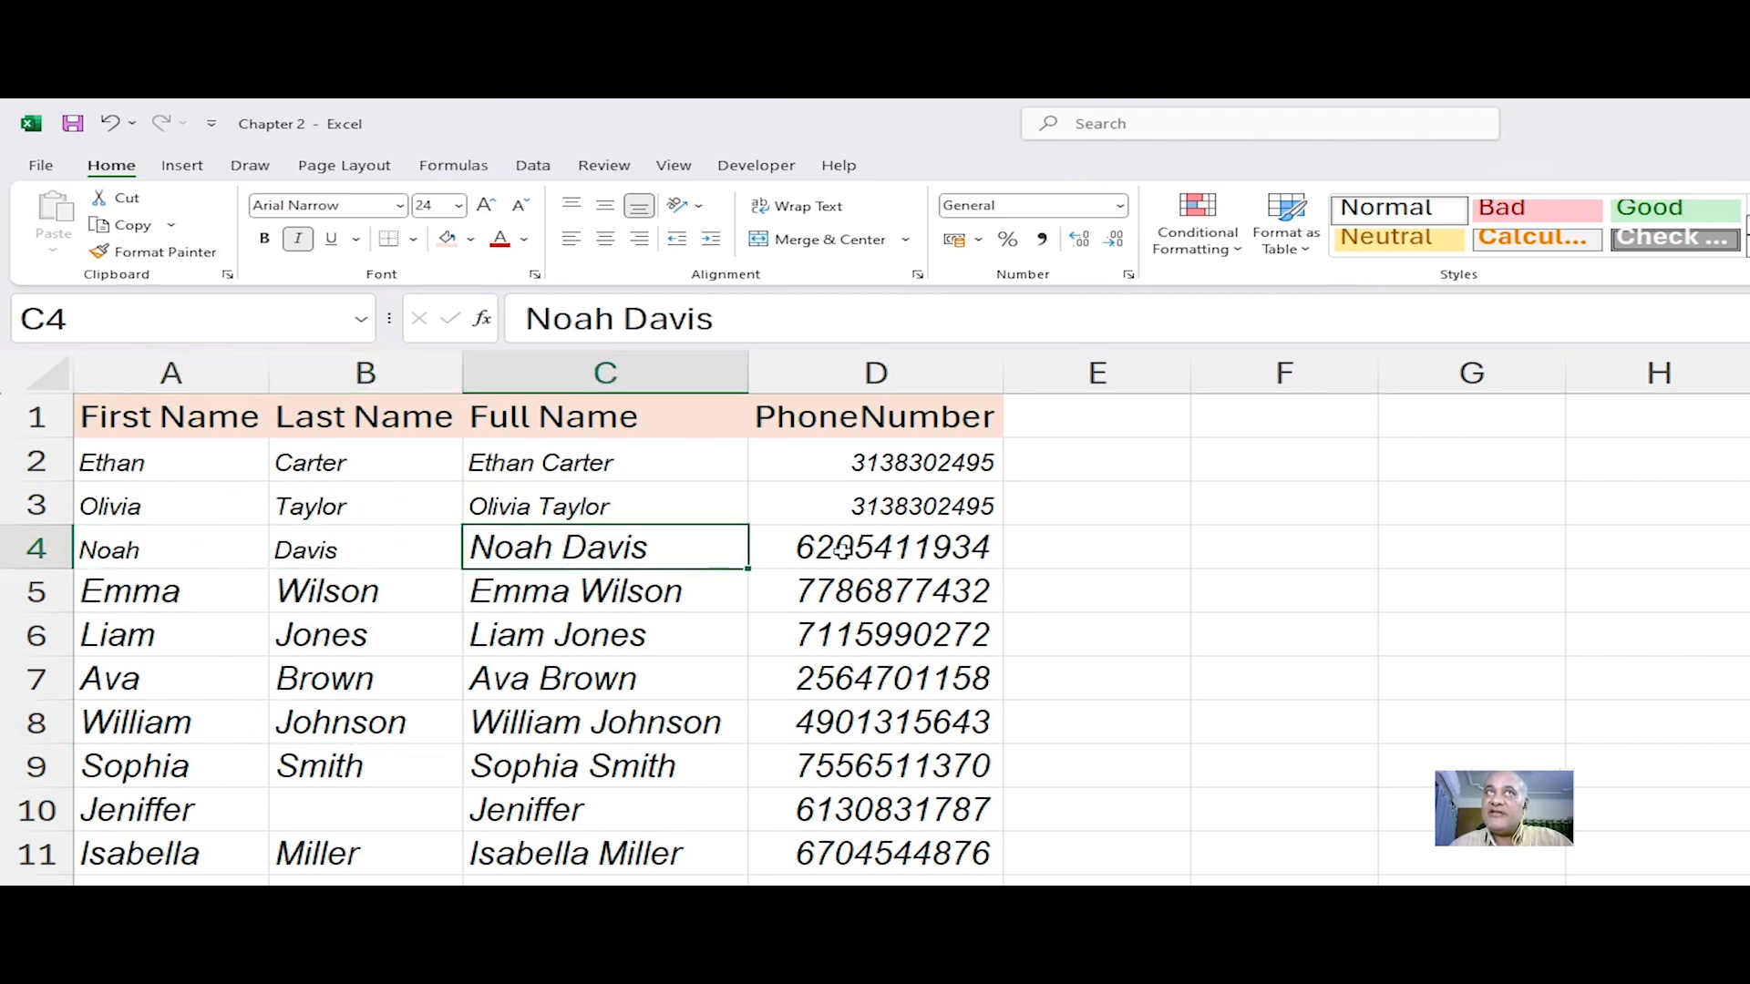
pyautogui.click(864, 549)
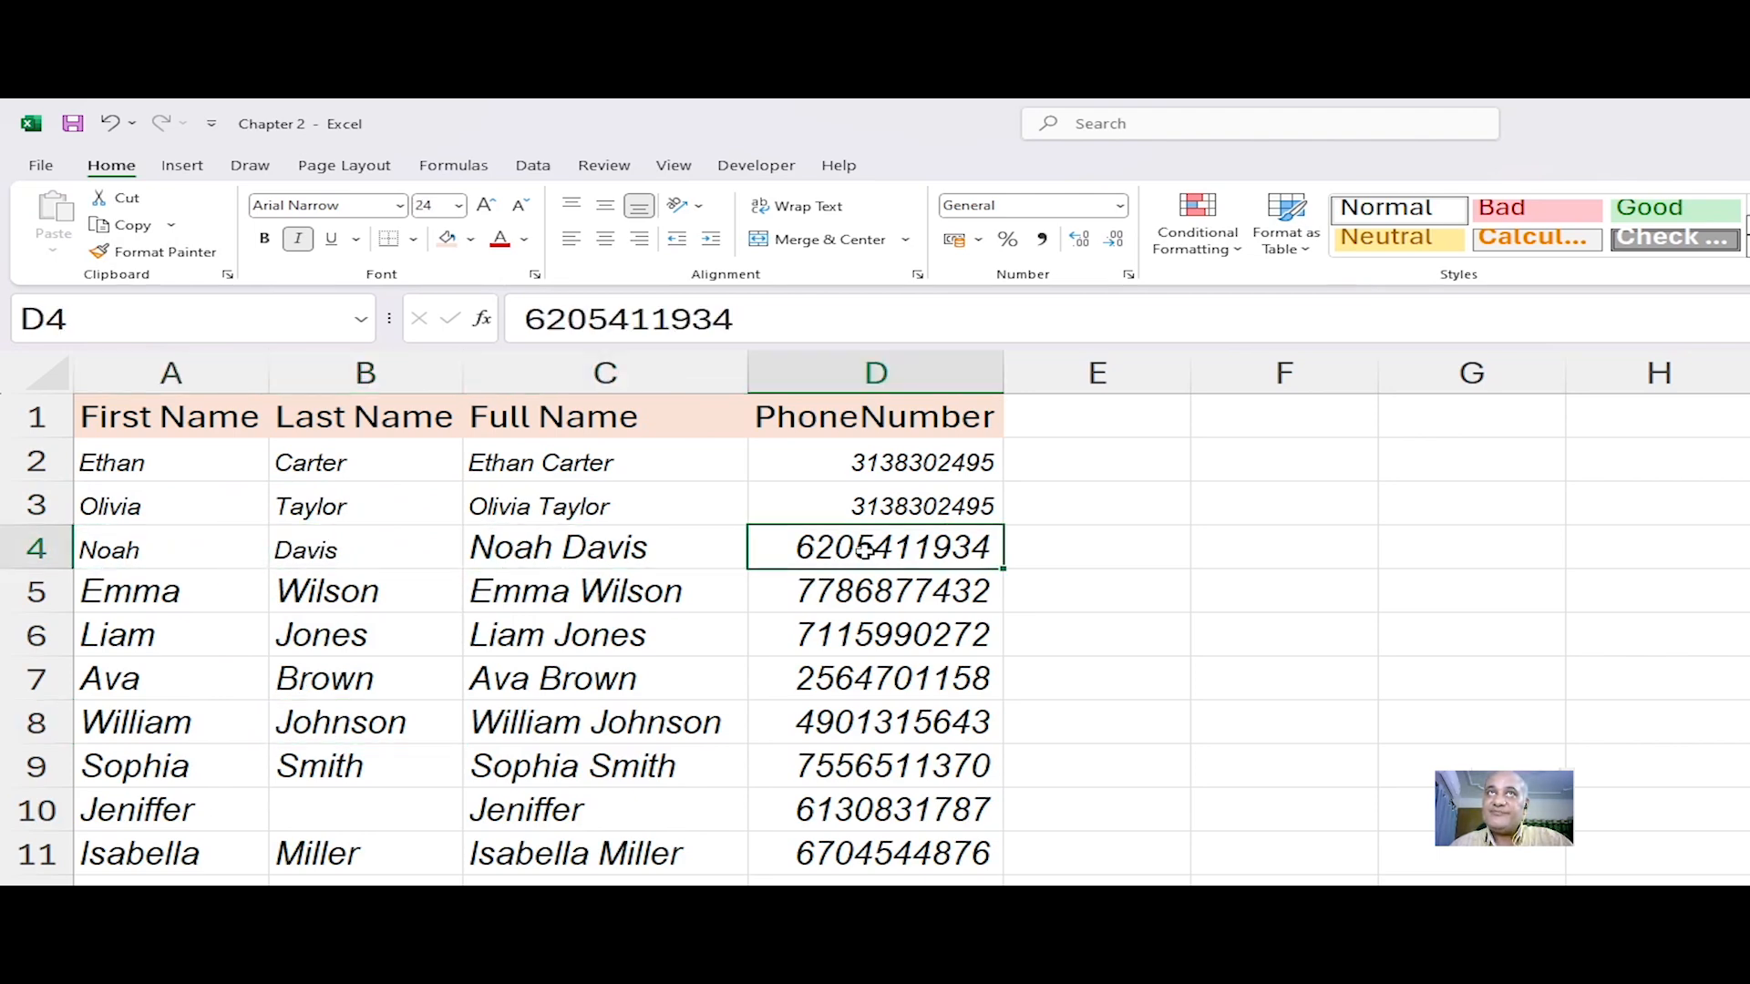
pyautogui.hotkey('ctrl', 'z')
pyautogui.hotkey('ctrl', 'z')
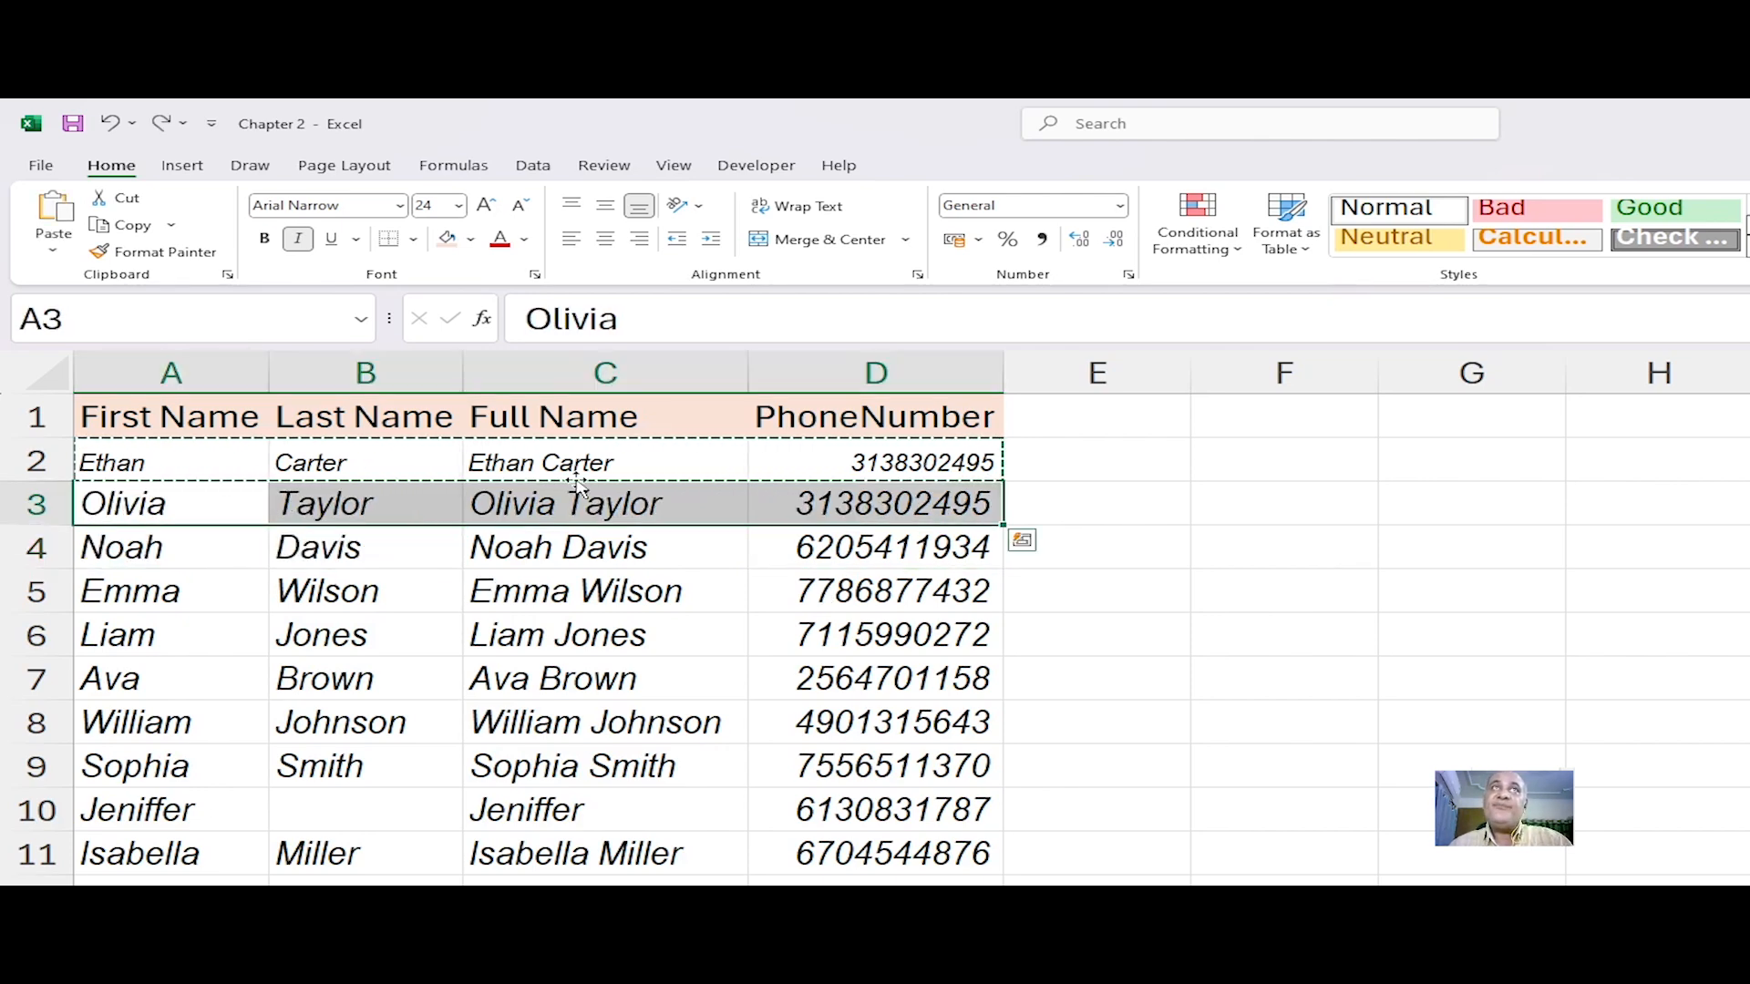
# Step: Use the Format Painter to copy row 2's formatting onto row 3, and row 3's onto row 5
pyautogui.press('Escape')
pyautogui.moveTo(144, 462); pyautogui.dragTo(805, 473)
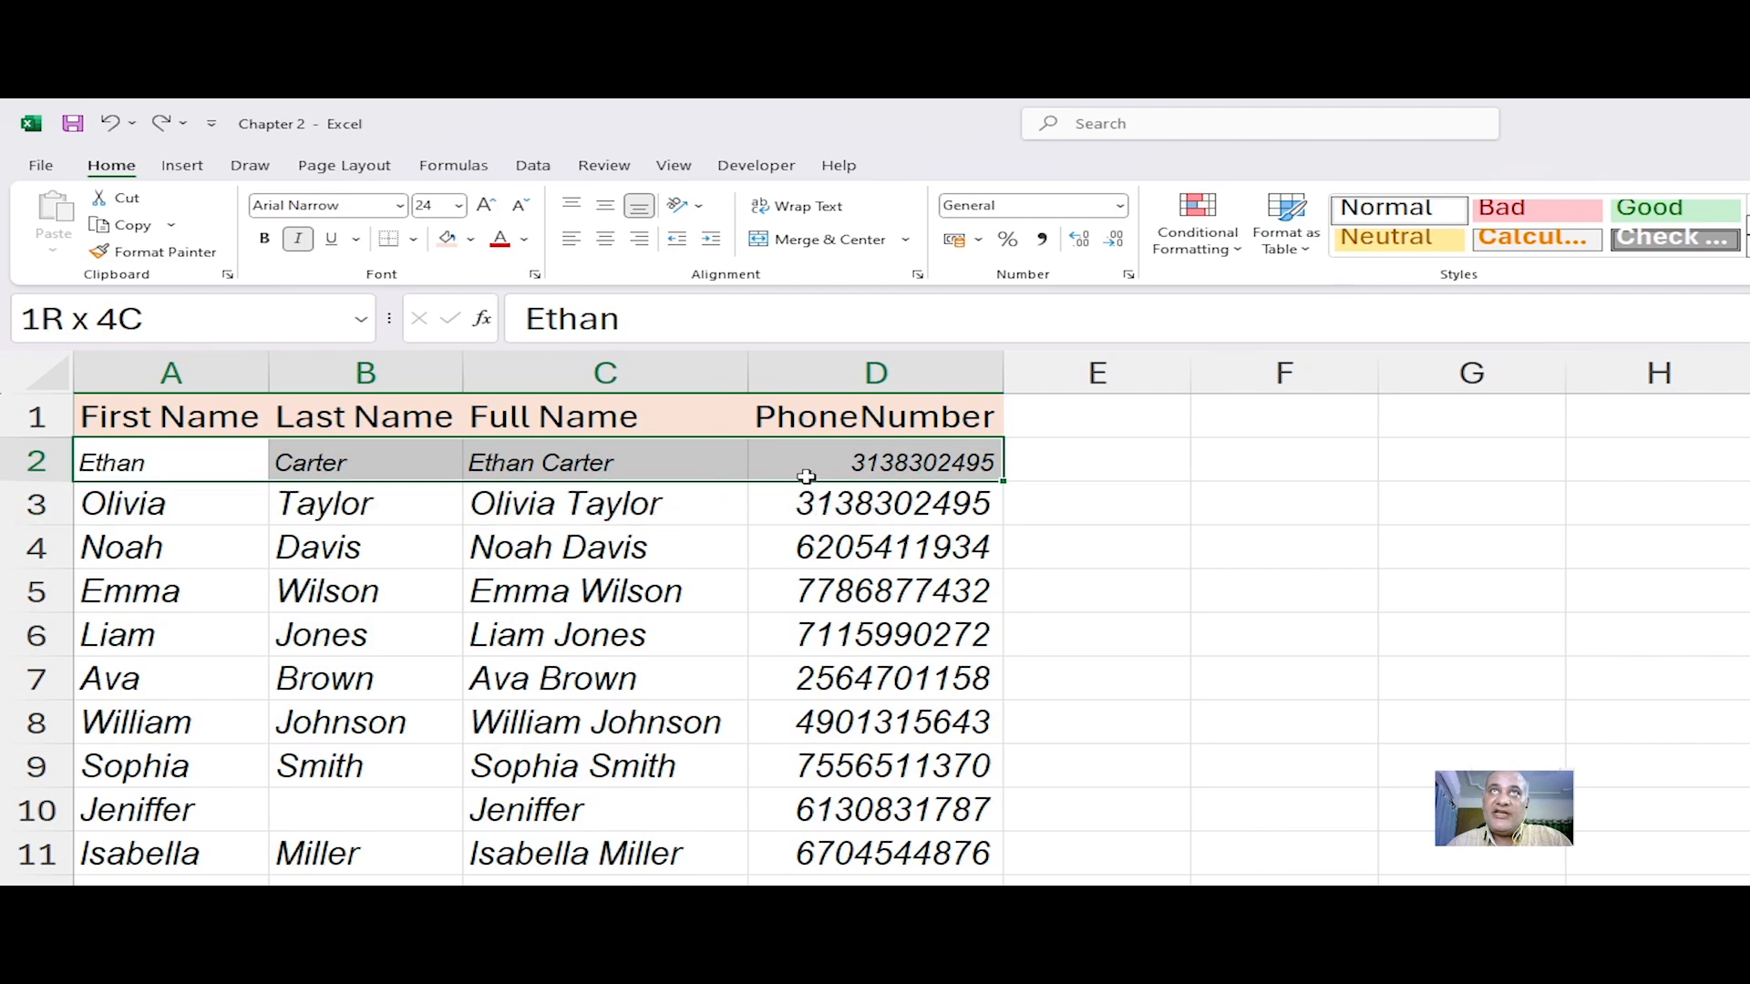
pyautogui.click(153, 251)
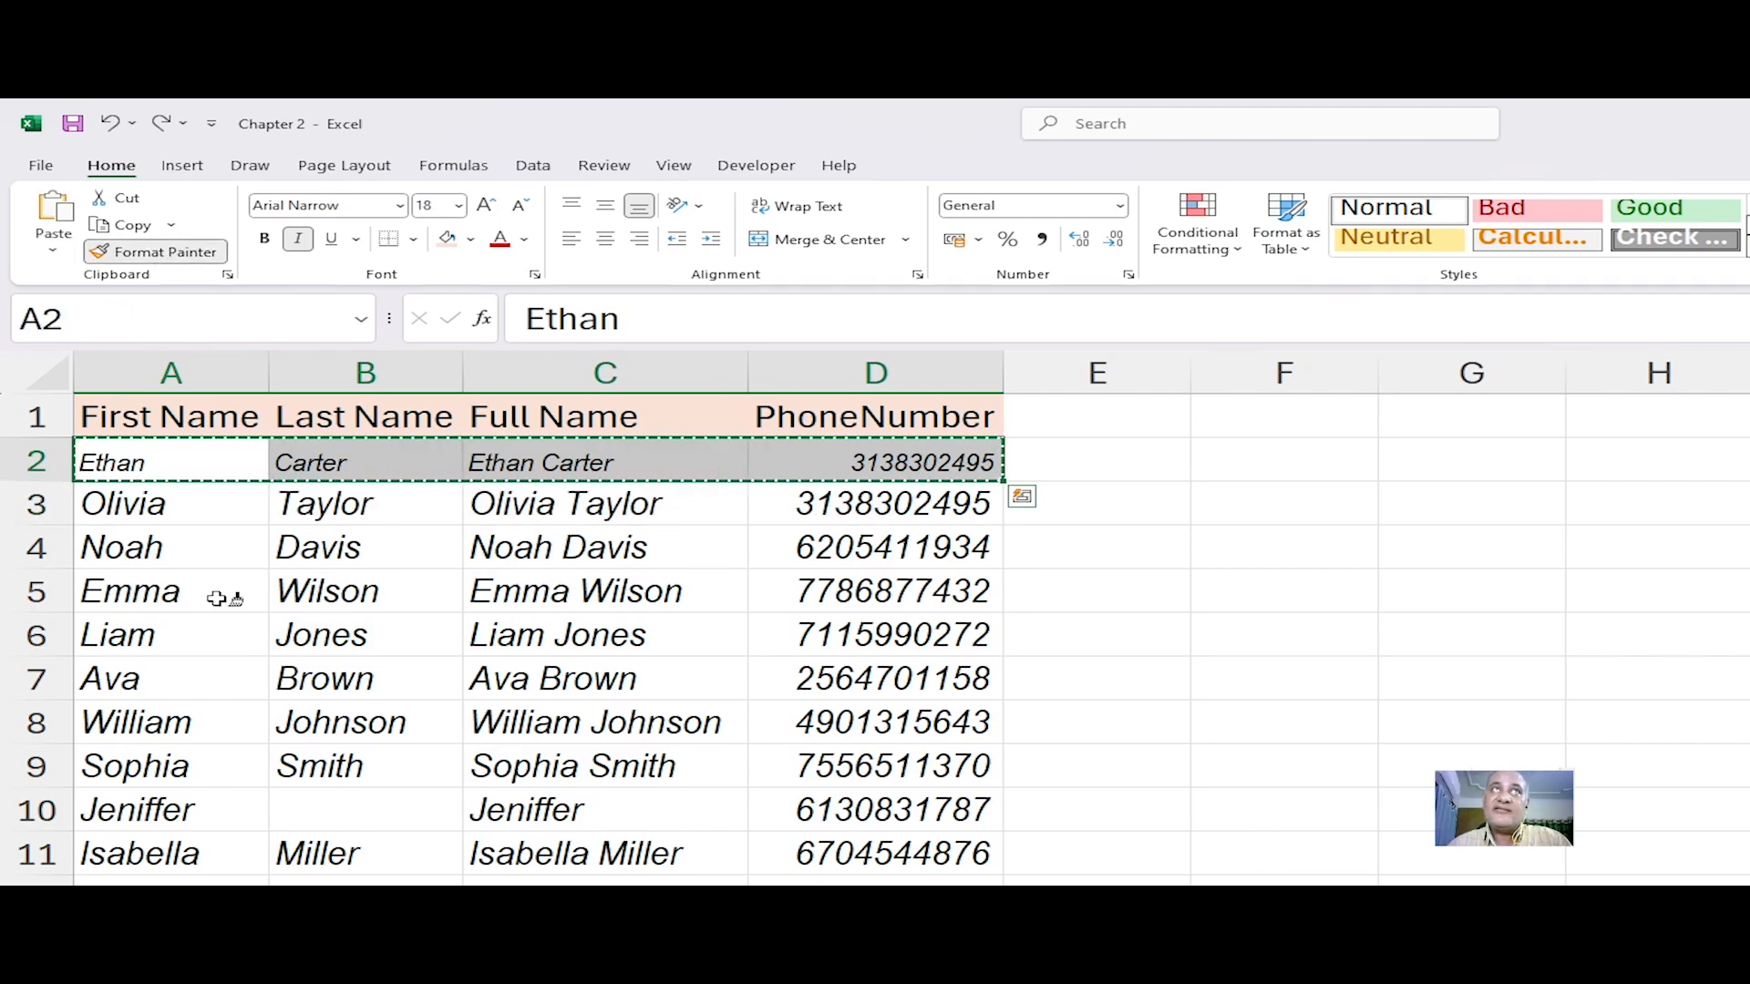
pyautogui.click(166, 500)
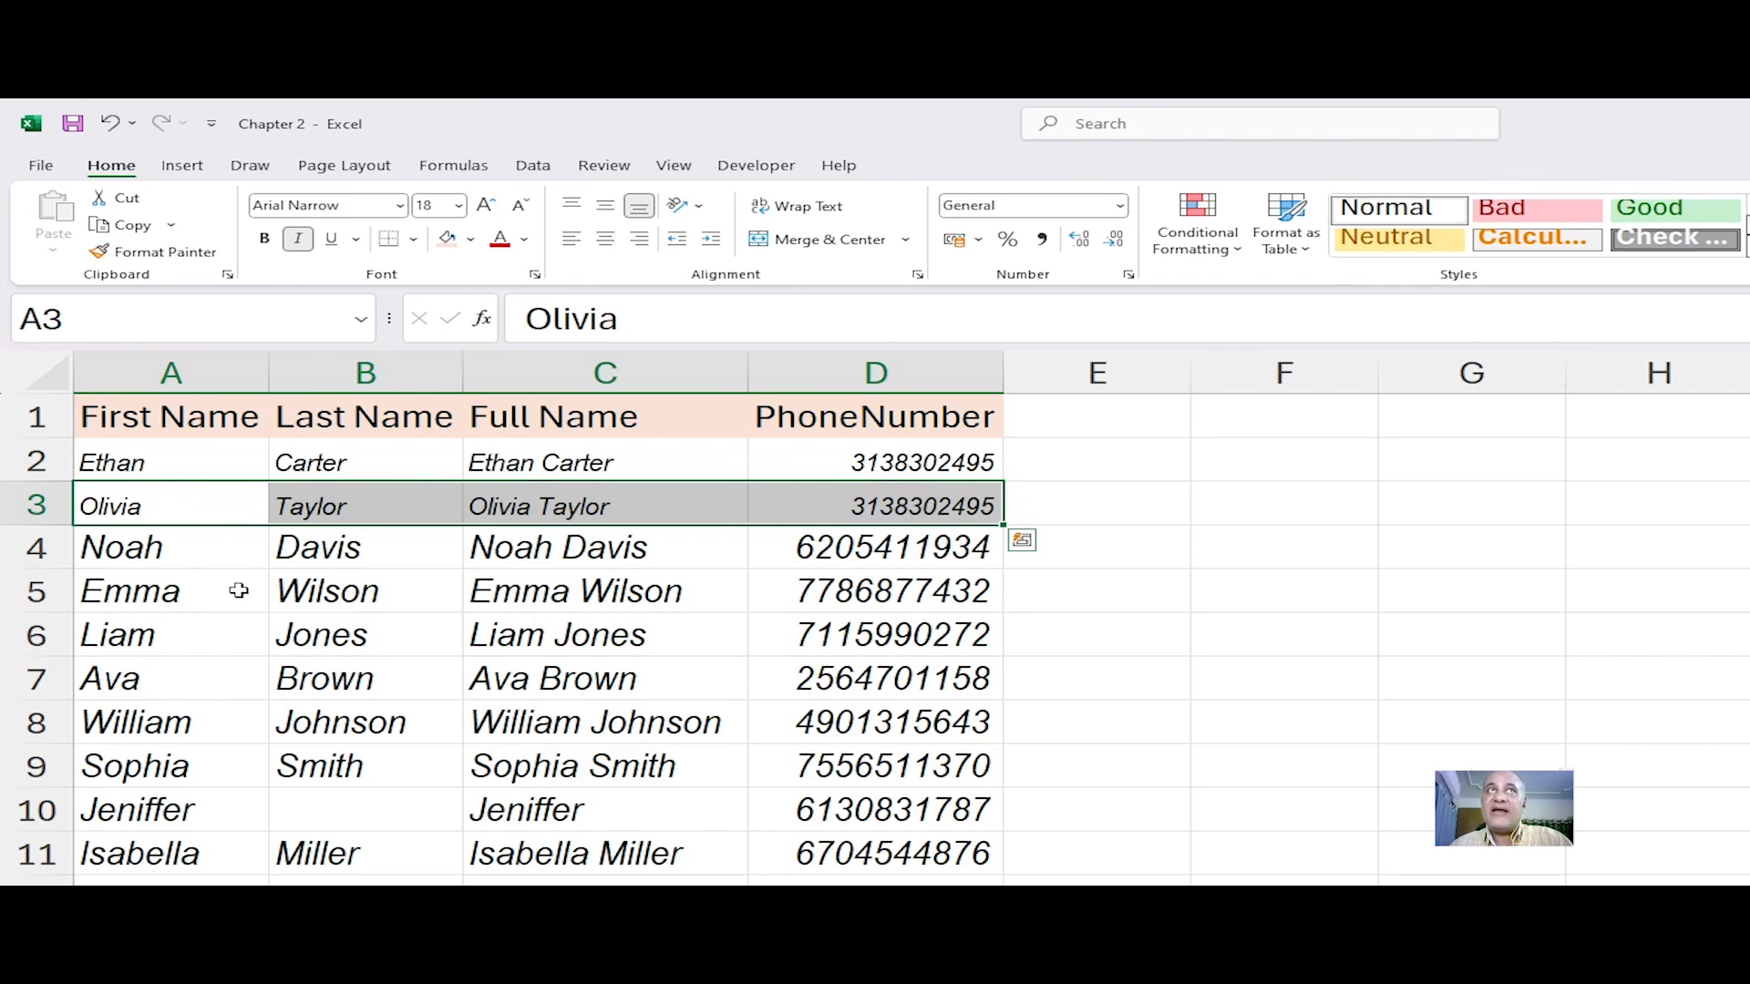
pyautogui.click(179, 257)
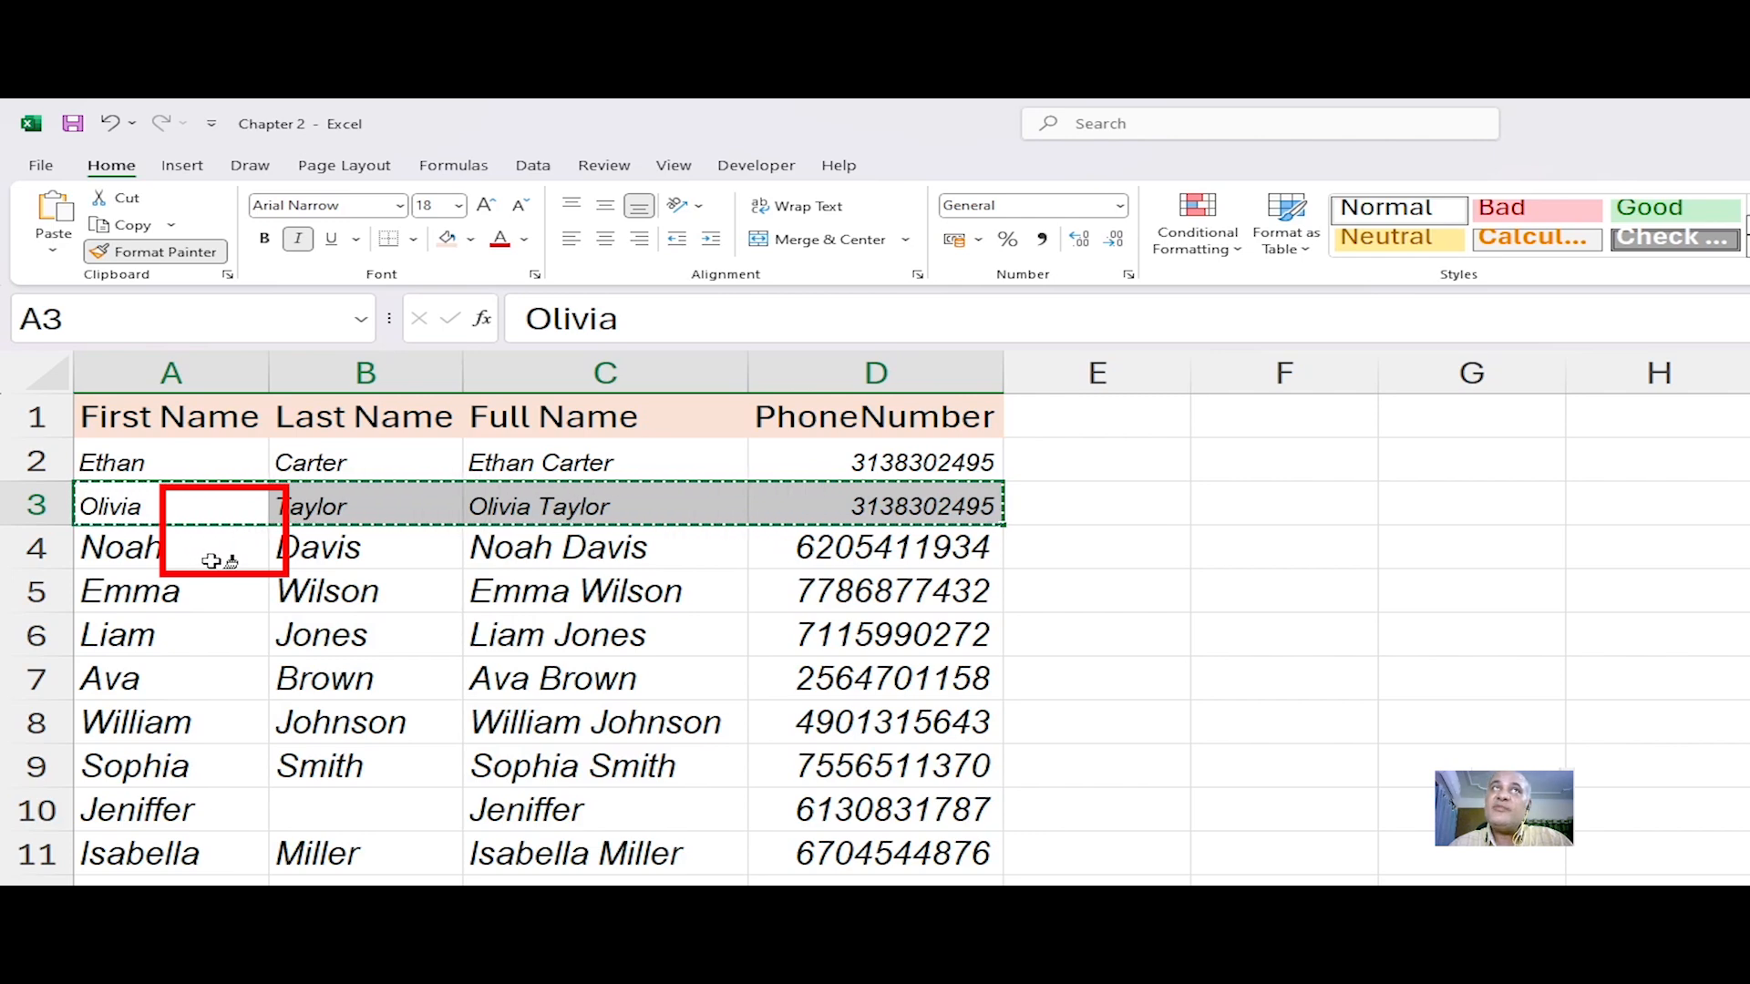
pyautogui.click(144, 592)
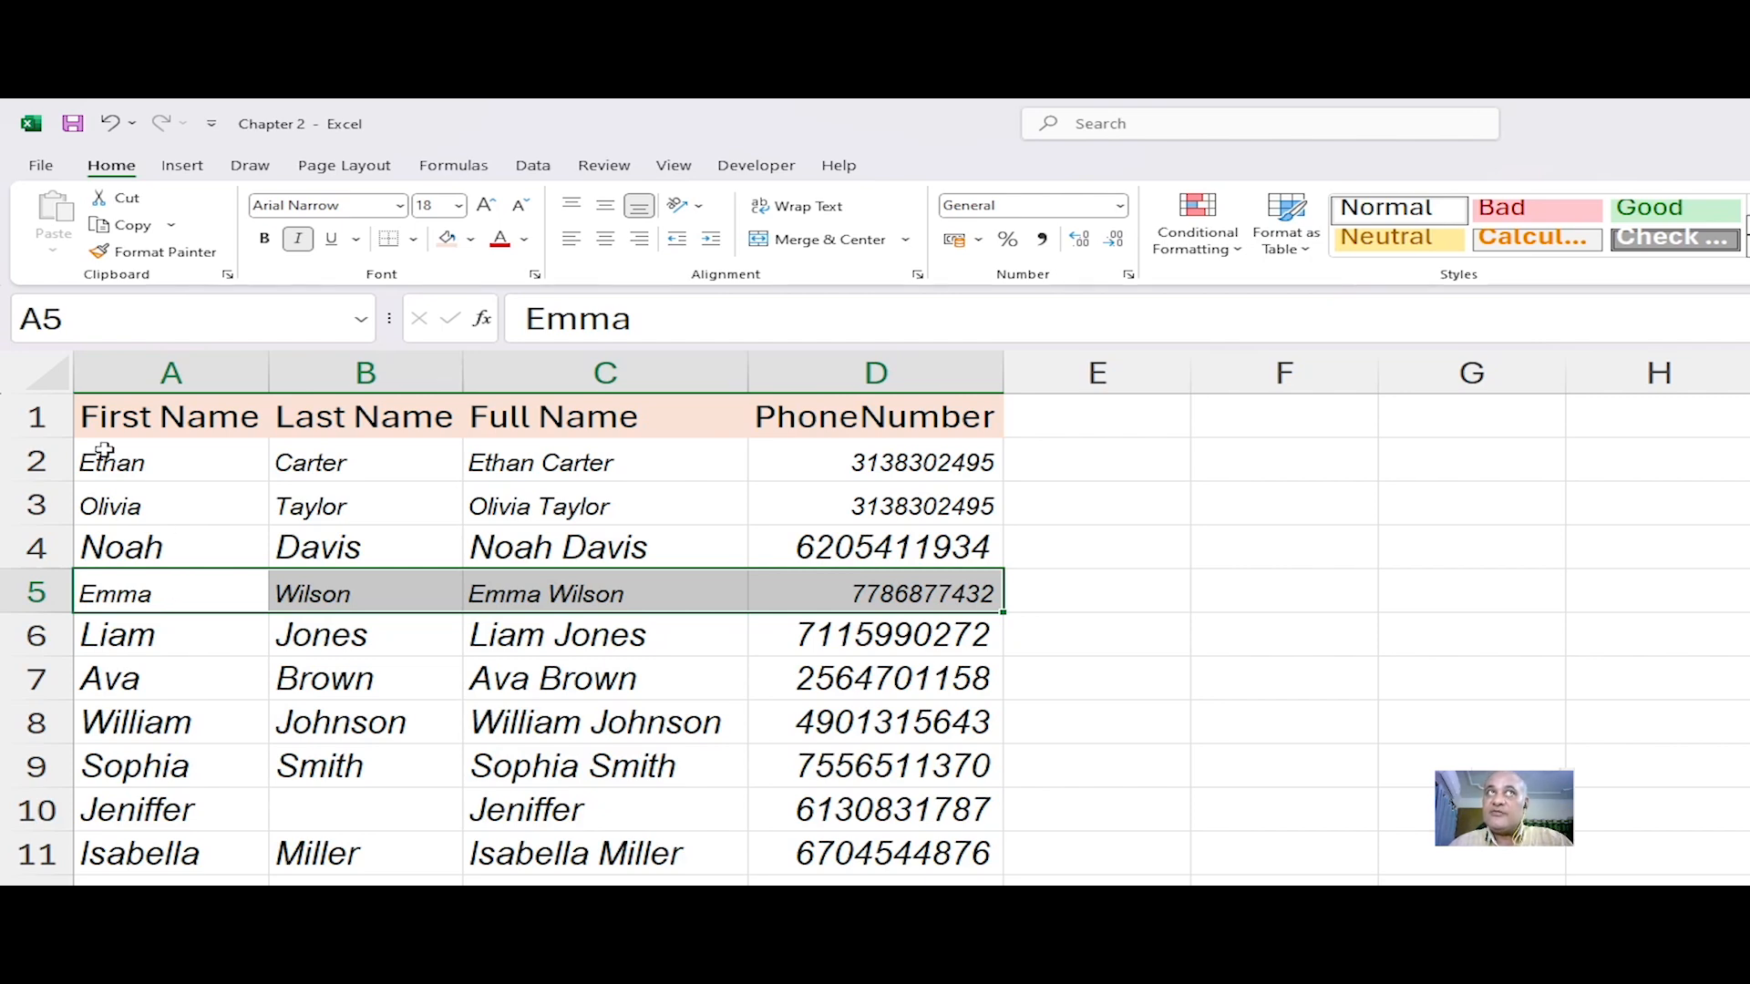
# Step: Lock the Format Painter on row 2's formatting and apply it to row 4 and rows 6 through 11
pyautogui.moveTo(105, 455); pyautogui.dragTo(765, 474)
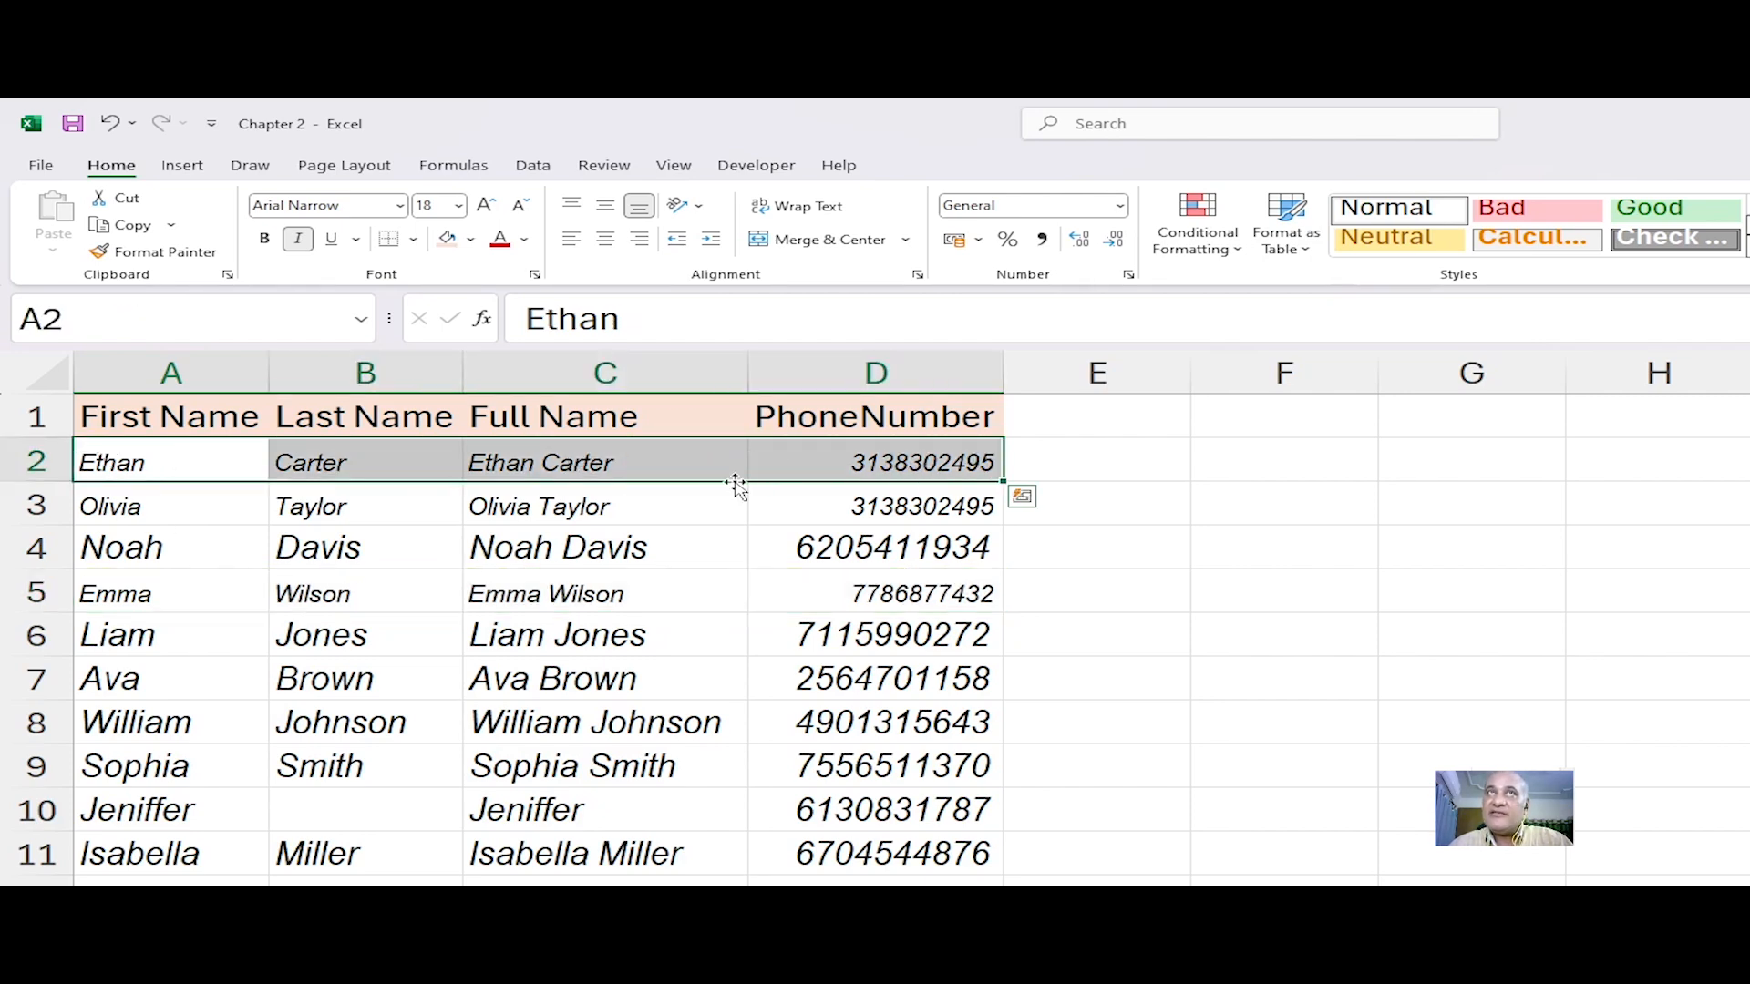
pyautogui.click(153, 256)
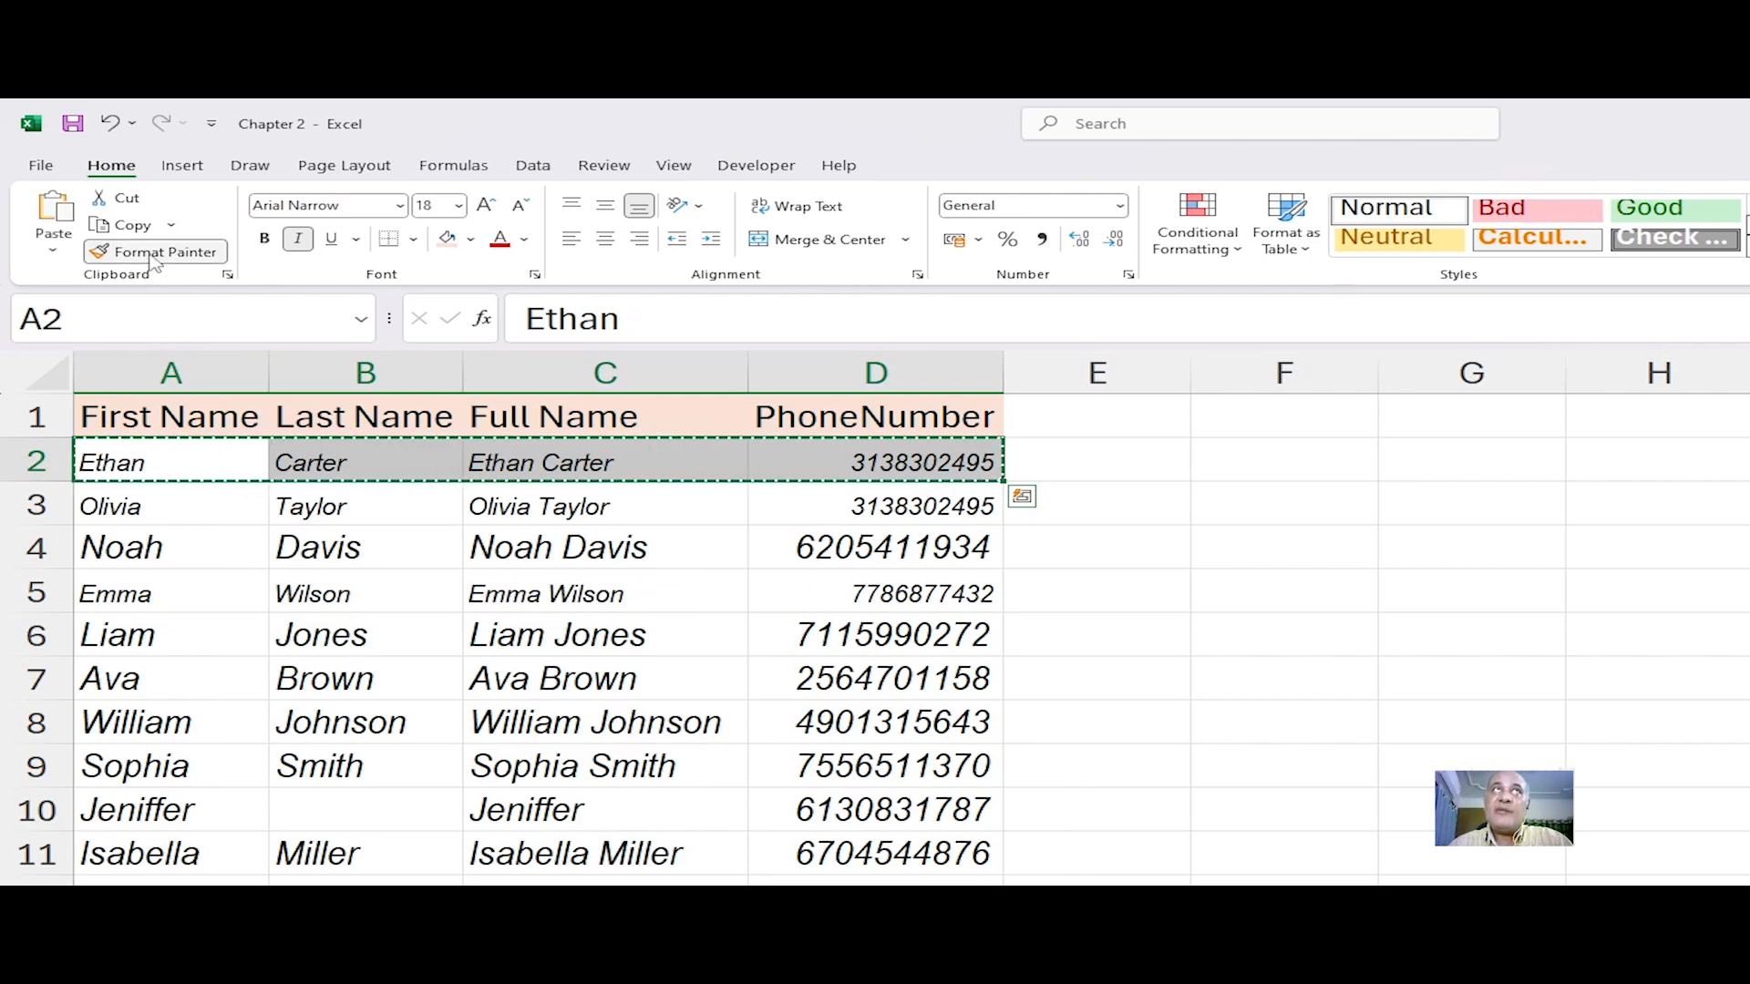
pyautogui.click(164, 547)
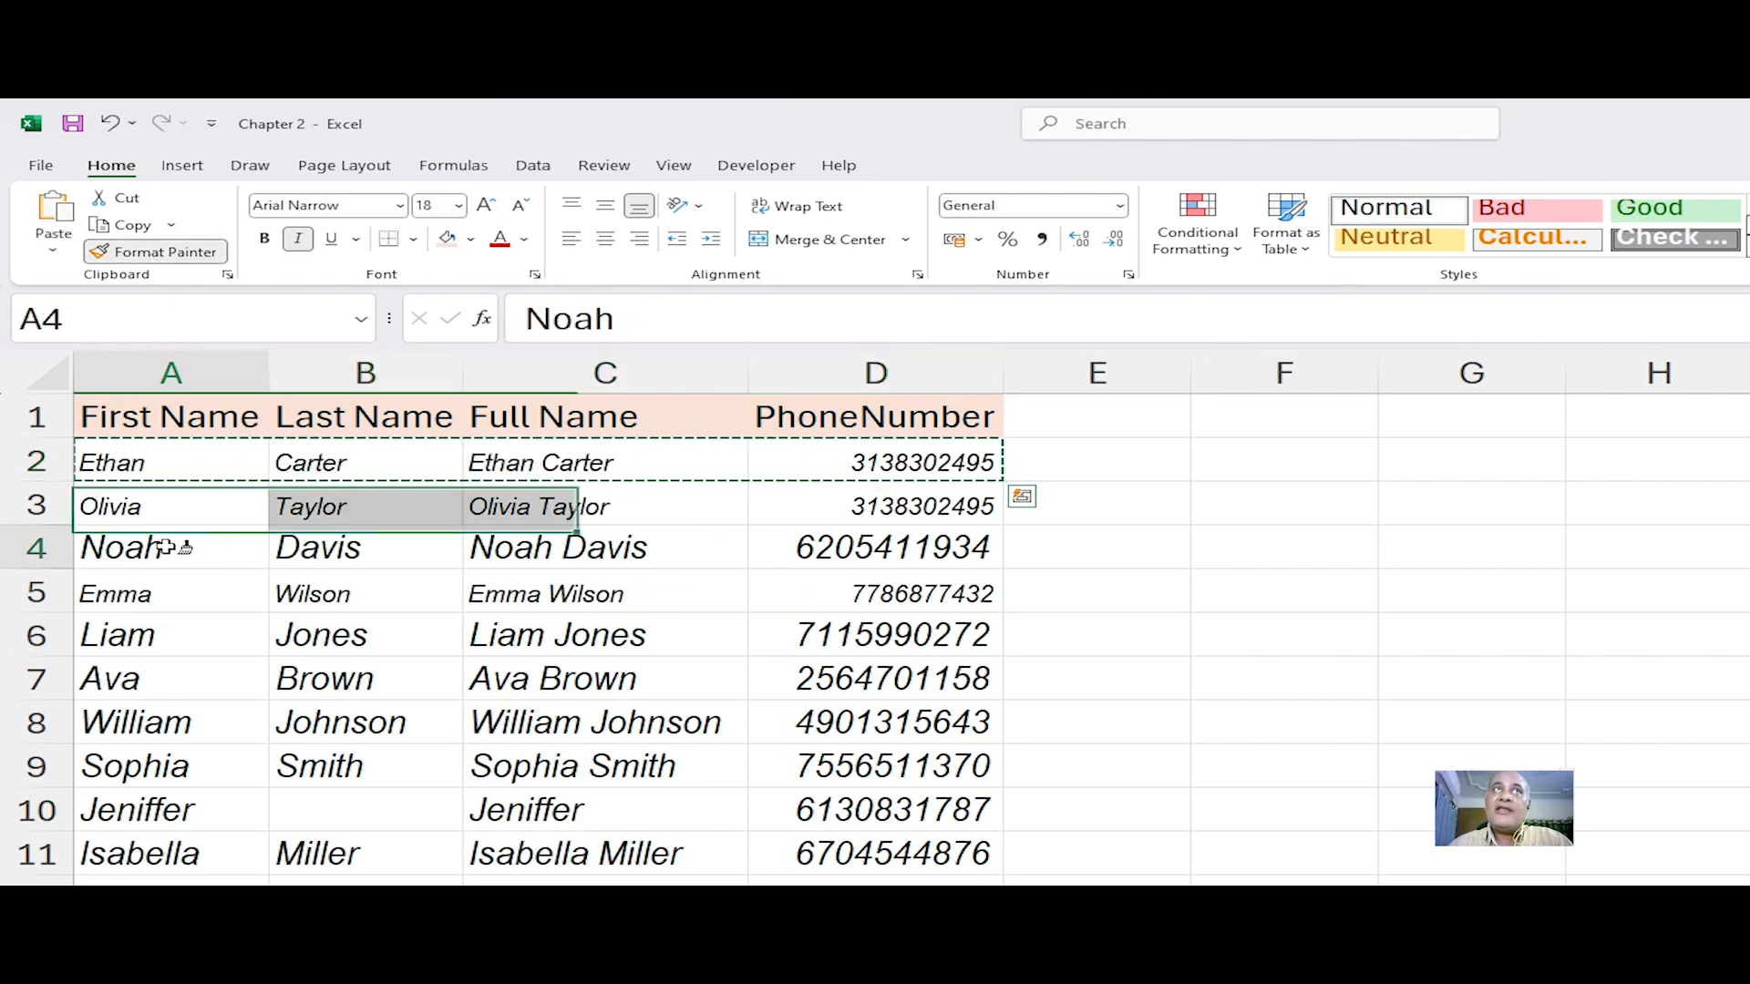
pyautogui.click(159, 647)
pyautogui.click(160, 691)
pyautogui.click(153, 715)
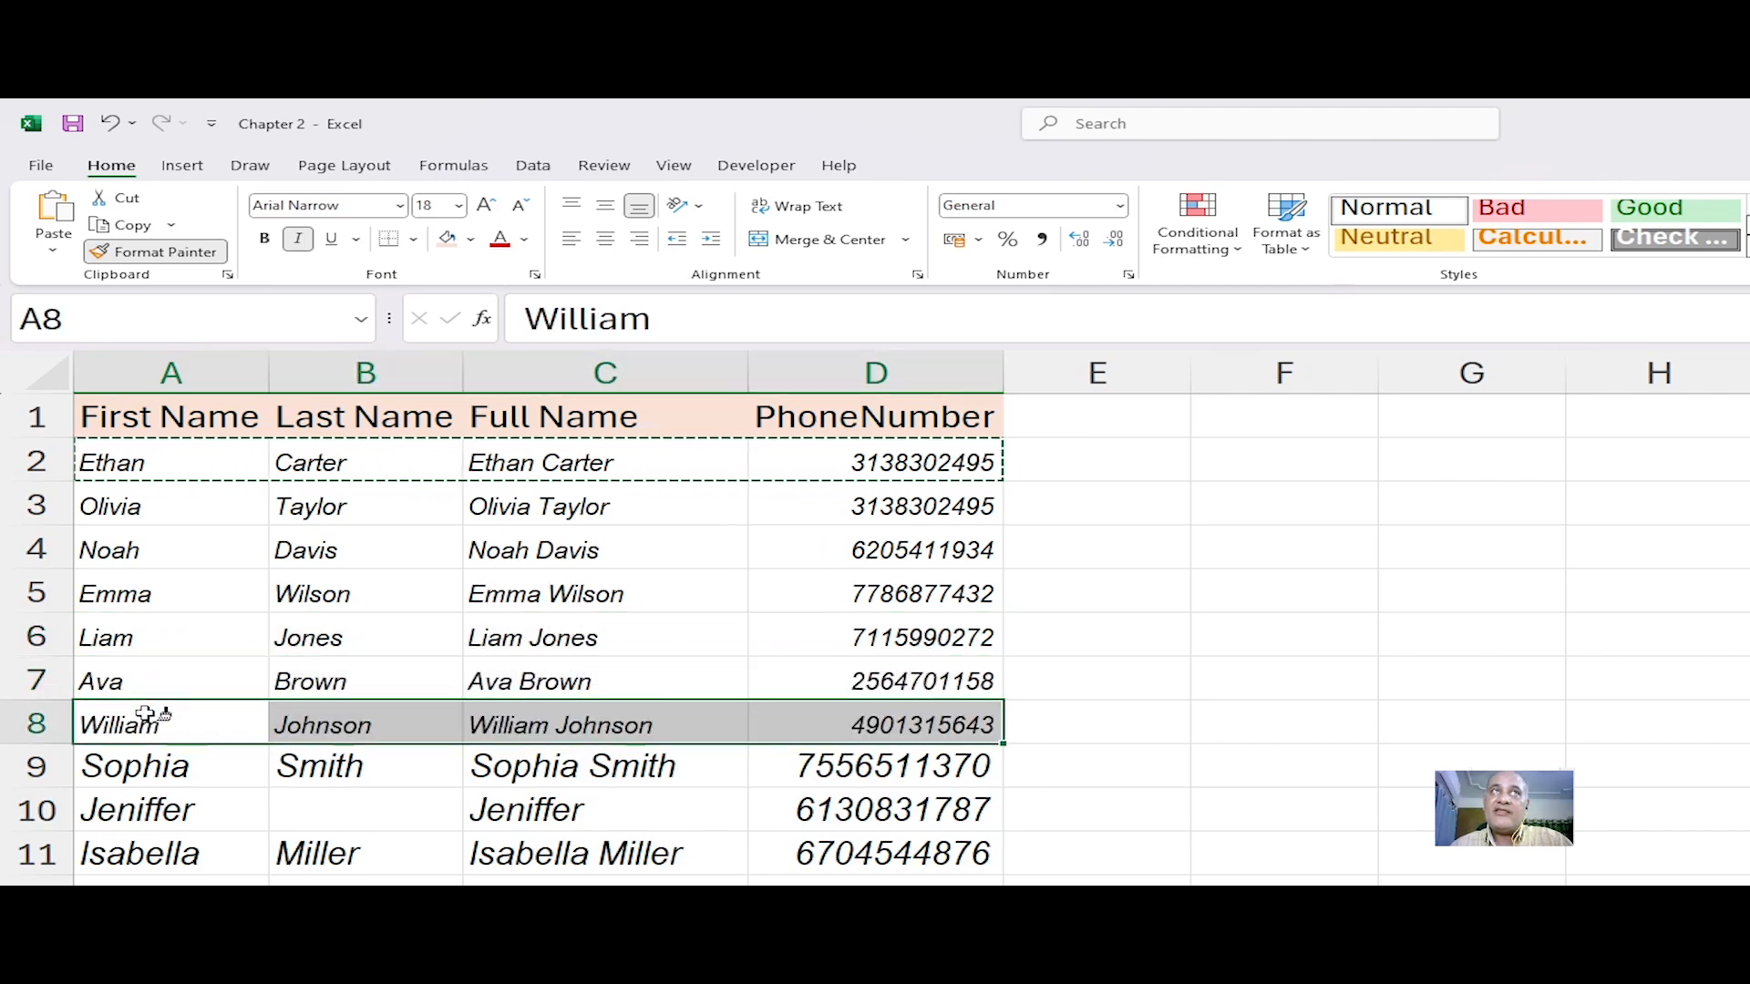
pyautogui.click(160, 767)
pyautogui.click(164, 809)
pyautogui.click(167, 851)
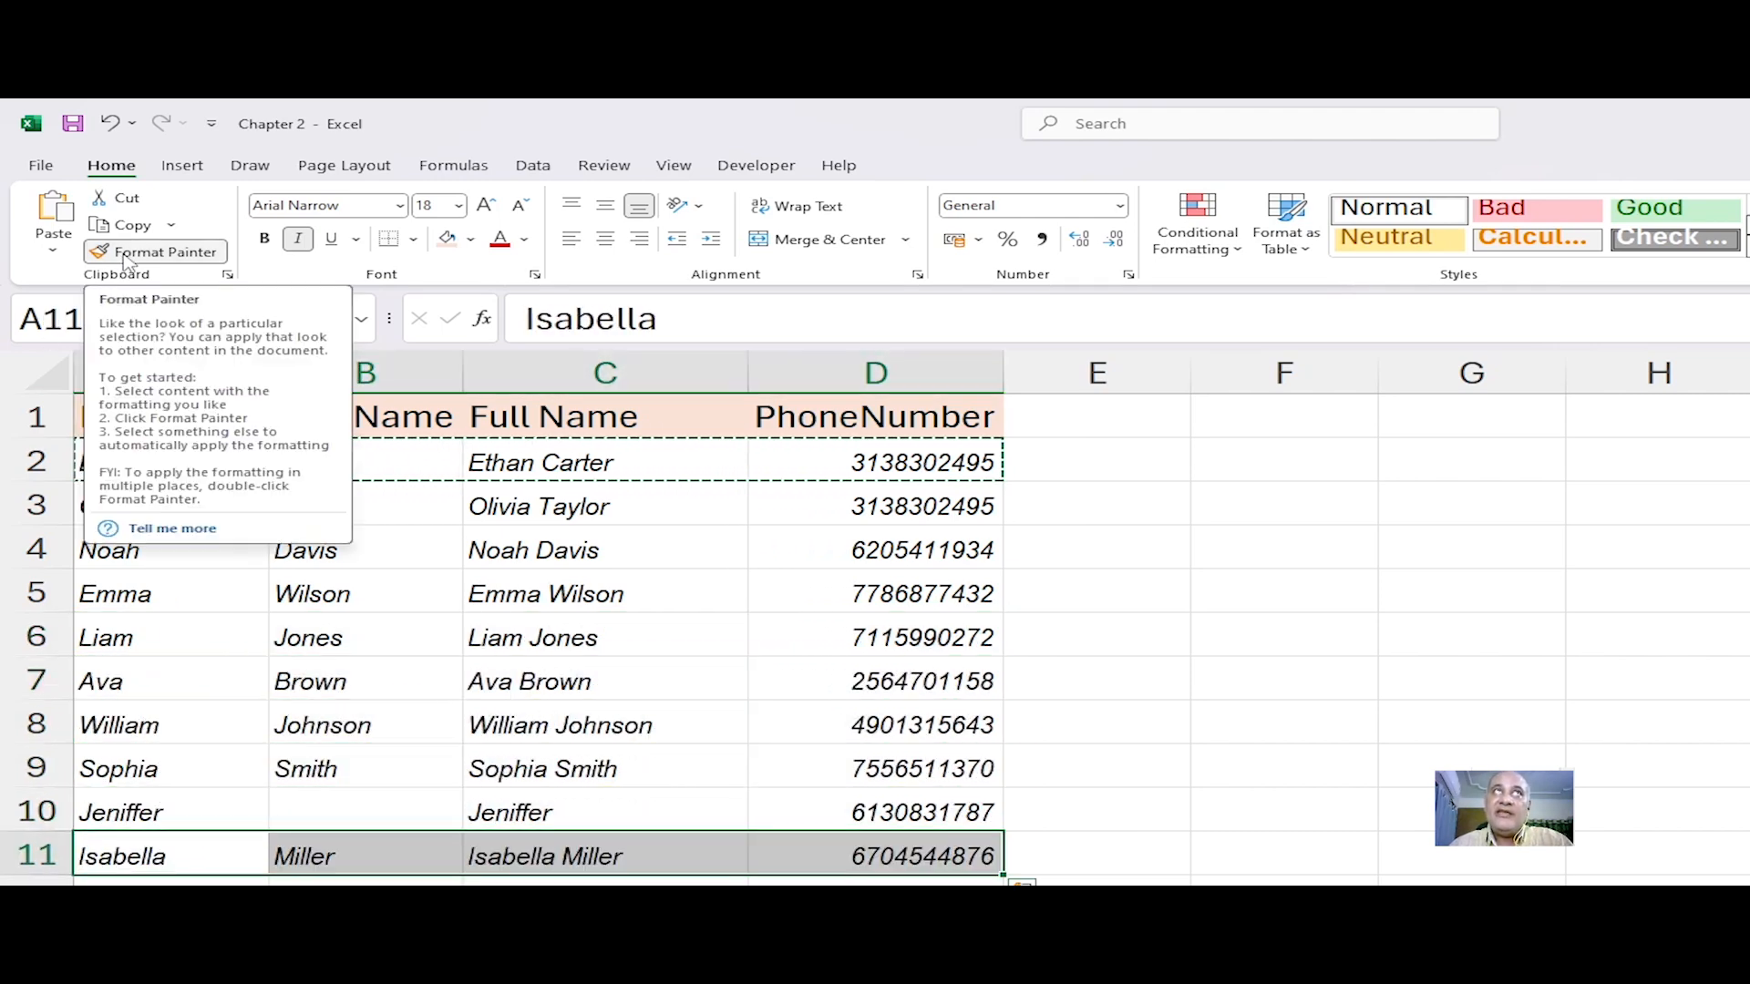
pyautogui.press('Escape')
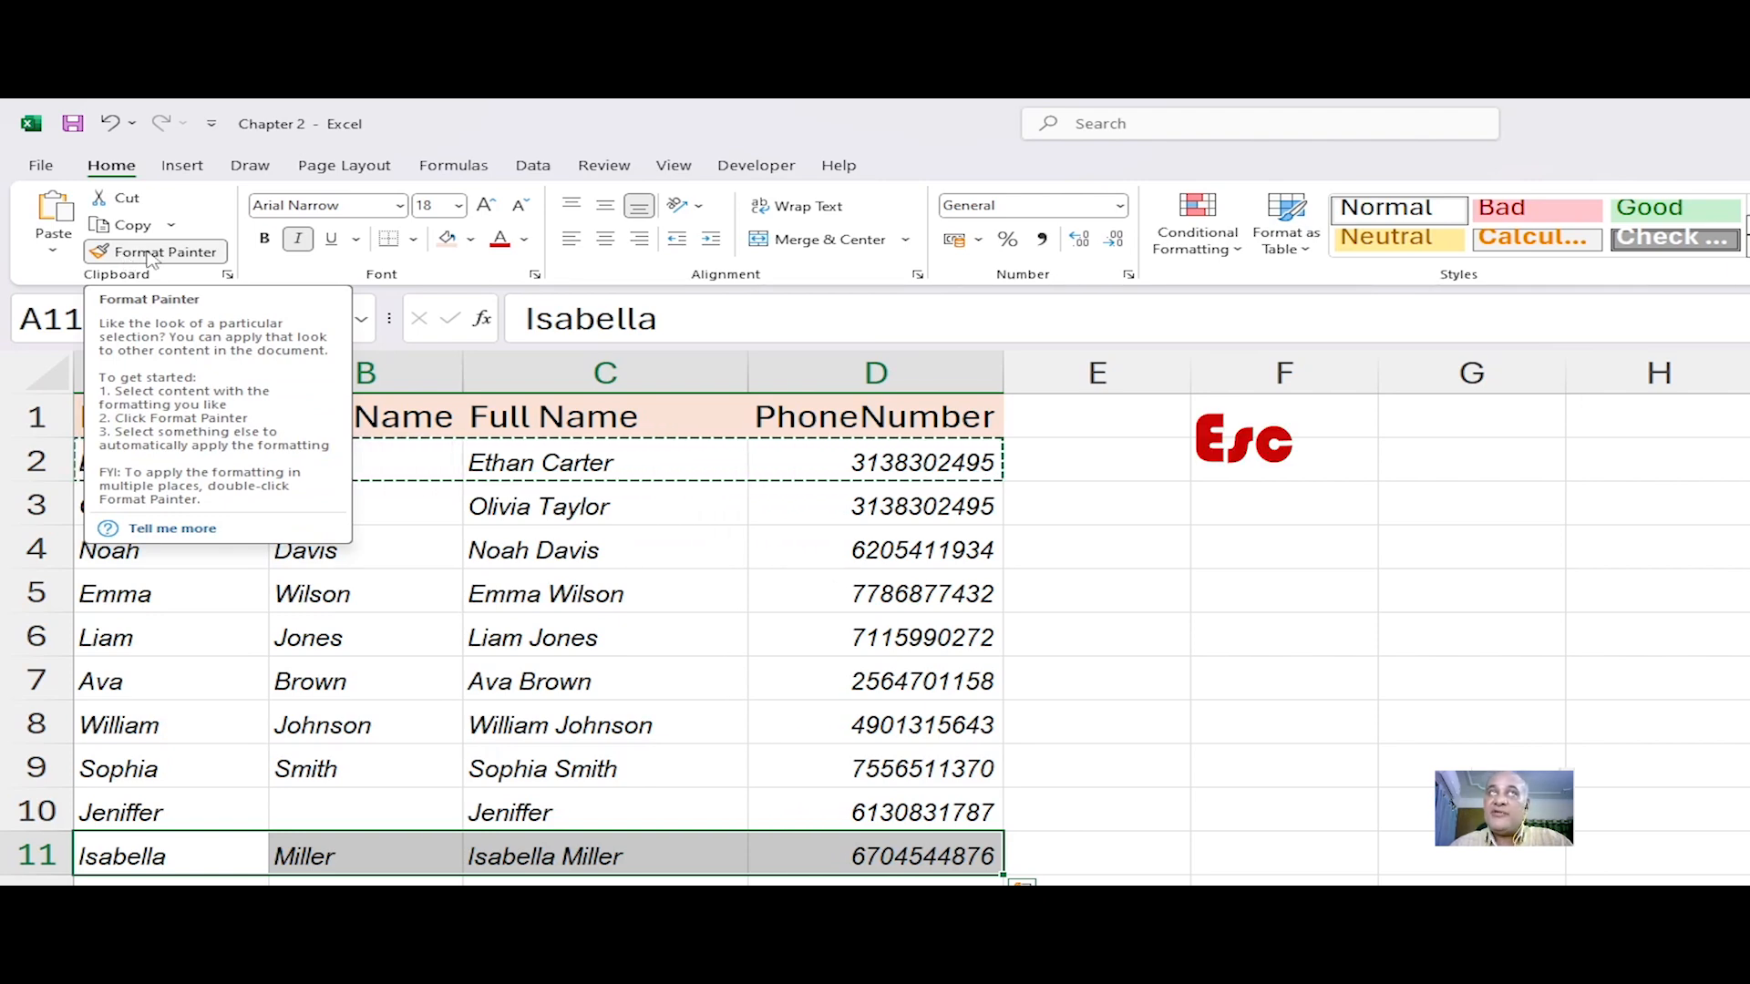
pyautogui.press('Escape')
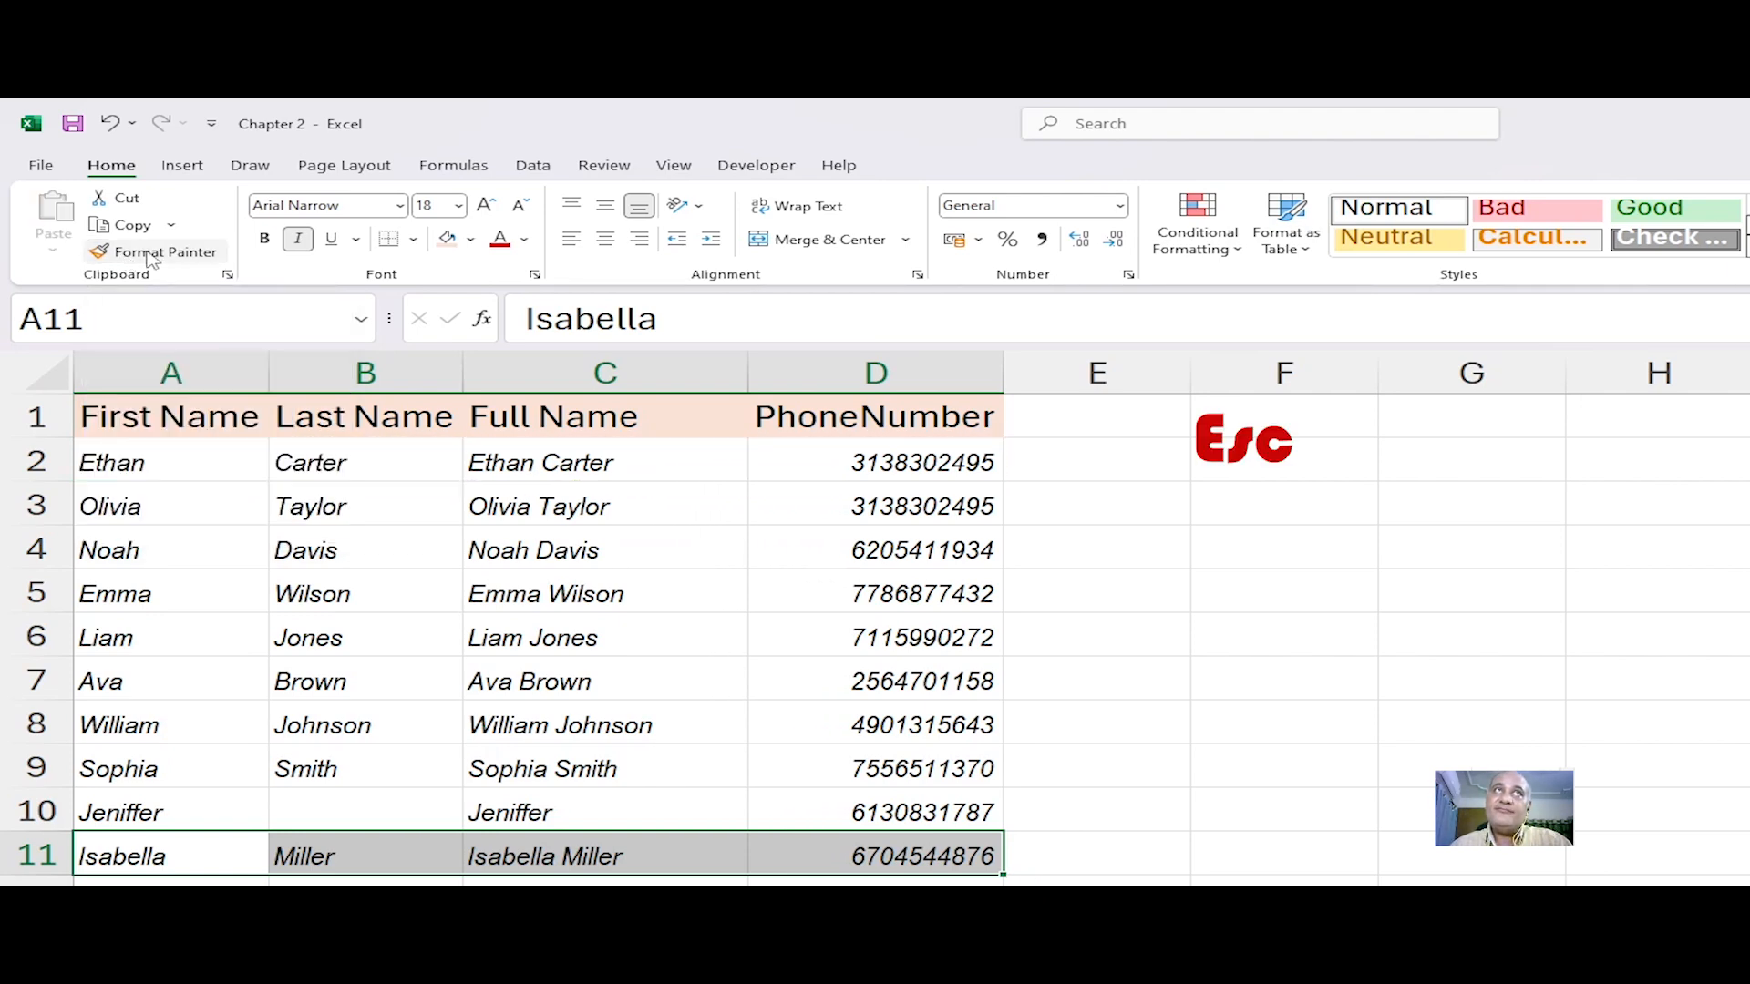
# Step: Select cells across the reformatted rows to check their formatting
pyautogui.click(210, 472)
pyautogui.click(237, 576)
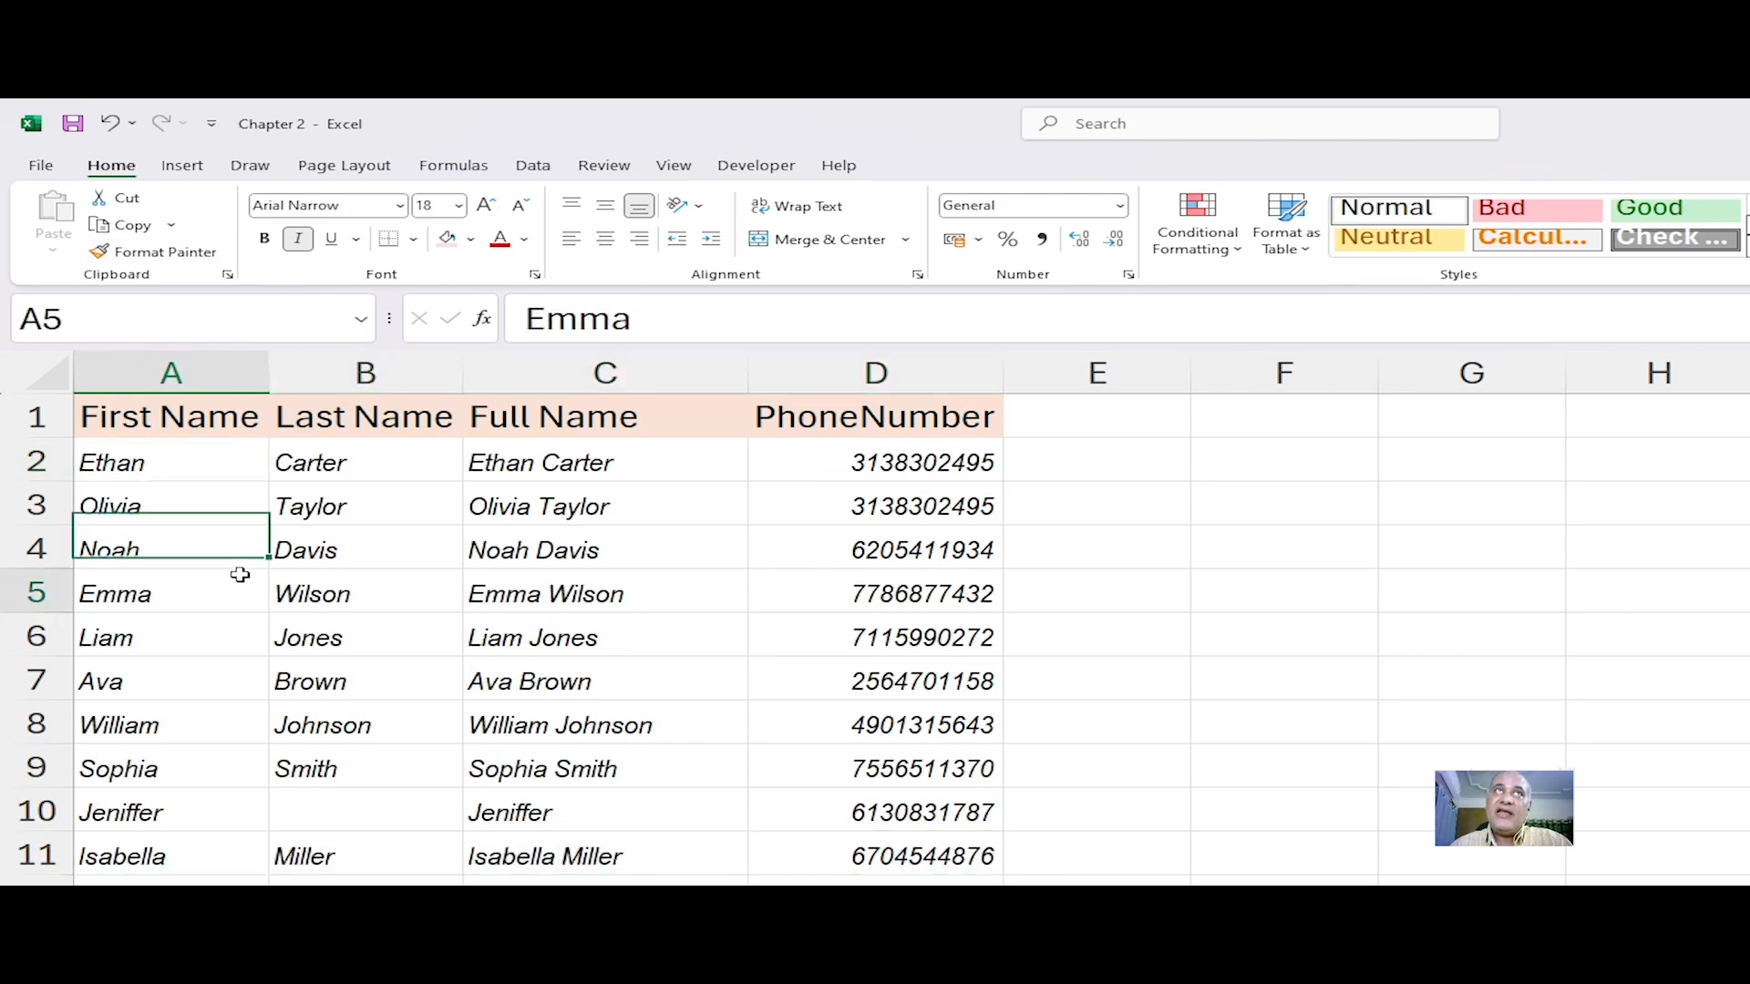
pyautogui.click(314, 590)
pyautogui.click(625, 605)
pyautogui.click(795, 649)
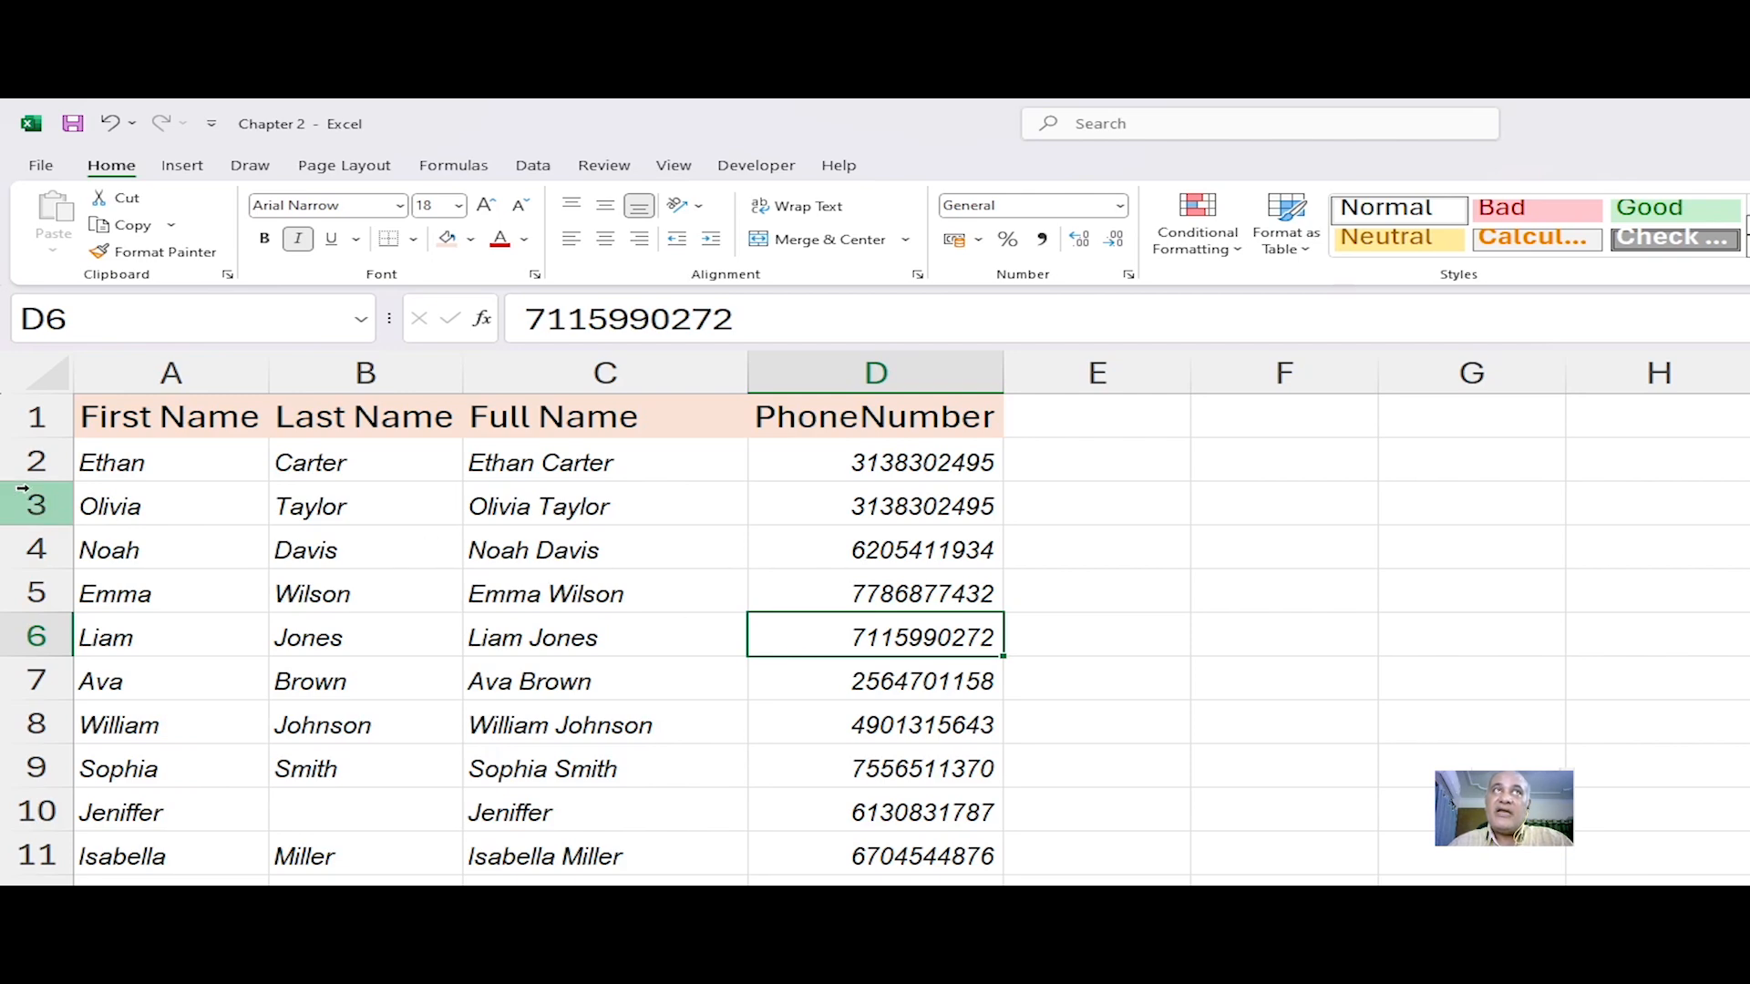
# Step: Undo the last three formatting changes
pyautogui.hotkey('ctrl', 'z')
pyautogui.hotkey('ctrl', 'z')
pyautogui.hotkey('ctrl', 'z')
pyautogui.hotkey('ctrl', 'z')
pyautogui.hotkey('ctrl', 'z')
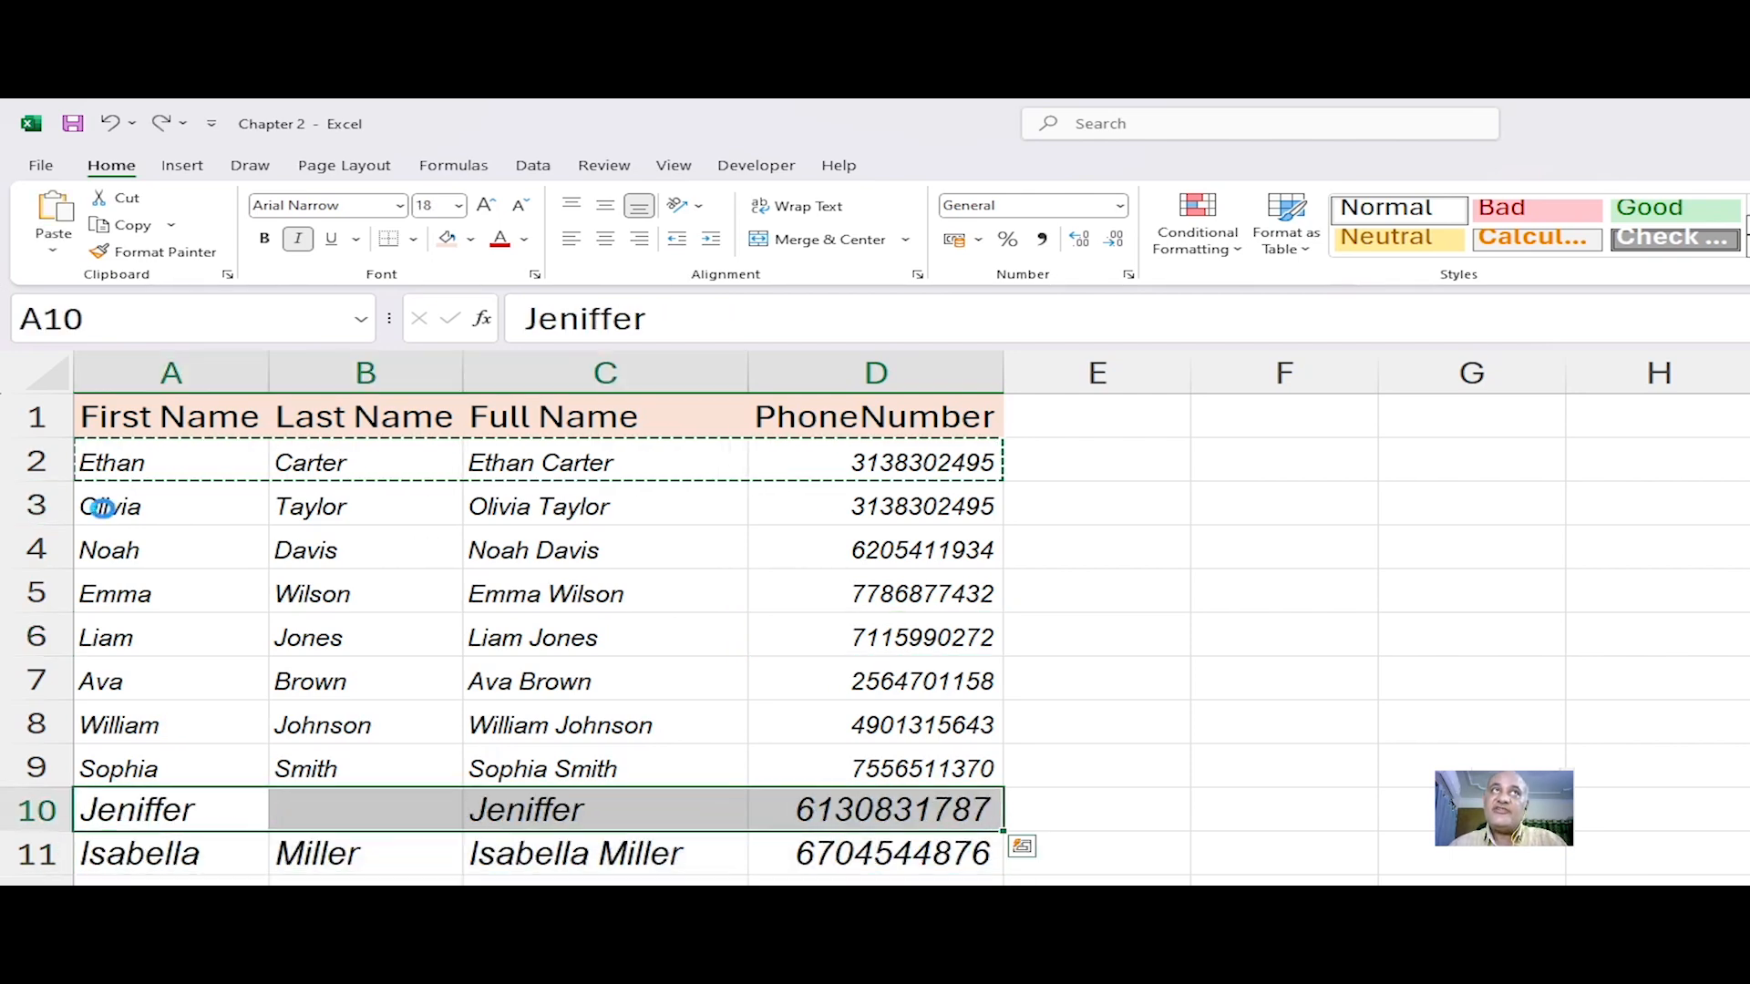
# Step: Undo three more formatting changes so rows 3 through 11 lose the copied formatting
pyautogui.hotkey('ctrl', 'z')
pyautogui.hotkey('ctrl', 'z')
pyautogui.hotkey('ctrl', 'z')
pyautogui.hotkey('ctrl', 'z')
pyautogui.hotkey('ctrl', 'z')
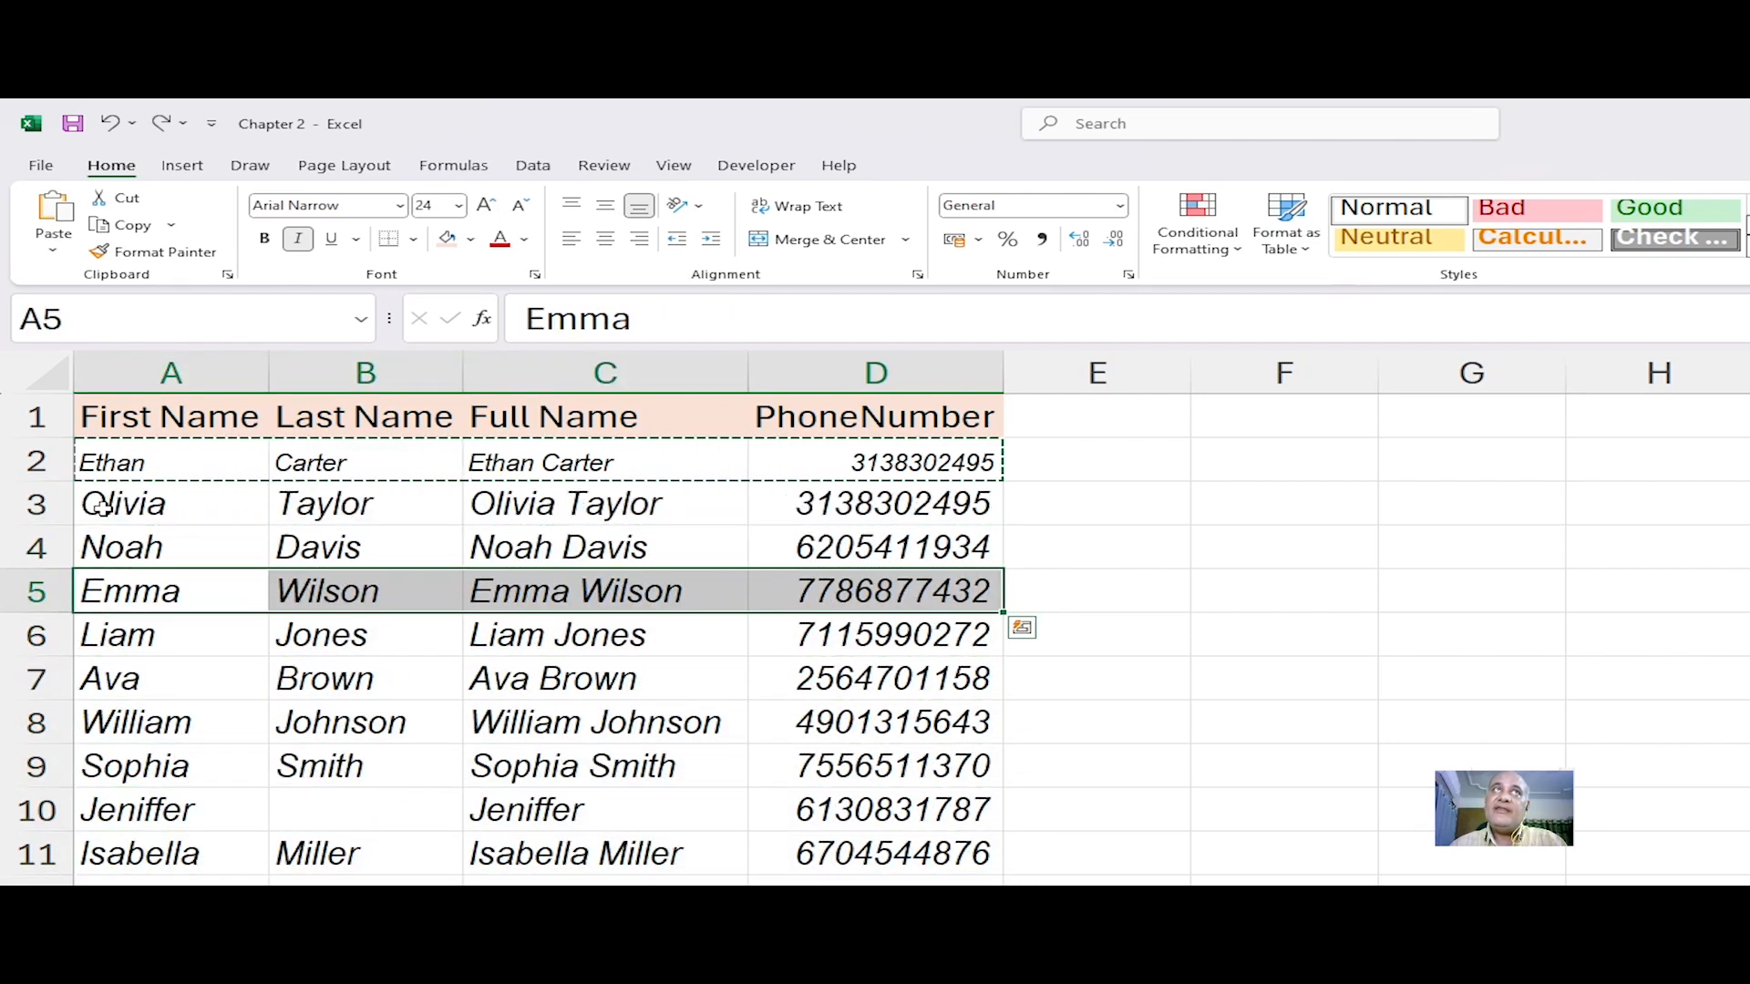
pyautogui.click(128, 542)
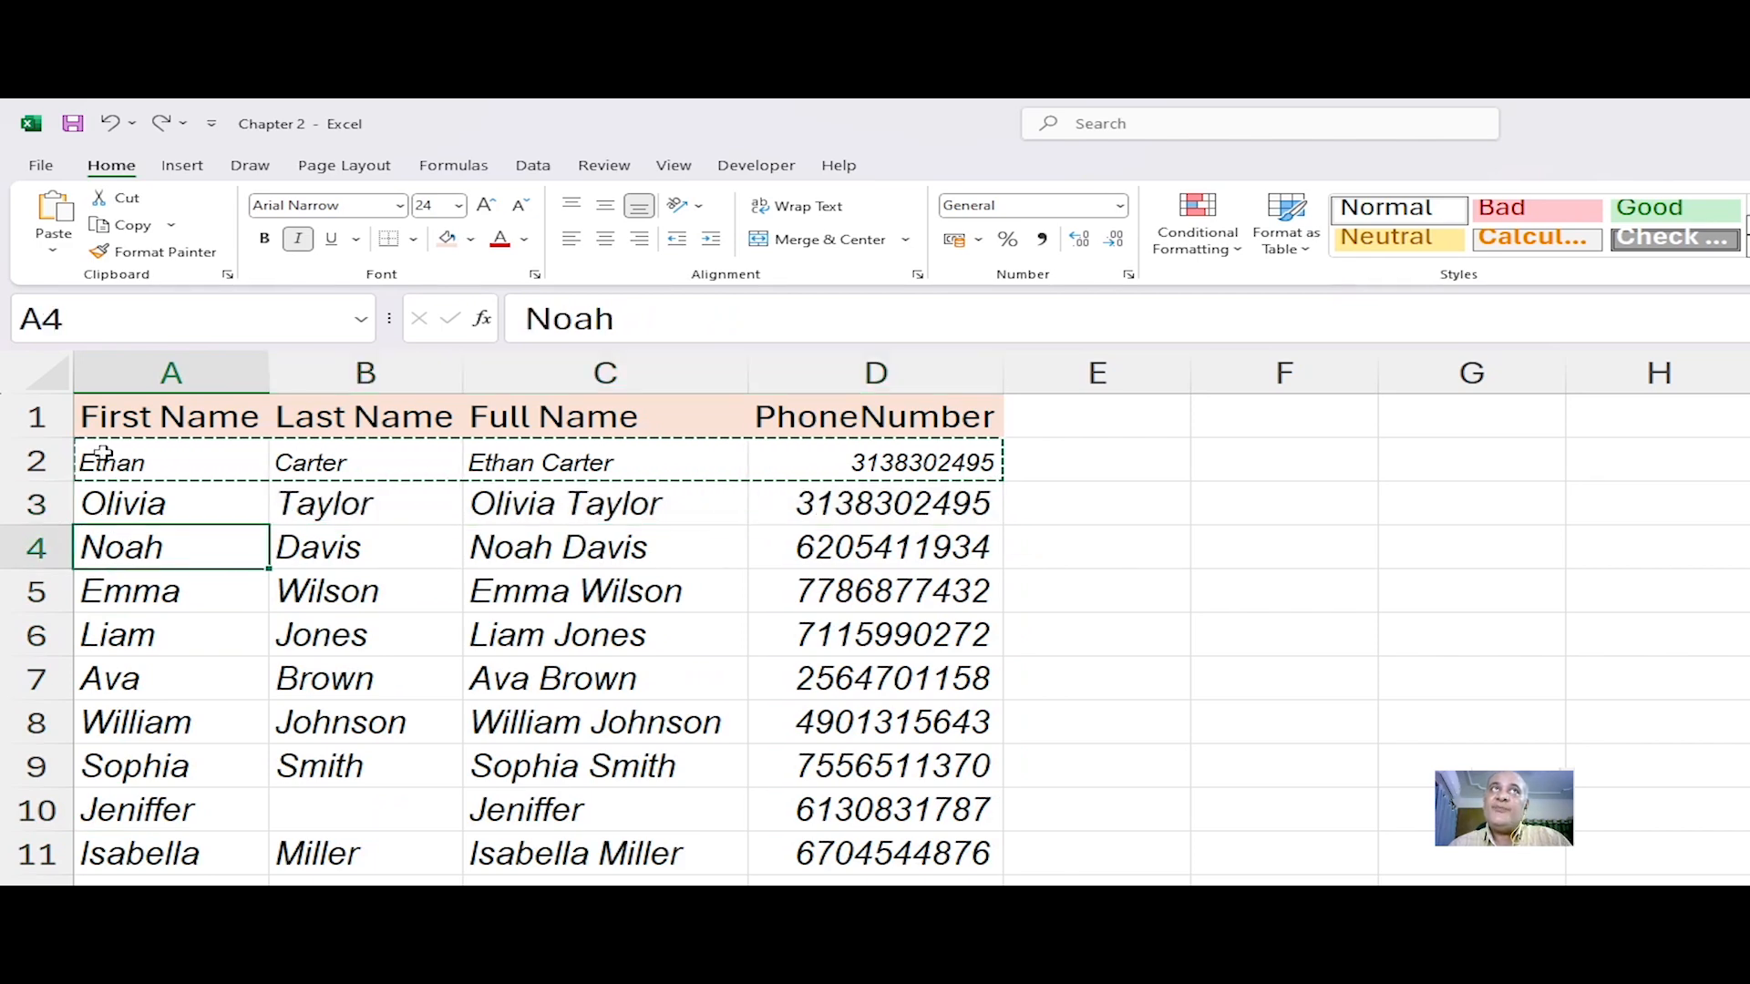
# Step: Apply row 2's formatting down through row 11 with the Format Painter, check a few cells, and undo it
pyautogui.moveTo(107, 460); pyautogui.dragTo(911, 458)
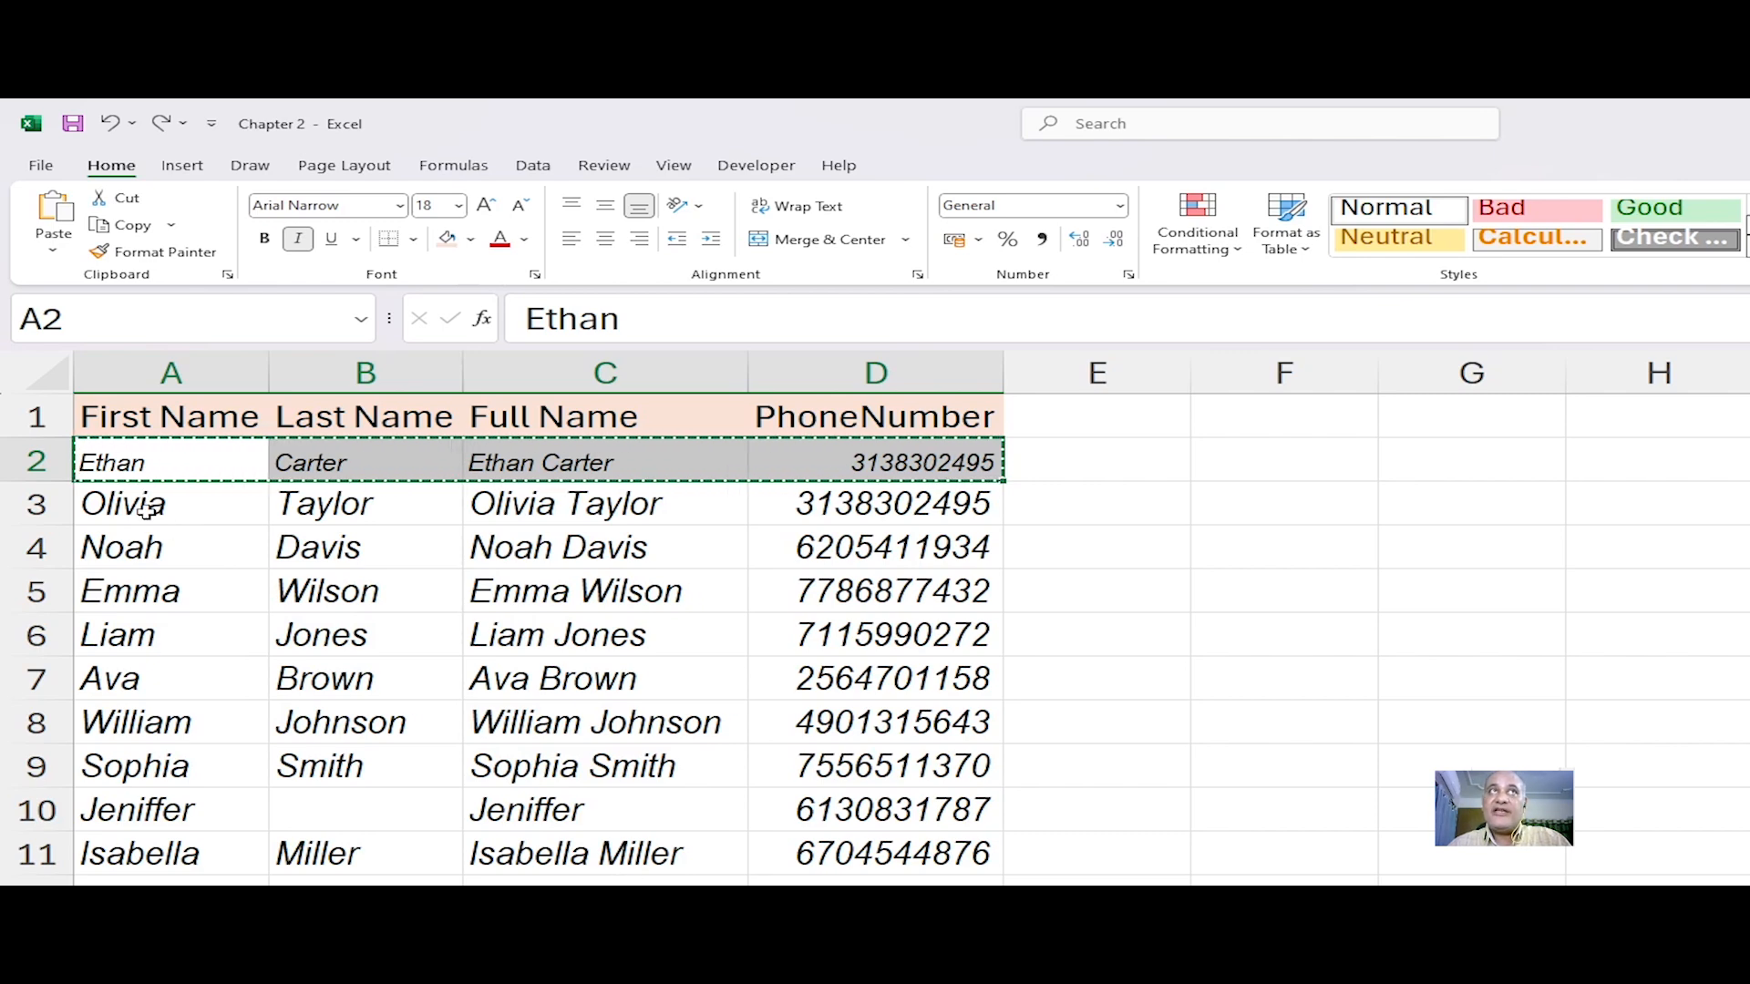
pyautogui.click(165, 253)
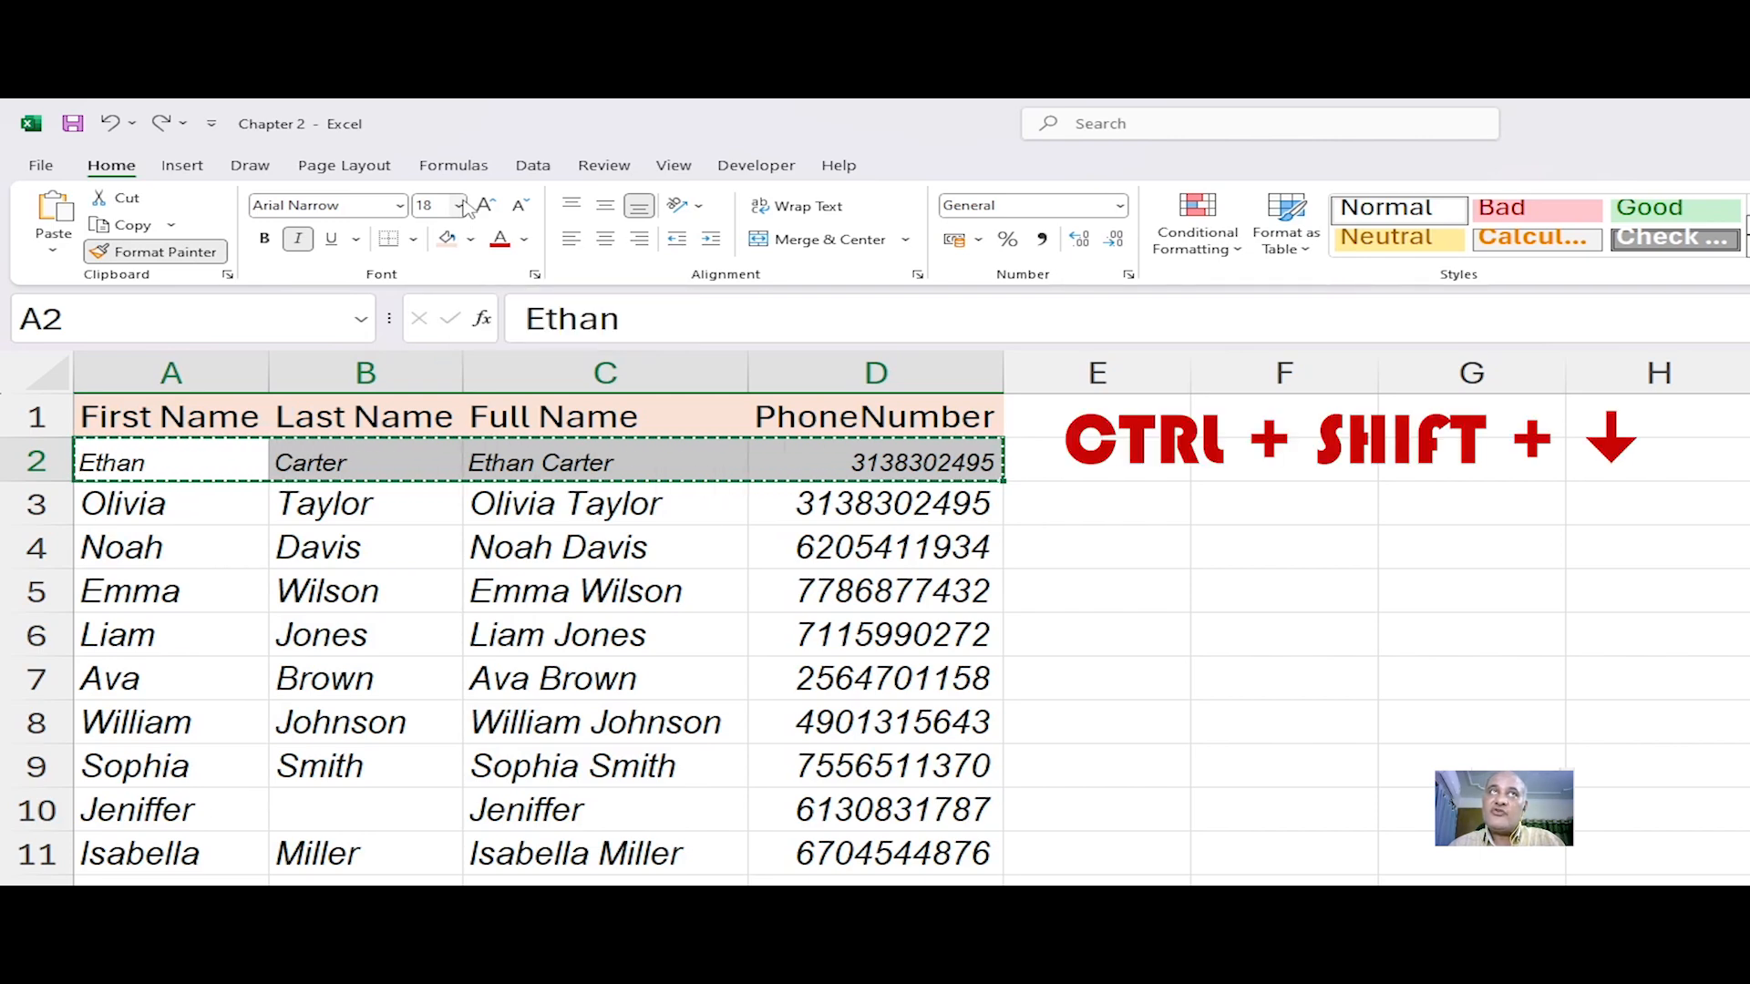
pyautogui.hotkey('ctrl', 'shift', 'Down')
pyautogui.click(418, 472)
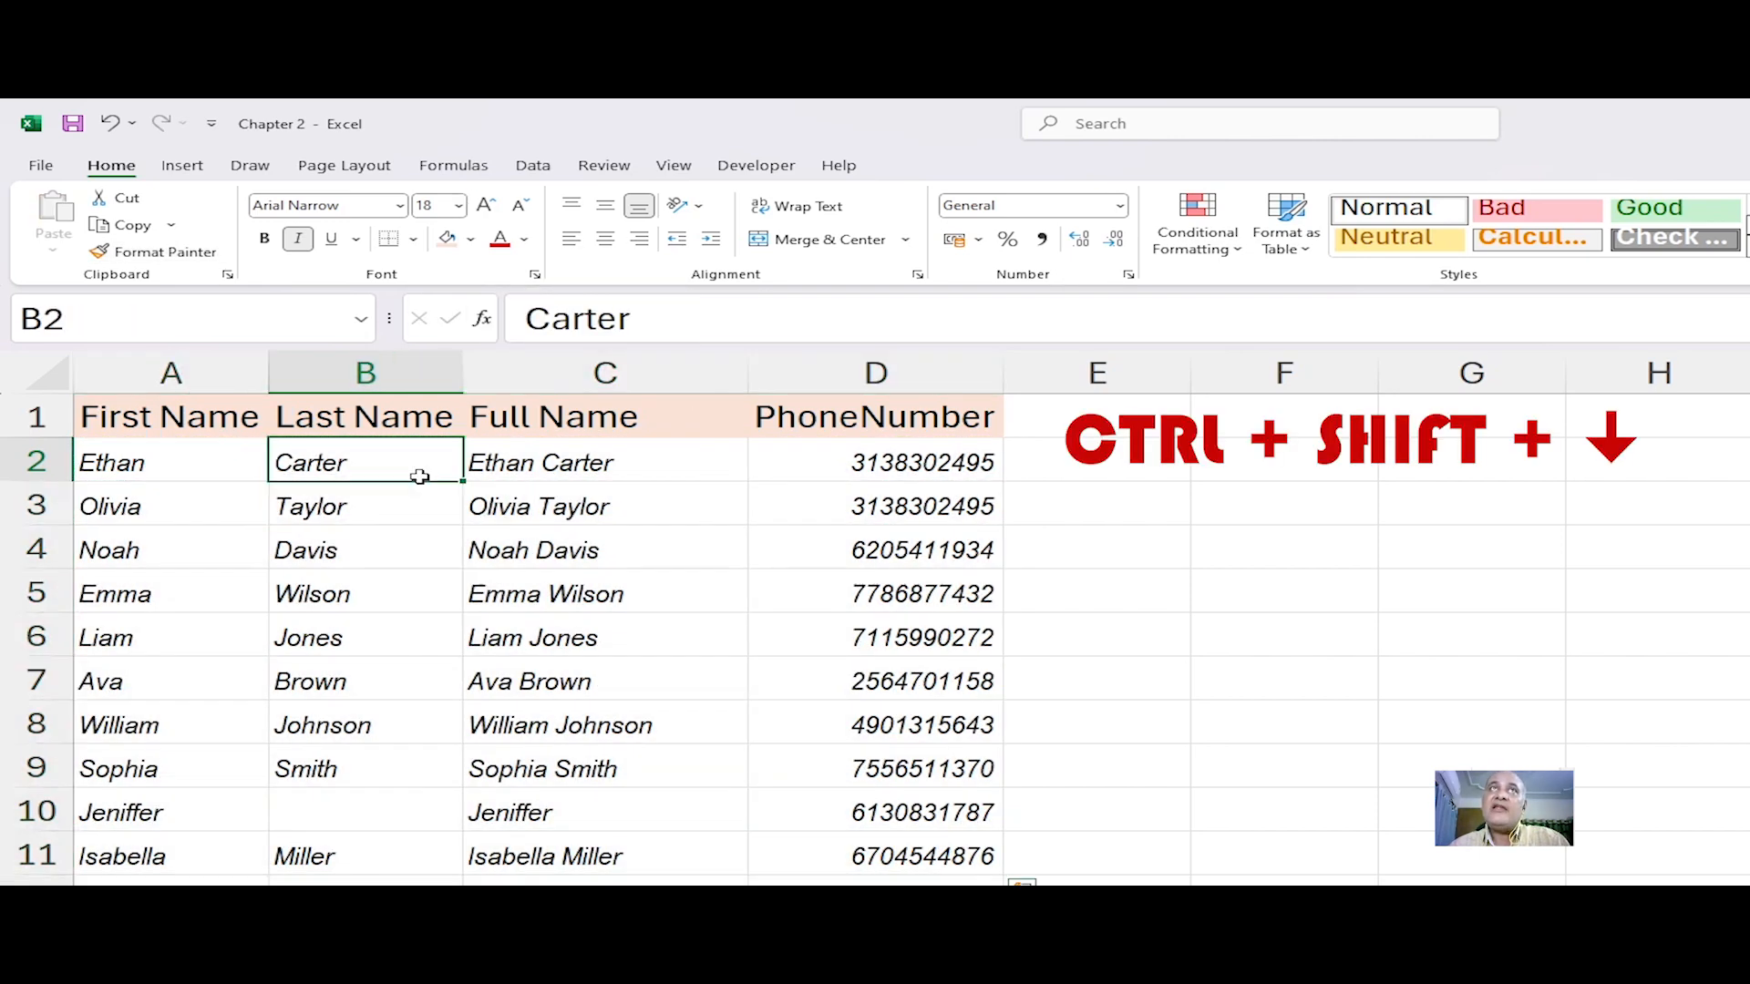
pyautogui.click(248, 550)
pyautogui.click(286, 717)
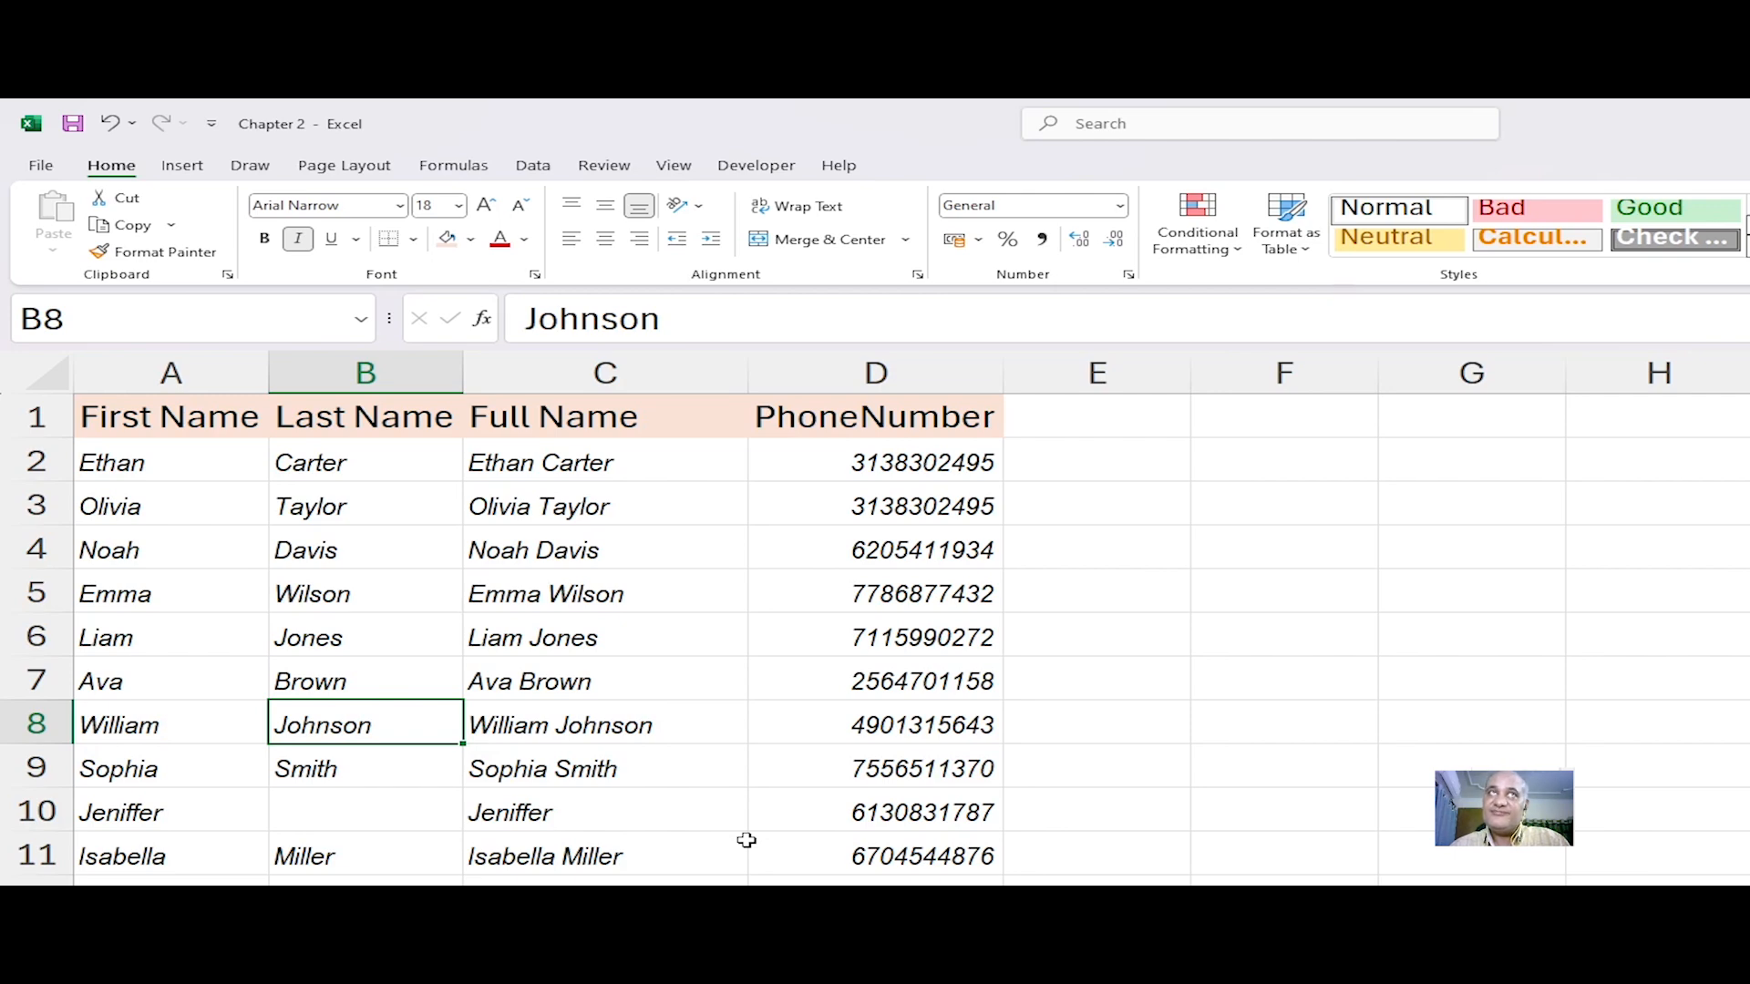
pyautogui.hotkey('ctrl', 'z')
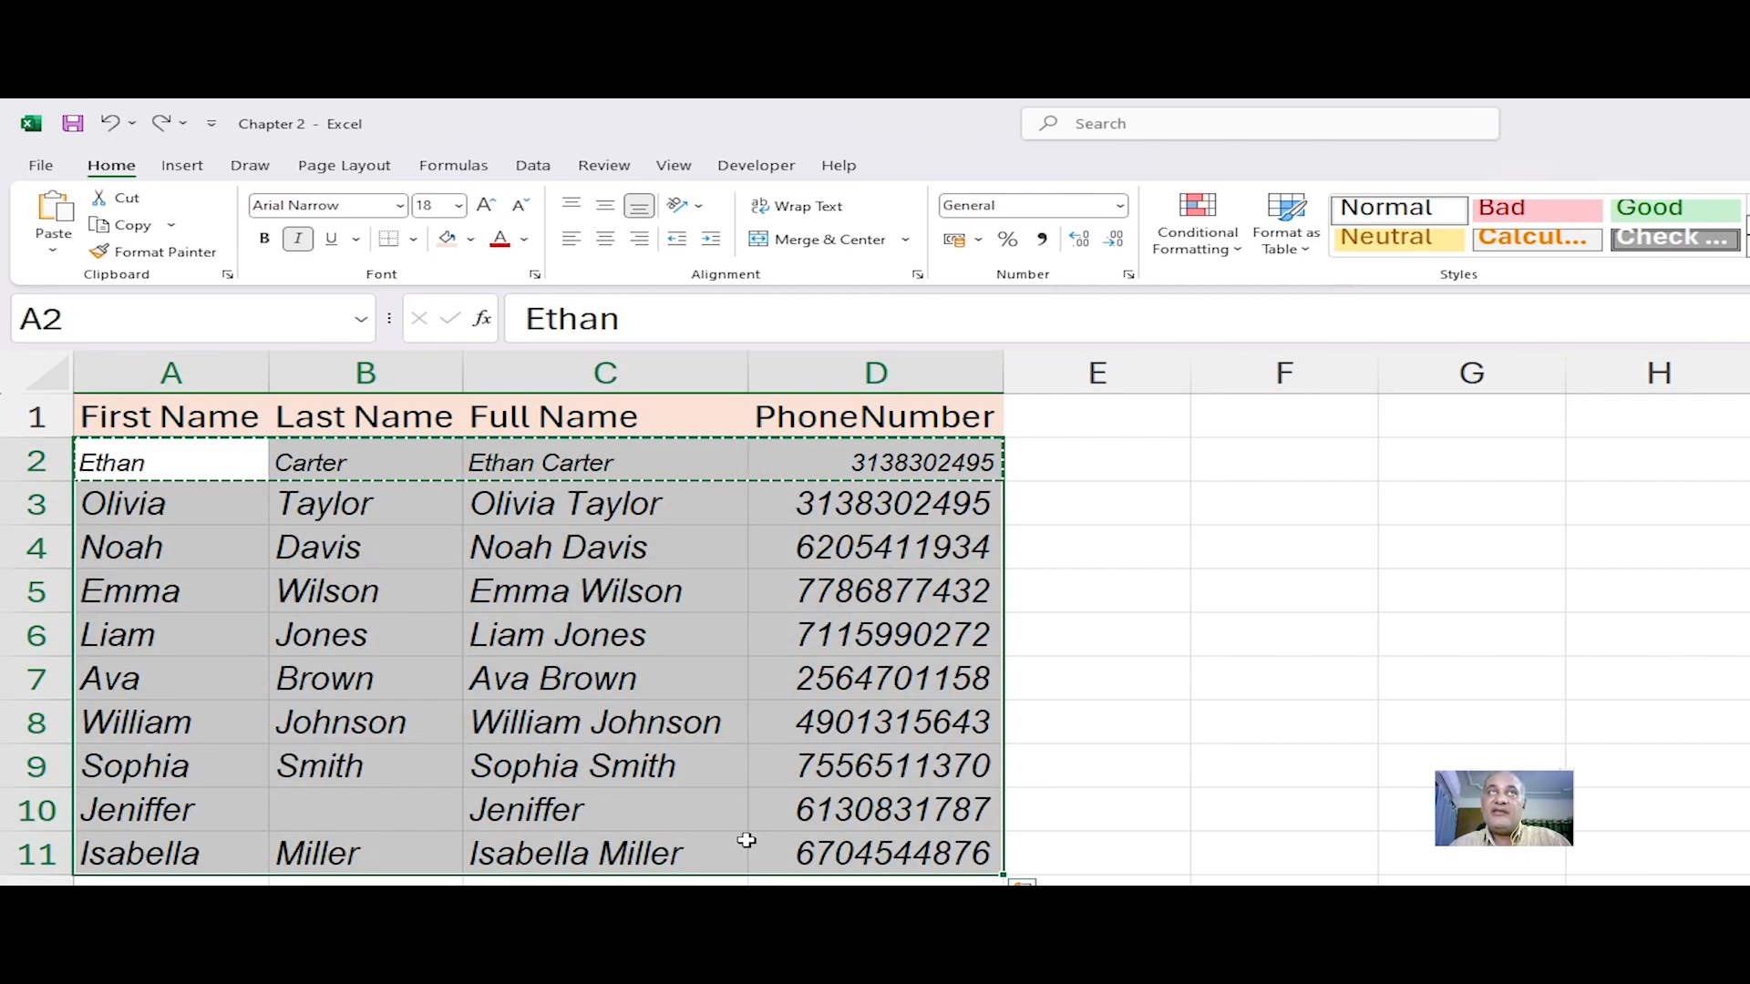
# Step: Use the Format Painter to copy row 2's formatting onto rows 3 through 11 and check a few cells
pyautogui.click(144, 499)
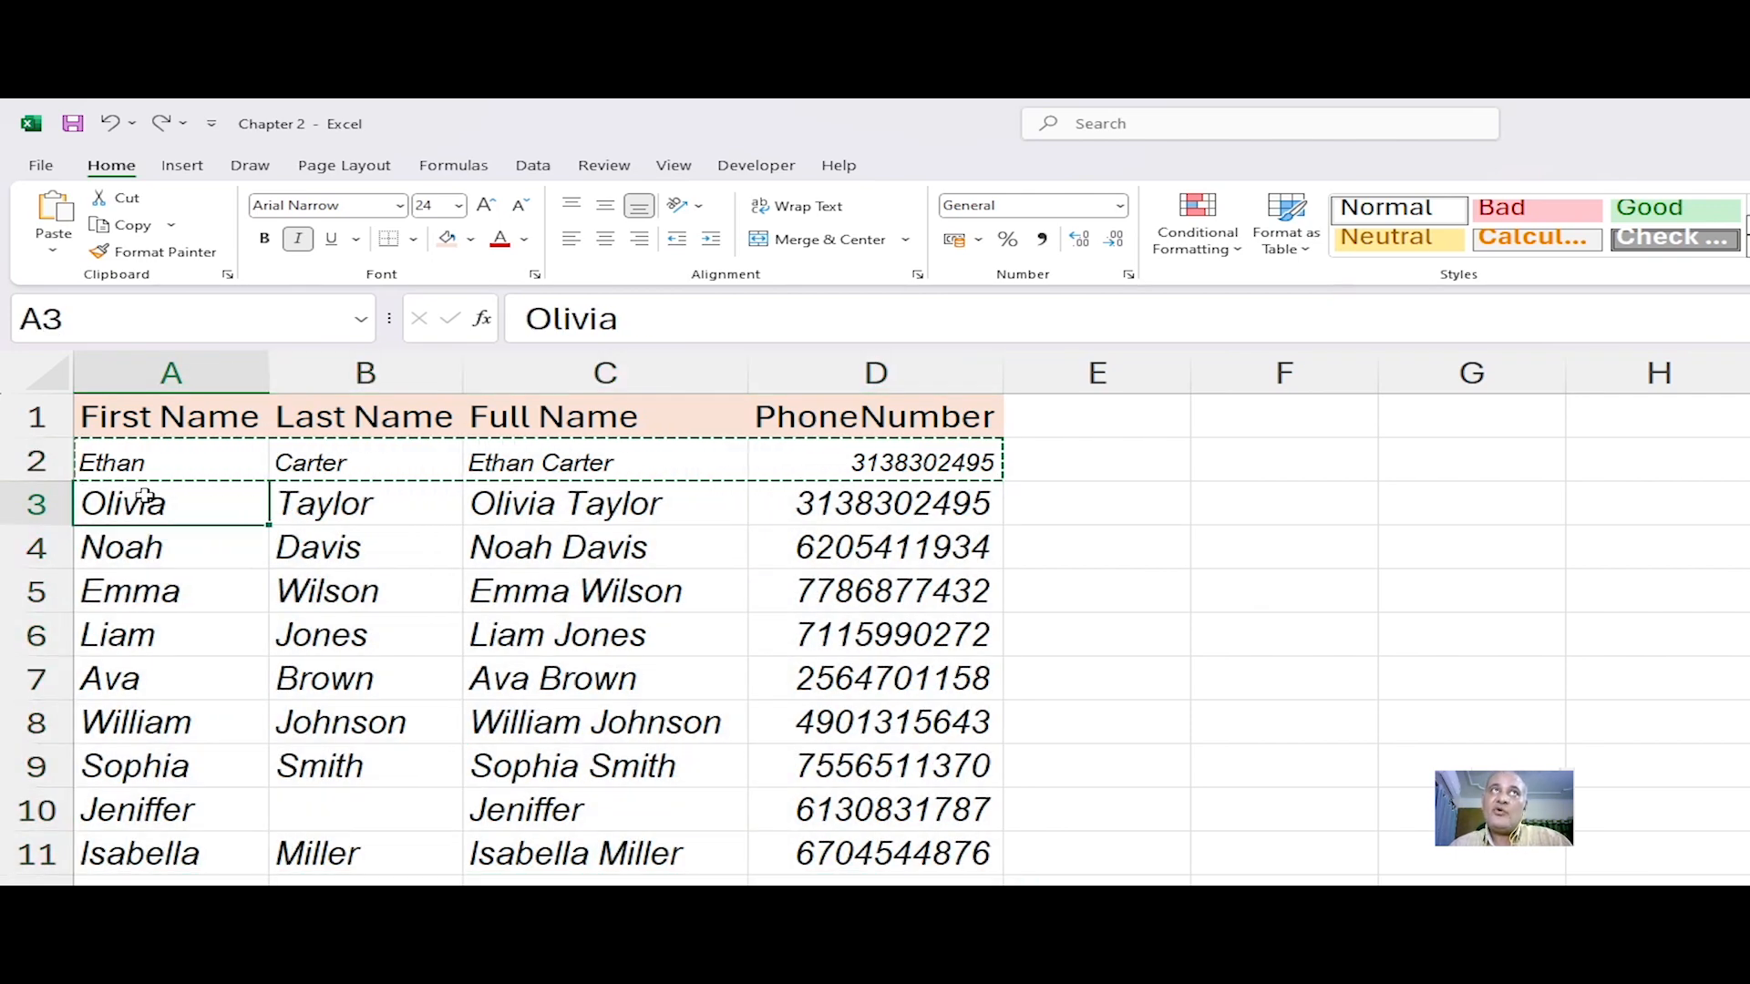
pyautogui.moveTo(118, 462); pyautogui.dragTo(834, 456)
pyautogui.click(155, 252)
pyautogui.moveTo(155, 525)
pyautogui.mouseDown()
pyautogui.moveTo(137, 503)
pyautogui.moveTo(952, 871)
pyautogui.moveTo(948, 849)
pyautogui.mouseUp()
pyautogui.click(429, 754)
pyautogui.click(775, 765)
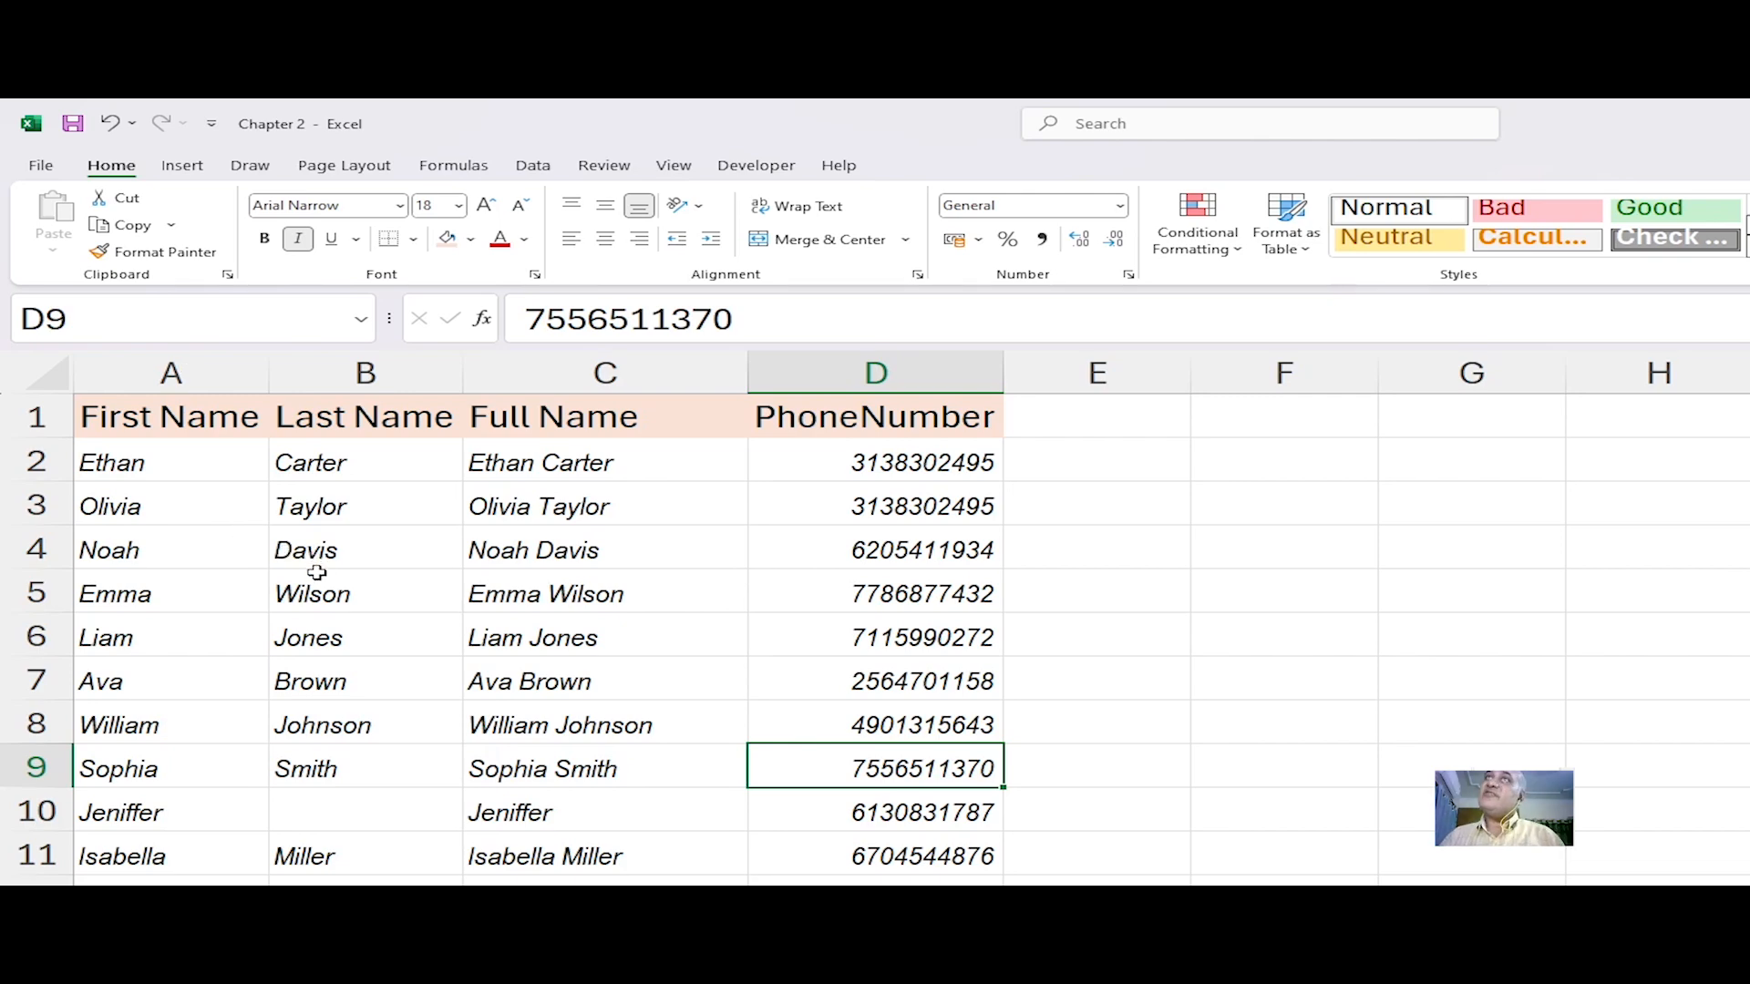
# Step: Search the cell context menu for Insert and Delete commands, then close the menu
pyautogui.click(1287, 458)
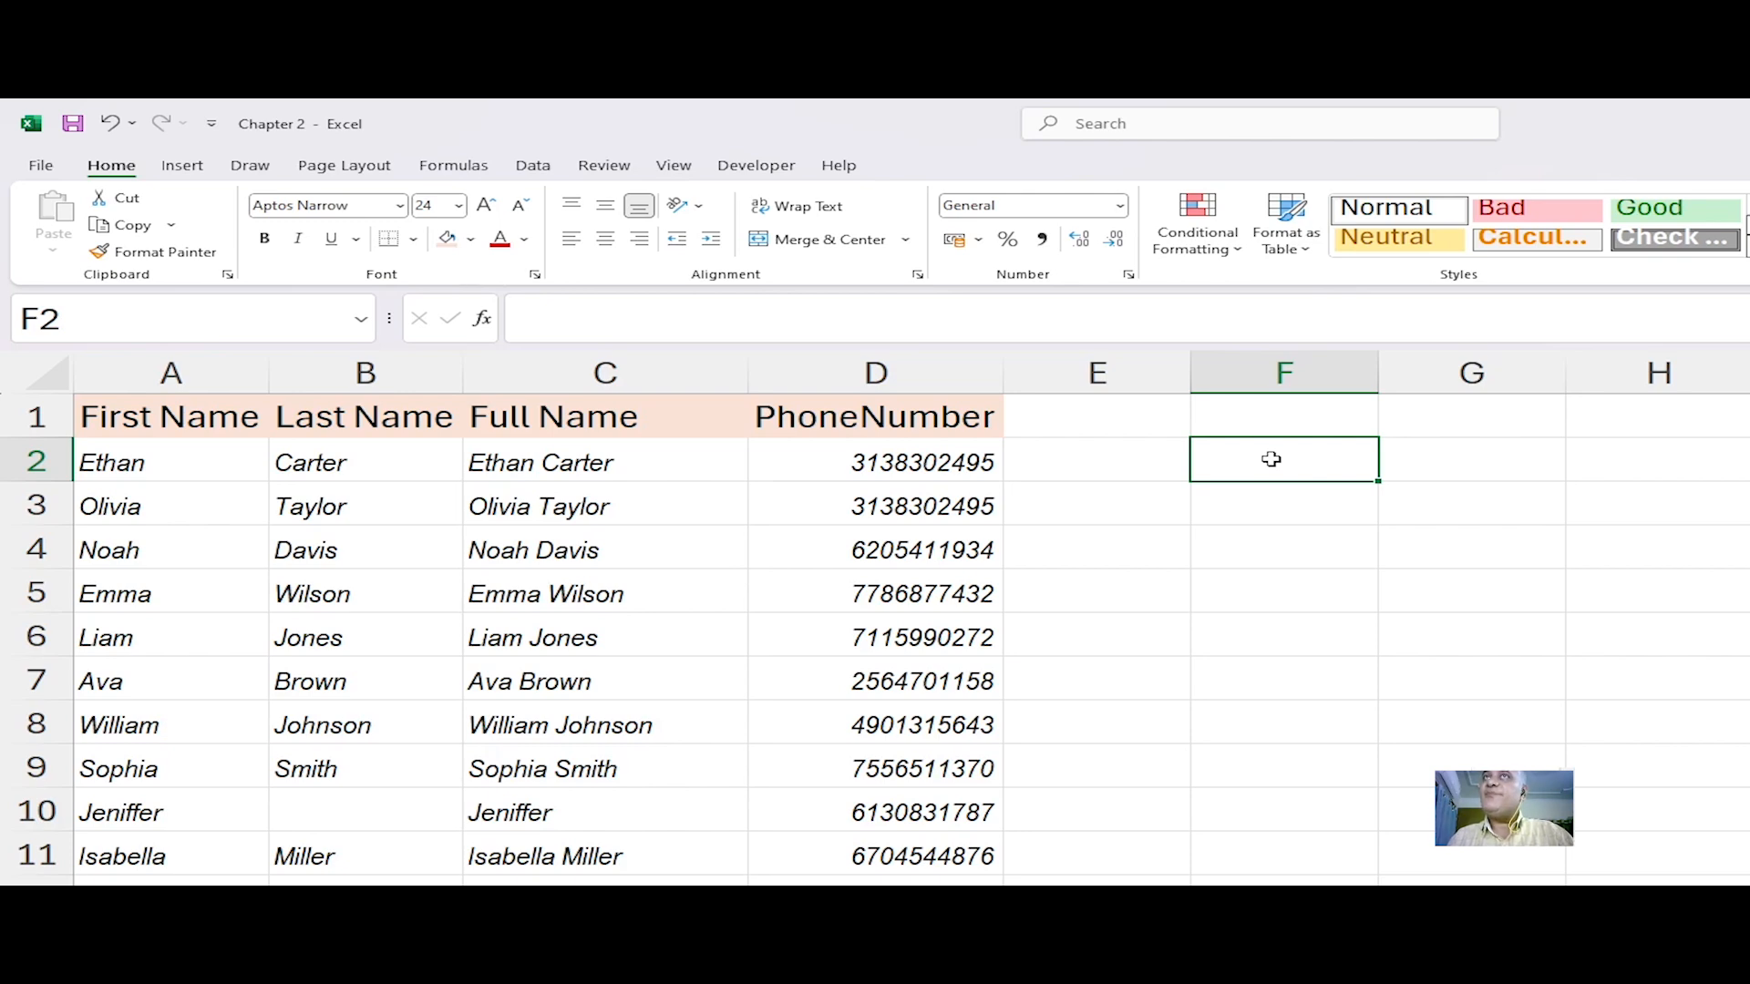
pyautogui.rightClick(1271, 459)
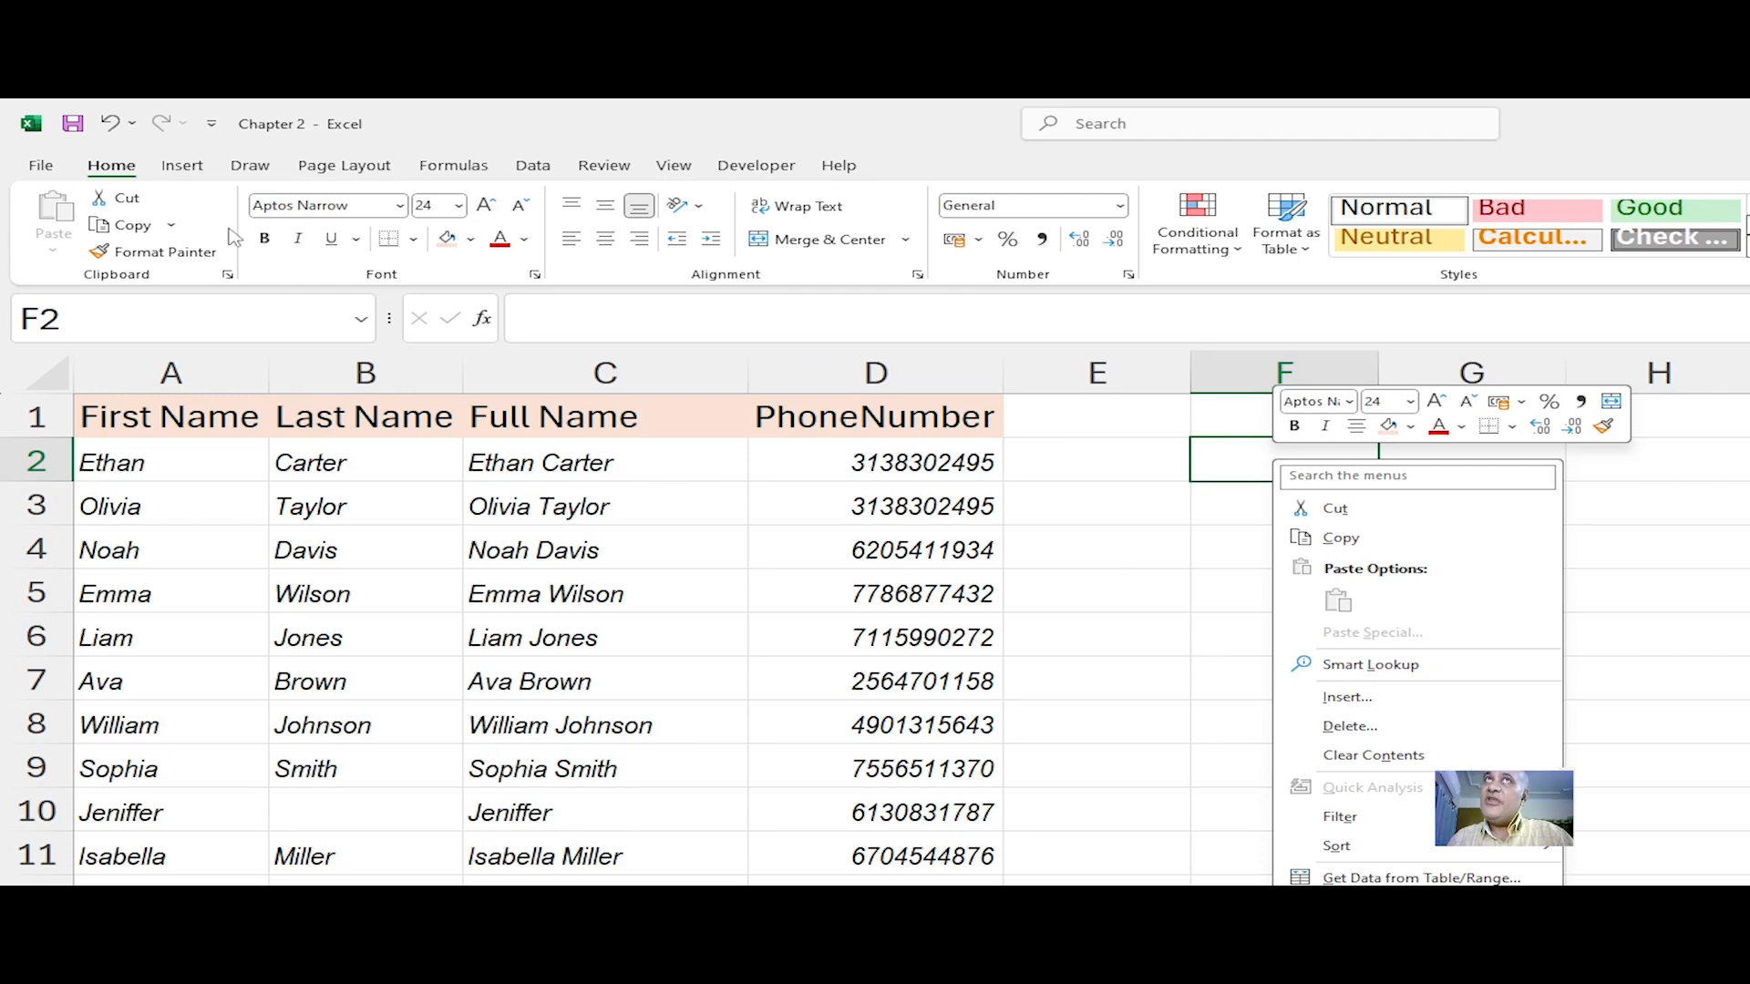
pyautogui.click(1395, 481)
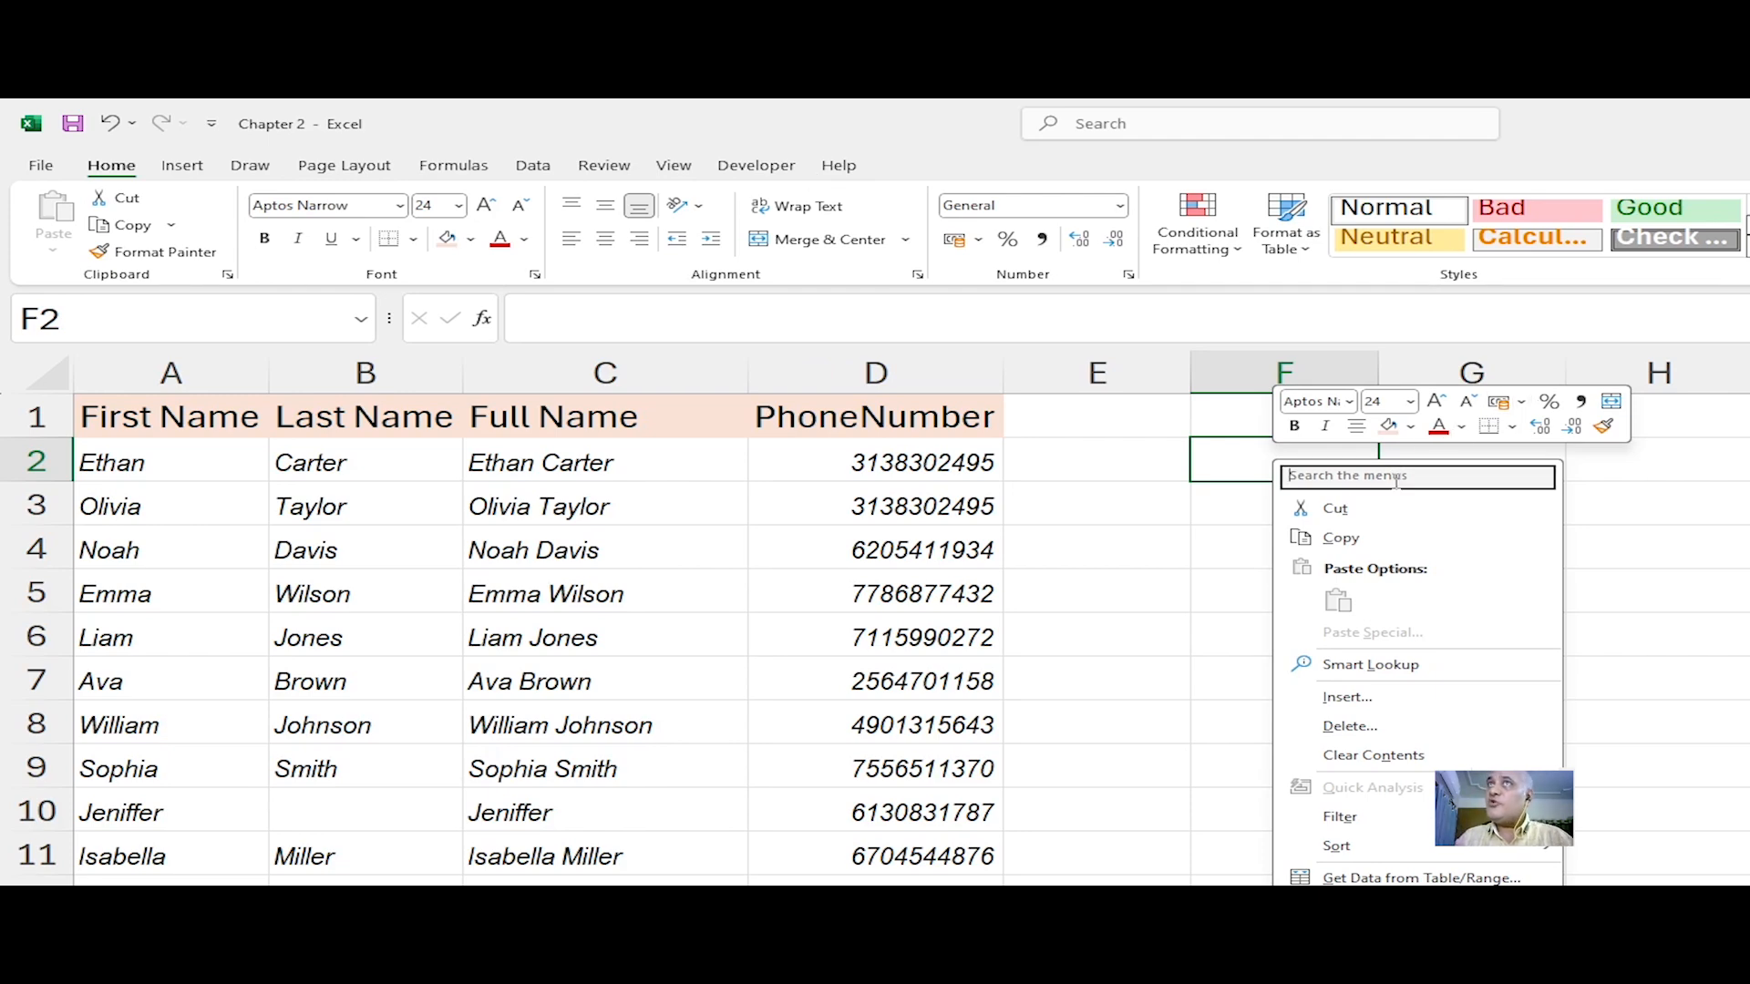
pyautogui.write('Insert')
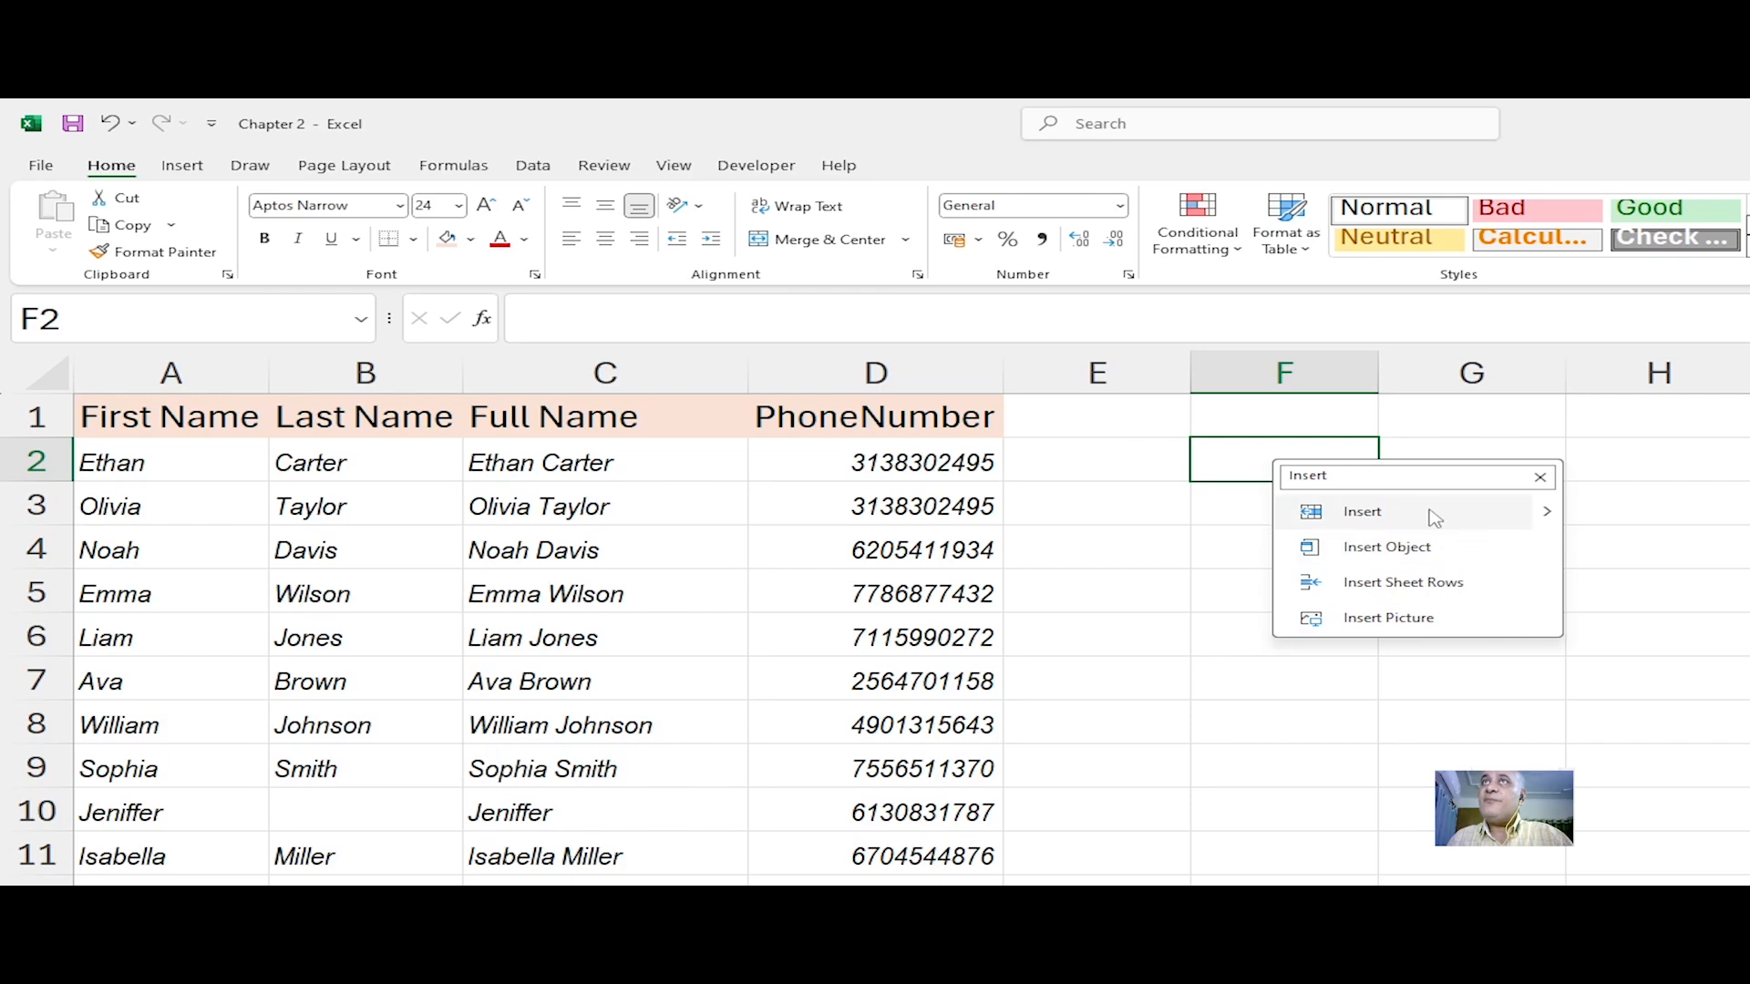
pyautogui.click(1546, 513)
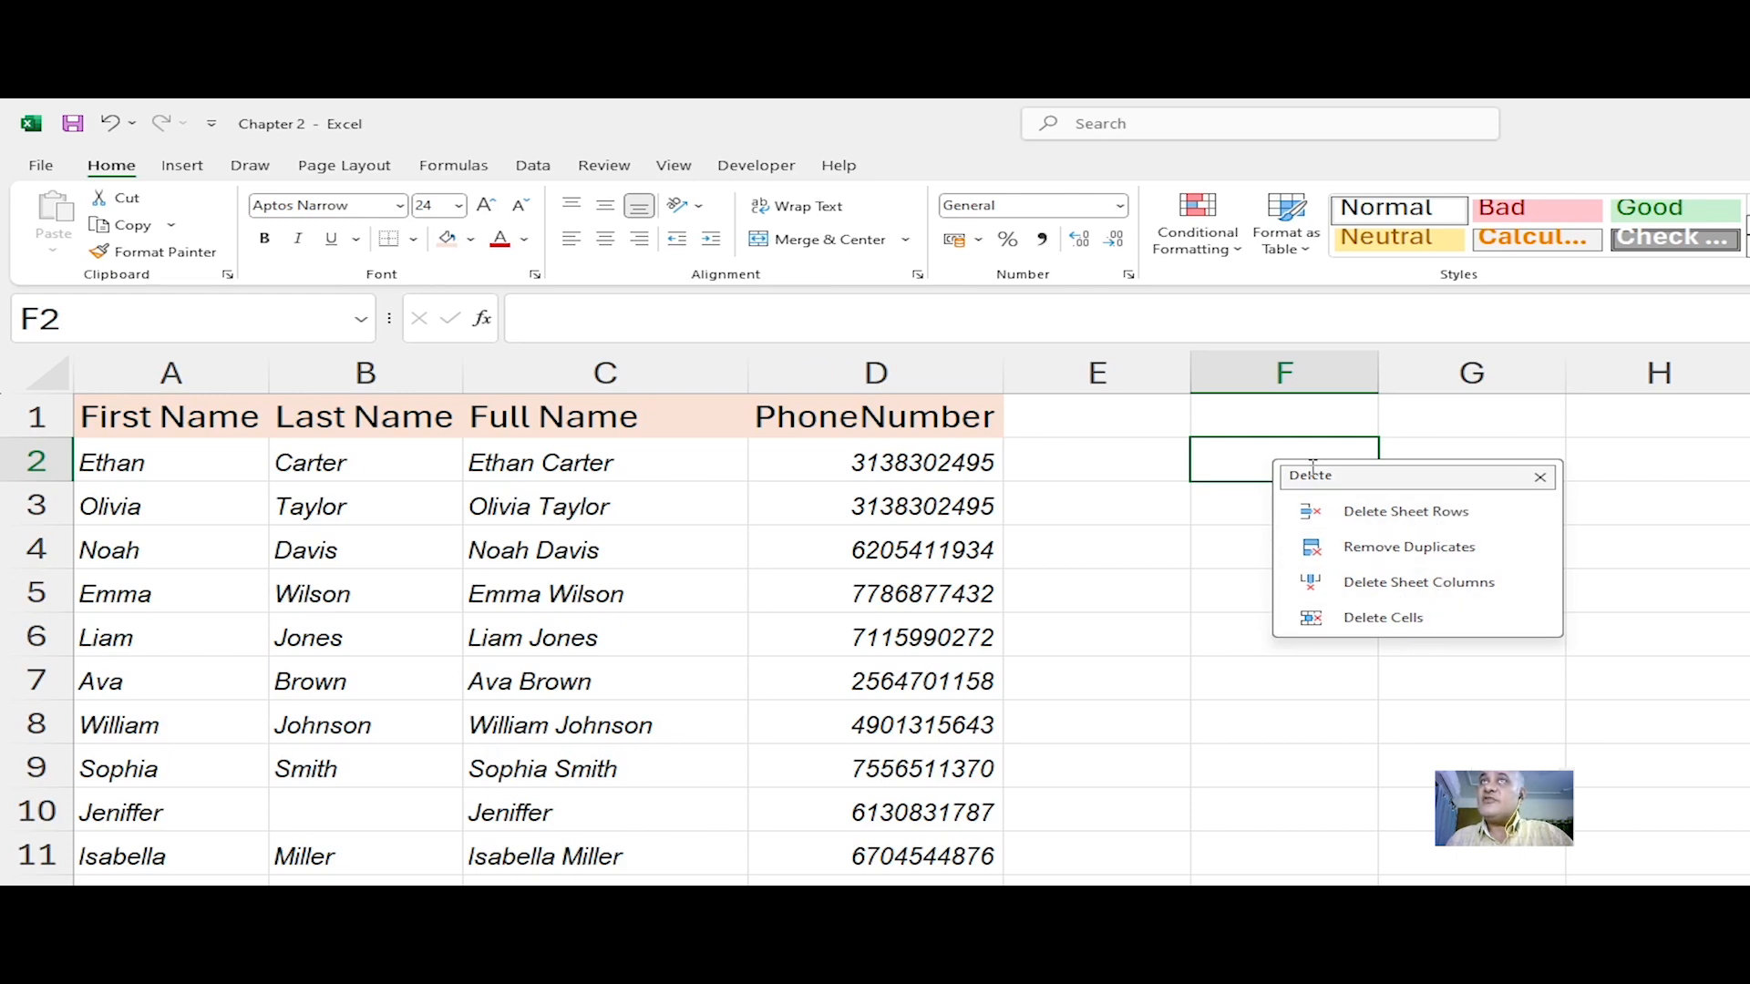
pyautogui.click(1538, 483)
pyautogui.press('Escape')
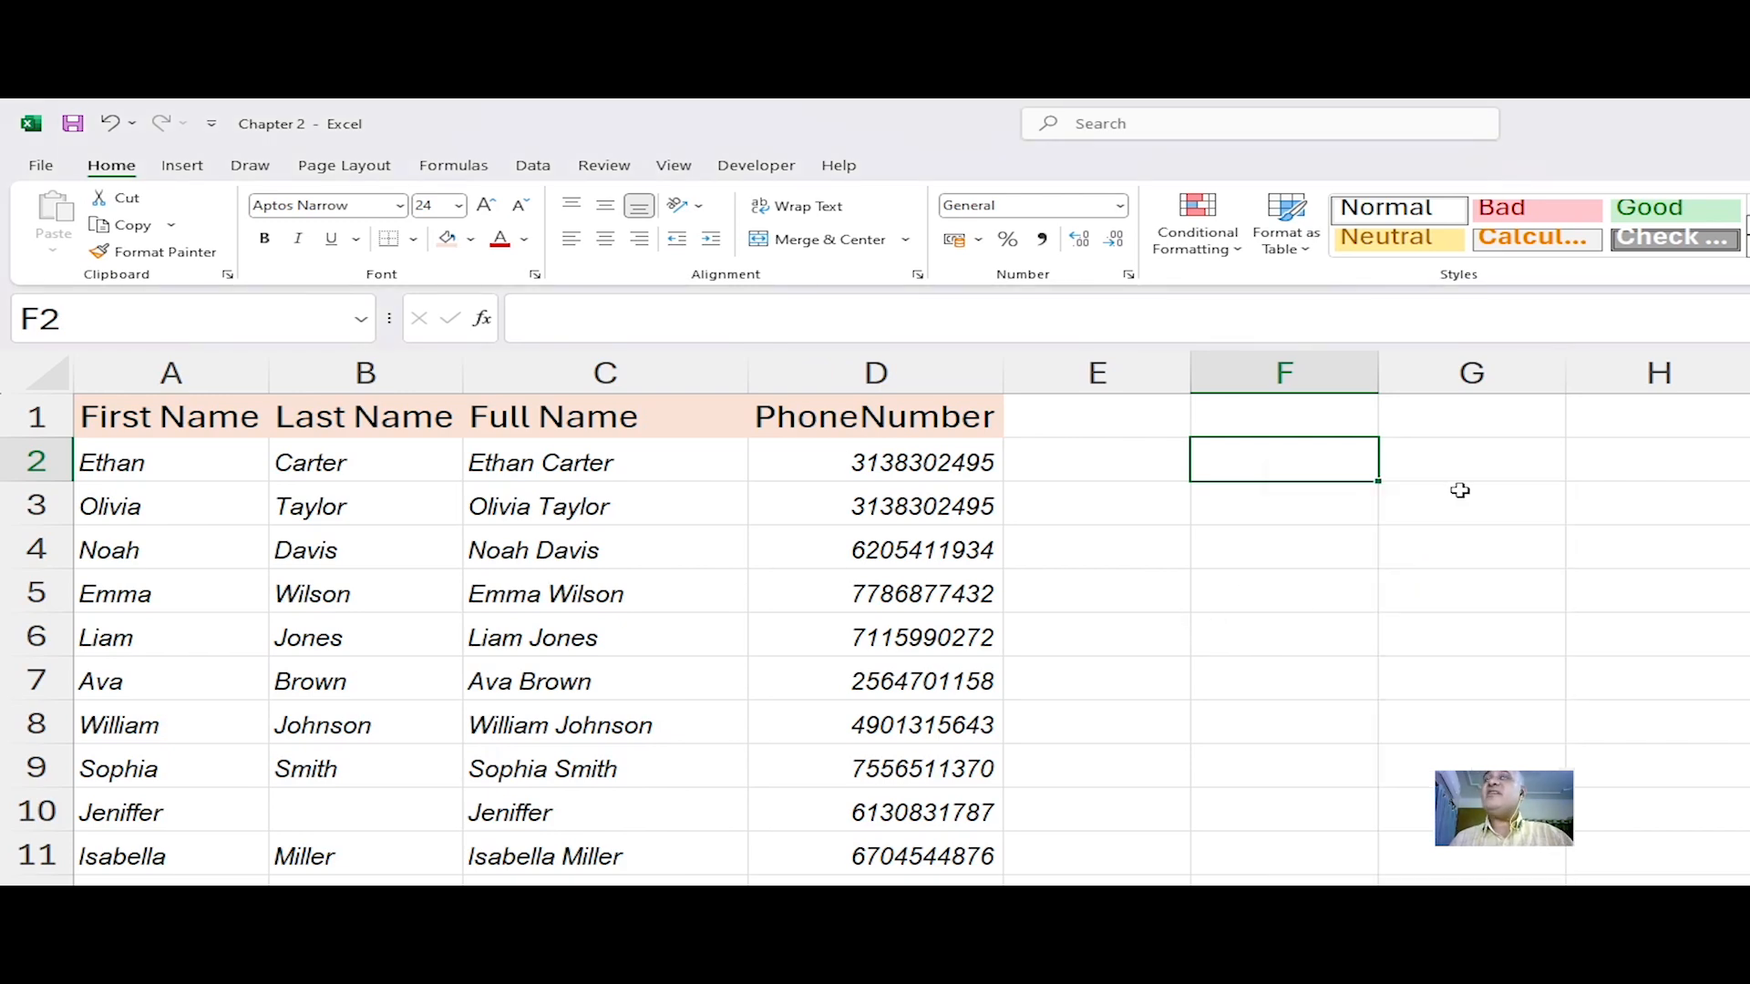
pyautogui.click(1269, 508)
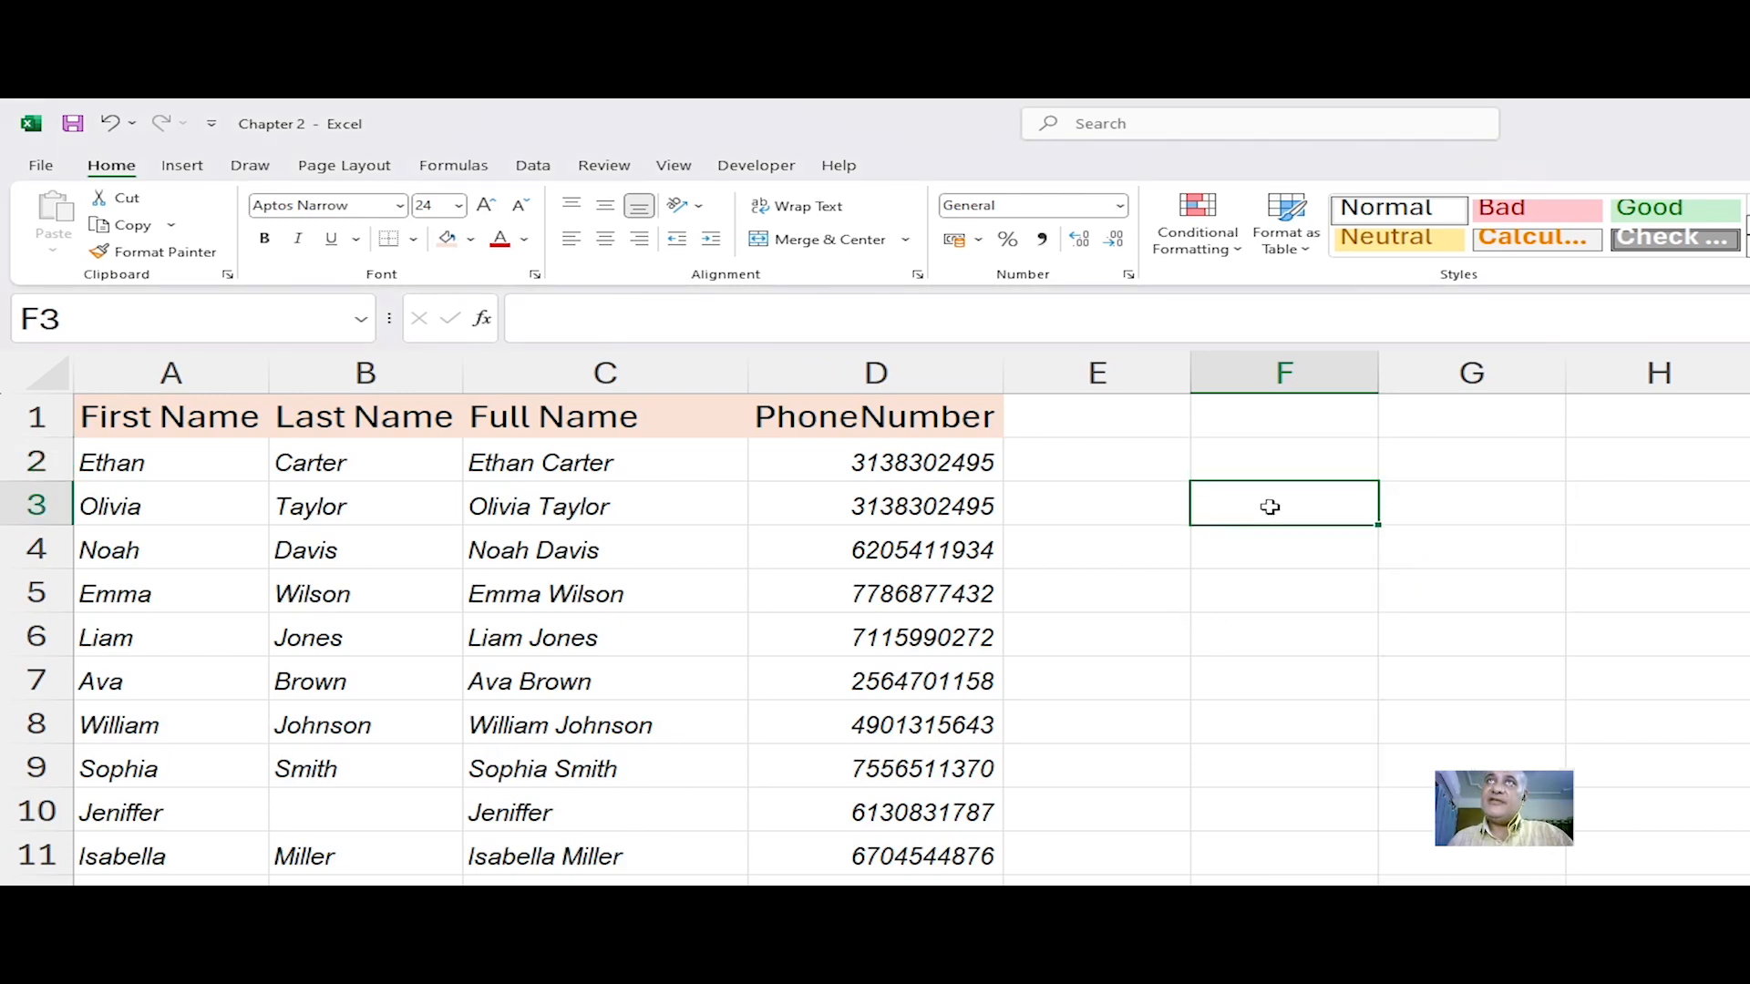